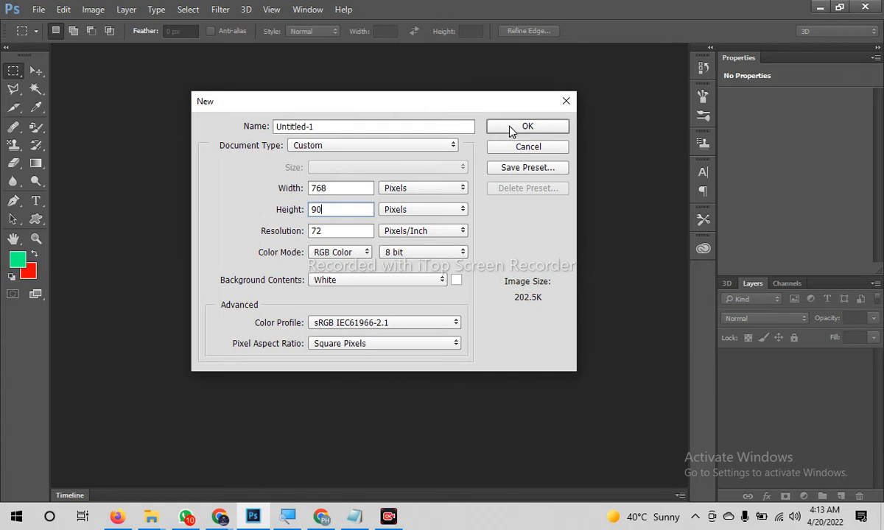
Create a new 768 × 90 pixel RGB document at 72 pixels/inch with a white background
click(538, 134)
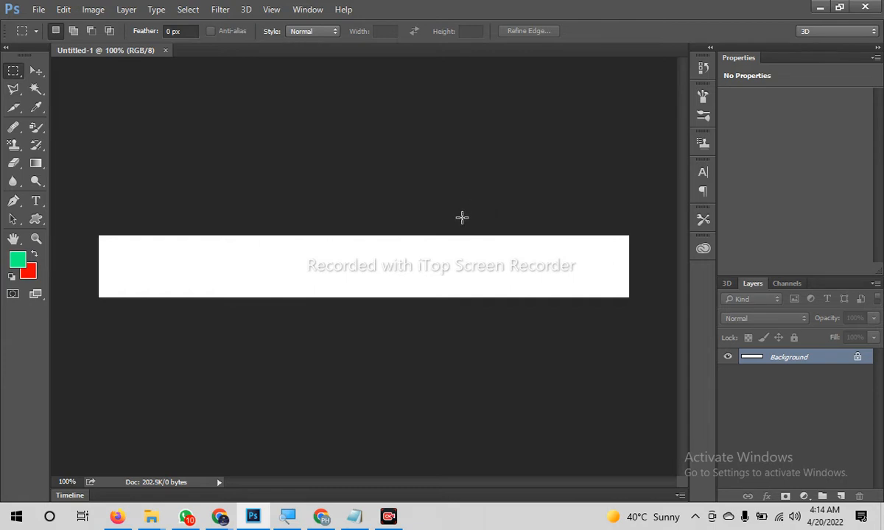
Go to the desktop and launch Microsoft Edge
key(super+d)
click(455, 207)
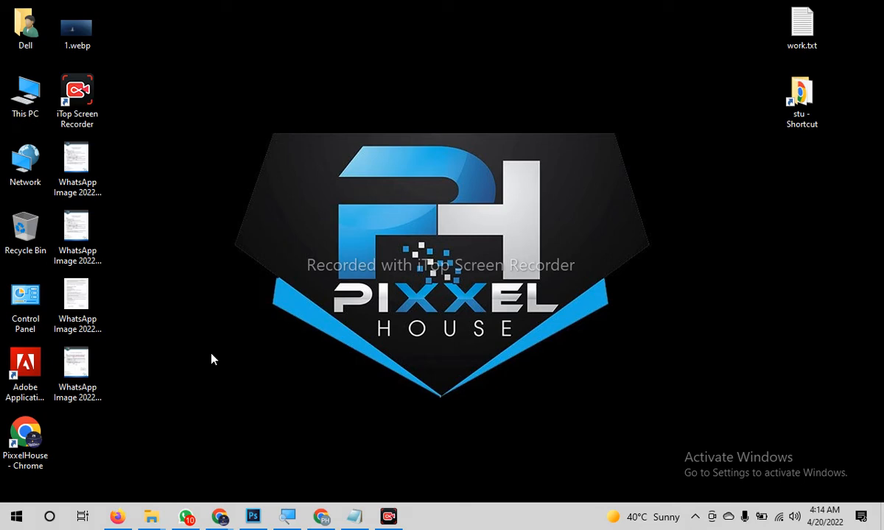
key(super)
text(ed)
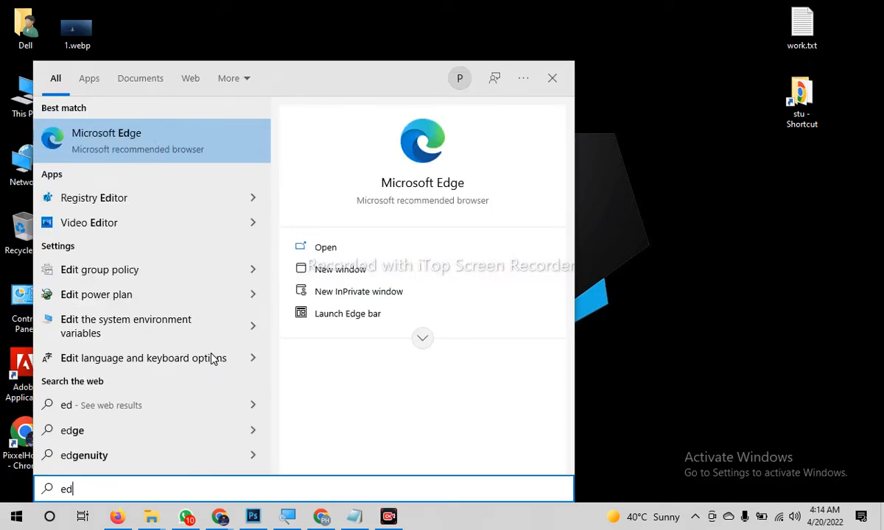
click(118, 131)
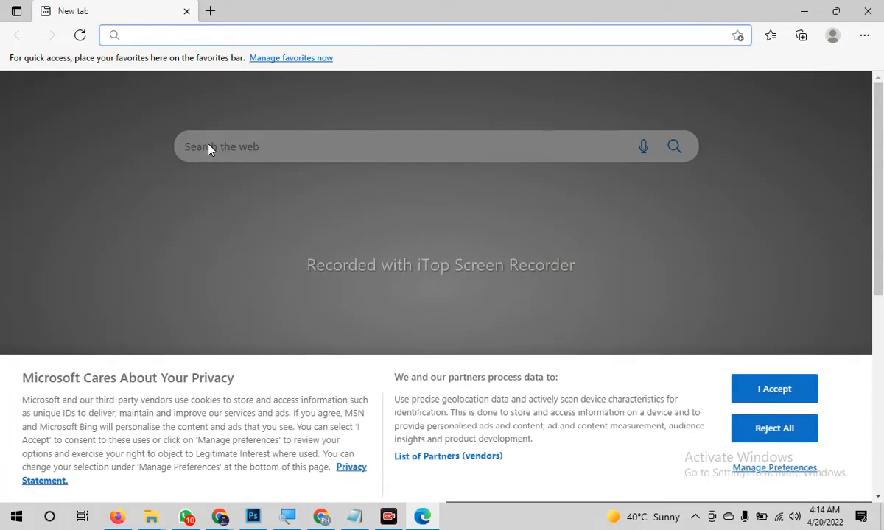
Search the web for "draz", "ali express" and "ali baba", each in its own tab
text(draz)
key(Return)
key(ctrl+t)
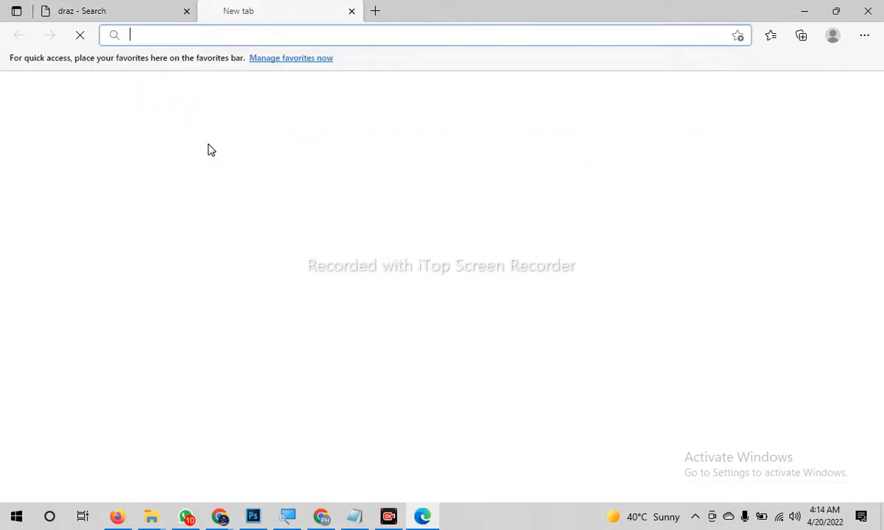
text(ali e)
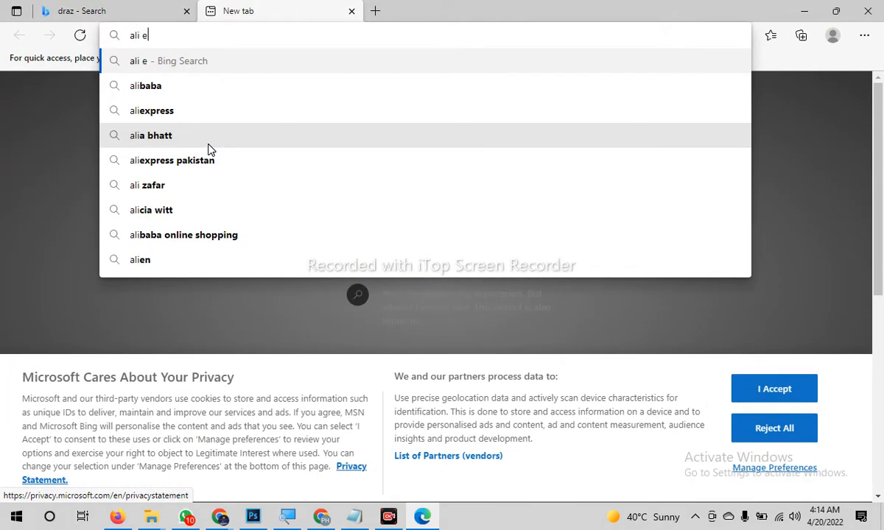
text(xpress)
key(Return)
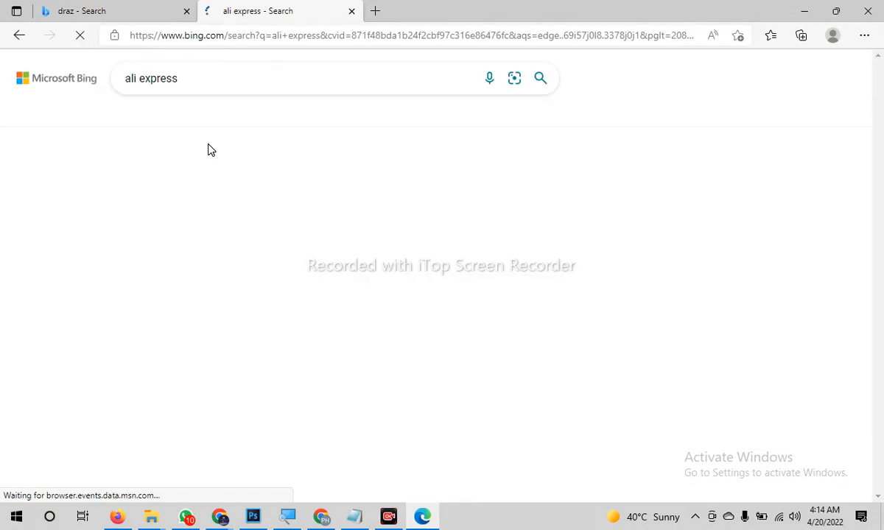
key(ctrl+t)
text(ali)
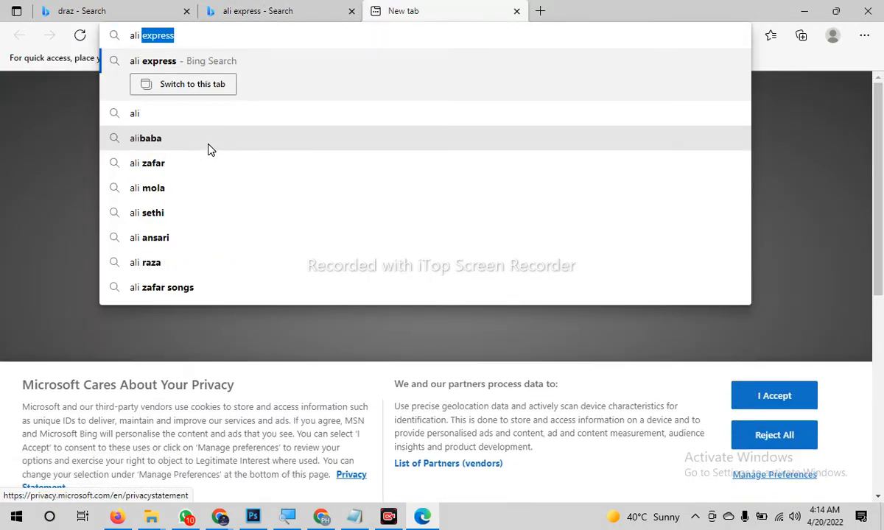
text( baba)
key(Return)
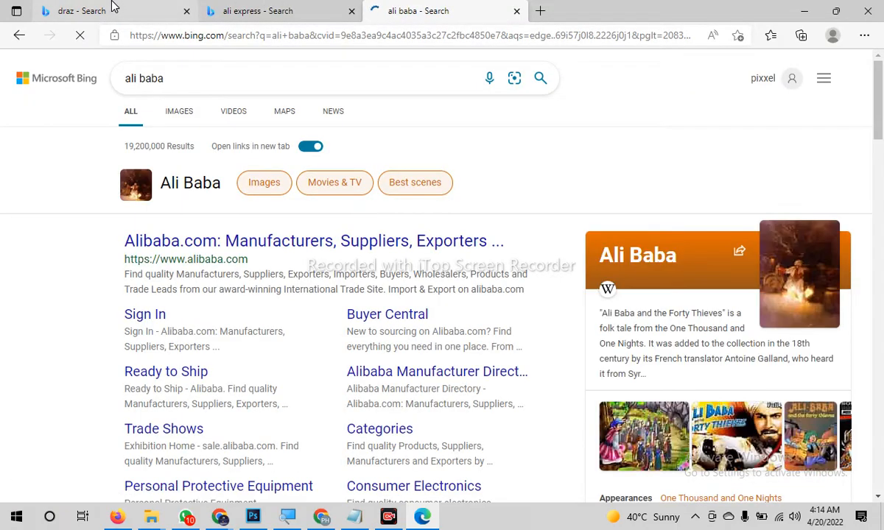
Open the Daraz, AliExpress and Alibaba.com websites from their search results
click(113, 9)
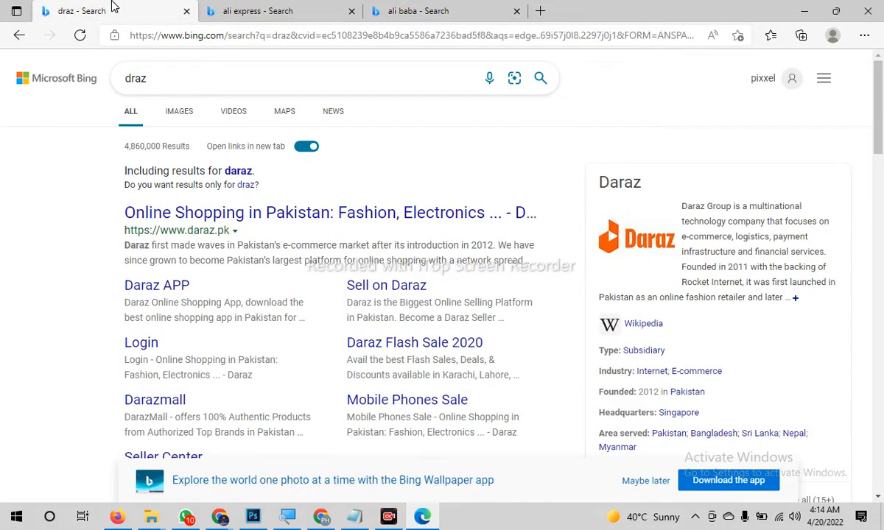
click(250, 213)
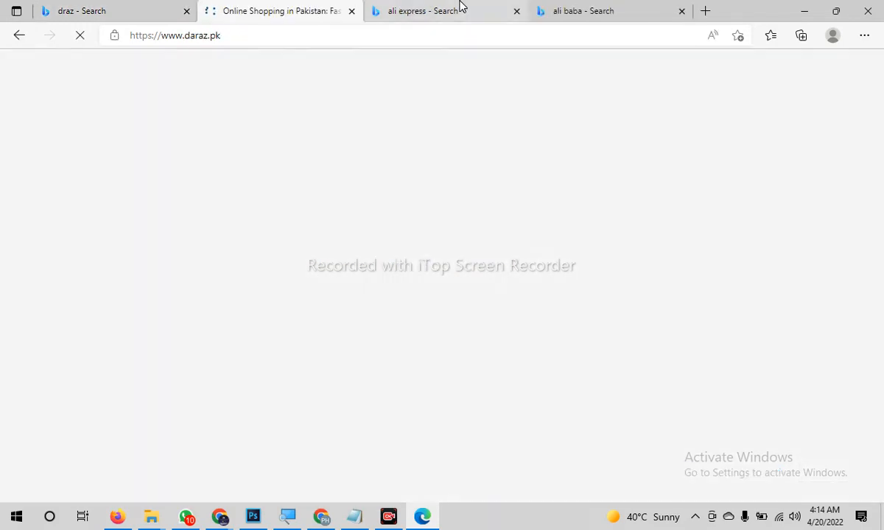
click(460, 9)
click(261, 177)
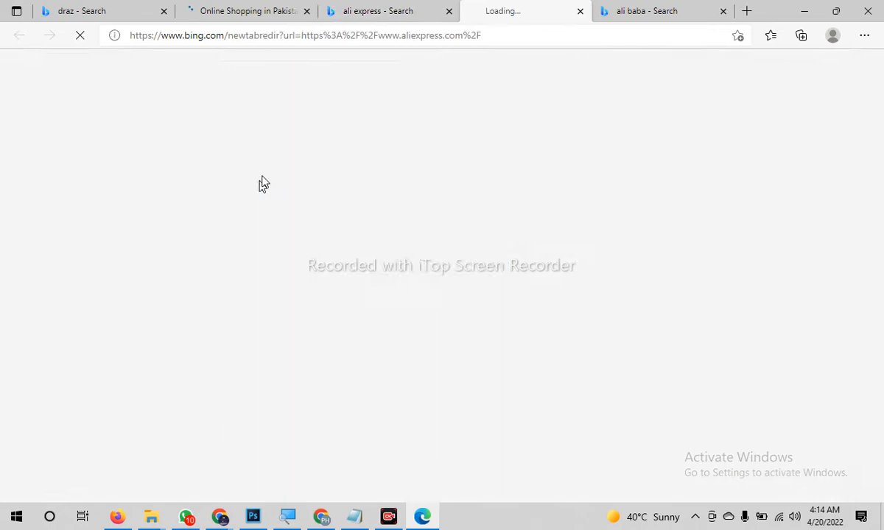
click(657, 8)
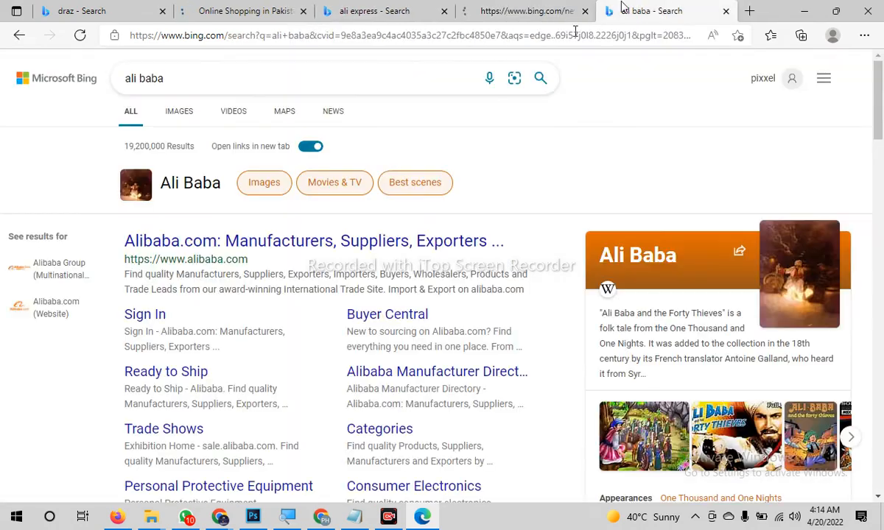
click(307, 250)
Examine the Daraz homepage's banners and product sections down to the footer
click(335, 13)
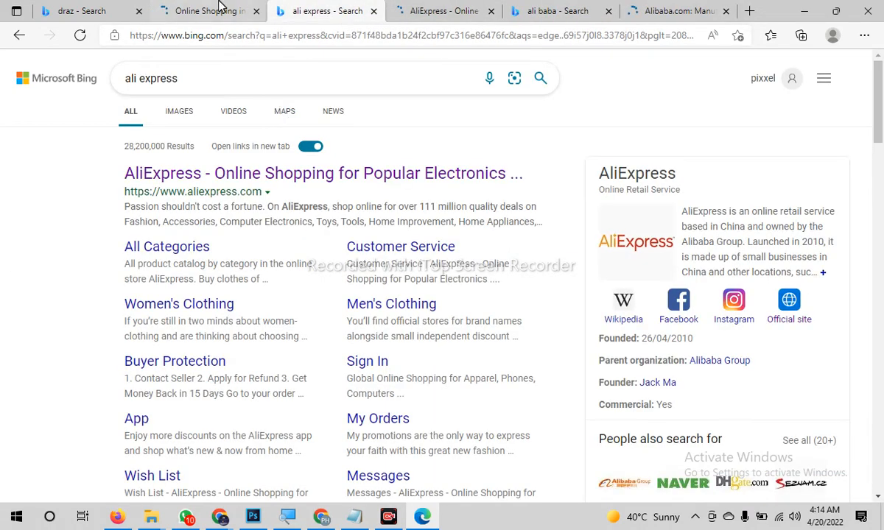
click(219, 7)
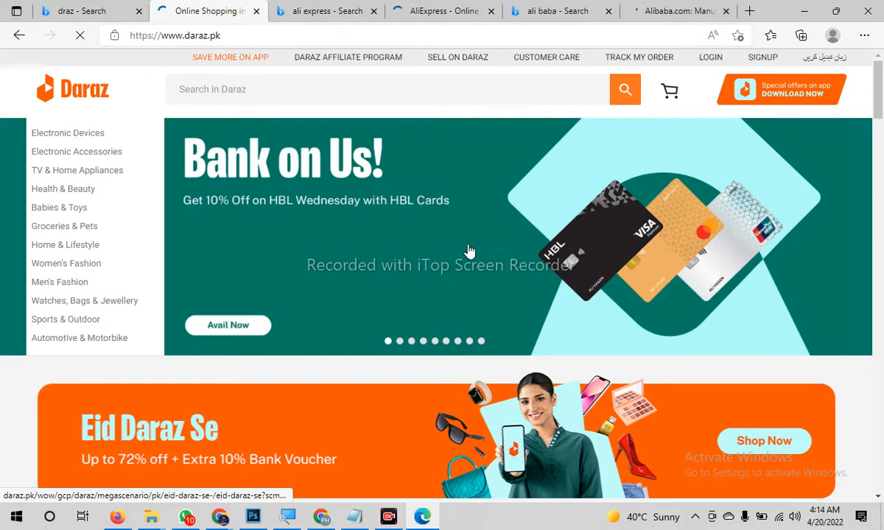
scroll(469, 251, down, 5)
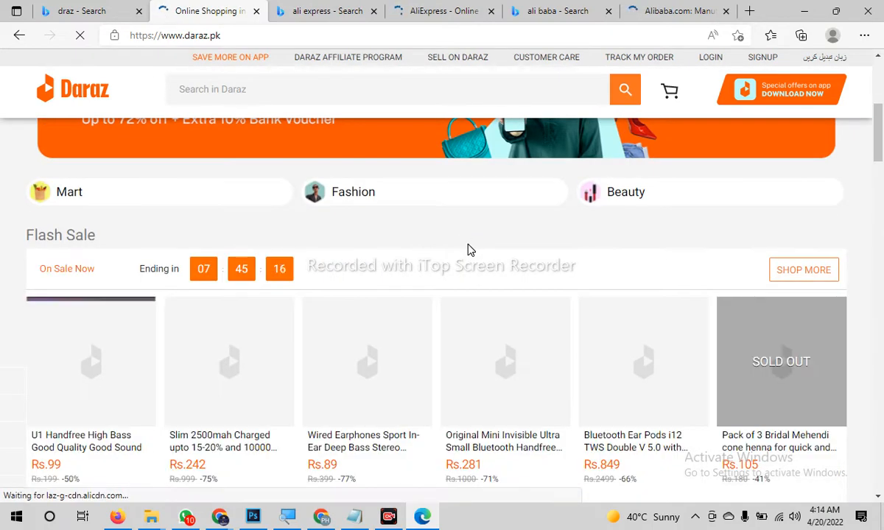
scroll(469, 251, up, 2)
scroll(469, 251, up, 2)
scroll(469, 251, down, 5)
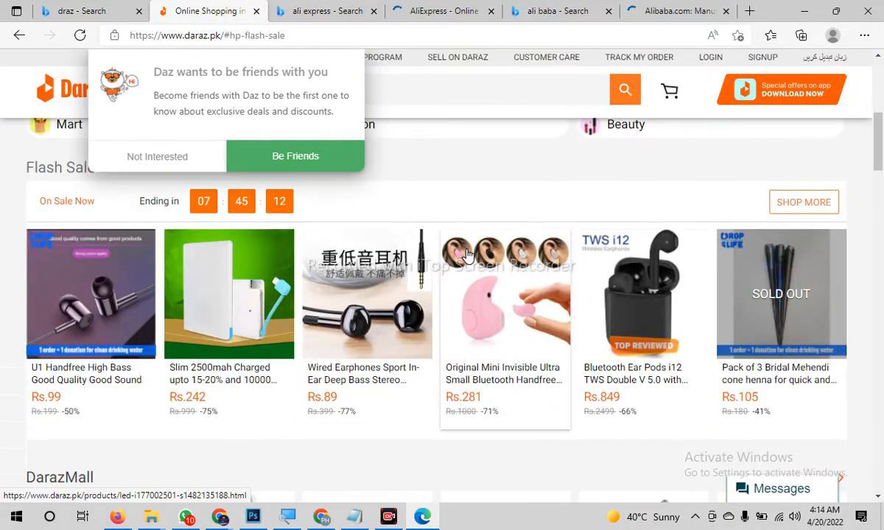
scroll(466, 254, down, 10)
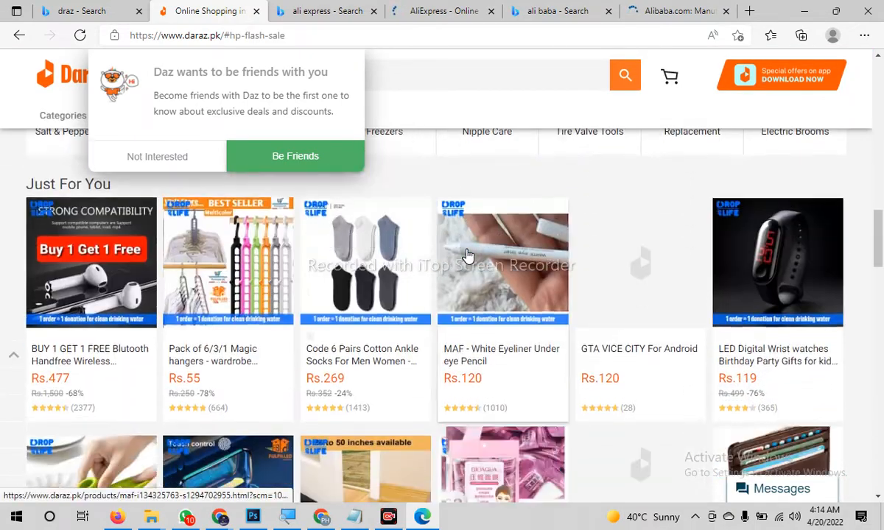
scroll(466, 254, down, 10)
scroll(466, 254, down, 1)
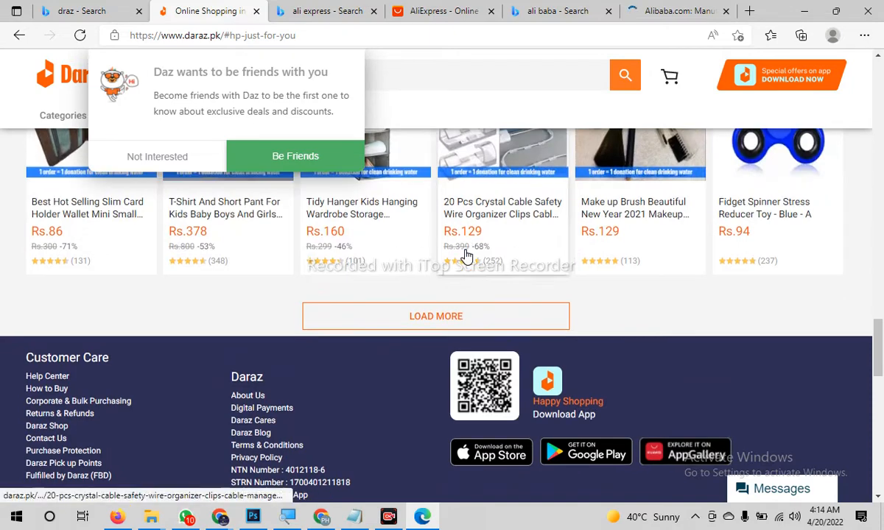
Search the web for "blackhatworld" in a new tab and try to open the BlackHatWorld website
click(751, 11)
text(black)
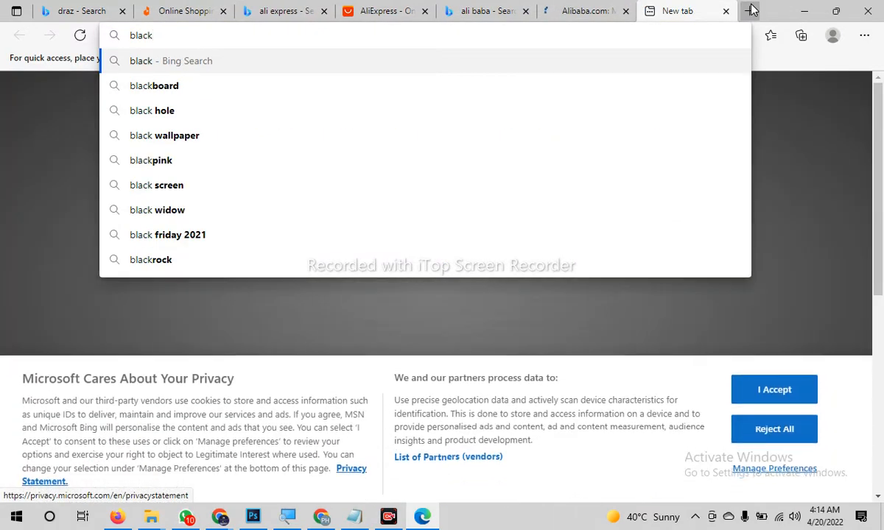
text(hatworld)
key(Return)
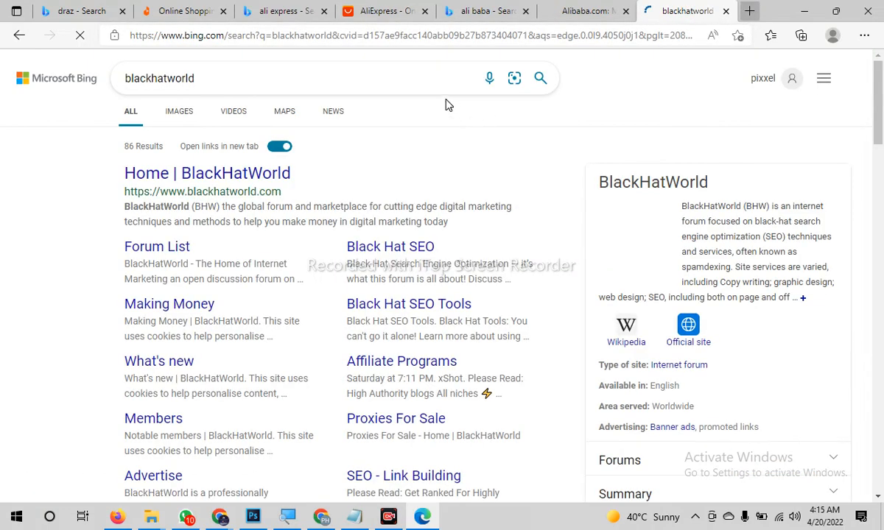
click(278, 177)
click(609, 7)
click(704, 7)
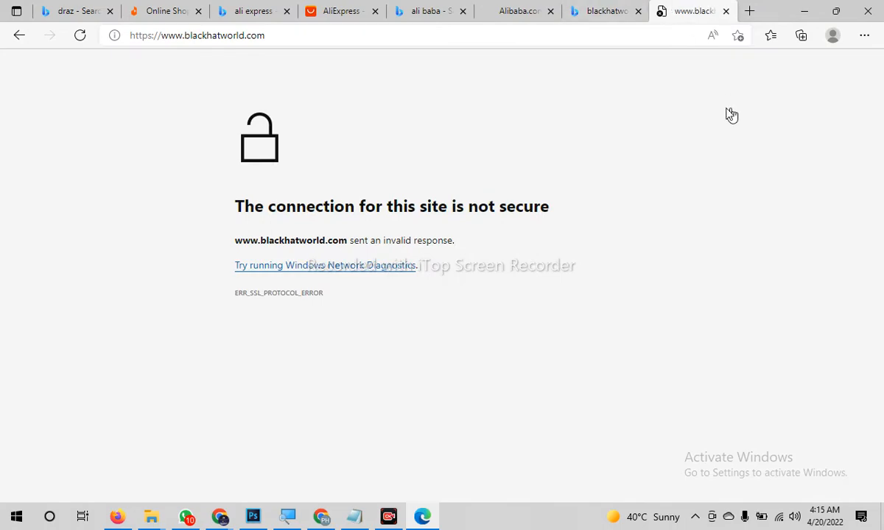
click(725, 11)
Examine the Alibaba.com homepage's banners and product sections down to the footer
click(578, 11)
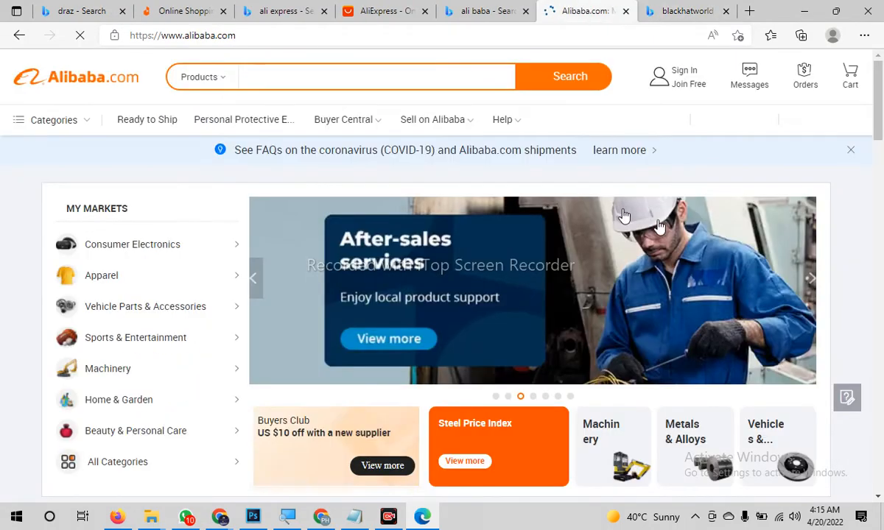
scroll(707, 258, down, 8)
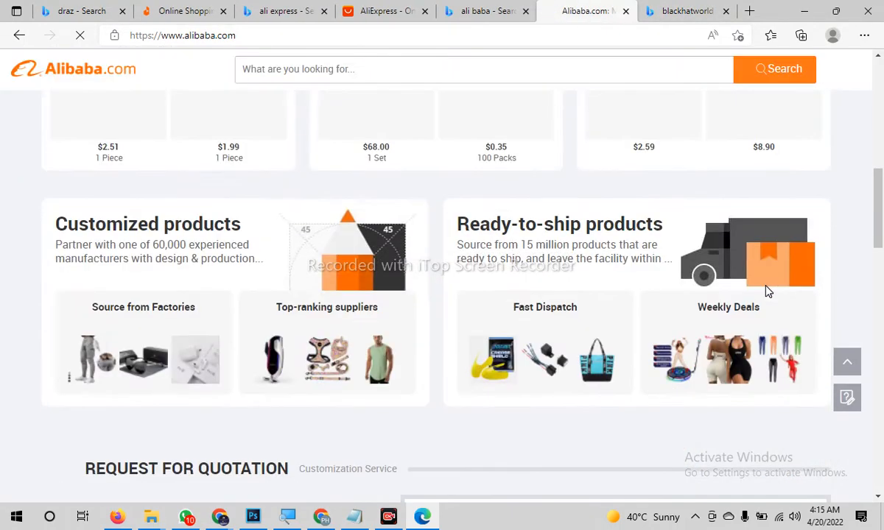
scroll(766, 291, down, 10)
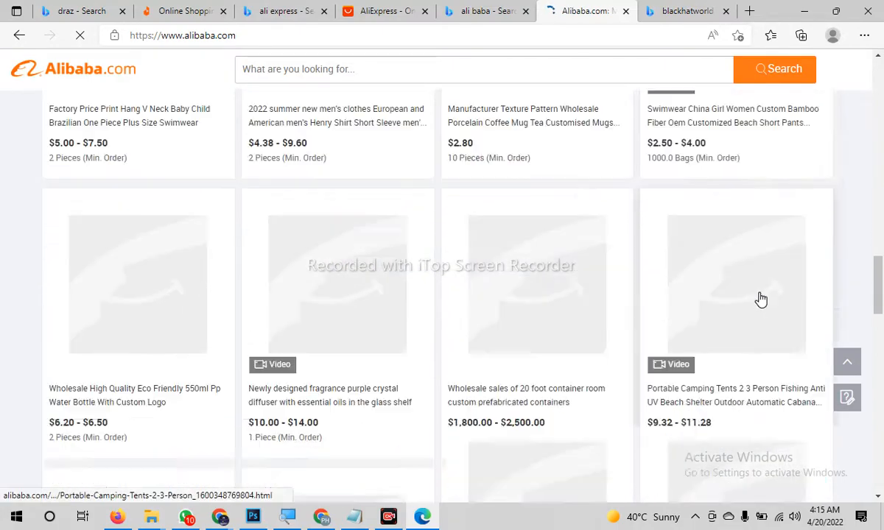
scroll(762, 301, down, 15)
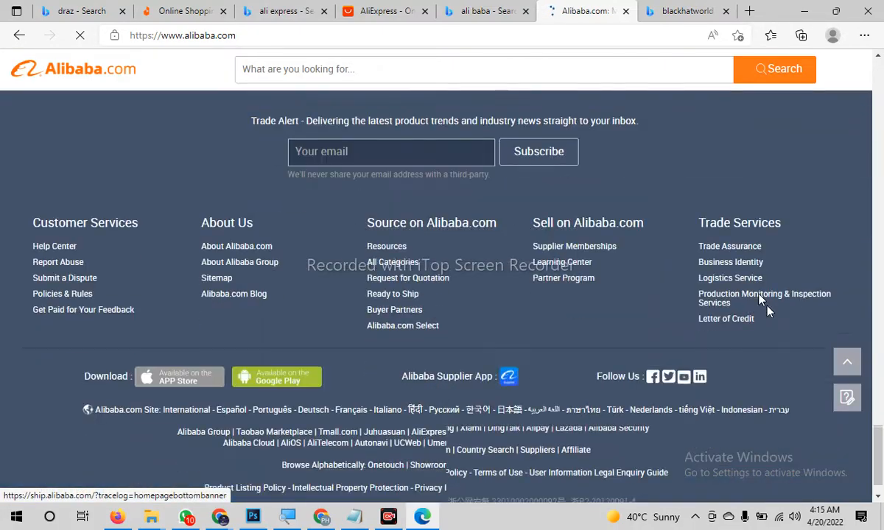
scroll(763, 305, up, 5)
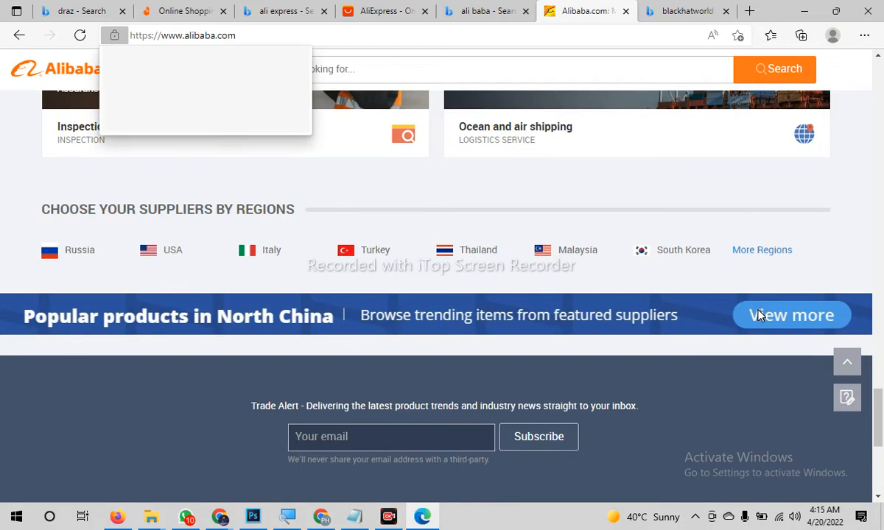
Close the blackhatworld search, Alibaba.com and ali baba search tabs
key(ctrl+Tab)
key(ctrl+w)
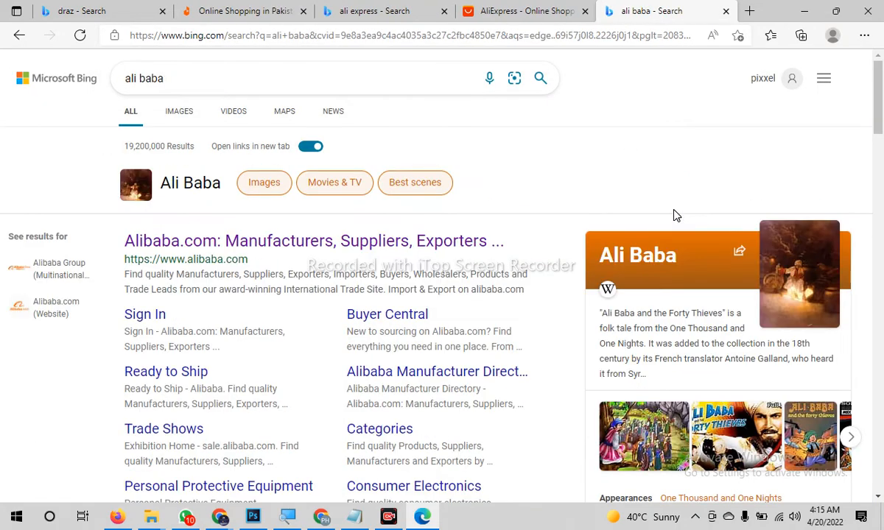
scroll(414, 256, down, 5)
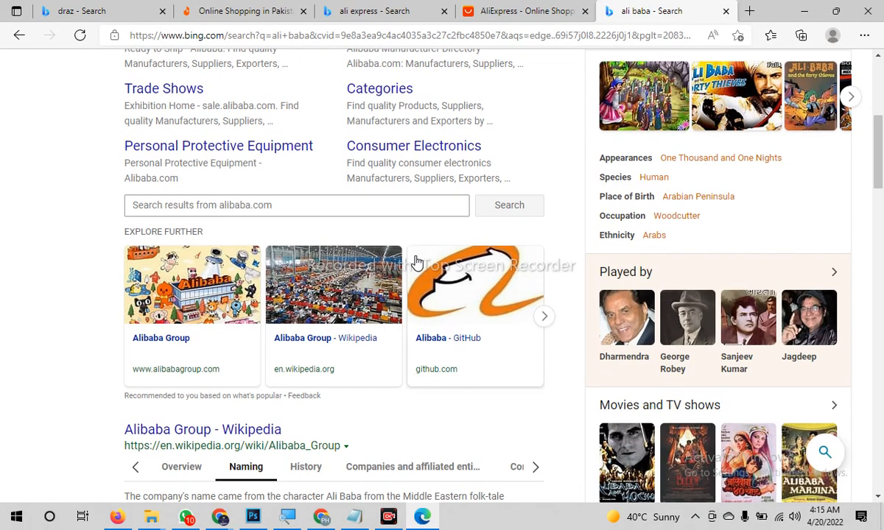
scroll(417, 262, down, 6)
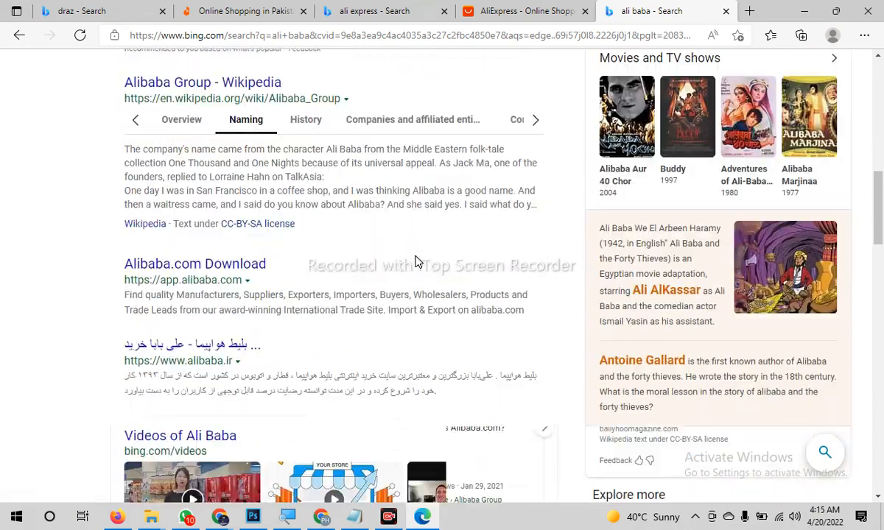
key(ctrl+w)
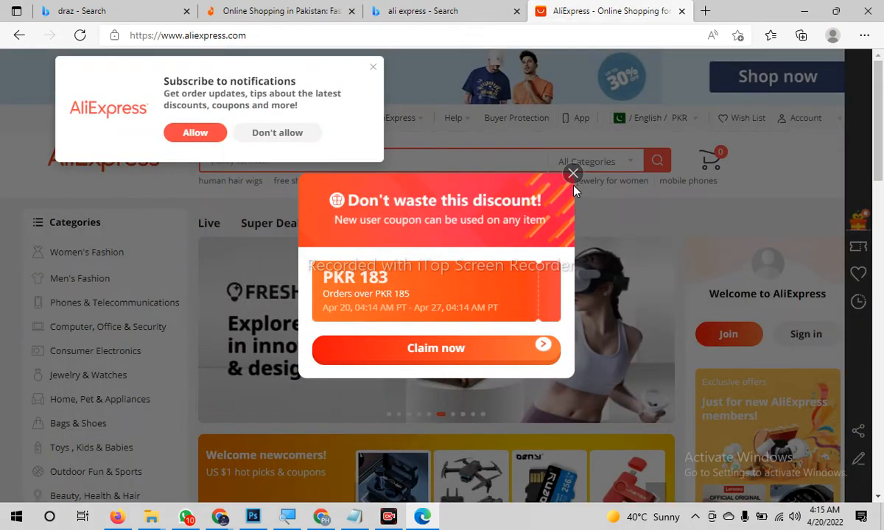
Dismiss the AliExpress coupon offer, decline its notifications, and examine the homepage's banners and product listings
click(573, 175)
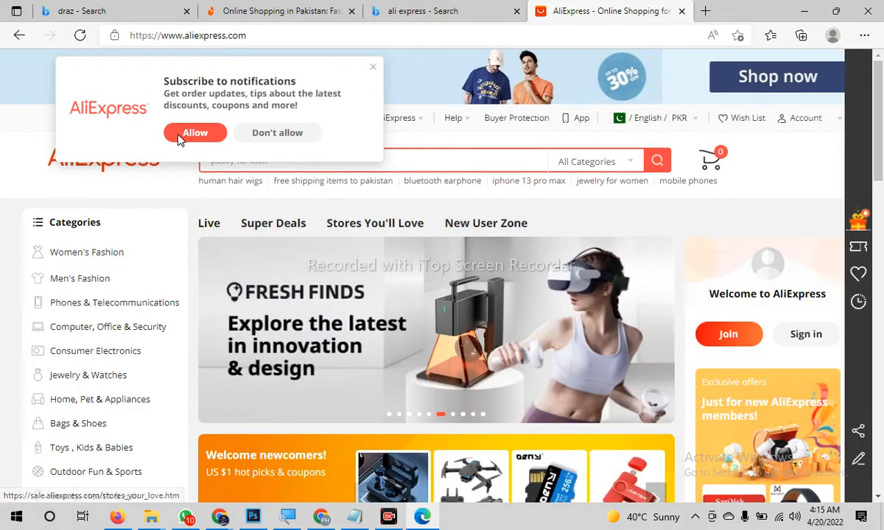
click(280, 133)
scroll(743, 305, down, 12)
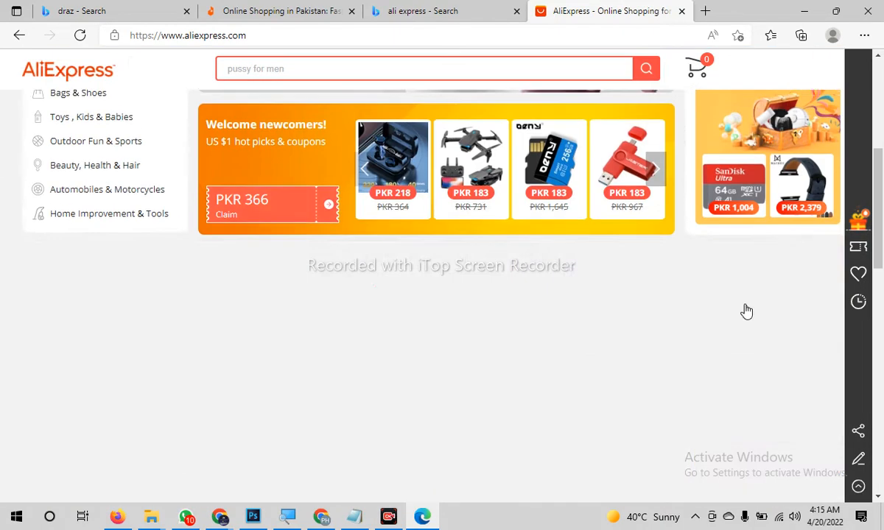
scroll(744, 310, down, 8)
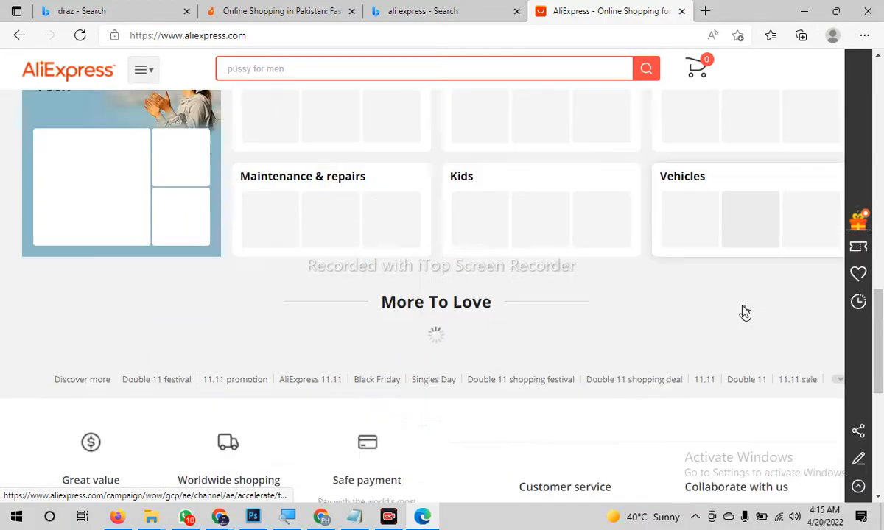
scroll(742, 315, down, 10)
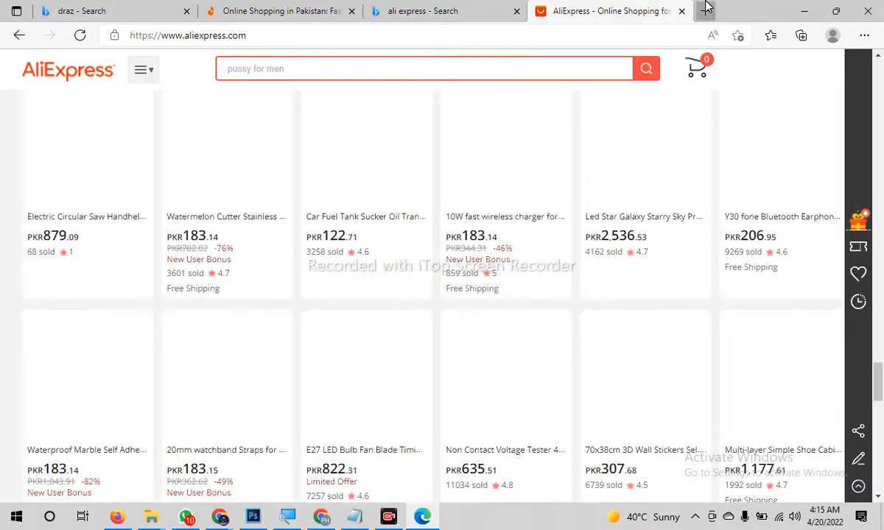
Switch to Chrome and search Google Images for "web banners"
click(705, 10)
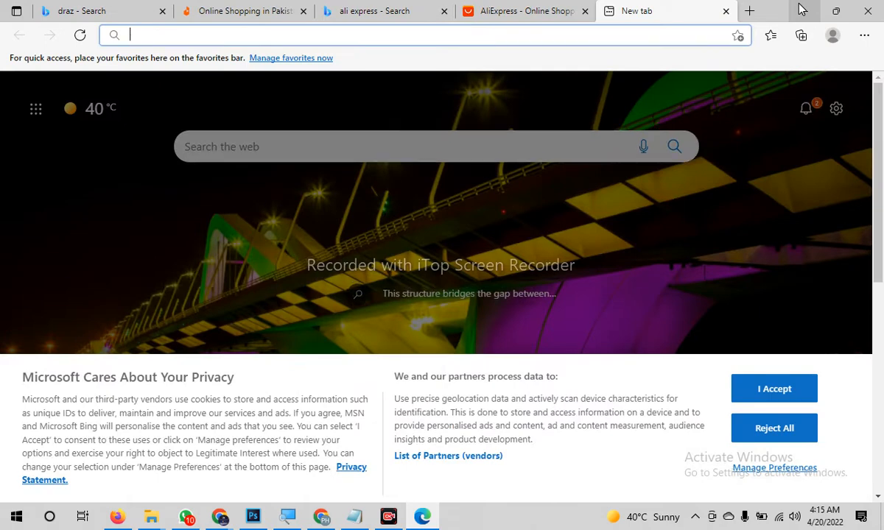
click(321, 516)
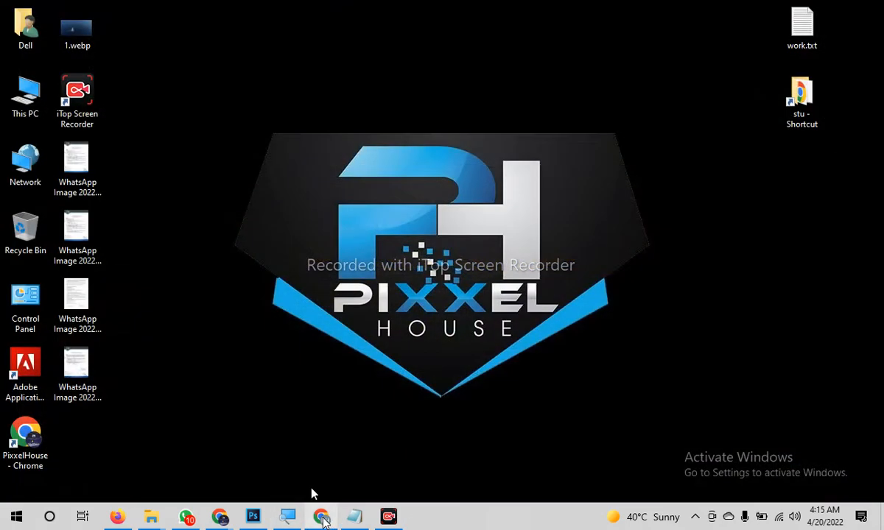
text(web)
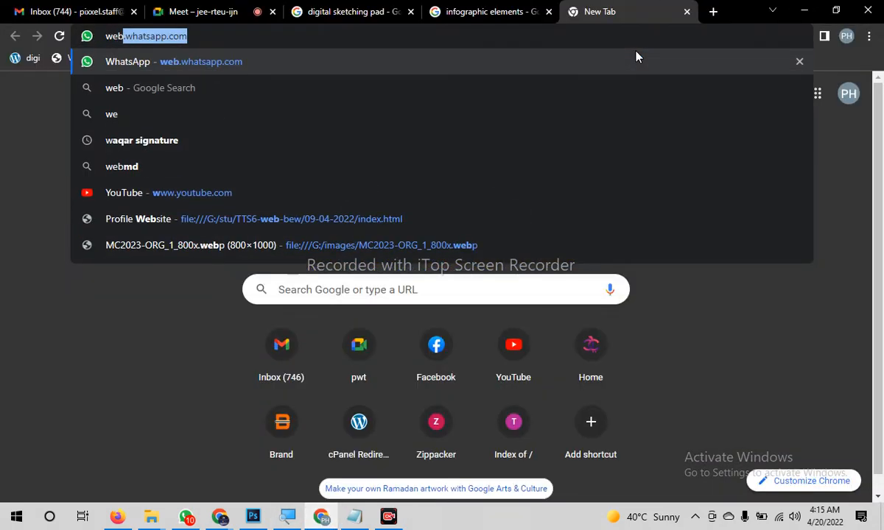
text( banners)
key(Return)
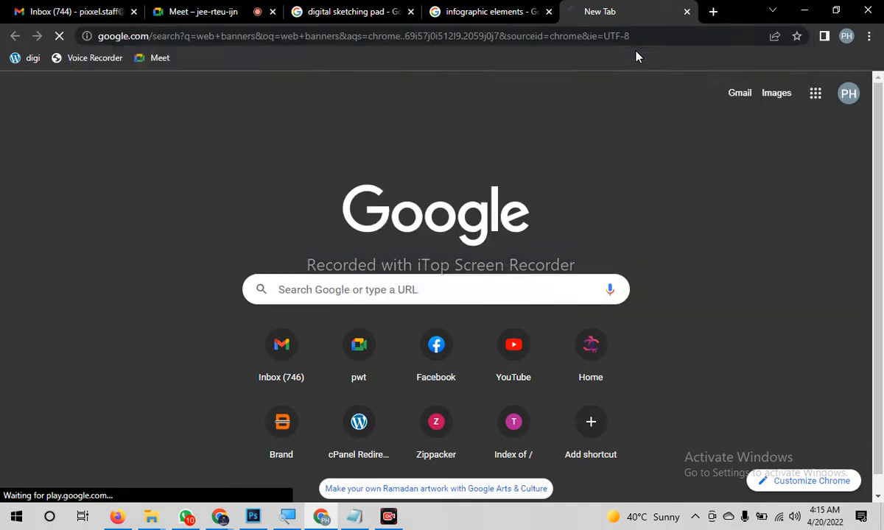
click(120, 139)
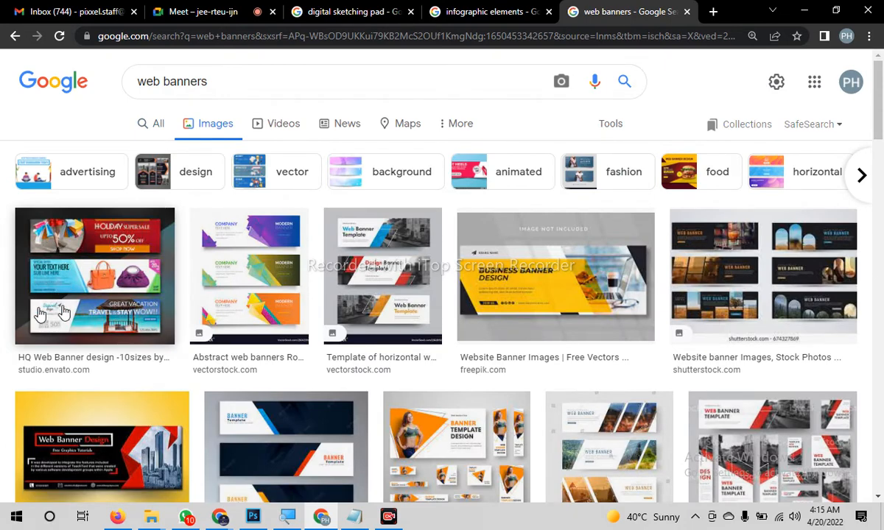
Examine the web banner image results, previewing the iStock set of banners in different sizes with diagonal red elements
scroll(120, 301, down, 5)
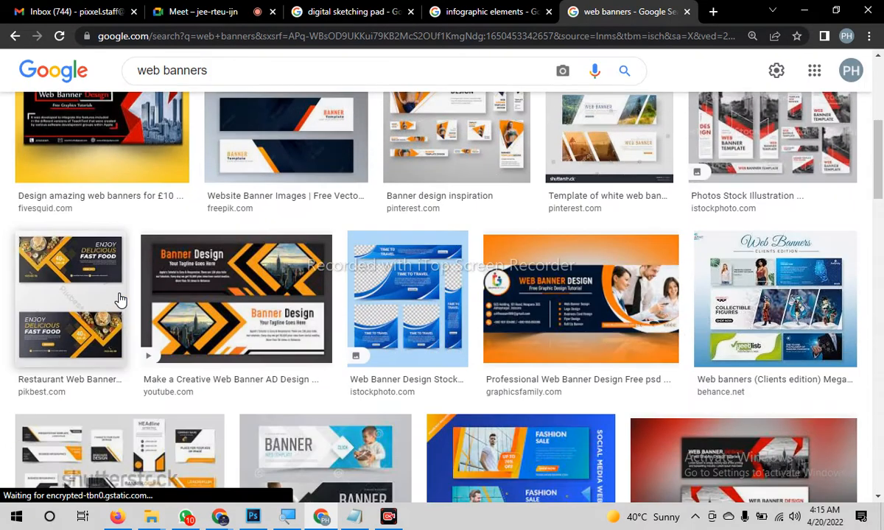
scroll(805, 219, up, 1)
click(791, 192)
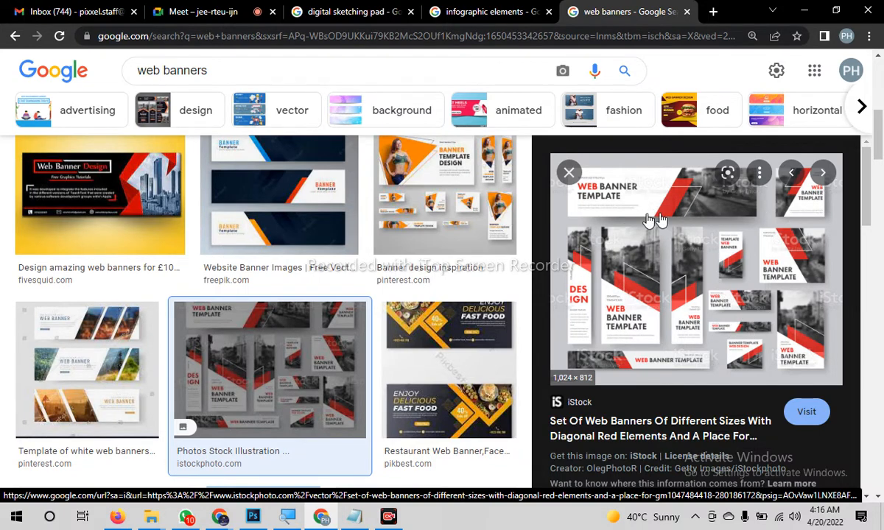
scroll(404, 282, down, 6)
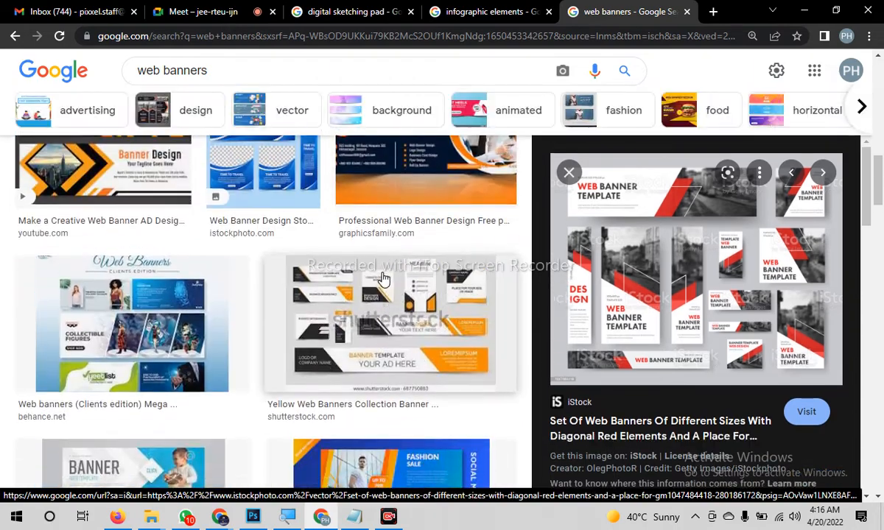
scroll(382, 279, down, 1)
scroll(379, 279, down, 3)
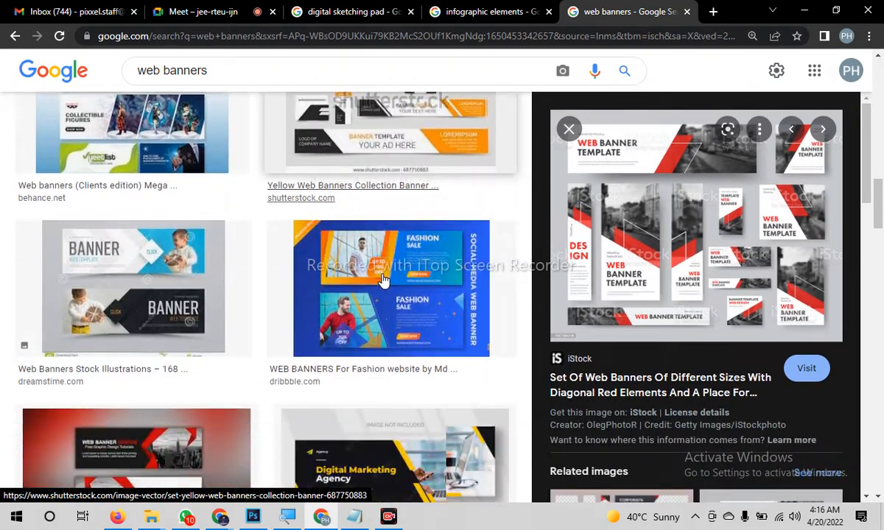
scroll(375, 282, down, 2)
scroll(412, 288, down, 3)
scroll(423, 295, down, 2)
Switch to File Explorer and open the folder 3962678 inside ZS on Local Disk (G:)
key(alt+Tab)
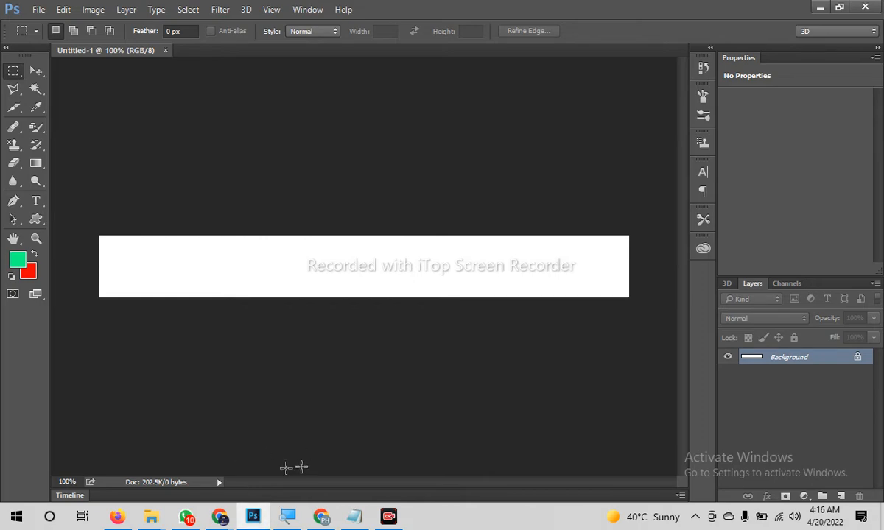
mouse_move(151, 516)
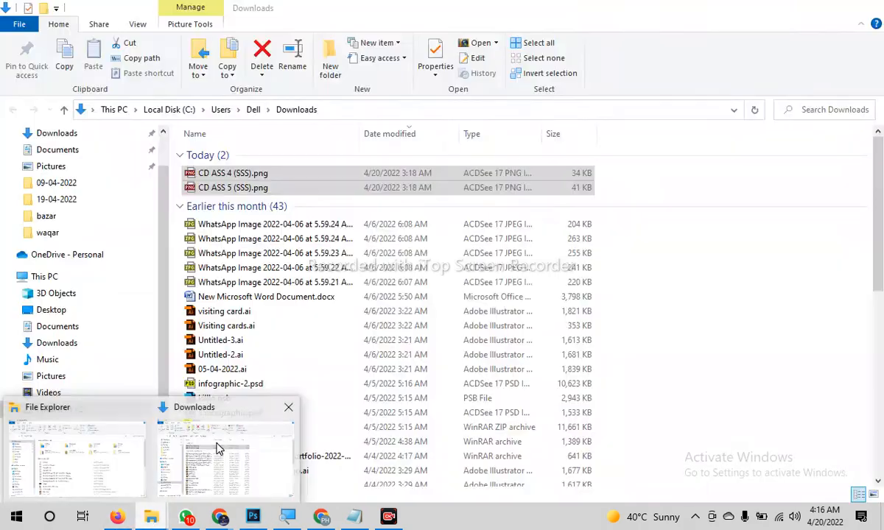
click(215, 446)
scroll(272, 325, down, 4)
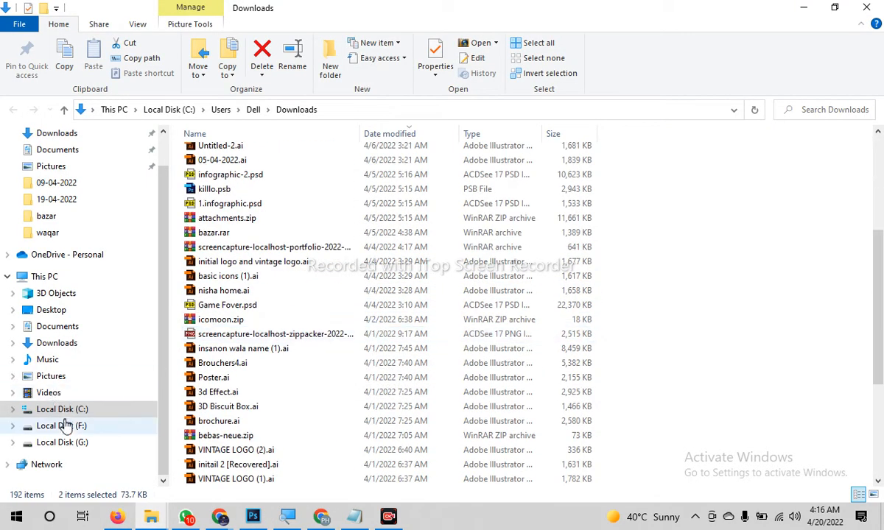
click(65, 444)
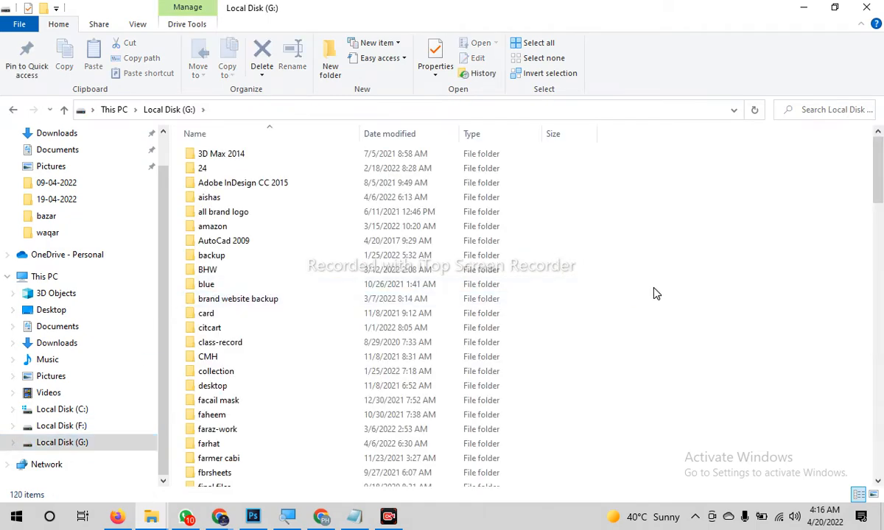
key(s)
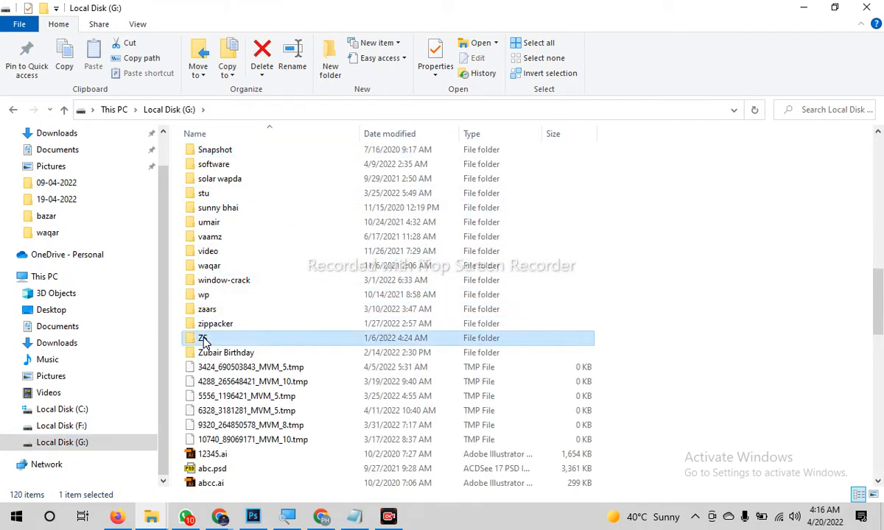
double_click(203, 338)
double_click(240, 214)
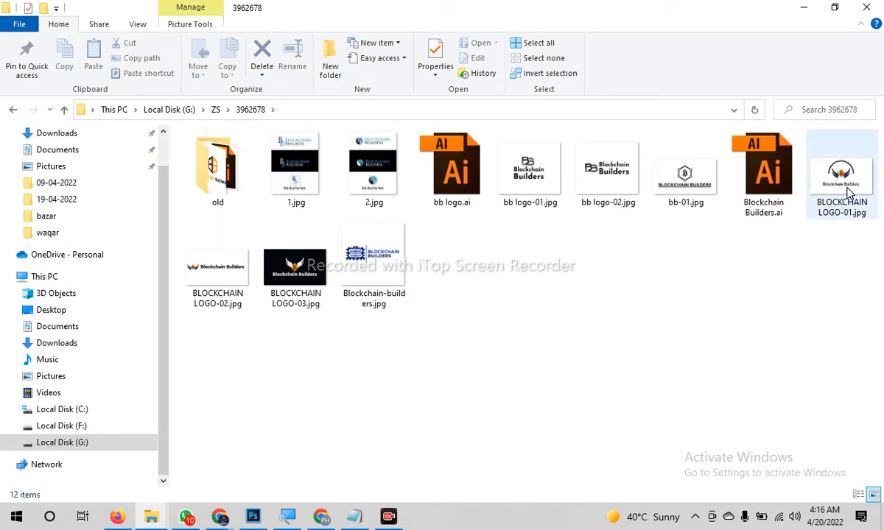
Try to bring the logo images bb logo-01.jpg and 1.jpg into the Photoshop banner document
click(528, 168)
drag(464, 360, 354, 218)
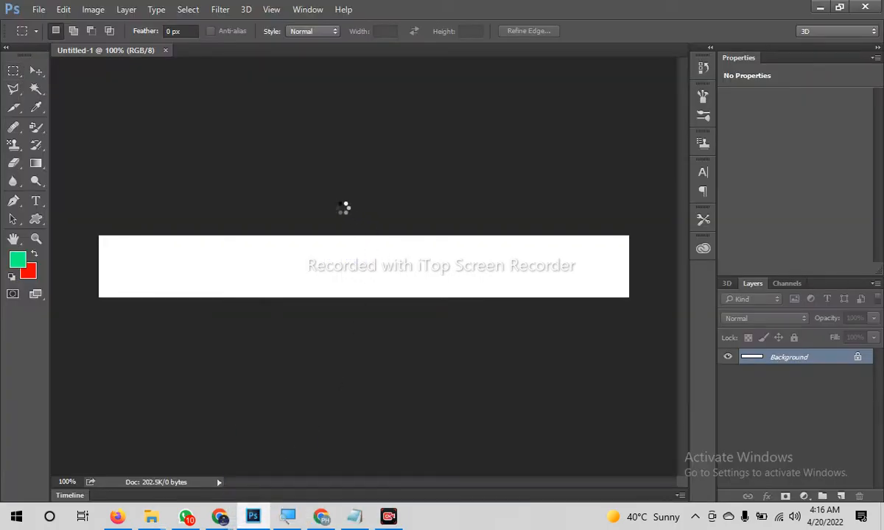
key(alt+Tab)
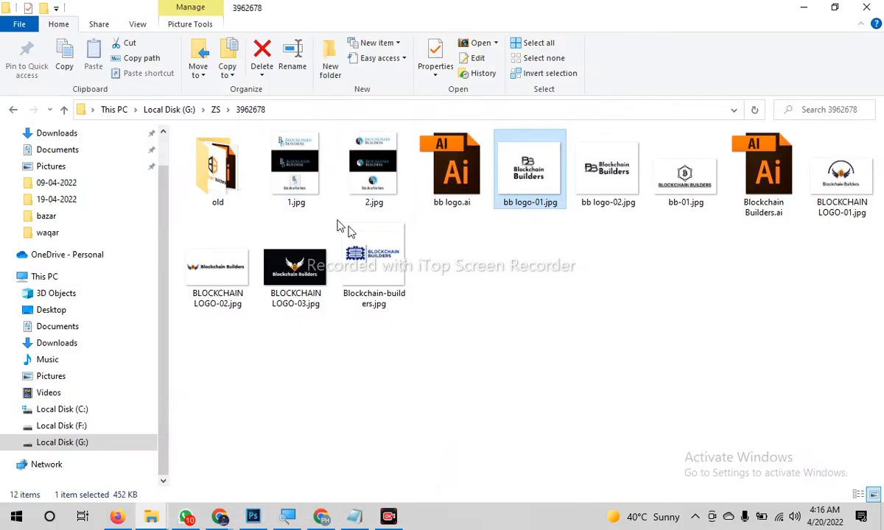
drag(293, 171, 440, 382)
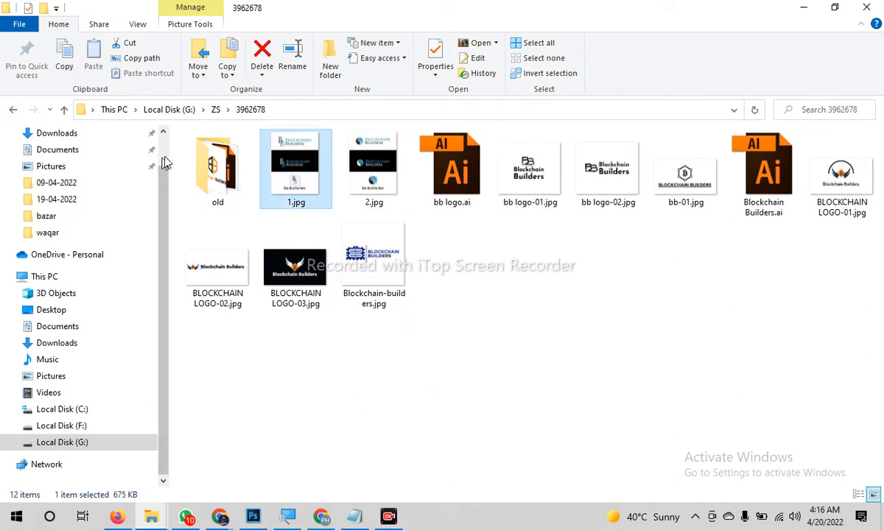
Place the Blockchain Builders logo old (2) from the old folder into the Photoshop banner, small and in its left part
double_click(220, 164)
drag(374, 173, 244, 280)
key(Return)
drag(350, 259, 221, 258)
drag(383, 265, 434, 259)
key(Delete)
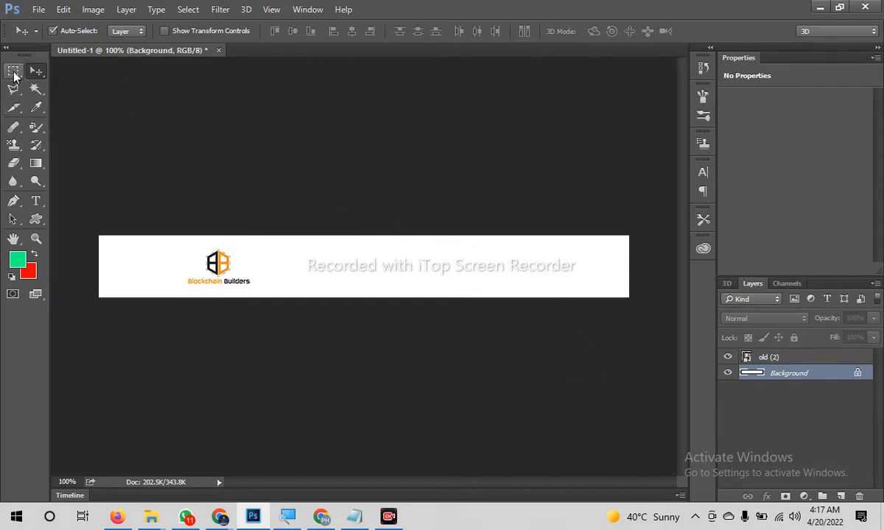
Make a large elliptical selection with 0 px feather covering the right part of the banner and extending beyond its edges
click(13, 72)
click(63, 79)
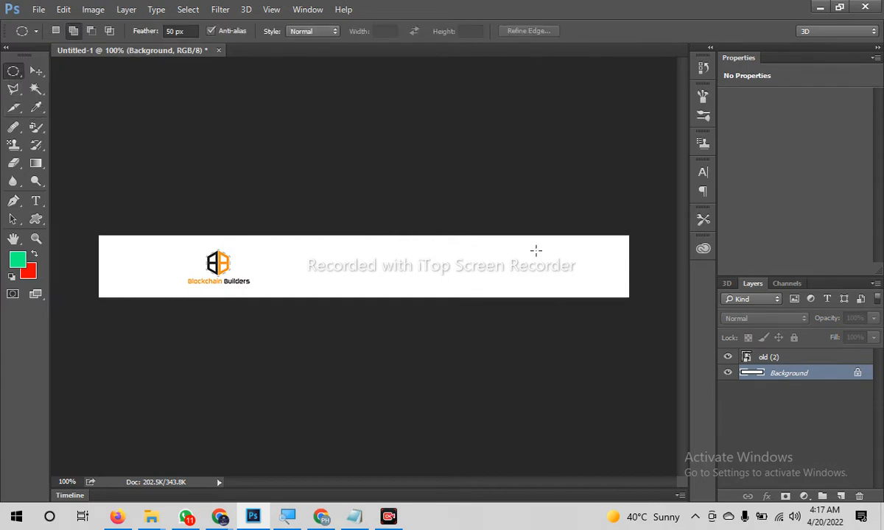
drag(184, 31, 83, 35)
text(0)
key(Return)
drag(479, 218, 684, 324)
Fill the elliptical selection on a new layer with the orange sampled from the logo, and deselect
key(ctrl+shift+n)
key(Return)
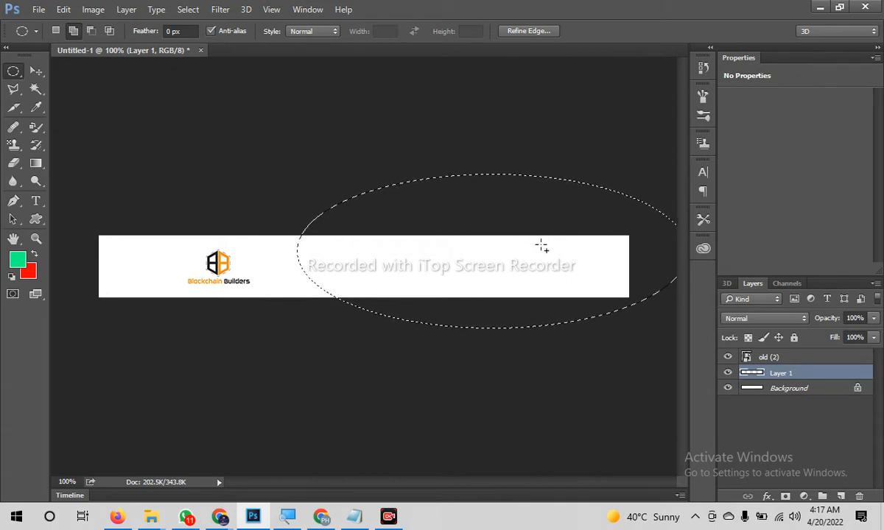
key(d)
key(i)
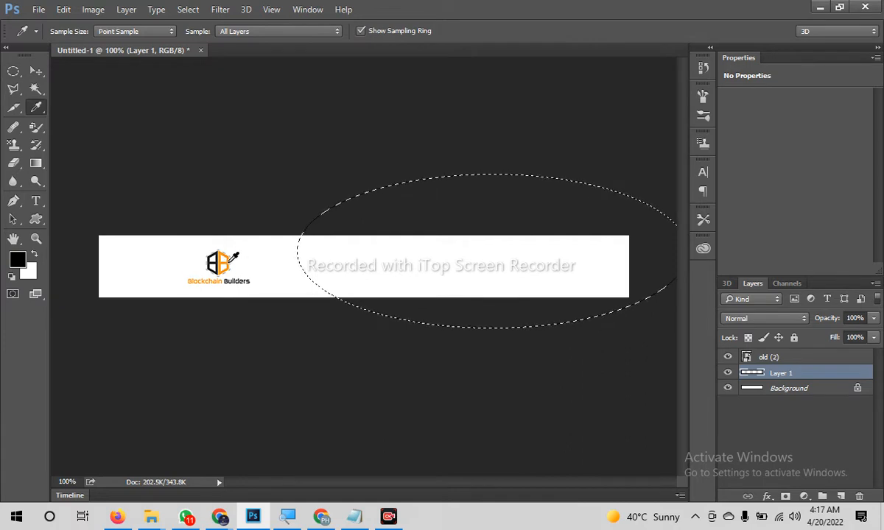
click(226, 260)
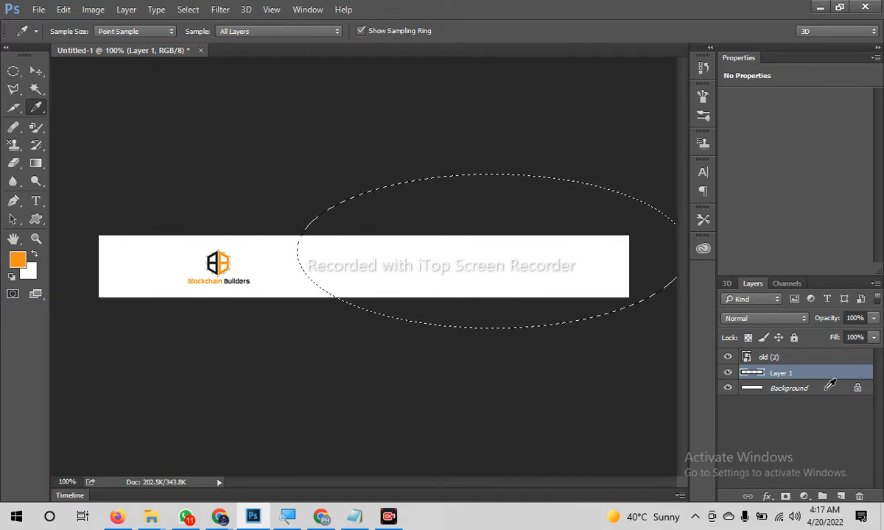
key(alt+BackSpace)
key(ctrl+d)
Duplicate the orange shape layer and load the outline of the original Layer 1 as a selection
key(z)
drag(326, 252, 424, 308)
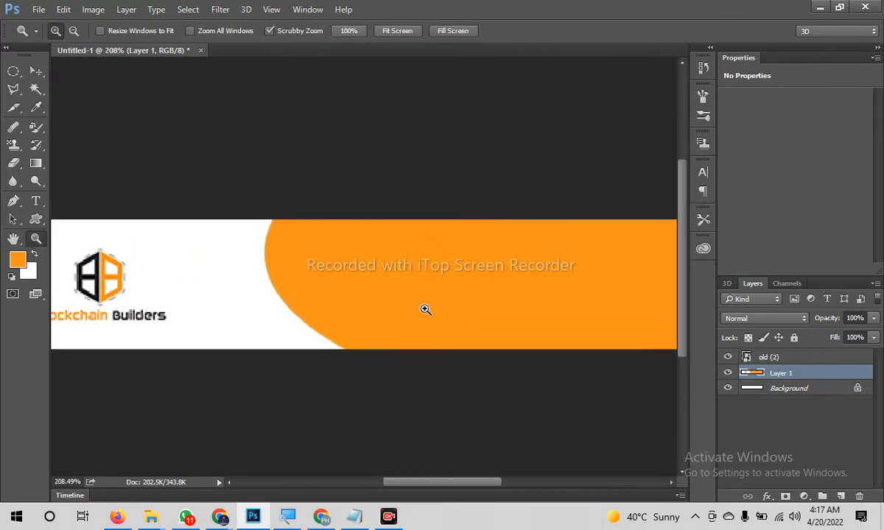
key(v)
drag(552, 316, 459, 219)
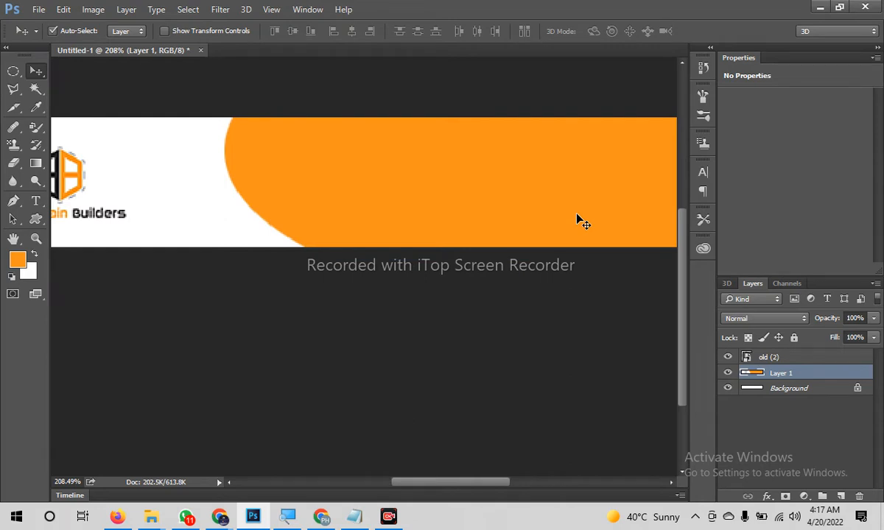
key(ctrl+j)
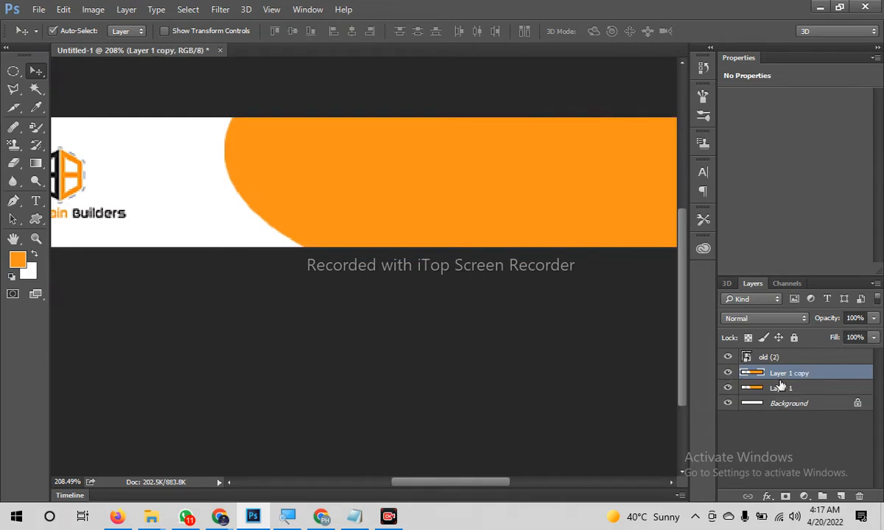
click(836, 389)
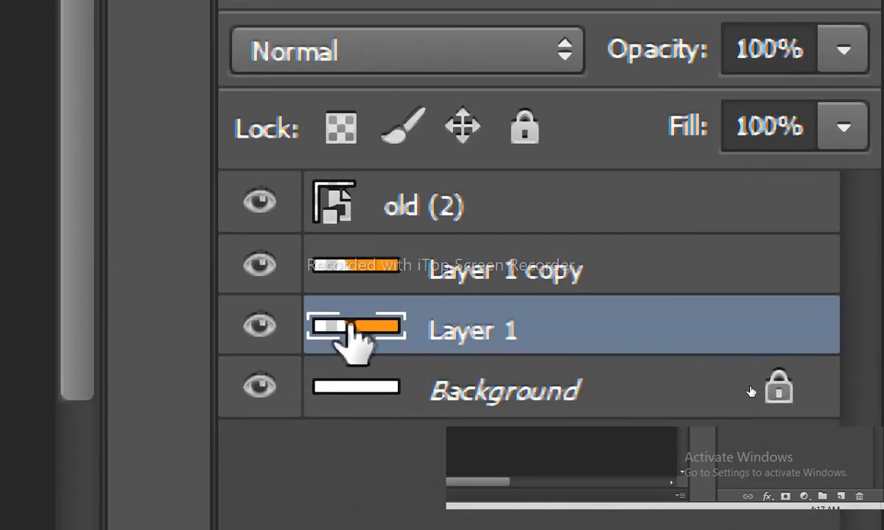
drag(349, 326, 351, 335)
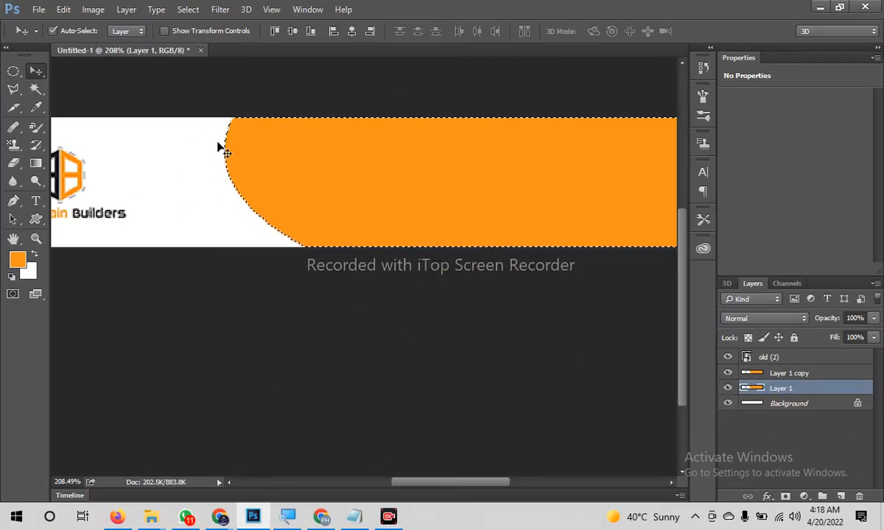
Set the background colour to black (000000)
click(29, 273)
text(000000)
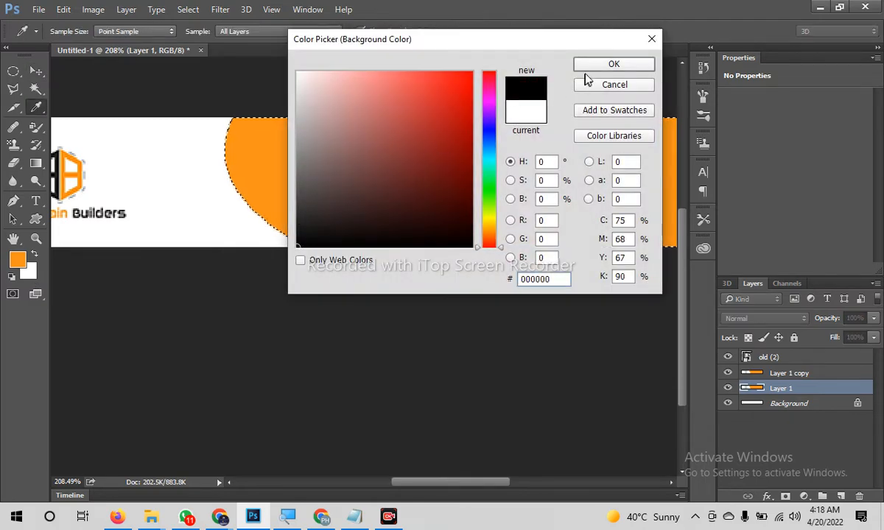
click(585, 65)
key(v)
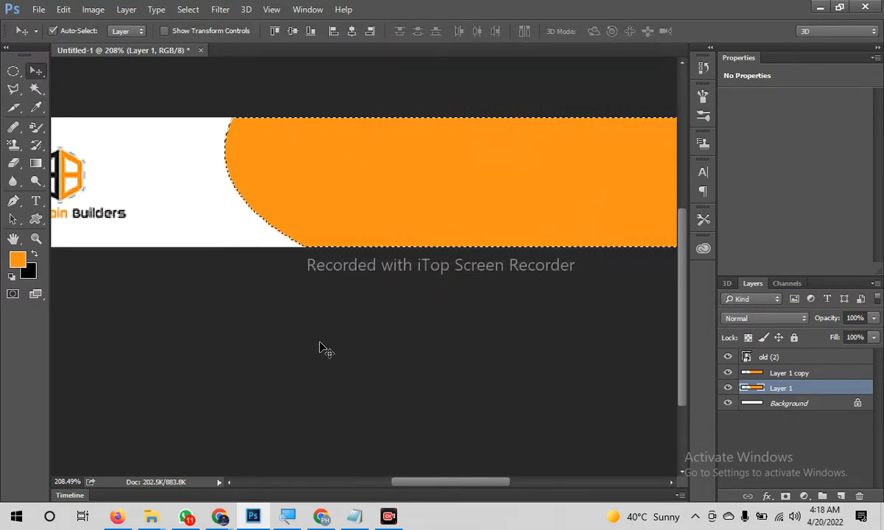
Fill Layer 1's shape with the black background colour, deselect, and nudge it left to form a thin edge beside the orange curve
key(ctrl+BackSpace)
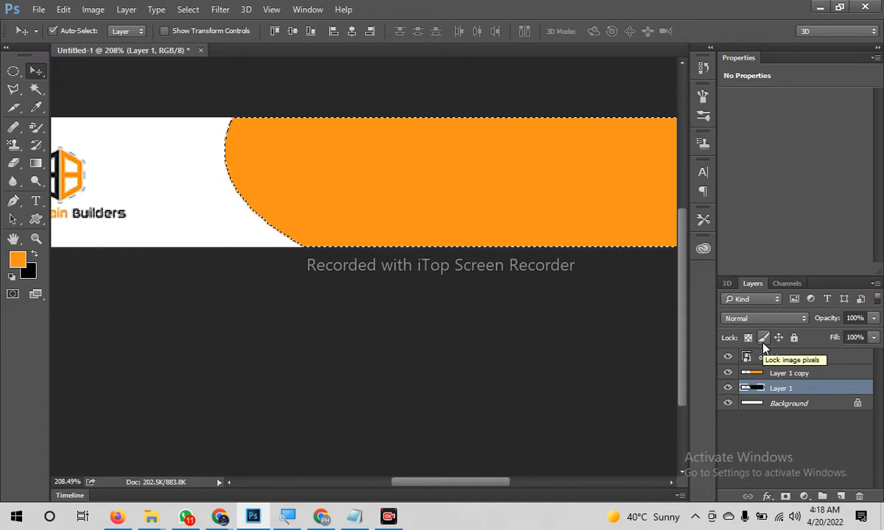
key(ctrl)
key(ctrl+d)
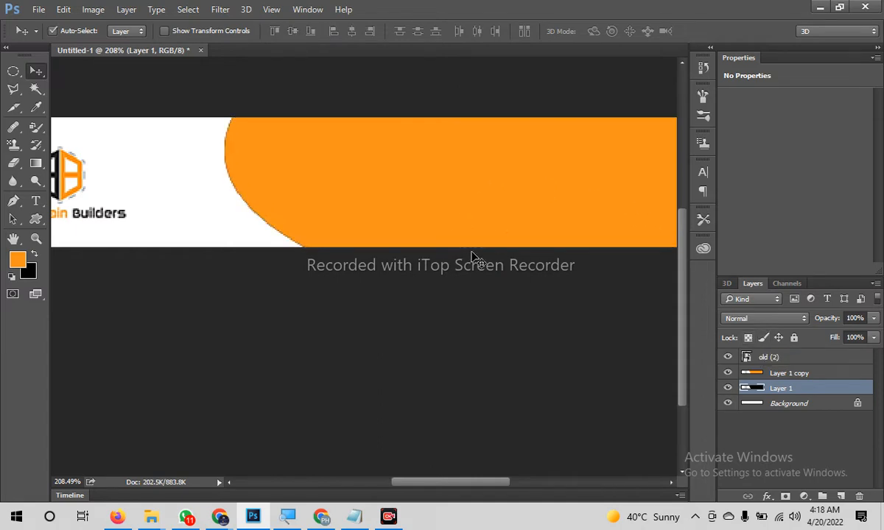
key(Left)
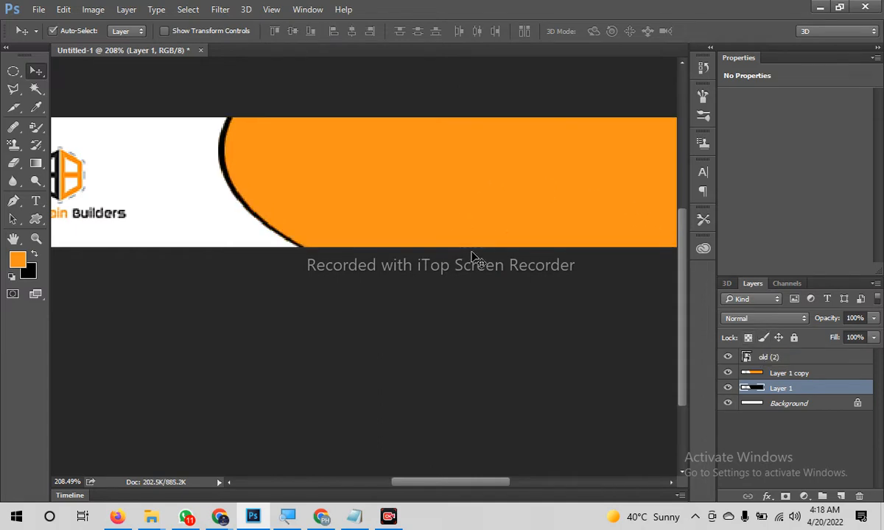
key(Left)
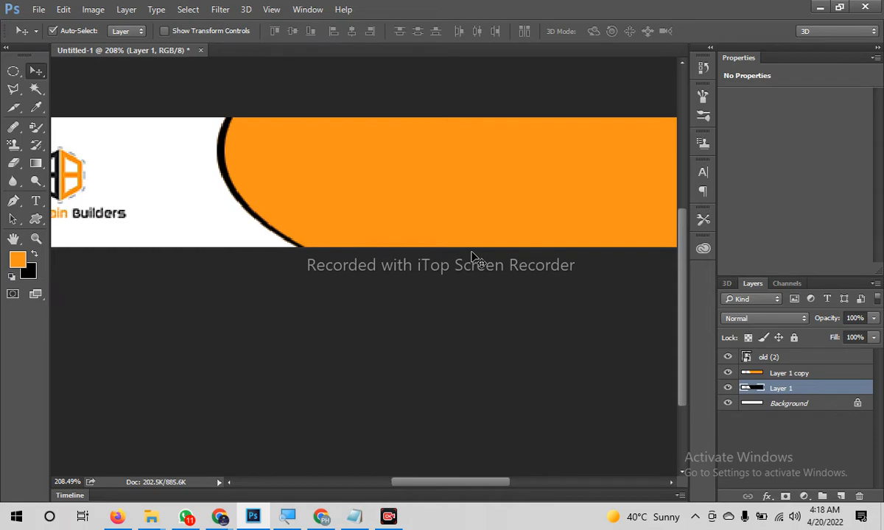
click(321, 516)
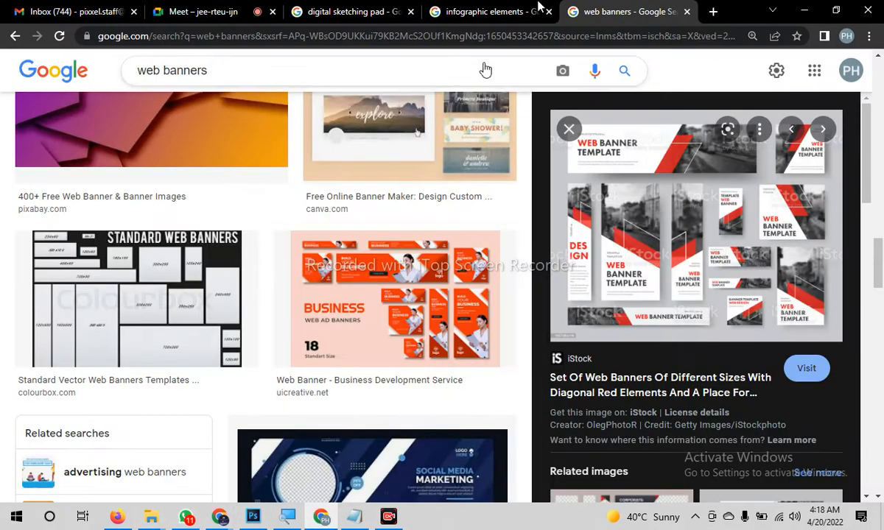
click(202, 11)
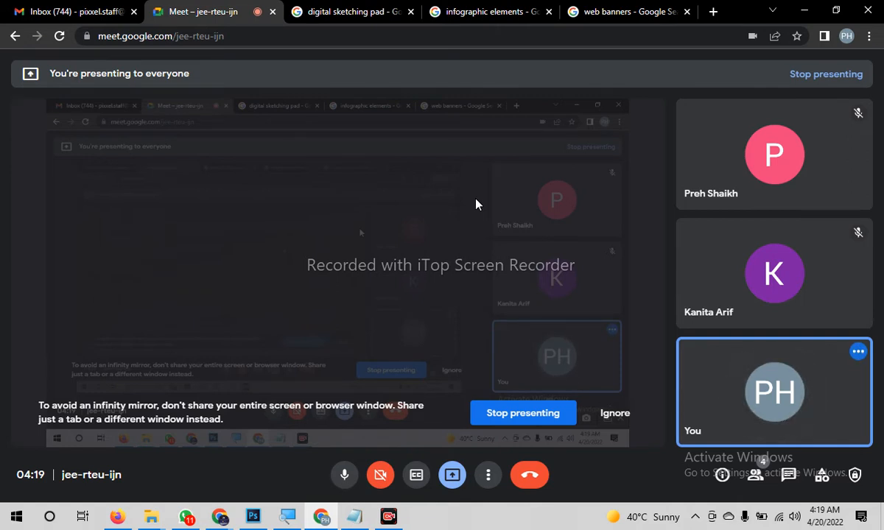
click(186, 516)
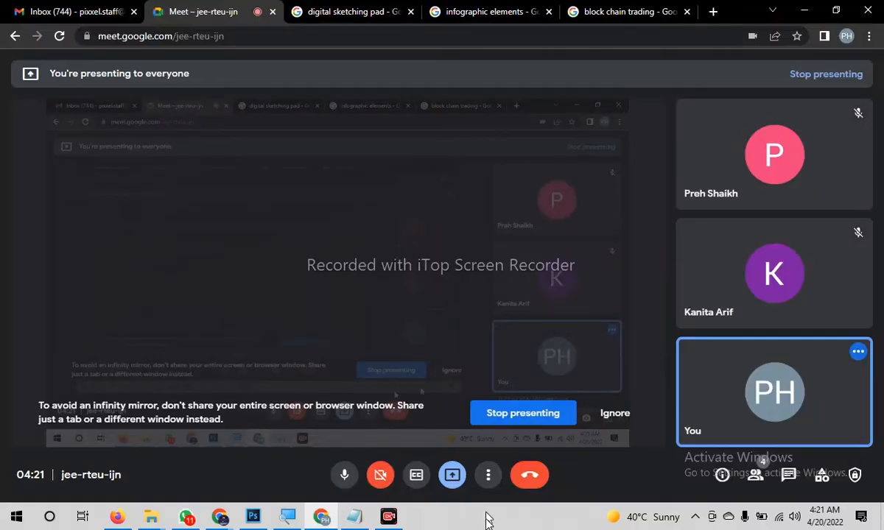
click(253, 517)
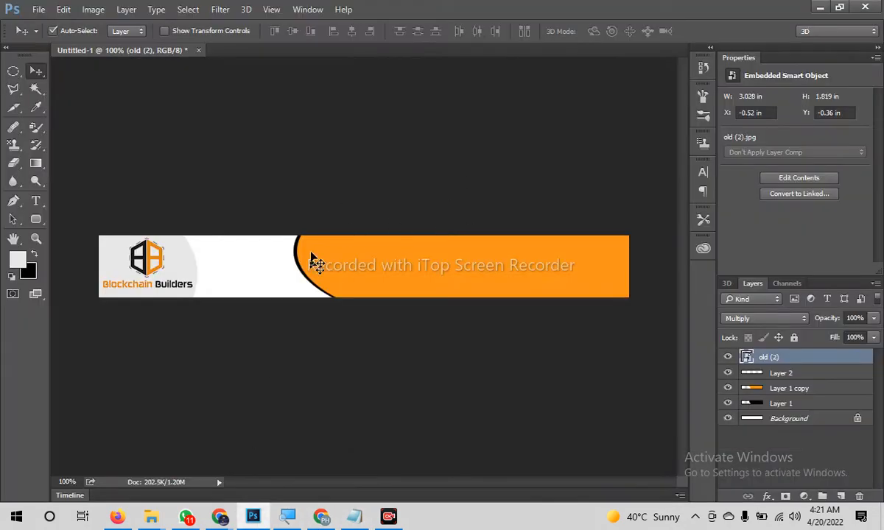
Switch to the browser's blockchain trading image results and open the iStock photo of hands over a tablet in a new tab
key(alt+Tab)
click(620, 5)
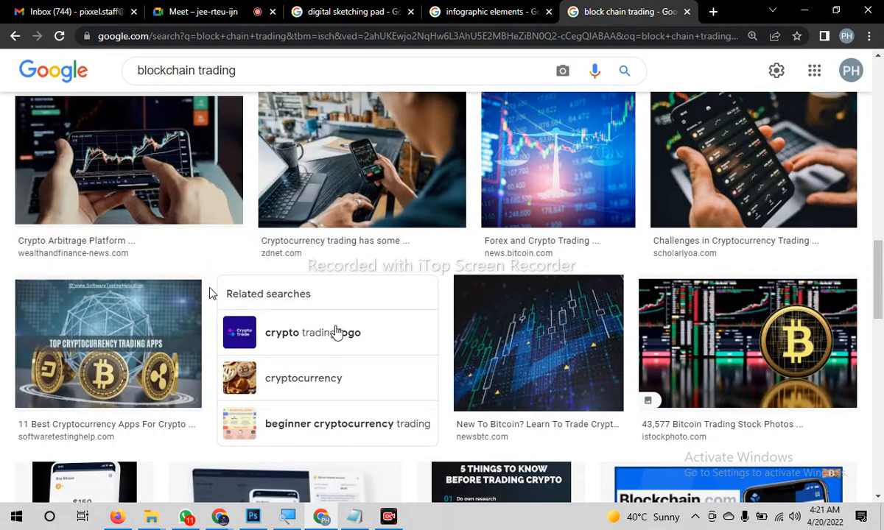
scroll(353, 339, down, 5)
scroll(351, 347, down, 1)
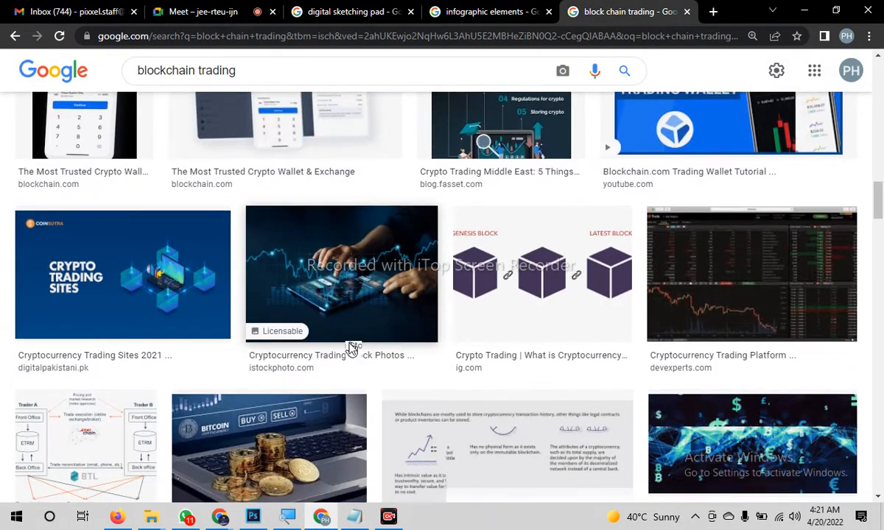
right_click(364, 220)
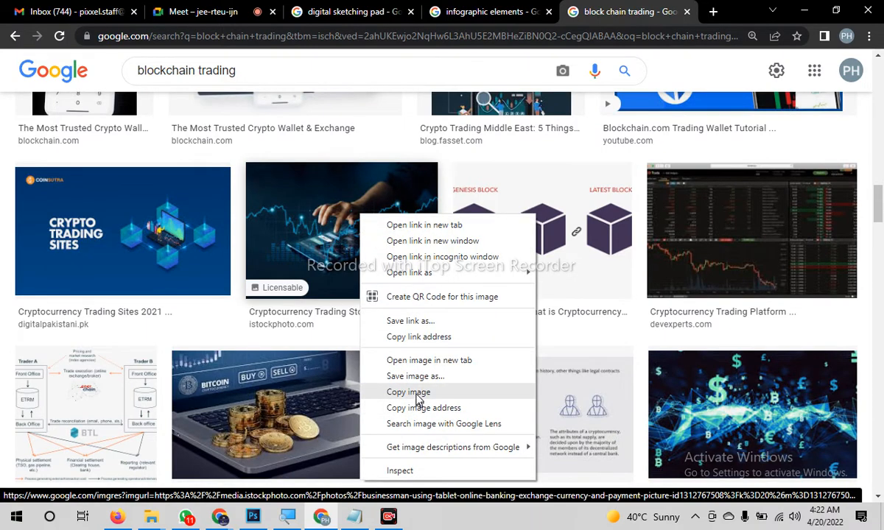
click(424, 225)
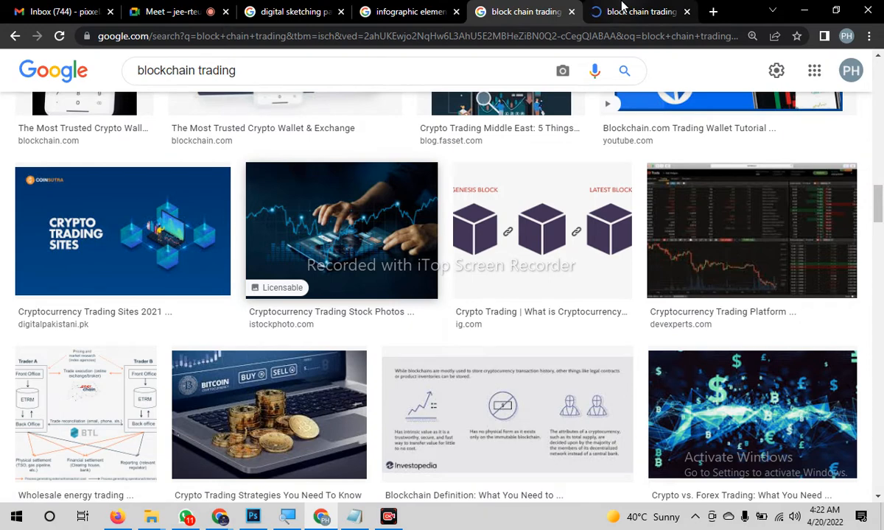
click(622, 10)
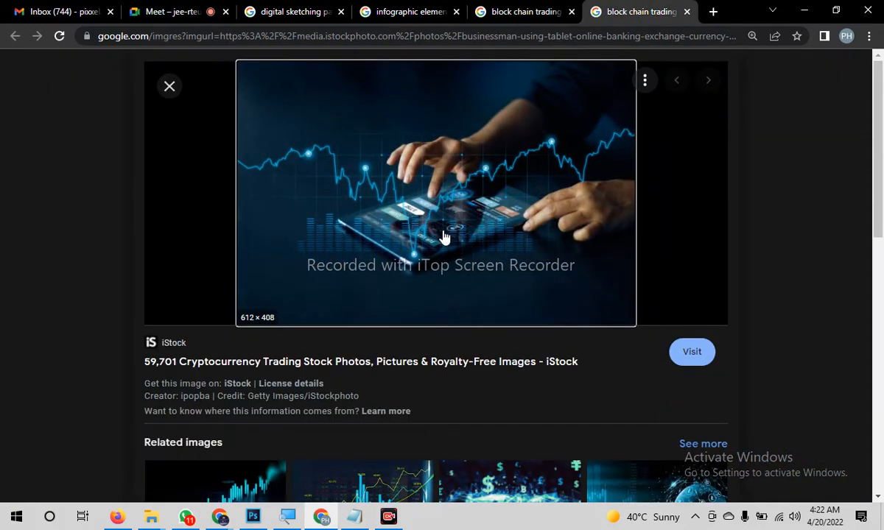
Copy the enlarged tablet trading photo and paste it into the Photoshop banner as a new layer
right_click(445, 237)
click(491, 408)
click(252, 516)
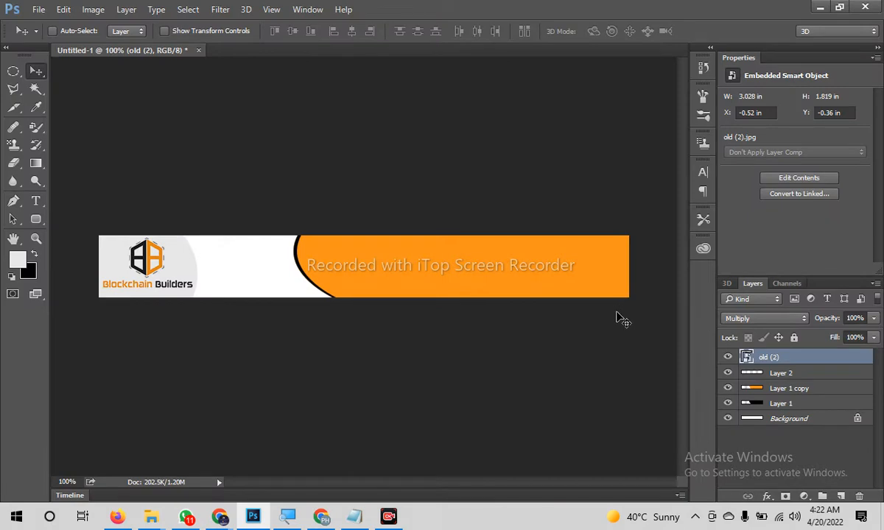
key(ctrl+v)
Position the pasted photo over the banner's orange area so the tablet and both hands fall within the strip
drag(458, 267, 528, 225)
drag(513, 301, 527, 281)
mouse_move(467, 274)
mouse_down()
mouse_move(517, 219)
mouse_move(452, 328)
mouse_move(490, 285)
mouse_move(537, 288)
mouse_move(471, 278)
mouse_up()
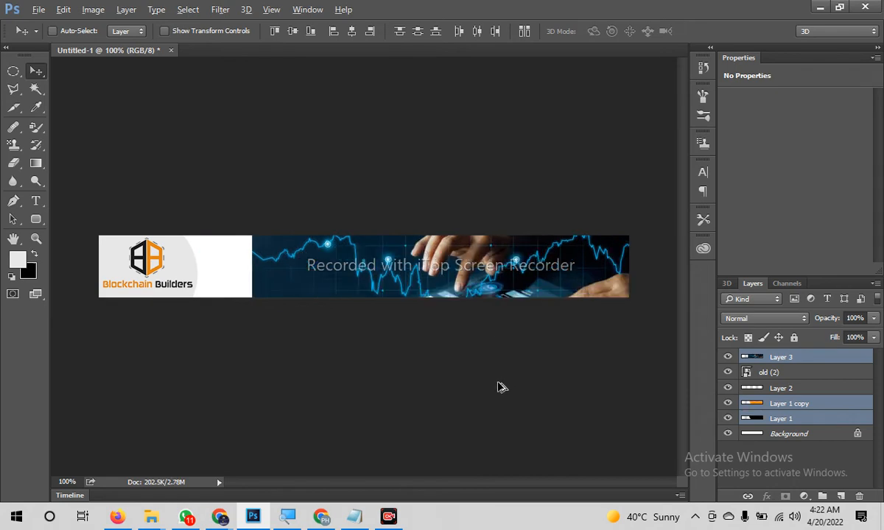
key(ctrl+z)
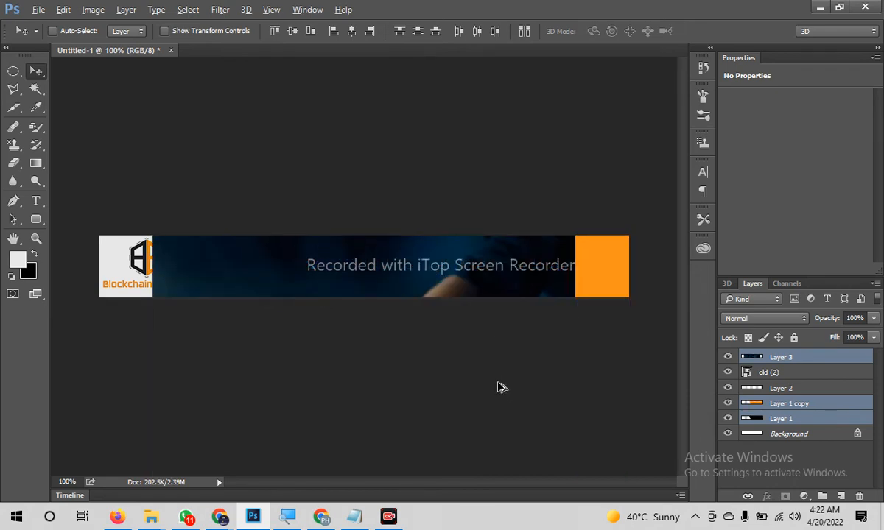
key(ctrl+alt+z)
key(ctrl+shift+z)
drag(395, 296, 648, 300)
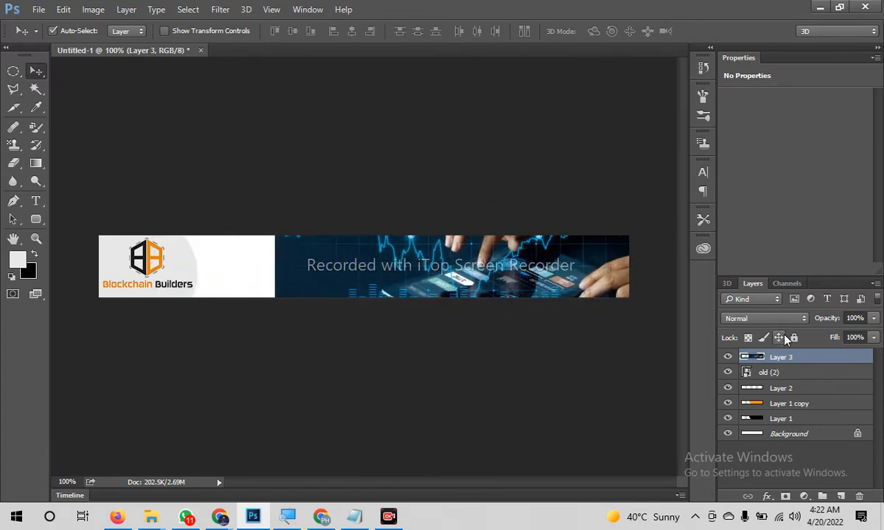
Try the darkening and lightening blend modes, including Linear Burn and Linear Dodge (Add), on Layer 3 and restore Normal
click(743, 318)
click(752, 50)
key(Down)
key(Down)
key(Down)
key(Down)
key(Down)
key(Down)
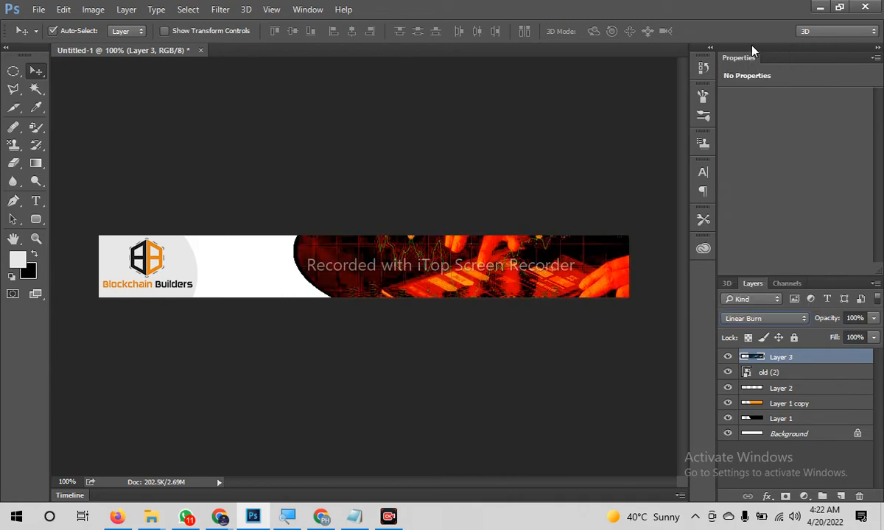
key(Down)
key(Down)
key(Down)
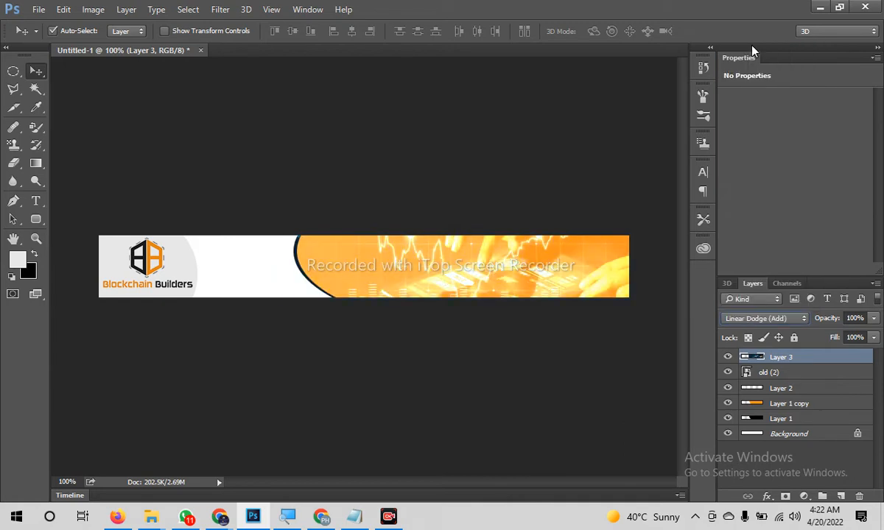
click(775, 318)
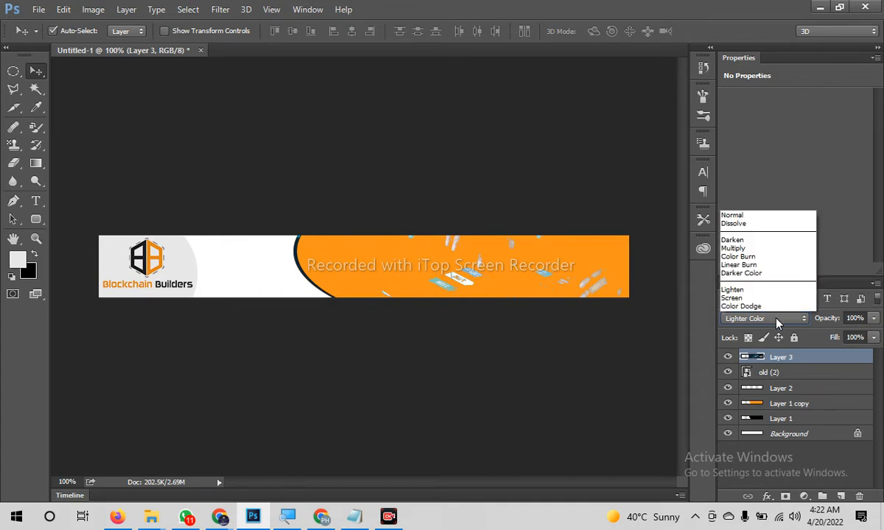
click(750, 45)
click(762, 318)
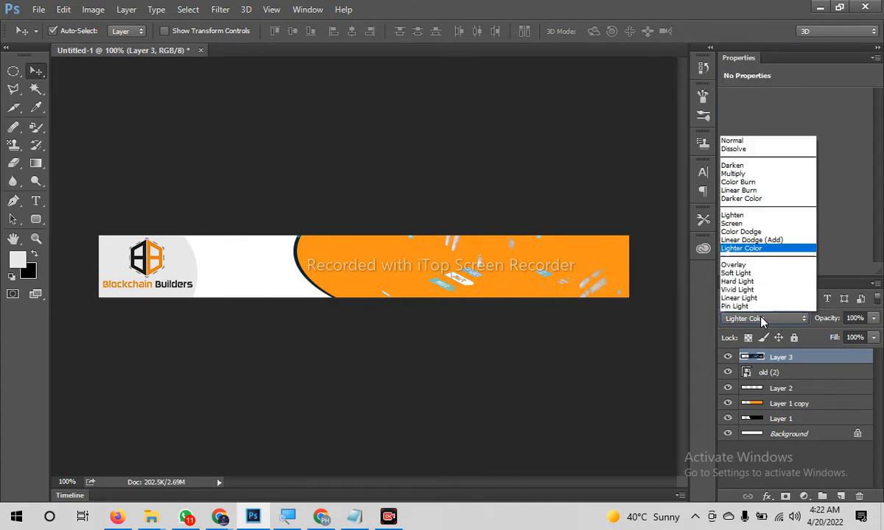
click(757, 57)
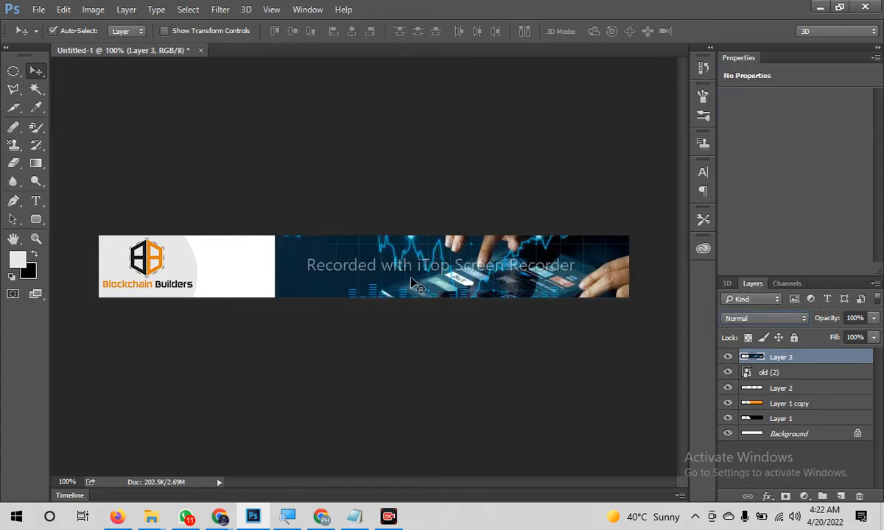
Shift the trading photo slightly left and erase its left side with a soft 250 px eraser to fade it into the orange
mouse_move(392, 266)
mouse_down()
mouse_move(367, 263)
mouse_move(377, 262)
mouse_up()
click(14, 163)
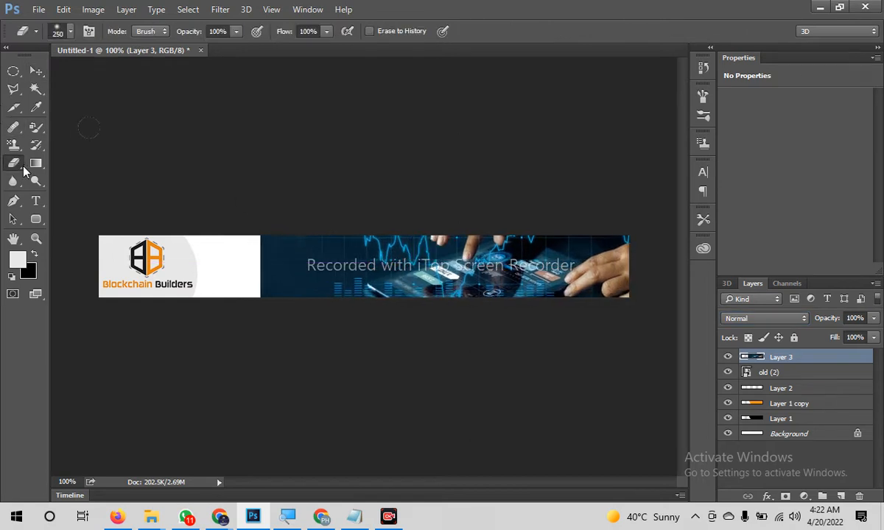
drag(255, 308, 253, 328)
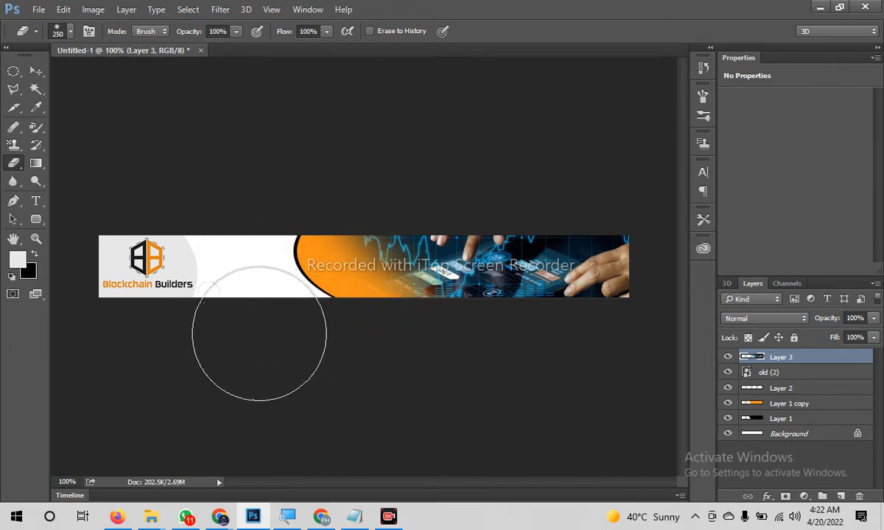
Lower the opacity of the trading photo layer to 70% and deselect the layer
click(37, 70)
click(873, 318)
drag(859, 335, 856, 337)
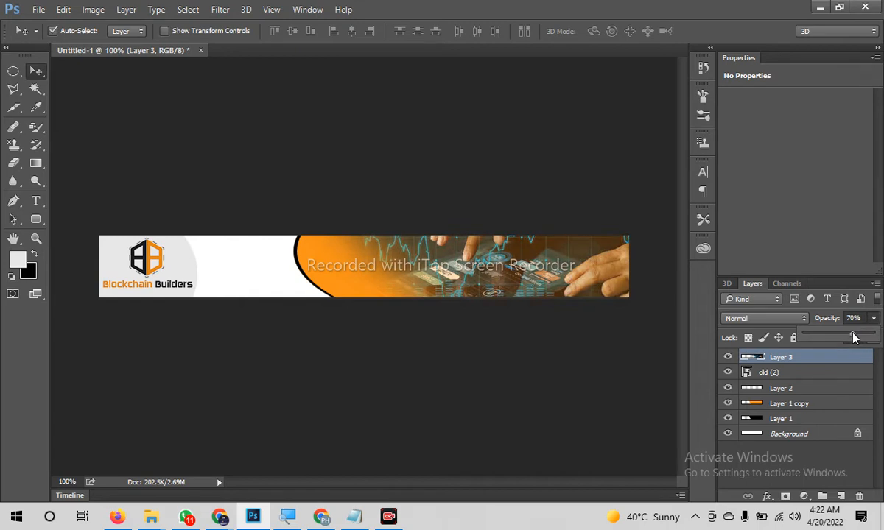
click(346, 376)
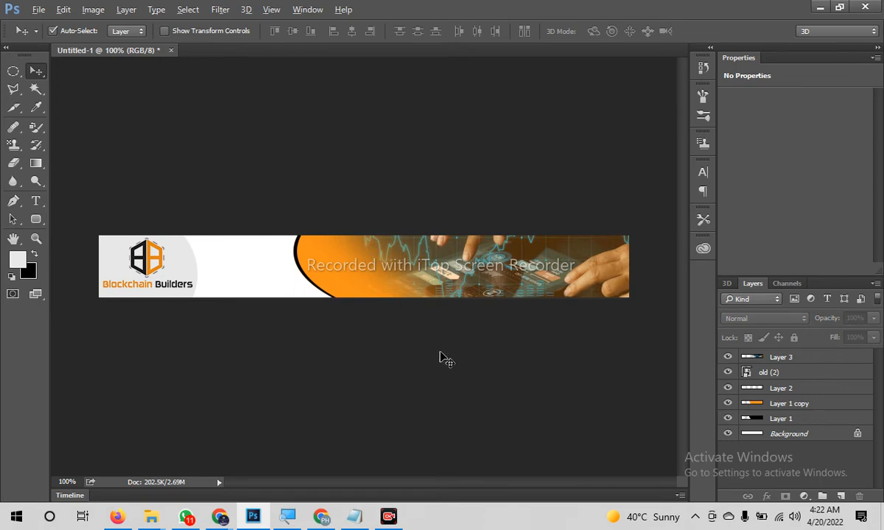
Switch to the browser, open the Adobe Stock Bitcoin world map from the related images, copy it, and return to Photoshop
key(alt+Tab)
key(alt+Tab)
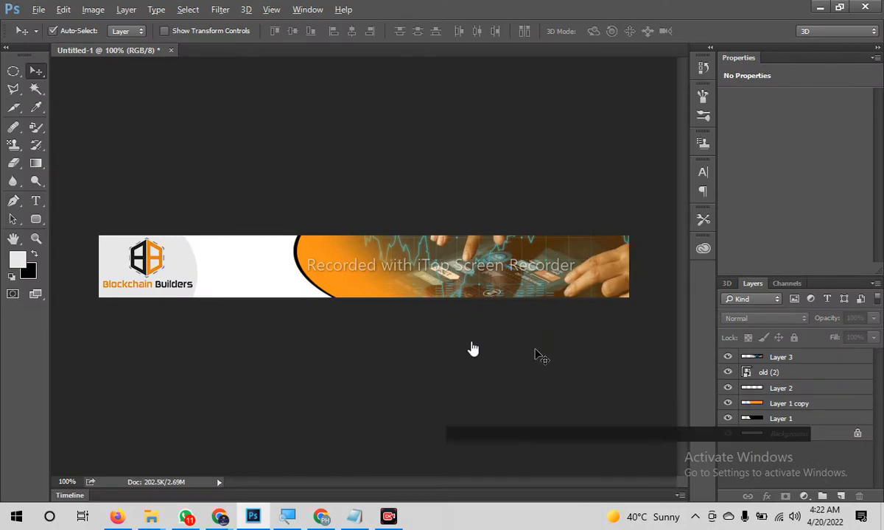
key(alt+Tab)
scroll(536, 290, down, 4)
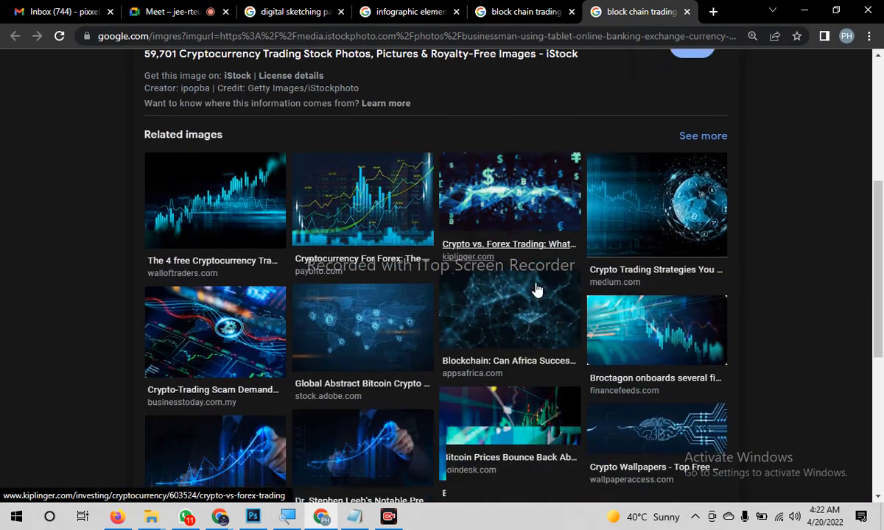
scroll(536, 289, down, 2)
click(385, 203)
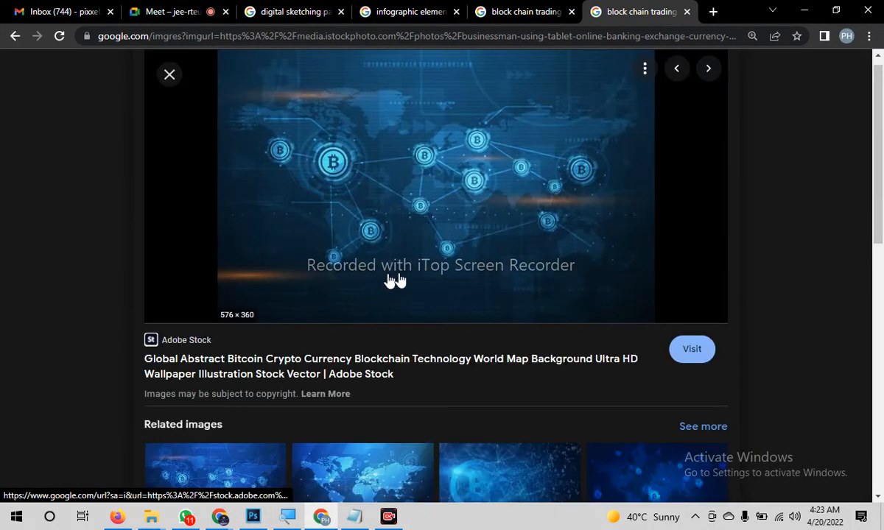
right_click(477, 145)
click(557, 316)
key(alt+Tab)
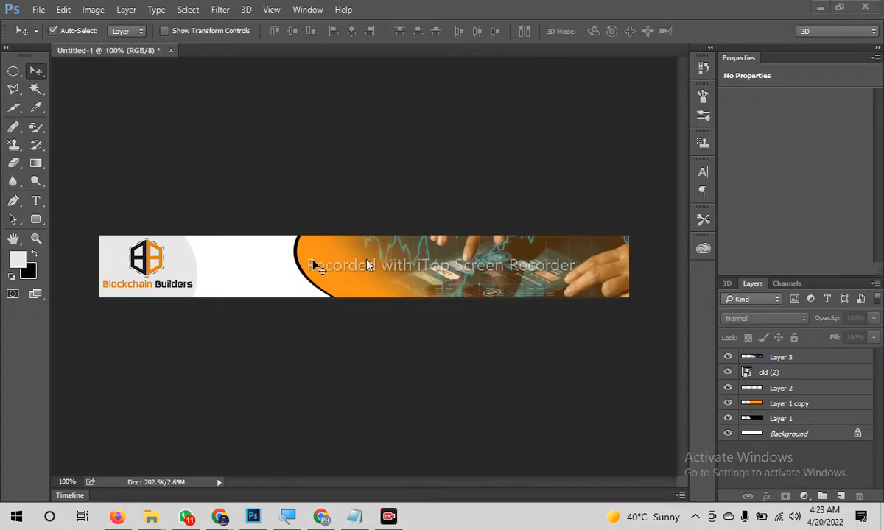
Paste the Bitcoin map, send it directly above the Background layer, and shift it into the gap between the logo and orange shape
key(ctrl+v)
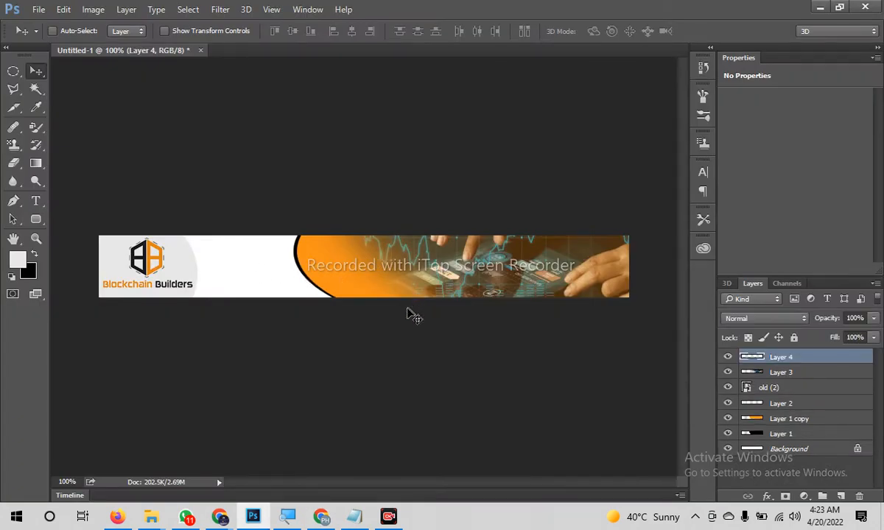
key(ctrl+shift+bracketleft)
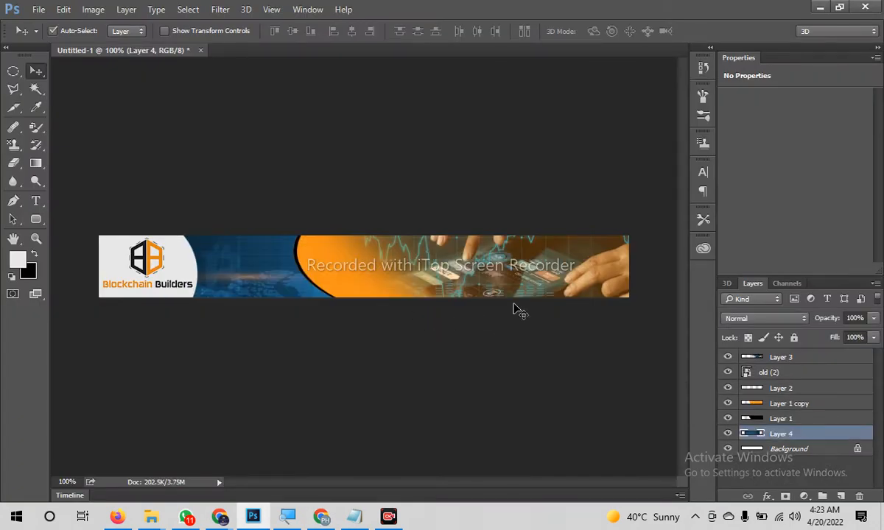
mouse_move(263, 296)
mouse_down()
mouse_move(216, 234)
mouse_move(254, 287)
mouse_up()
Scale the Bitcoin map to about 47% and fit it between the grey logo area and the orange curve
key(ctrl+t)
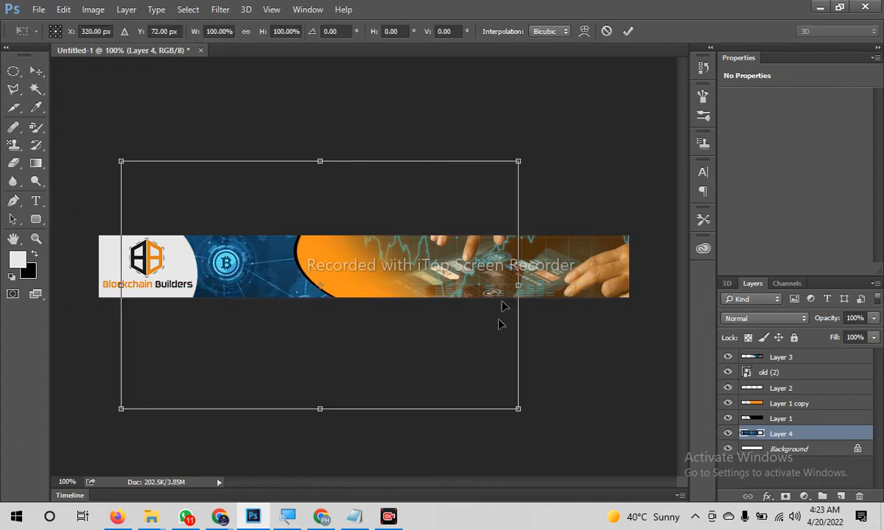
drag(509, 405, 426, 374)
drag(267, 283, 225, 273)
drag(383, 340, 328, 343)
drag(272, 289, 274, 300)
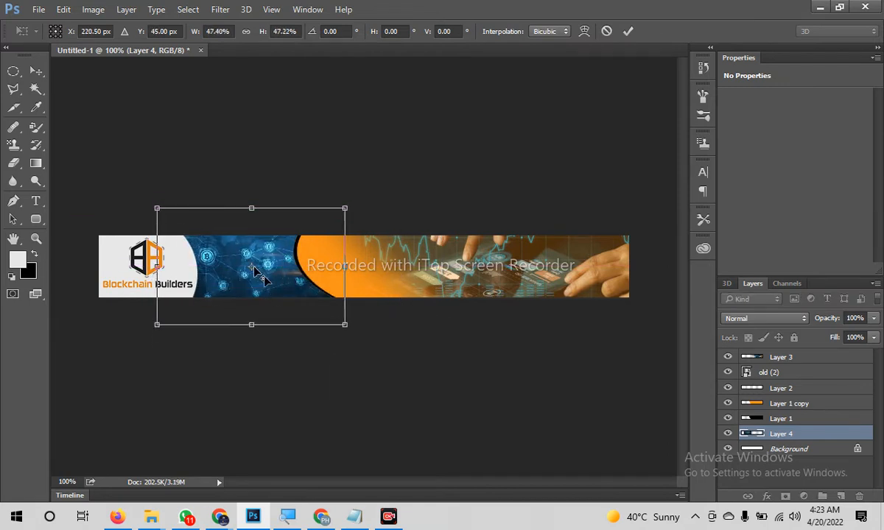
key(Return)
Reduce the opacity of the trading photo on Layer 3 further so more orange shows through
key(z)
drag(404, 378, 297, 396)
key(v)
click(387, 253)
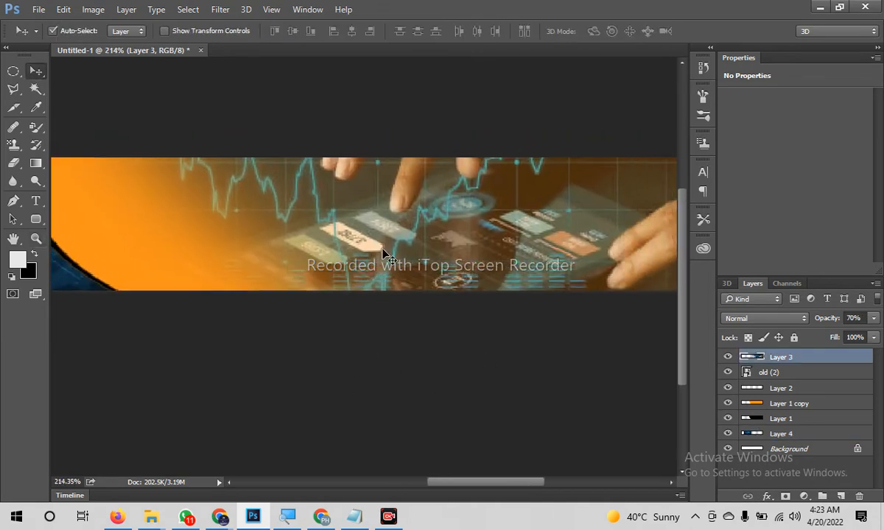
click(873, 319)
click(540, 343)
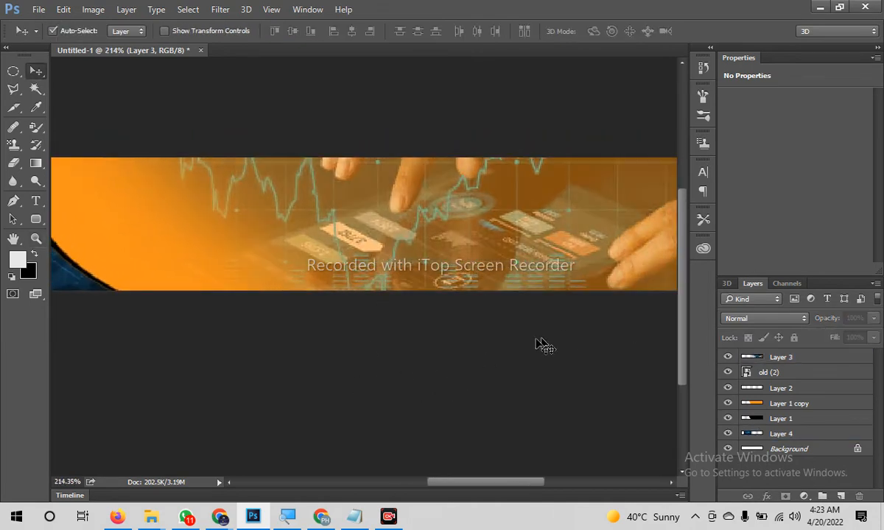
key(ctrl+1)
key(z)
drag(383, 221, 453, 258)
drag(339, 349, 406, 337)
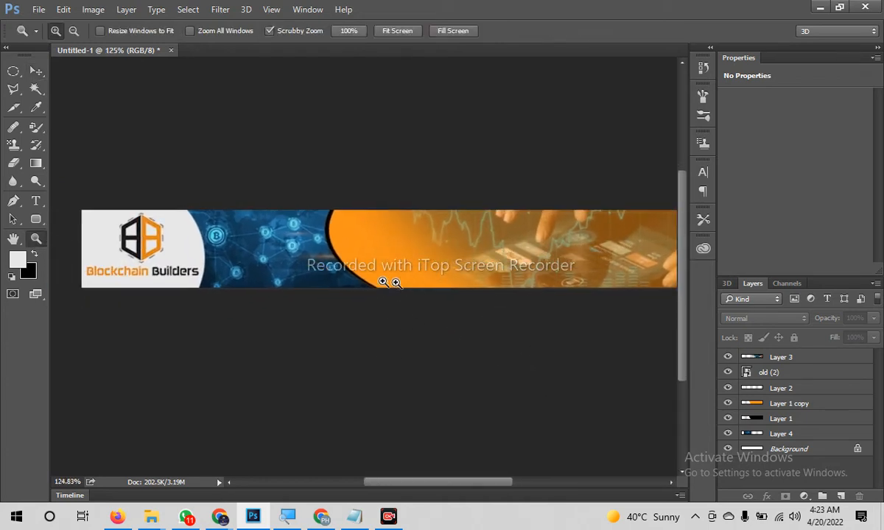
drag(454, 298, 337, 316)
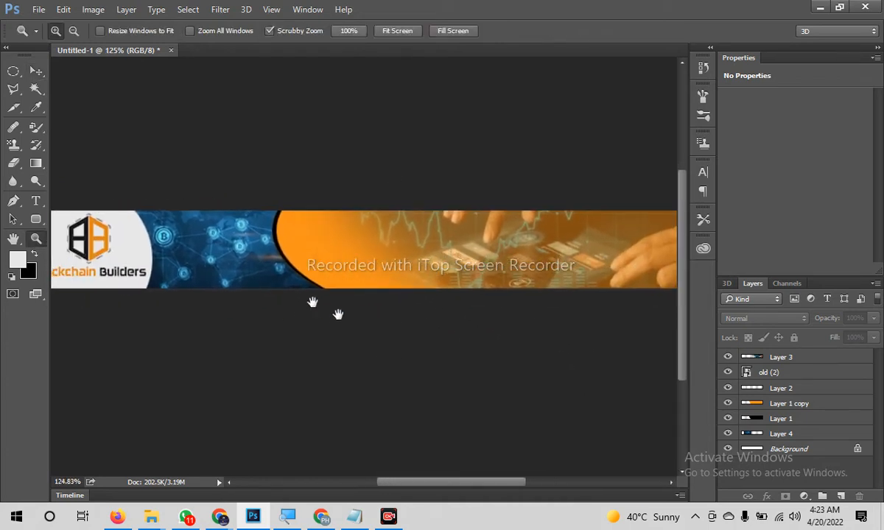
click(13, 71)
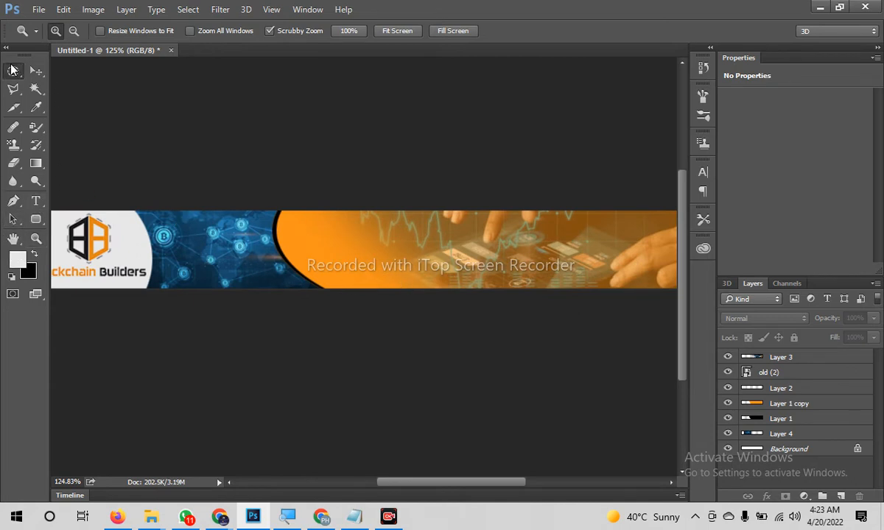
drag(176, 231, 250, 282)
key(ctrl+d)
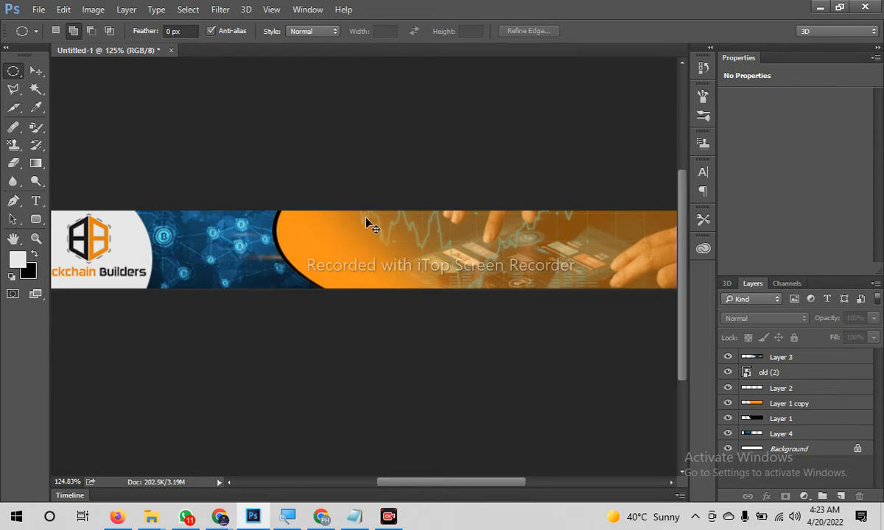
drag(478, 338, 349, 334)
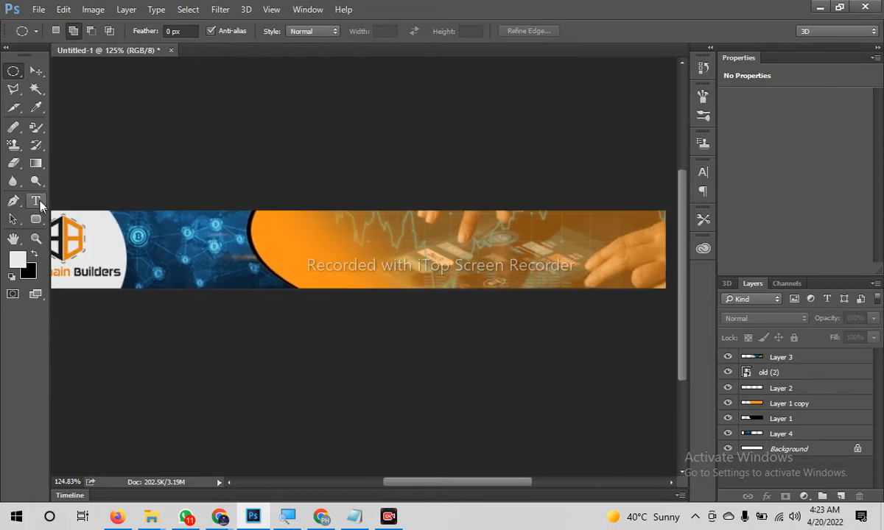
Add the text "Almost 56 Countries" on two lines over the blue Bitcoin map beside the logo
click(37, 201)
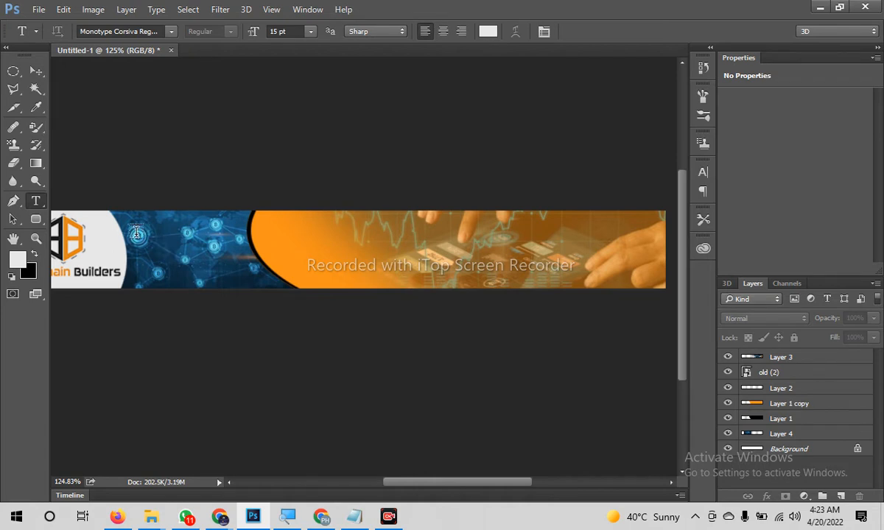
click(147, 229)
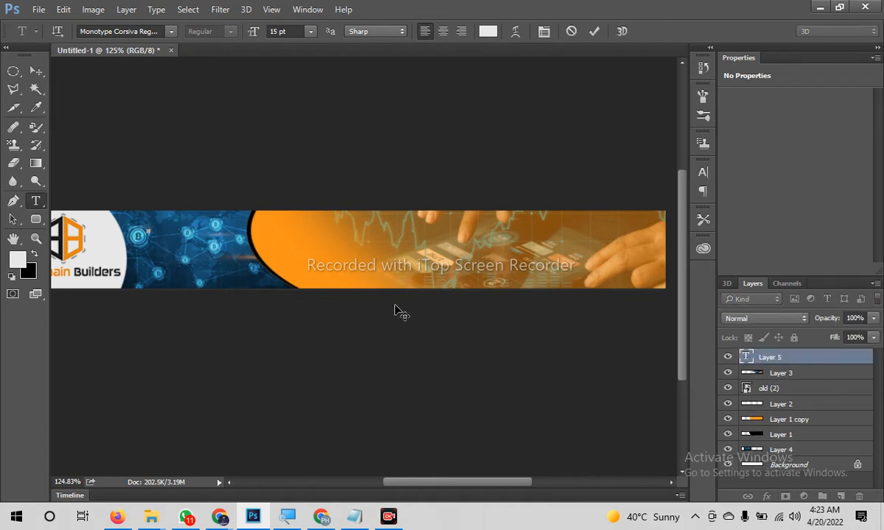
text(SC)
key(BackSpace)
key(BackSpace)
text(All Cve)
key(ctrl+a)
text(Almost)
text(56)
key(Return)
text(Countr)
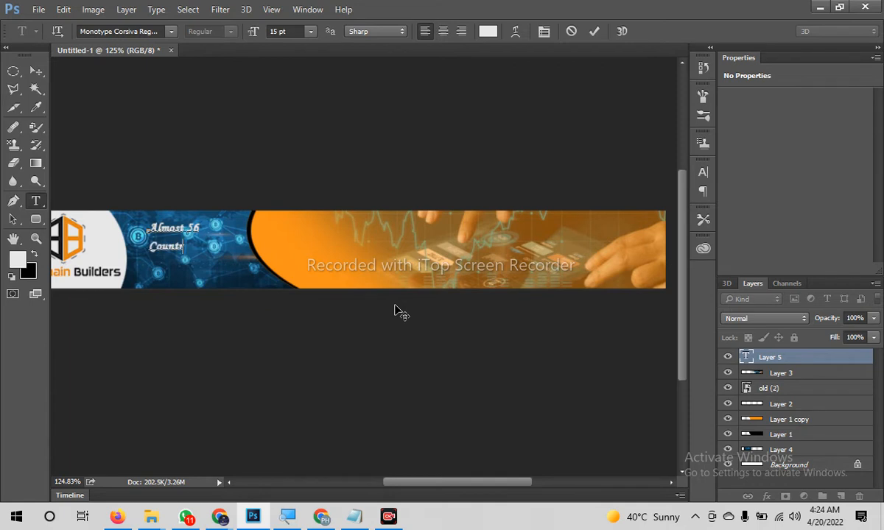
text(ies)
Set the whole text to 38 pt and shift it slightly down toward the logo
key(ctrl+a)
click(285, 31)
scroll(285, 31, up, 20)
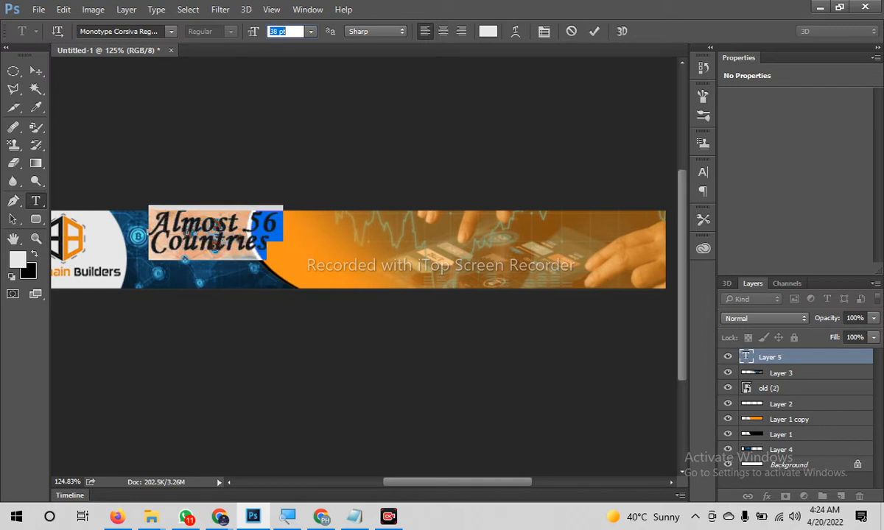
click(36, 70)
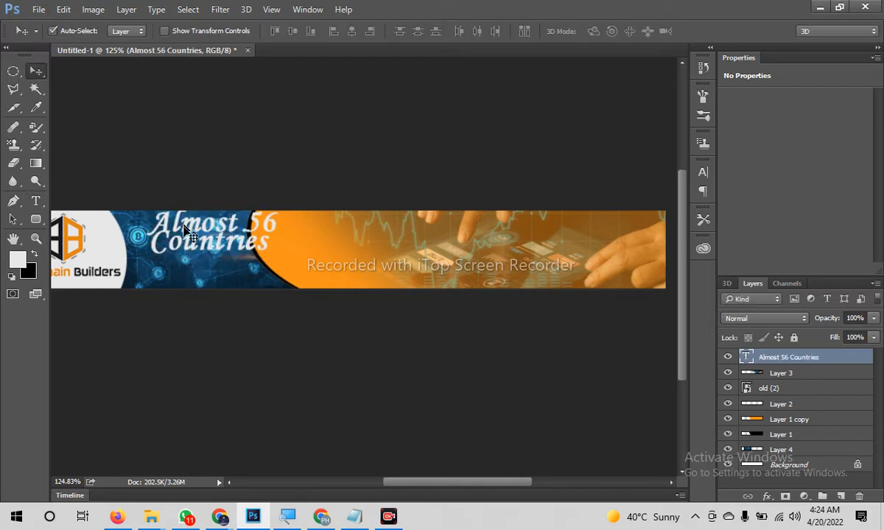
drag(185, 230, 165, 249)
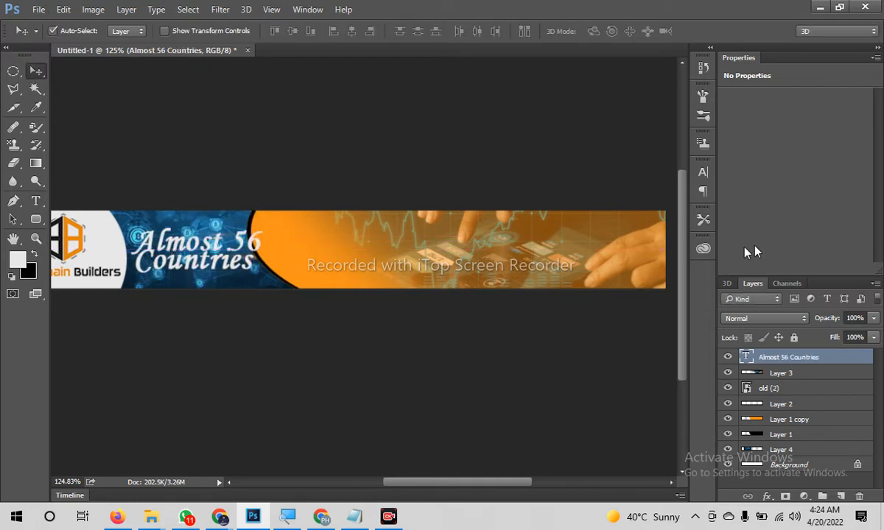
Enlarge only the number "56" in the text to 52 pt
double_click(745, 356)
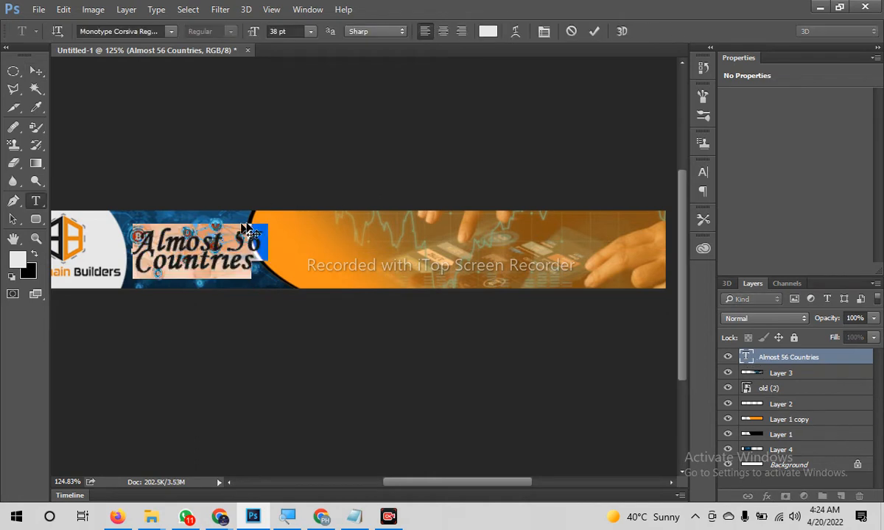
click(247, 234)
double_click(235, 237)
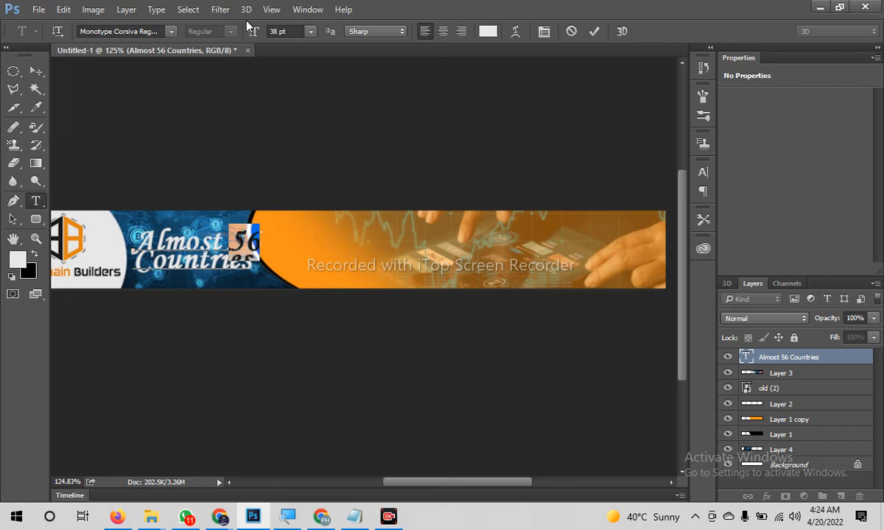
click(287, 31)
scroll(287, 31, up, 14)
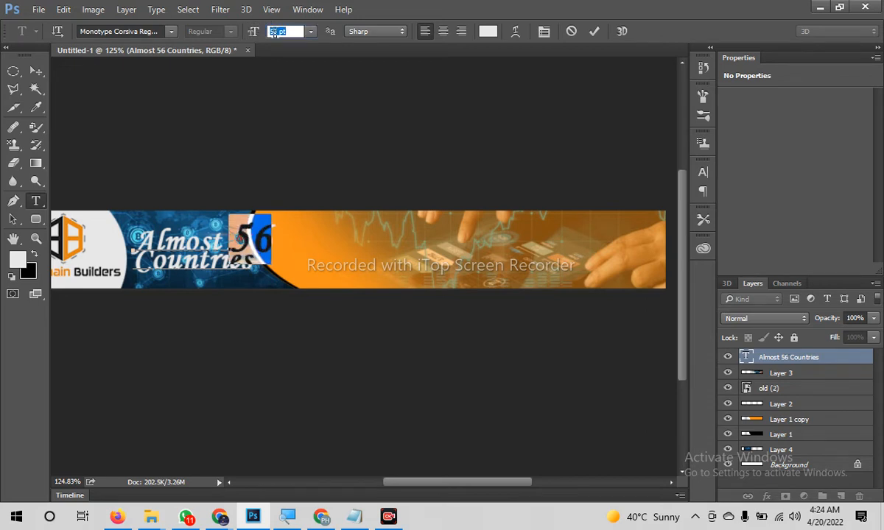
click(35, 71)
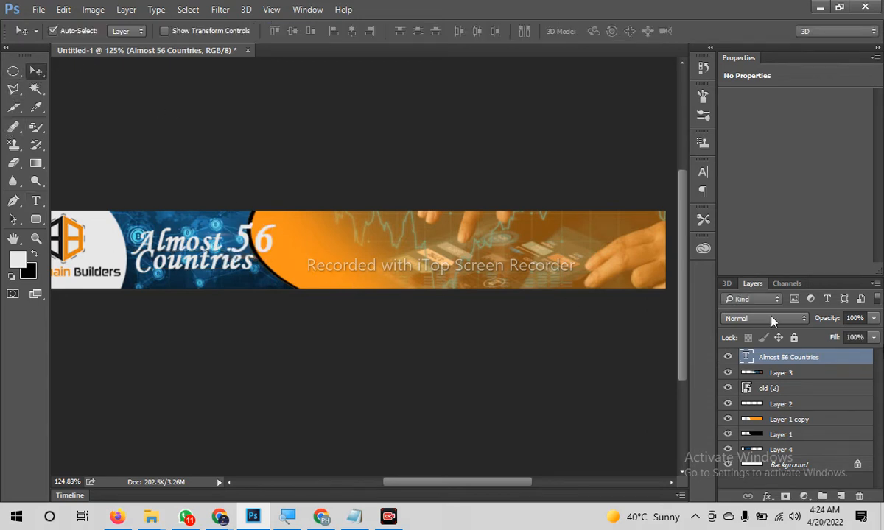
Scale the Almost 56 Countries text to about 82% and position it between the logo area and the orange curve
key(ctrl+t)
drag(272, 275, 228, 263)
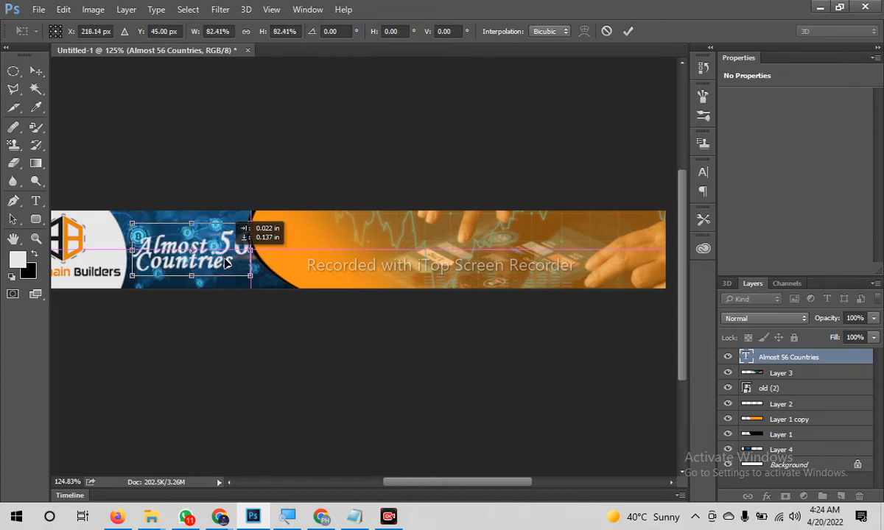
key(Return)
key(ctrl+minus)
key(z)
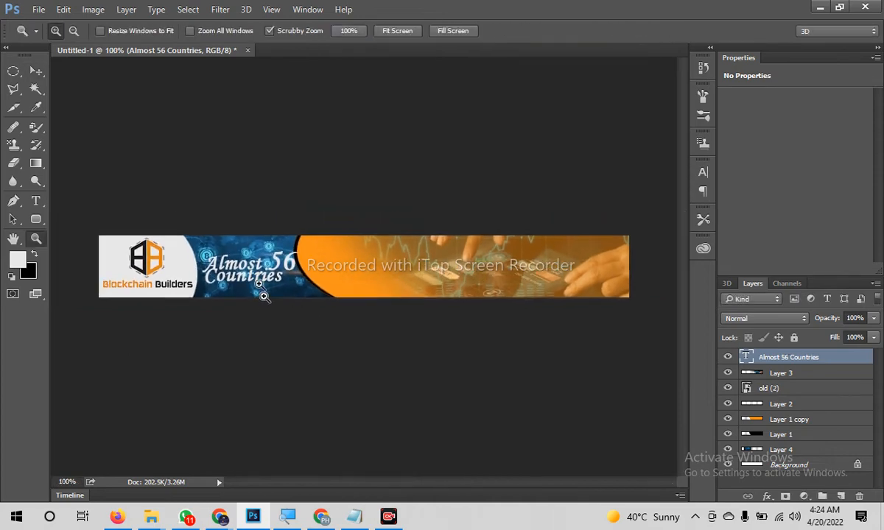
click(264, 296)
key(v)
mouse_move(219, 285)
mouse_down()
mouse_move(226, 294)
mouse_move(219, 299)
mouse_up()
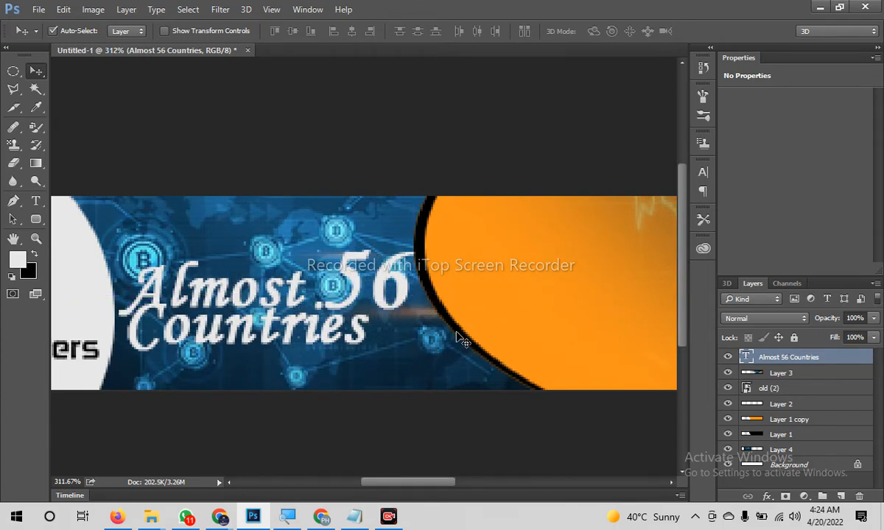
drag(355, 369, 346, 285)
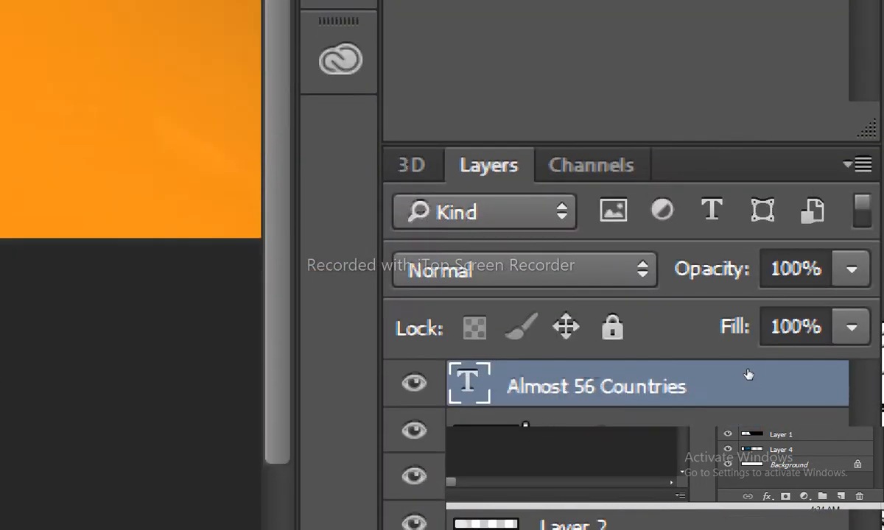
Load the outline of the Almost 56 Countries text as a selection and create a new layer named Layer 5
drag(459, 392, 464, 386)
ctrl+click(465, 385)
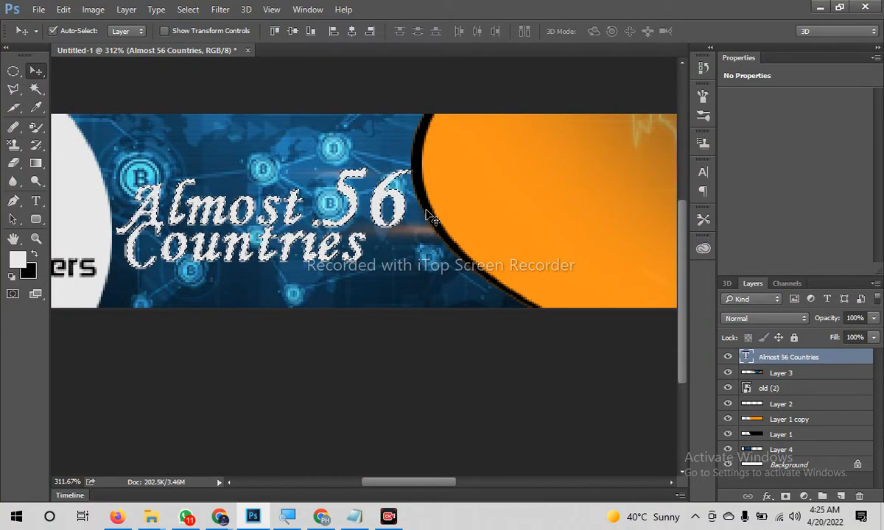
key(ctrl+shift+n)
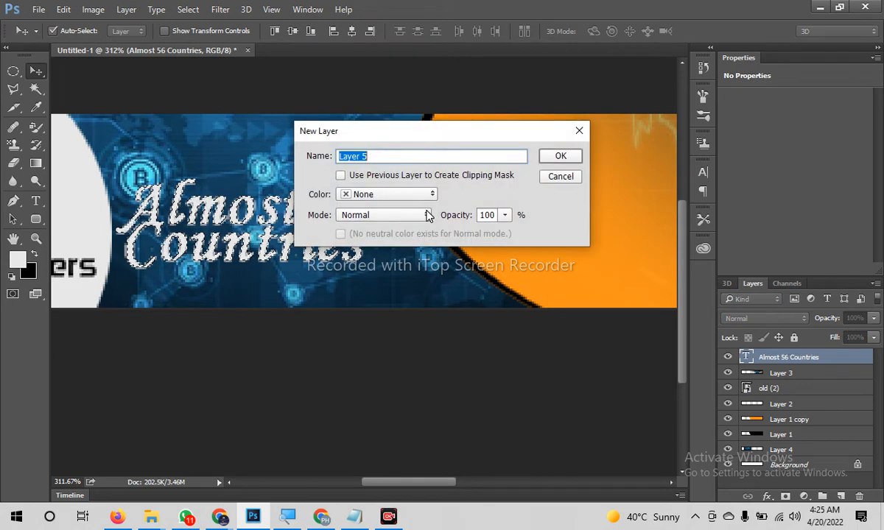
key(Return)
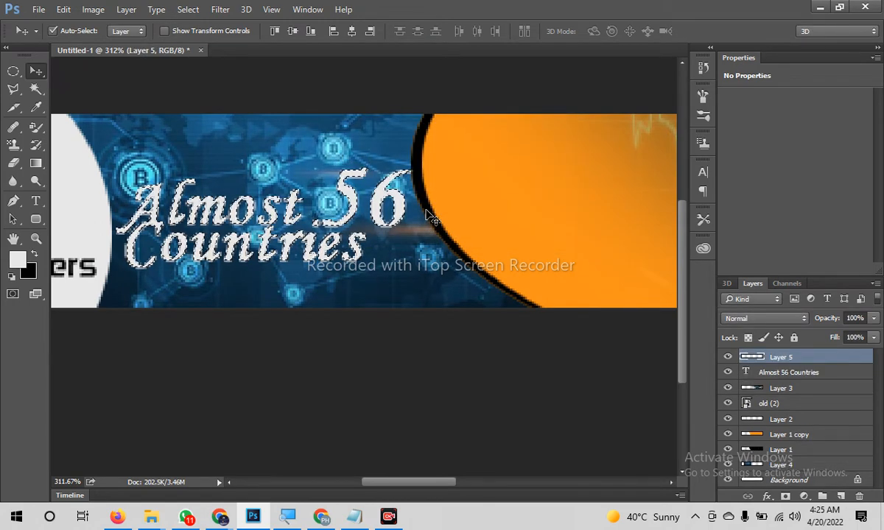
Feather the text-shaped selection with a radius of 2 pixels
key(shift+F6)
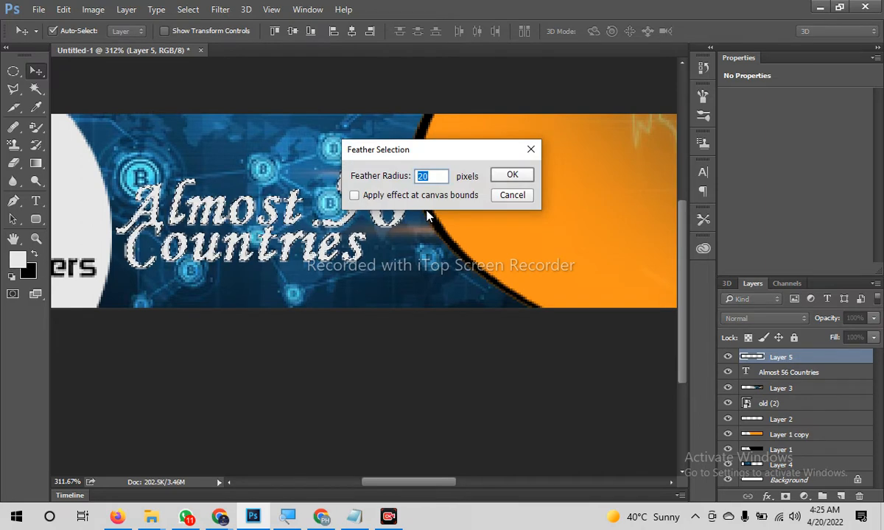
key(Return)
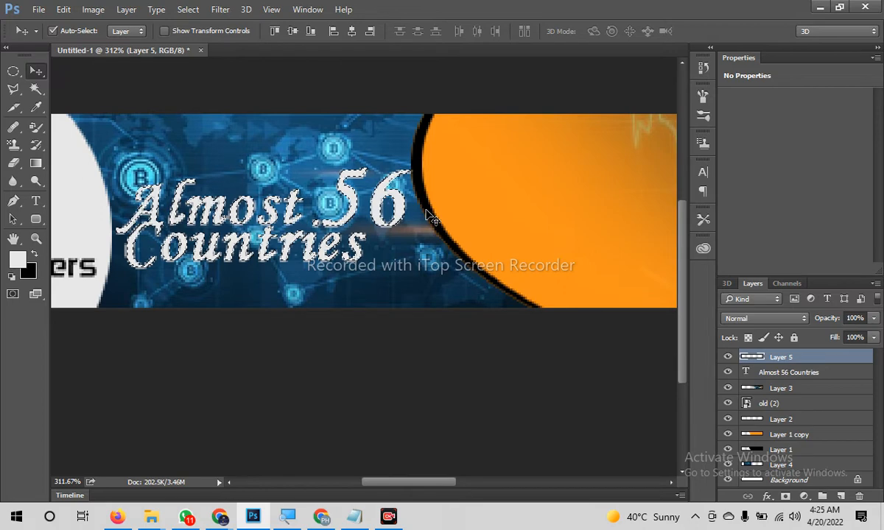
key(shift+F6)
key(Return)
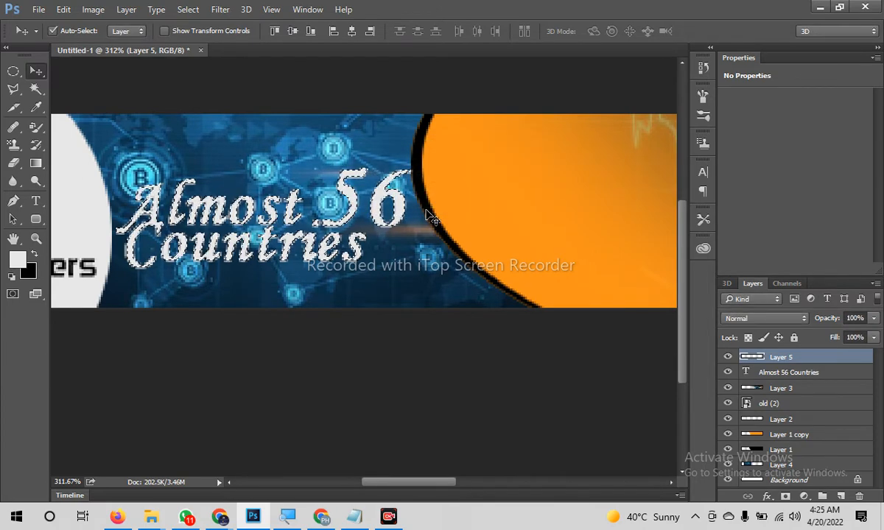
key(shift+F6)
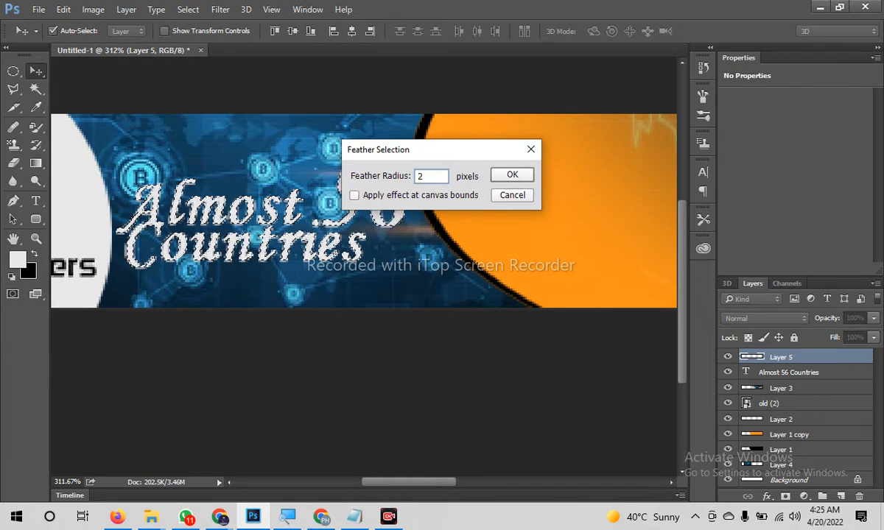
key(Return)
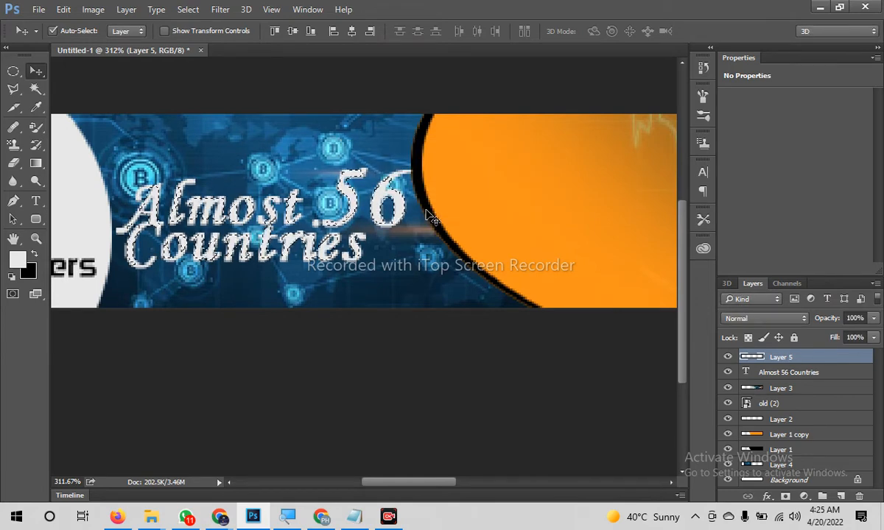
Fill the feathered selection twice with black, deselect, and move Layer 5 below the text as its shadow
key(ctrl+BackSpace)
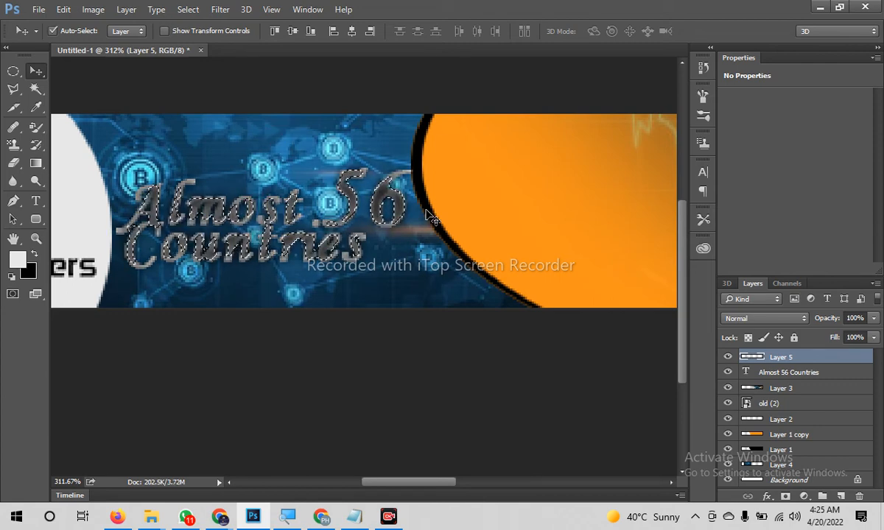
key(ctrl+BackSpace)
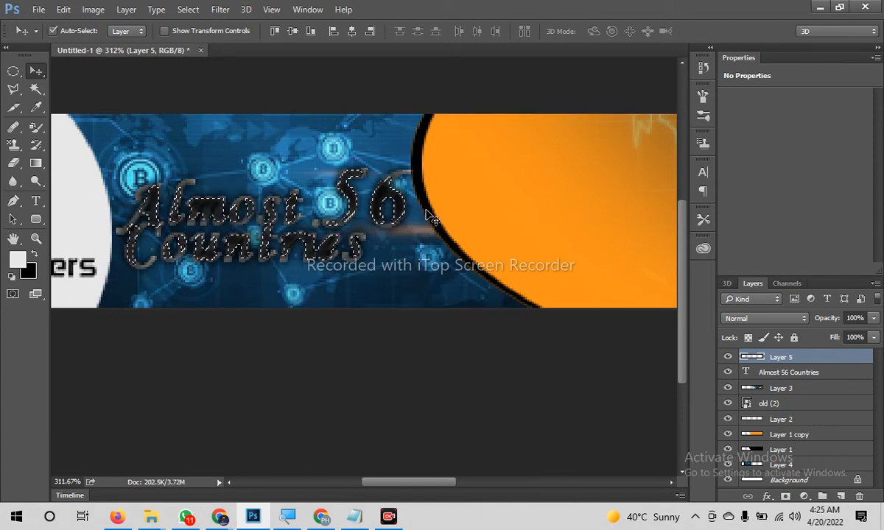
key(ctrl+d)
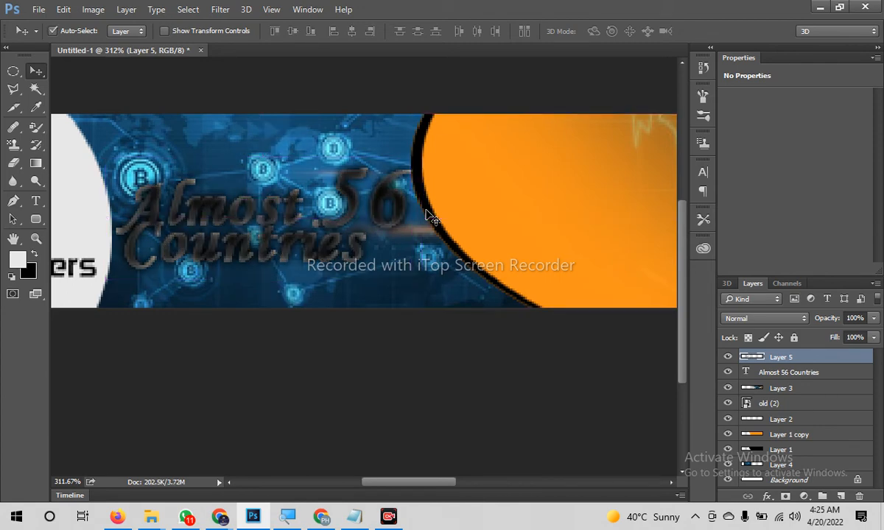
key(ctrl+bracketleft)
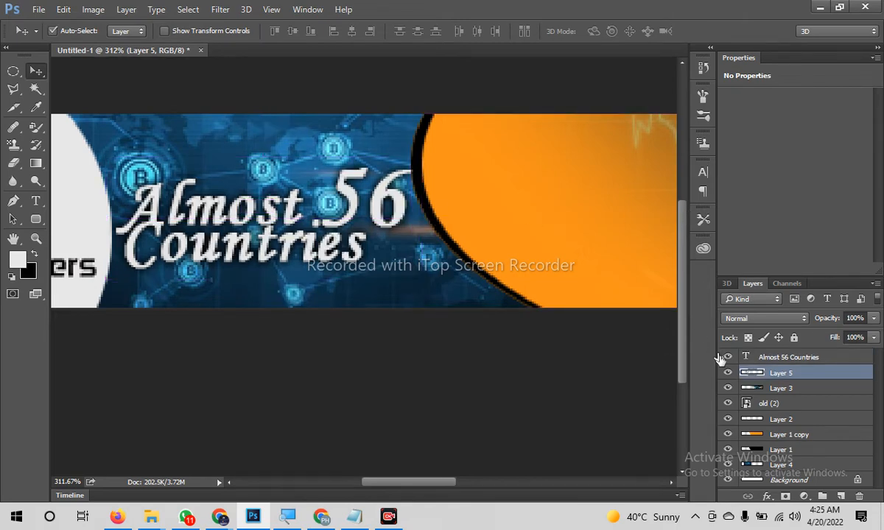
Compare the text with and without the Layer 5 shadow, both close up and with the whole banner in view
click(727, 374)
click(727, 373)
click(728, 373)
click(727, 374)
click(728, 373)
click(727, 373)
scroll(332, 349, right, 4)
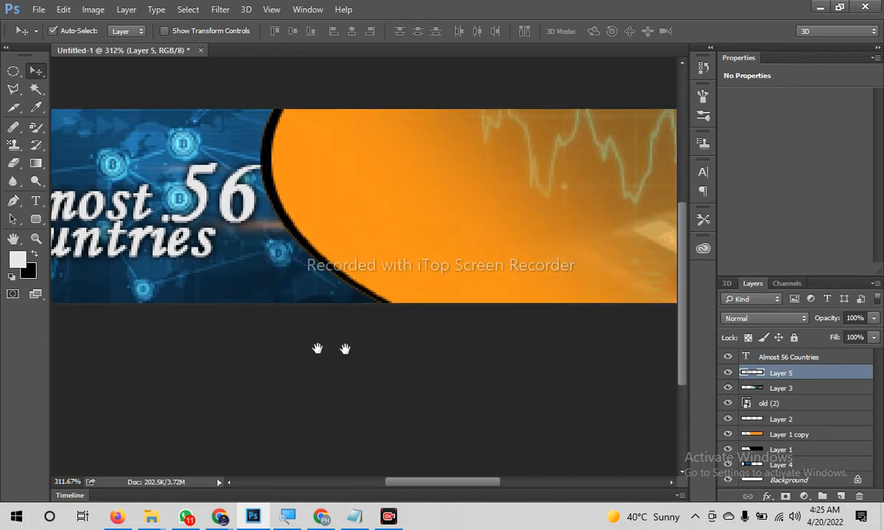
key(z)
drag(340, 255, 292, 213)
click(402, 293)
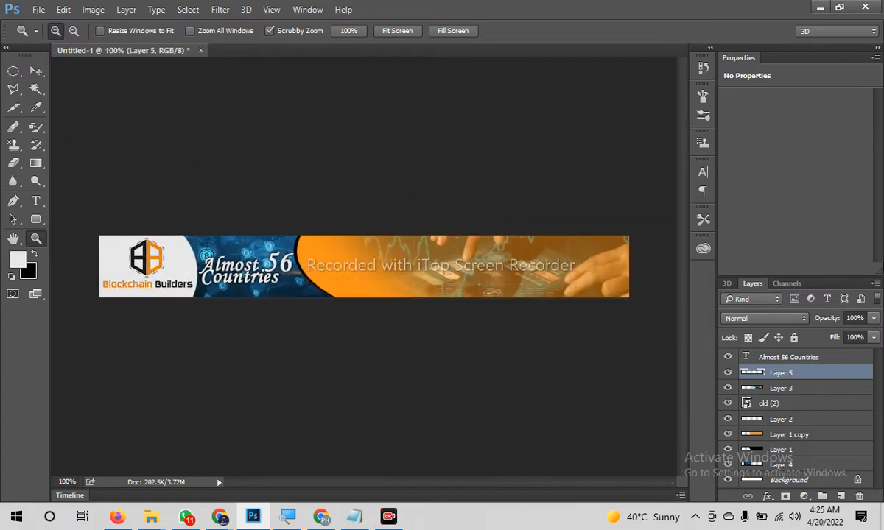
click(729, 374)
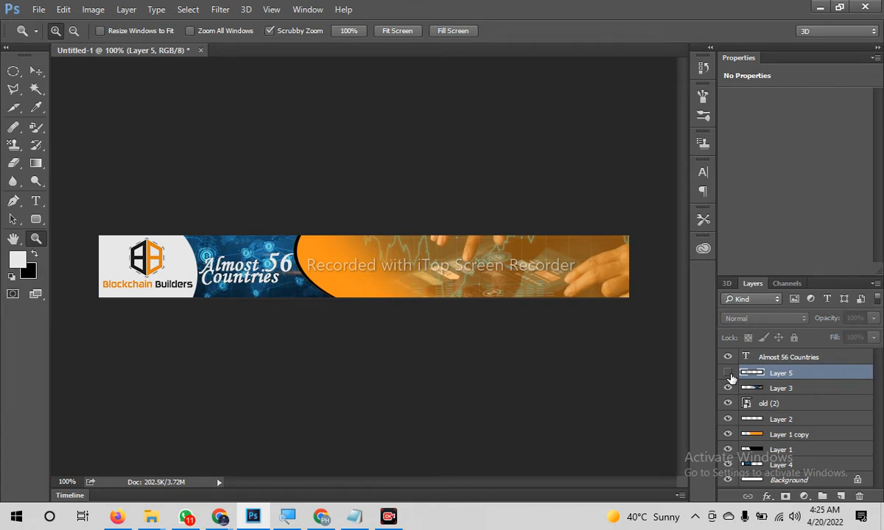
click(728, 374)
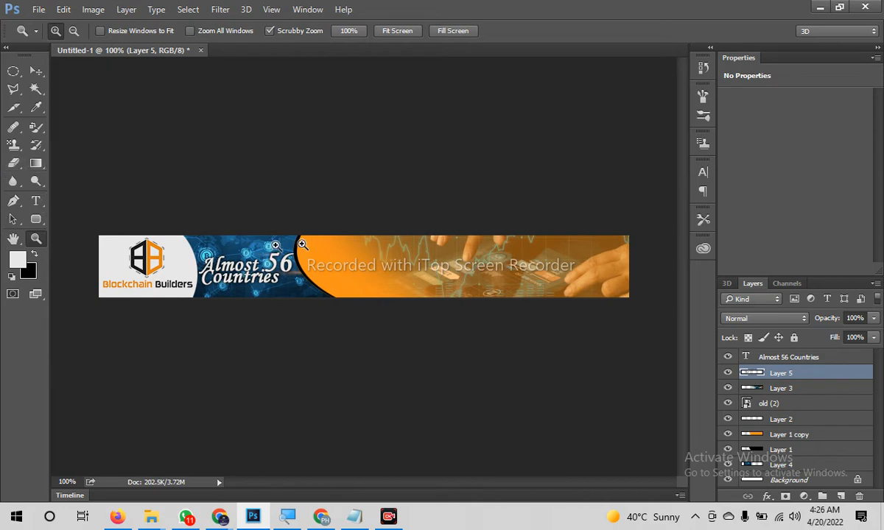
Add a white text line reading "Properties" over the orange area of the banner
click(35, 201)
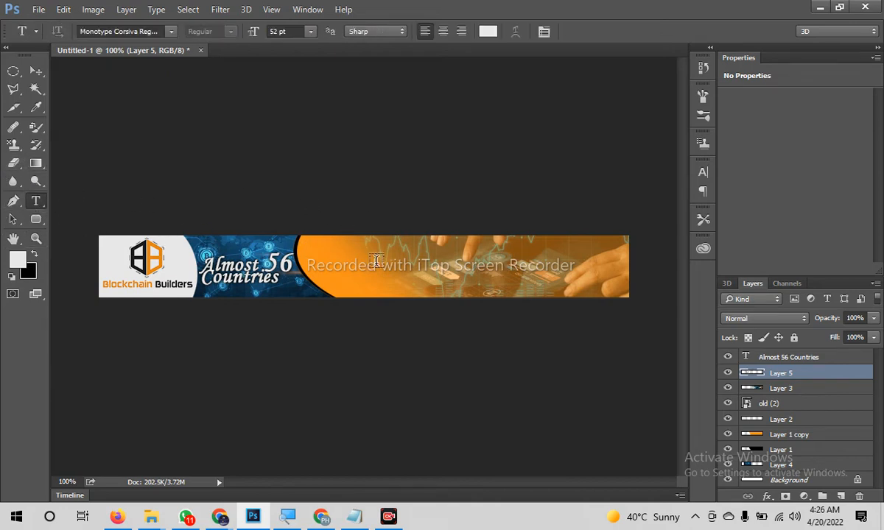
click(327, 243)
text(P)
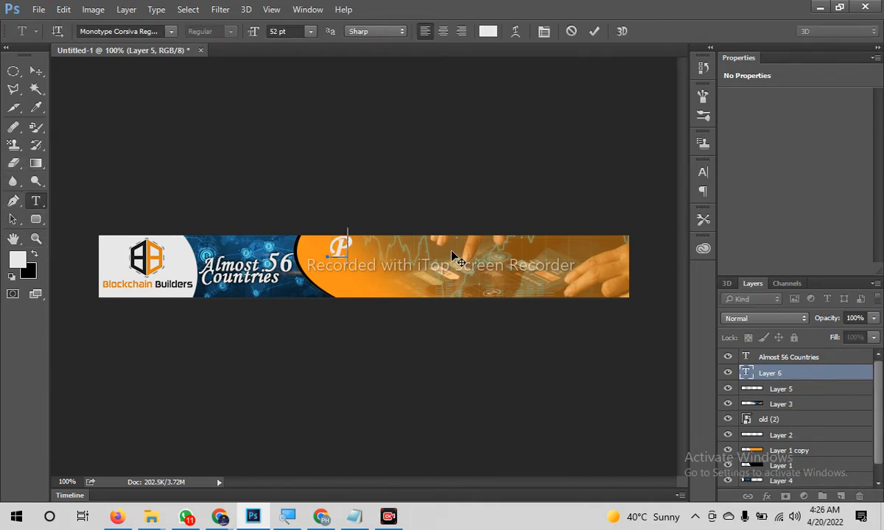
text(roperties)
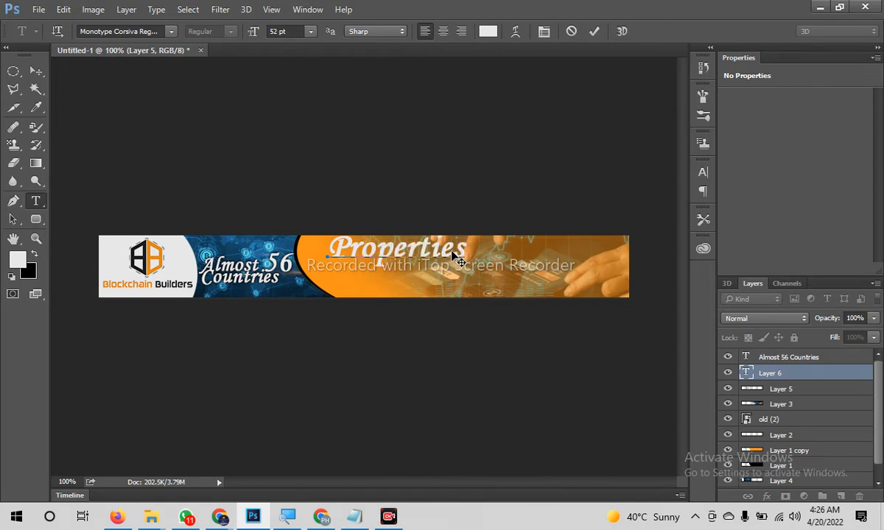
key(ctrl+Return)
Scale down the Properties text and position it as a heading in the upper-left part of the orange area
key(ctrl+t)
drag(464, 263, 393, 252)
drag(373, 259, 414, 335)
key(Return)
key(z)
key(v)
drag(346, 272, 315, 247)
key(ctrl+t)
drag(477, 290, 513, 304)
key(Return)
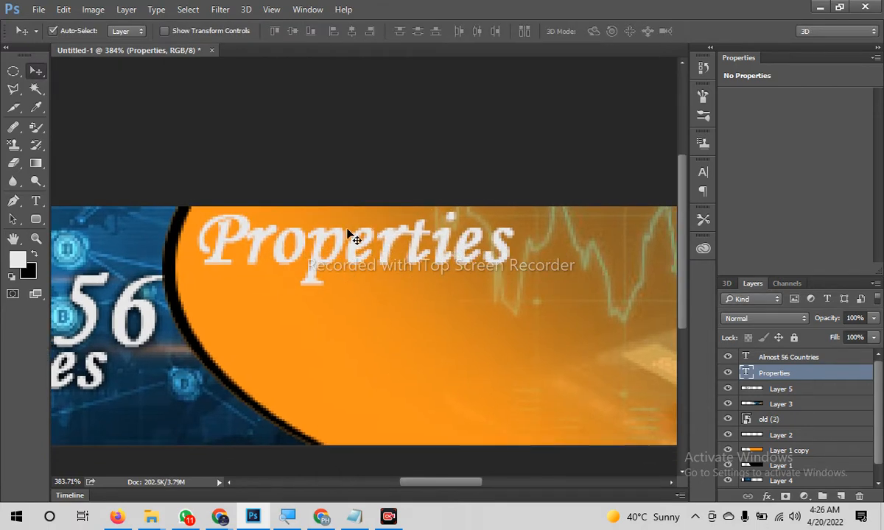
Load the outline of the Properties text as a selection and create a new layer above it
ctrl+click(746, 374)
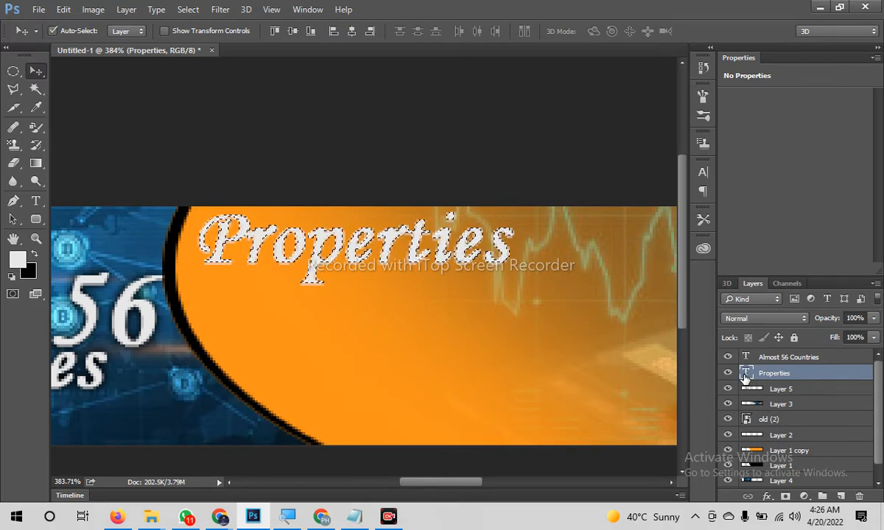
key(ctrl+shift+n)
key(Return)
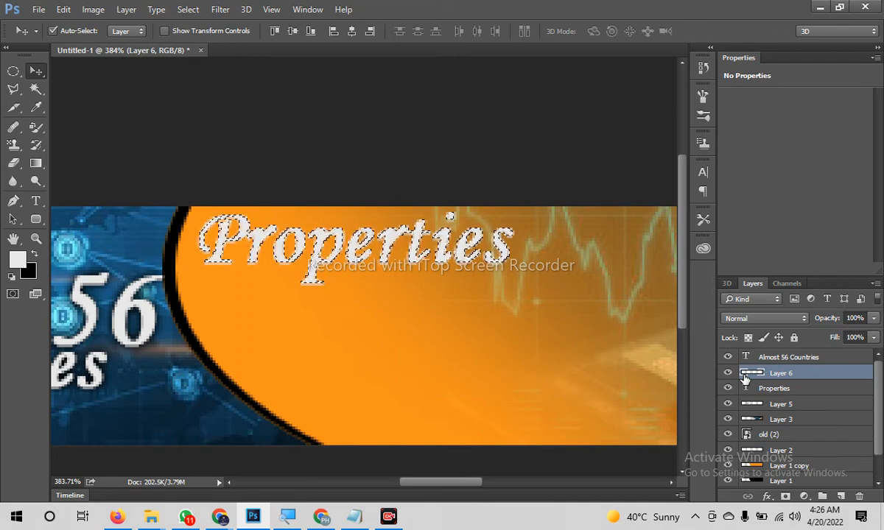
Make a soft black shadow on the new layer from the feathered selection and place it beneath the Properties text
key(shift+F6)
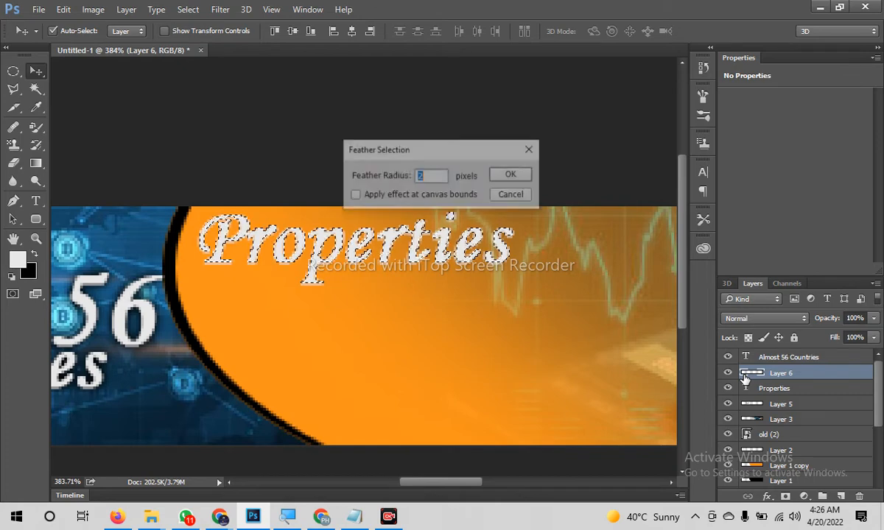
text(5)
key(Return)
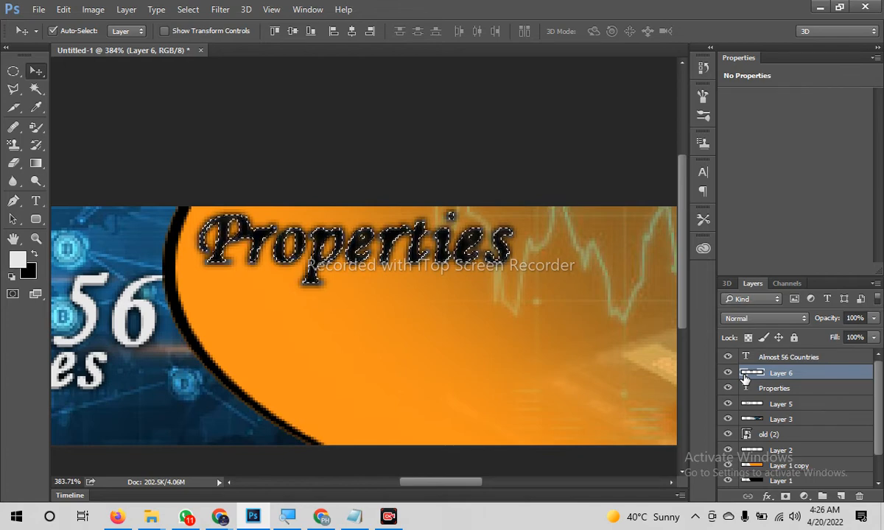
key(ctrl+d)
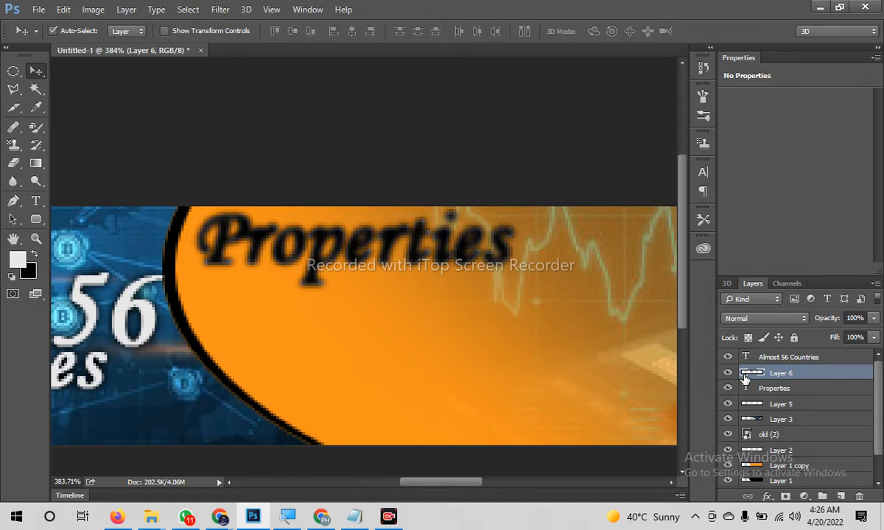
key(ctrl+bracketleft)
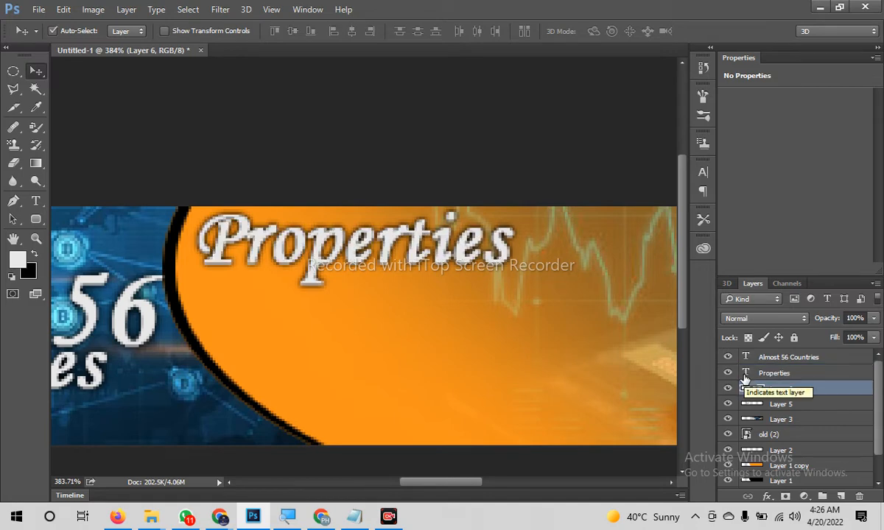
Compare the Properties text with and without its shadow by toggling Layer 6 and shifting it up and down the stack
click(727, 388)
click(728, 389)
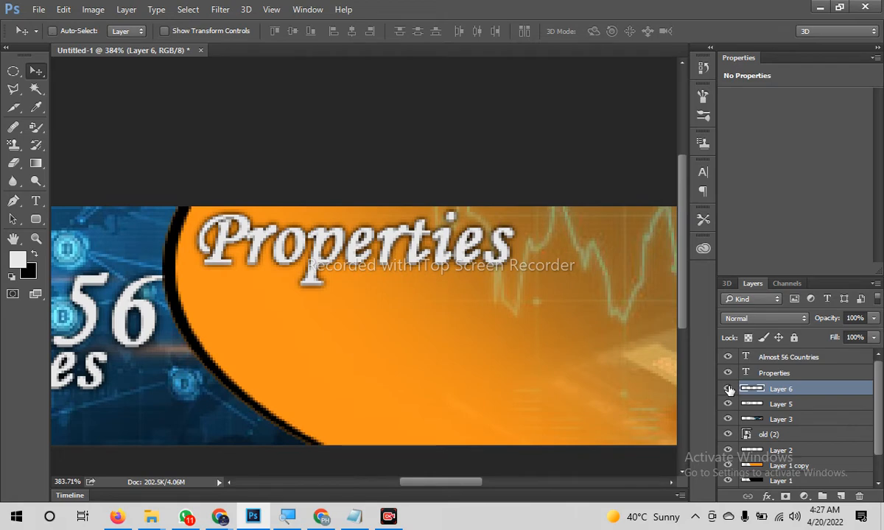
key(ctrl+])
key(ctrl+])
key(ctrl+[)
key(ctrl+[)
key(ctrl+[)
key(ctrl+])
key(ctrl+])
key(ctrl+])
key(ctrl+[)
key(ctrl+[)
key(ctrl+[)
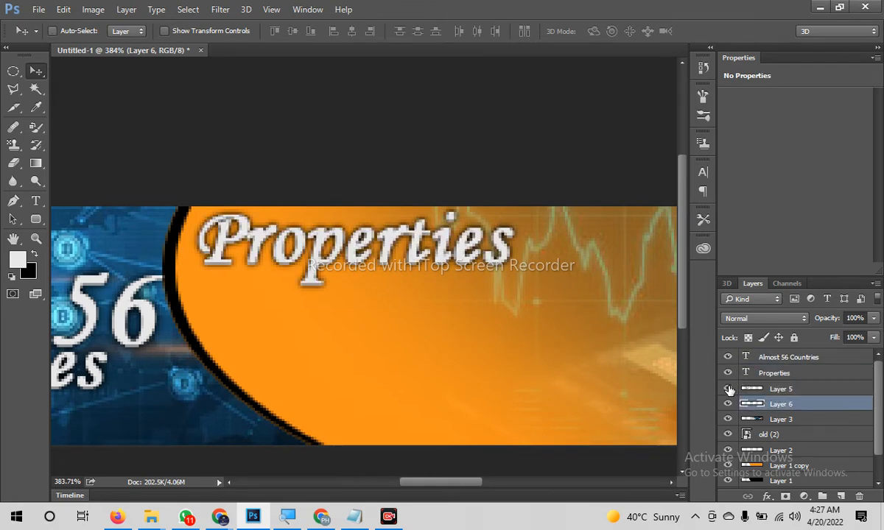
key(ctrl+])
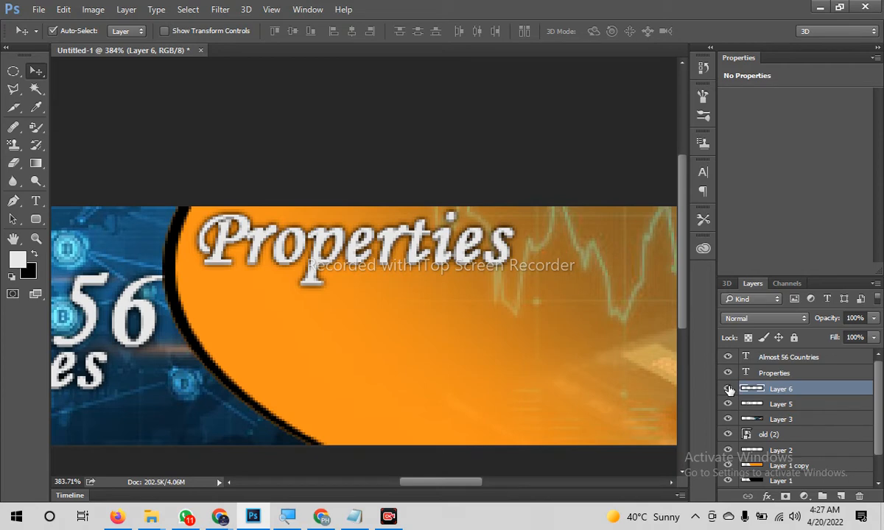
Duplicate the Properties text and place the copy just below the original heading
key(ctrl+minus)
key(ctrl+minus)
key(ctrl+minus)
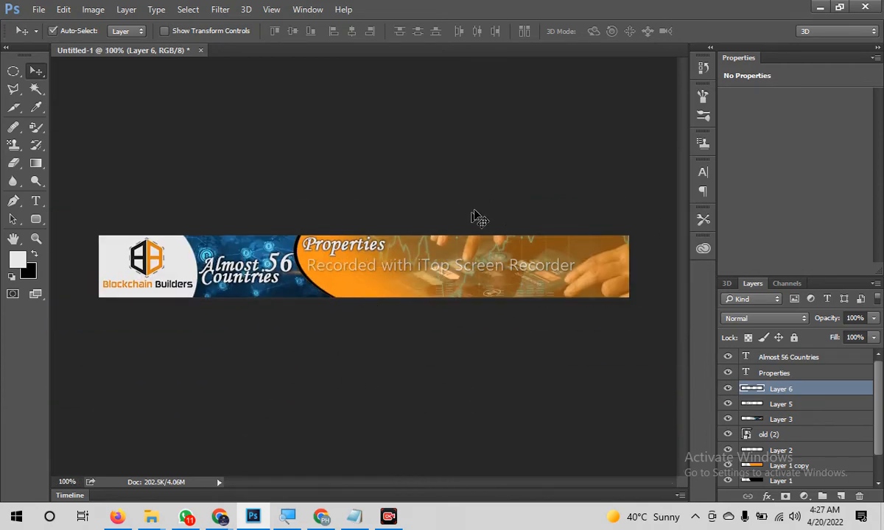
click(448, 186)
alt+drag(355, 253, 371, 276)
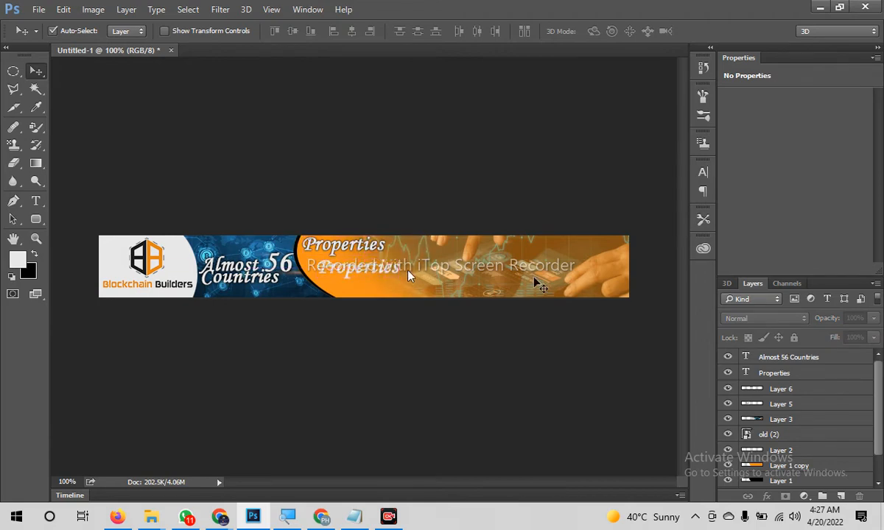
Replace the duplicated text with the line "Where can I get some?" copied from work.txt in Notepad
double_click(747, 375)
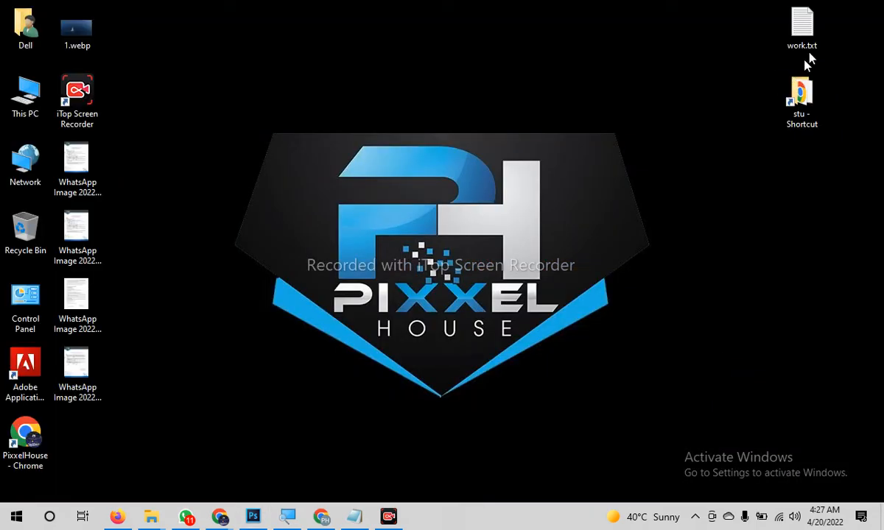
double_click(807, 49)
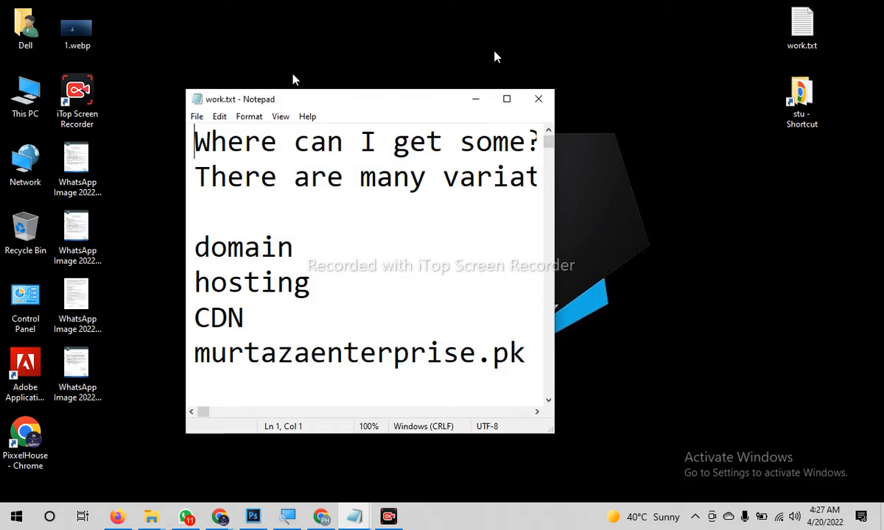
double_click(468, 103)
click(389, 51)
key(shift+Home)
key(ctrl+c)
key(alt+Tab)
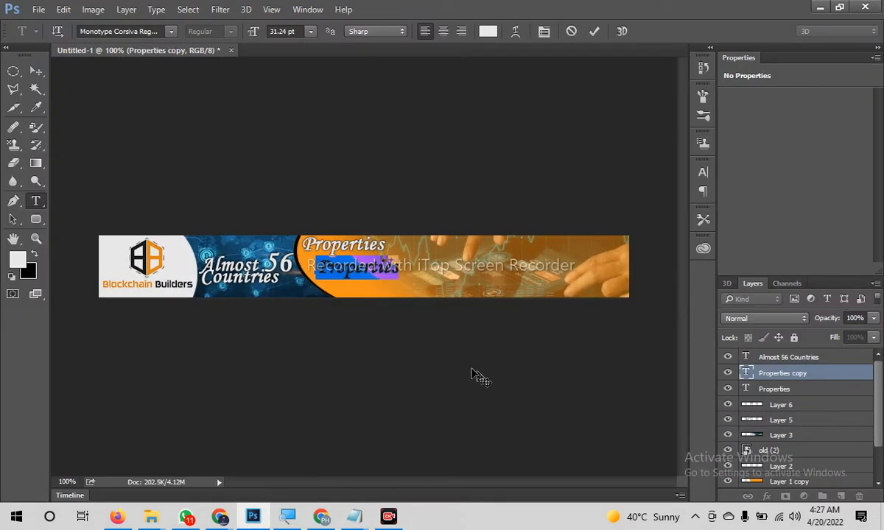
key(ctrl+v)
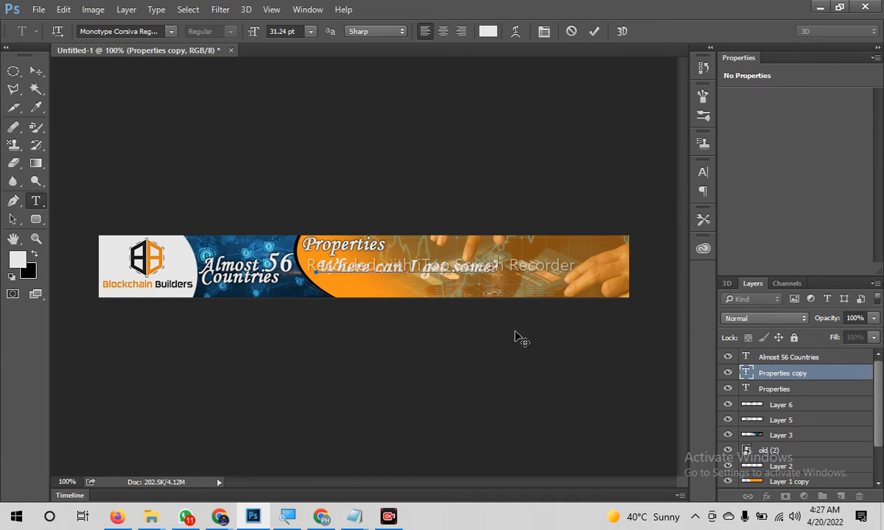
Set the font size of the whole "Where can I get some?" line to 23 pt
key(ctrl+a)
click(288, 32)
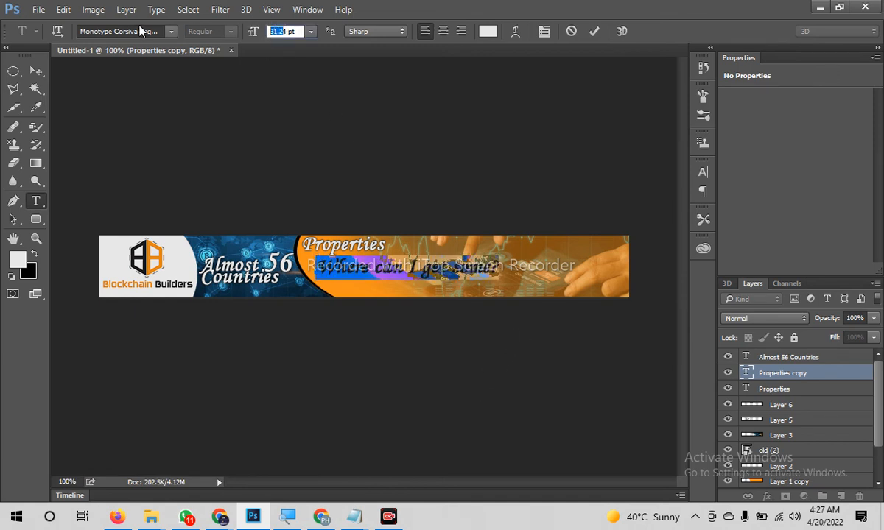
text(27)
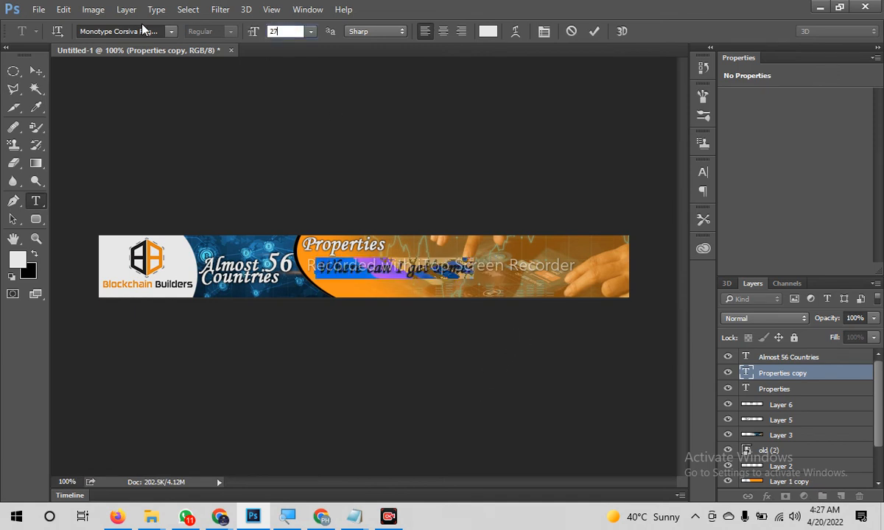
key(Down)
key(Down)
key(Down)
key(Down)
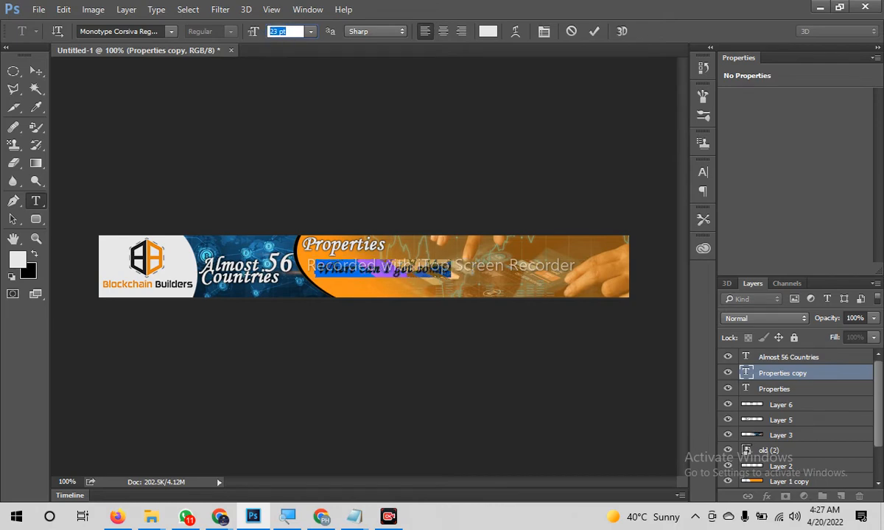
click(30, 68)
Add two more lines reading "Where can I get some?" below the first one in the same text layer
key(ctrl+space)
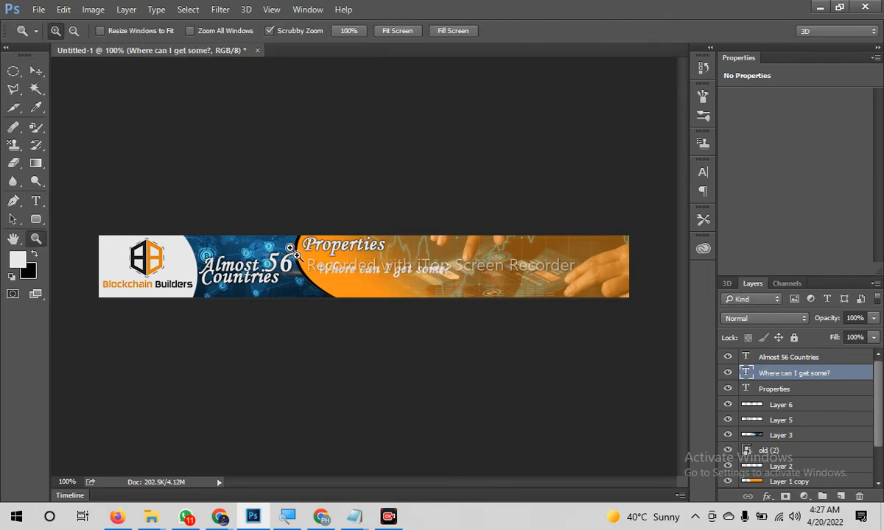
drag(302, 261, 395, 278)
key(space)
drag(435, 285, 194, 246)
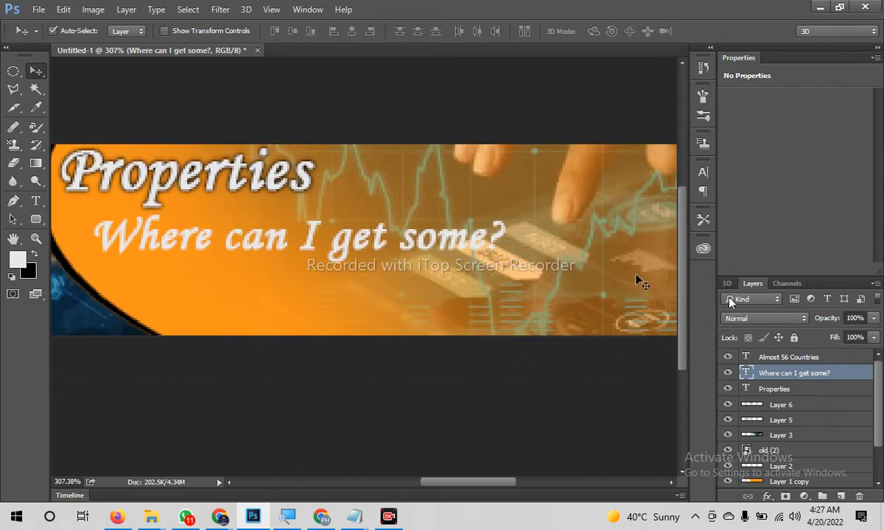
key(t)
double_click(746, 373)
click(507, 234)
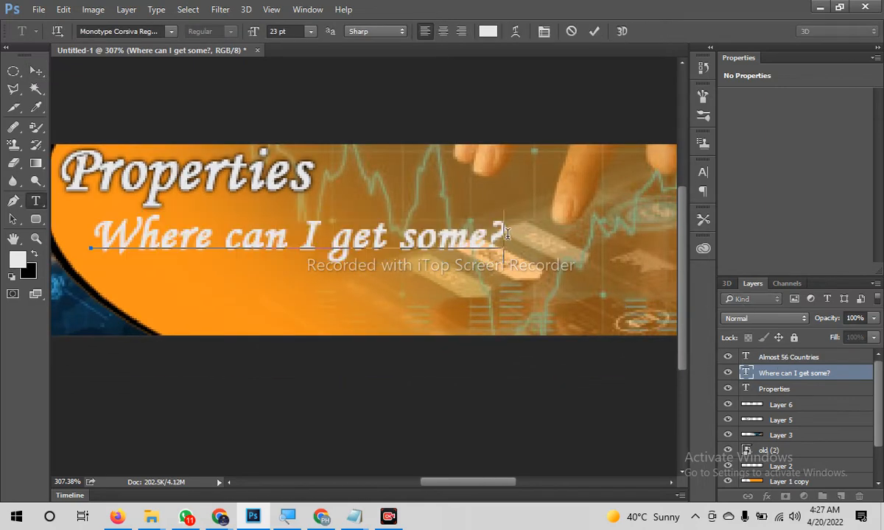
key(Return)
key(ctrl+v)
key(Return)
key(ctrl+v)
key(ctrl+a)
click(434, 251)
Copy "ations of passages" from the Notepad file and paste it over "I get some" in the third line
key(alt+Tab)
drag(323, 83, 607, 98)
key(alt+Tab)
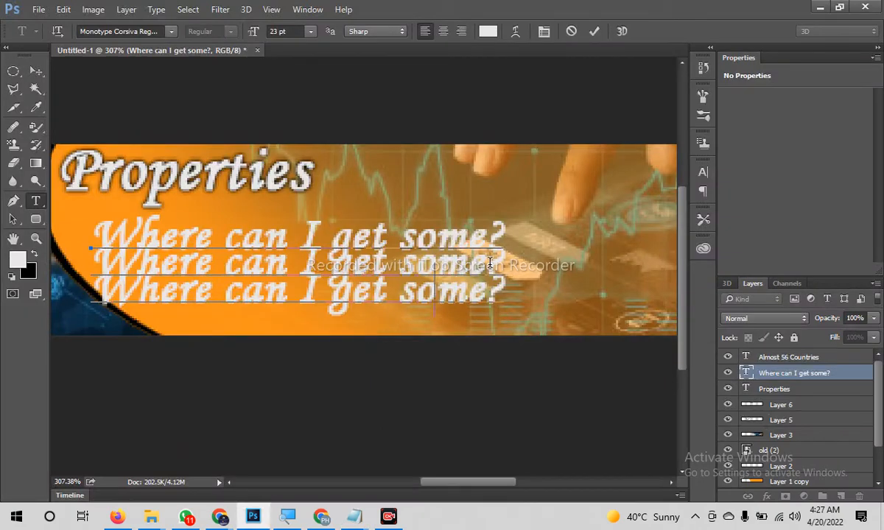
drag(461, 248, 300, 259)
key(ctrl+v)
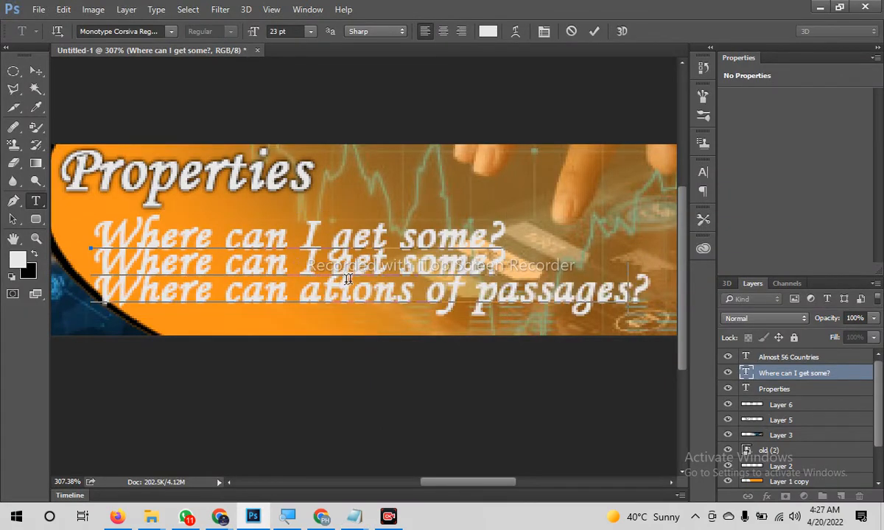
Replace the opening word "Where" of the second line with the copied "ations of passages"
drag(219, 270, 332, 270)
drag(134, 253, 209, 260)
drag(93, 261, 215, 259)
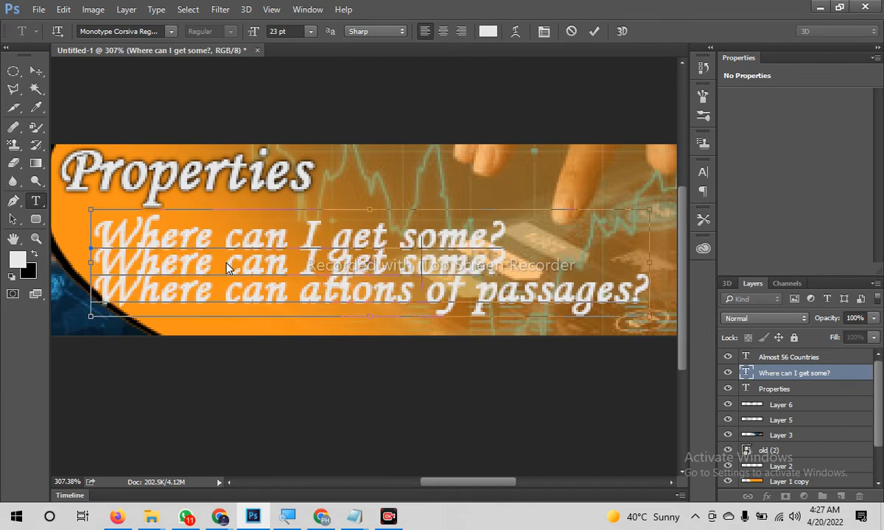
key(ctrl+v)
Set the leading of all three text lines to 18.62 pt
key(ctrl+a)
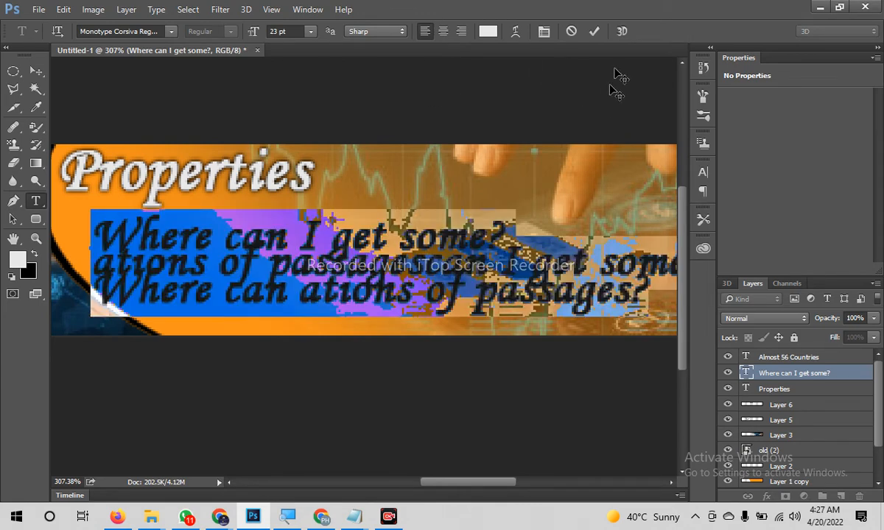
click(704, 172)
click(648, 200)
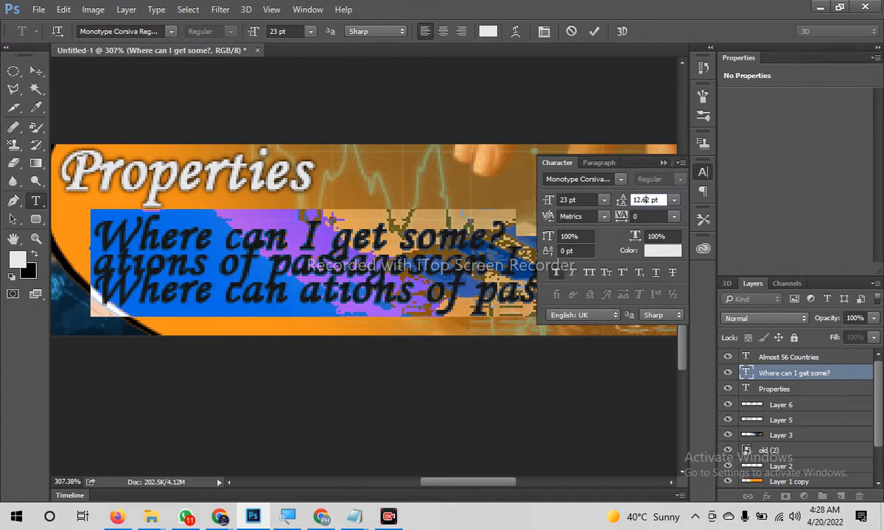
scroll(648, 200, up, 6)
scroll(648, 200, up, 2)
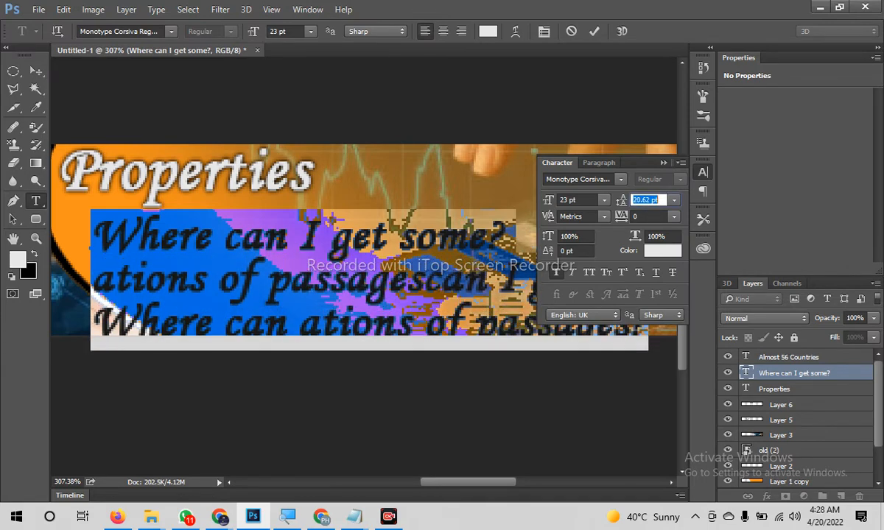
scroll(647, 199, down, 2)
Capitalize the first letter of the second line and set the size of all three lines to 21 pt
drag(103, 263, 67, 273)
text(A)
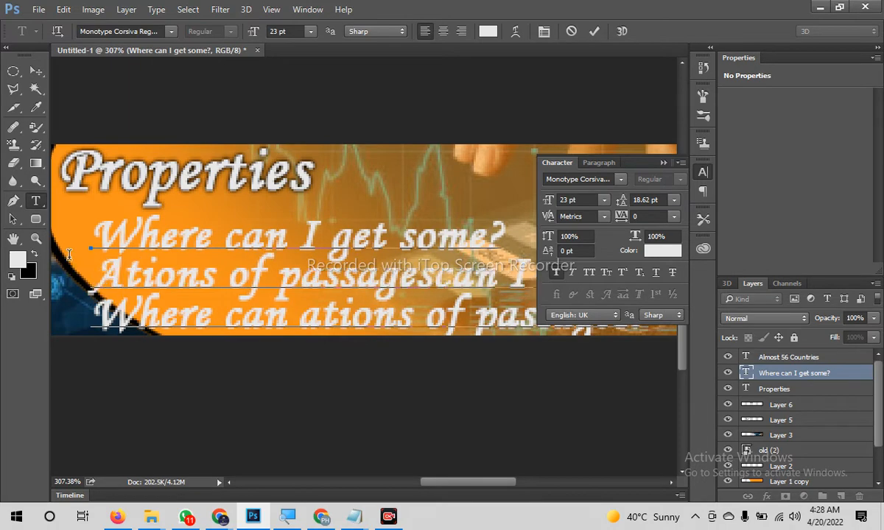
key(ctrl+a)
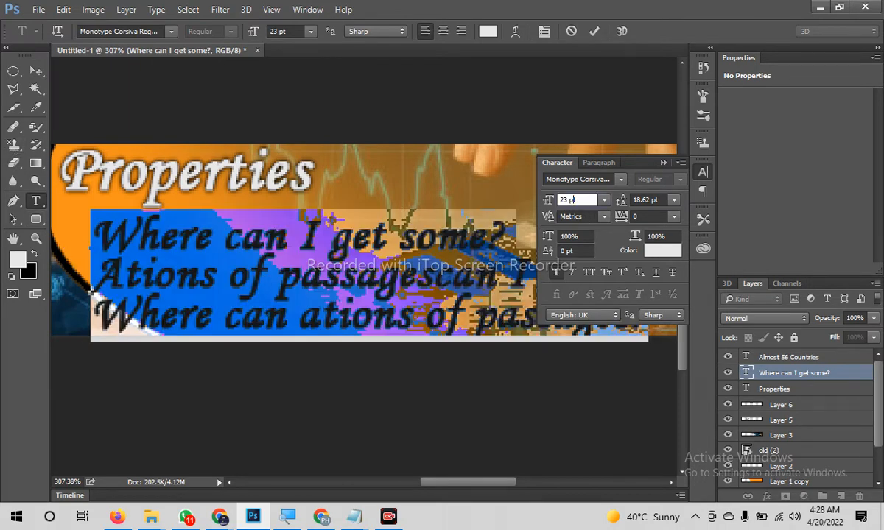
key(Down)
key(Down)
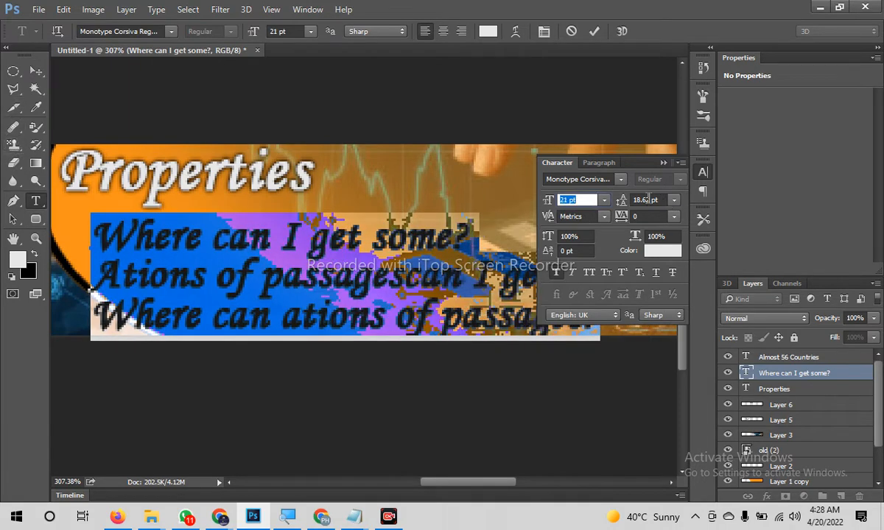
Shift the three-line text block right, clear of the black curve, and review the banner at 100%
click(36, 71)
drag(165, 237, 213, 235)
click(346, 387)
key(ctrl+1)
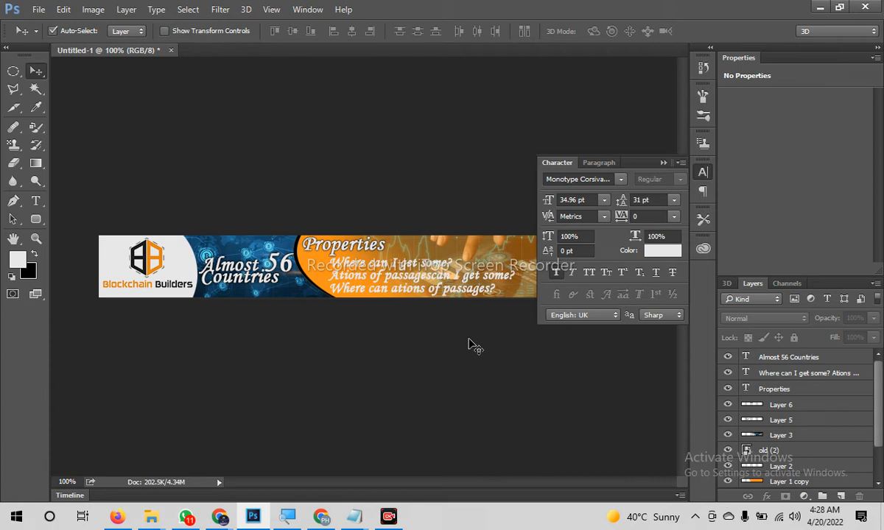
Switch to the work.txt notes in Notepad and copy the "web banner" heading with the four sizes listed below it
click(664, 162)
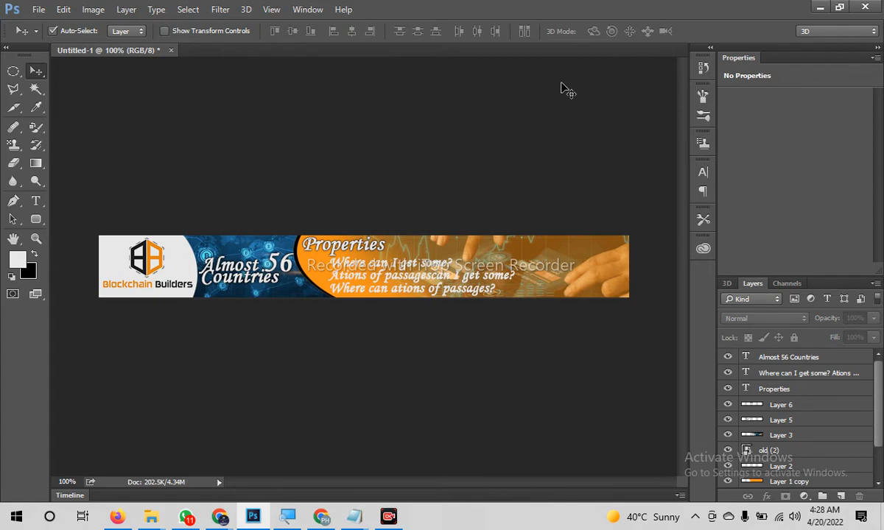
mouse_move(359, 519)
click(293, 452)
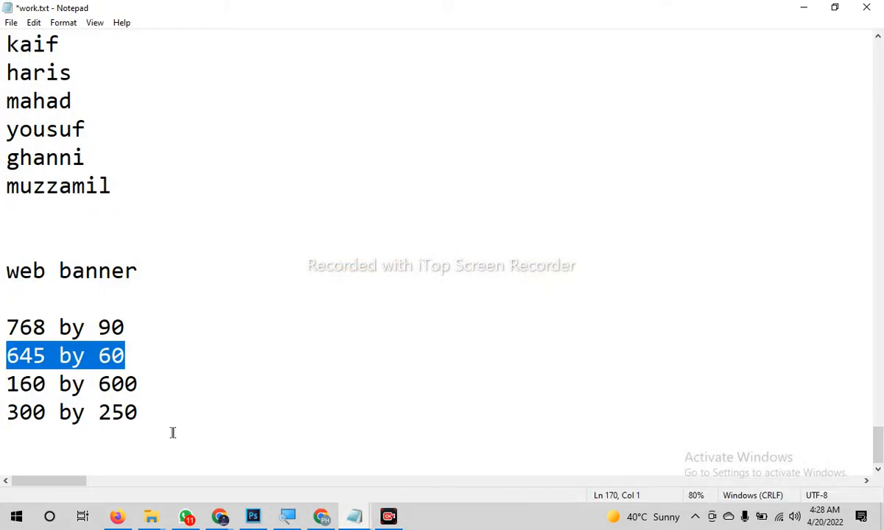
drag(172, 432, 2, 309)
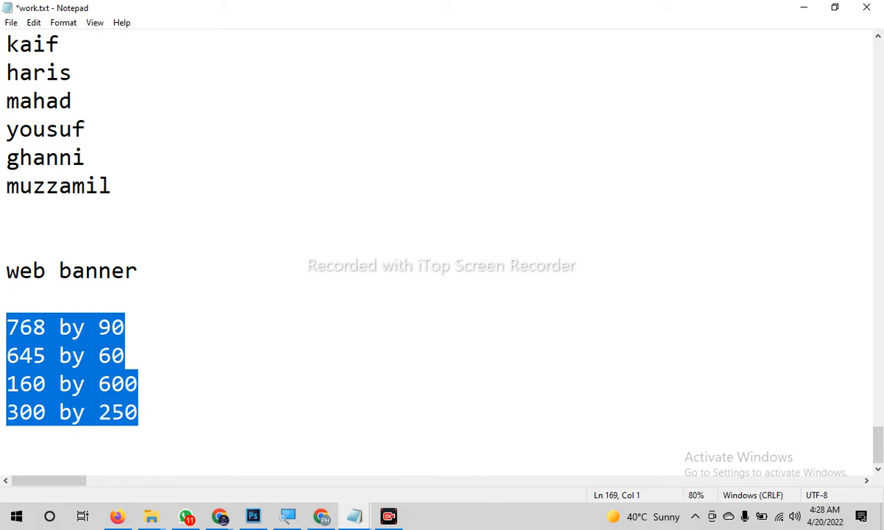
shift+click(6, 271)
key(ctrl+c)
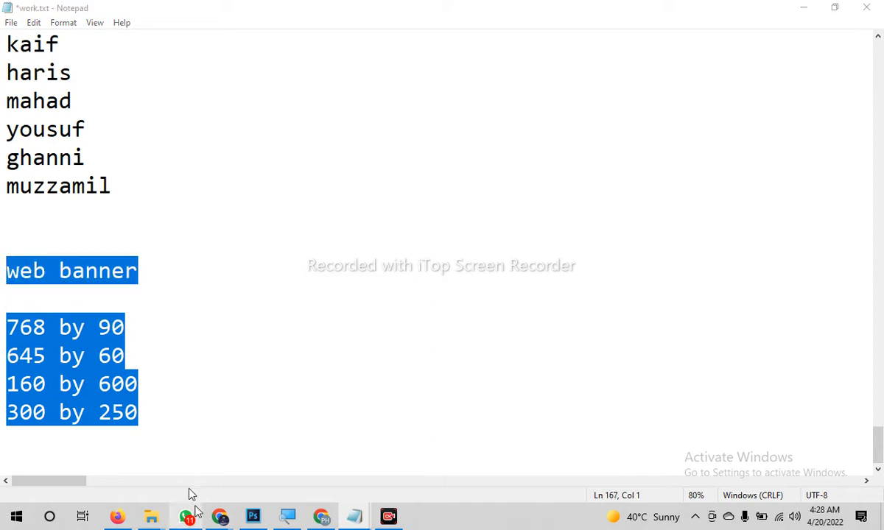
Switch to WhatsApp and send the copied web banner size list to the GD MWF 7 130 group
click(187, 517)
key(ctrl+v)
key(Return)
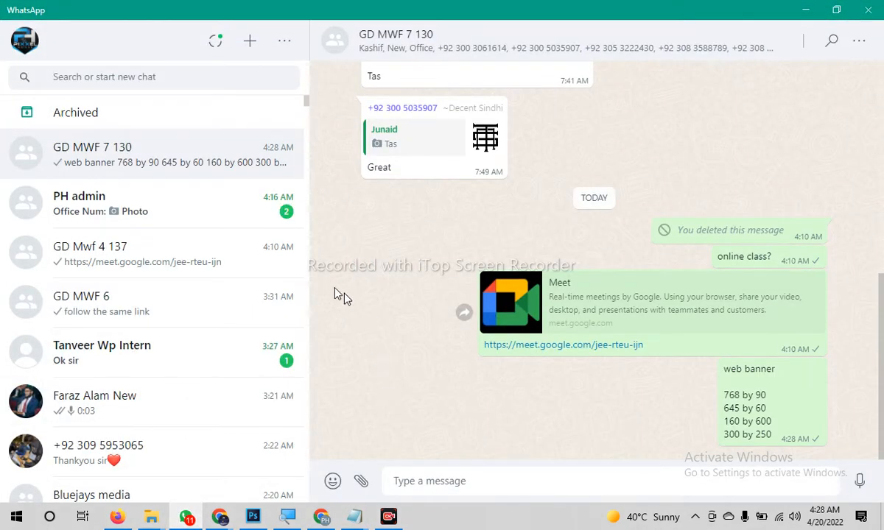
Send the same web banner size list to the GD Mwf 4 137 group
key(alt+Tab)
key(alt+Tab)
click(139, 237)
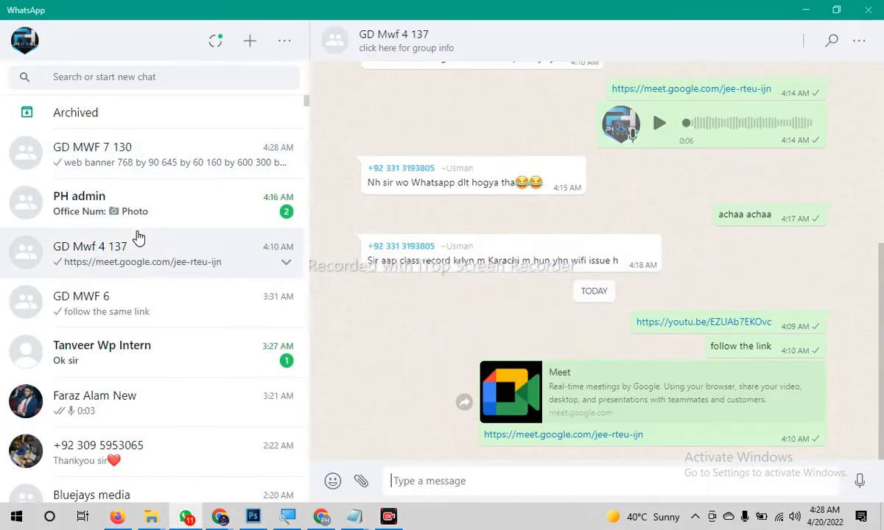
key(ctrl+v)
key(Return)
key(alt+Tab)
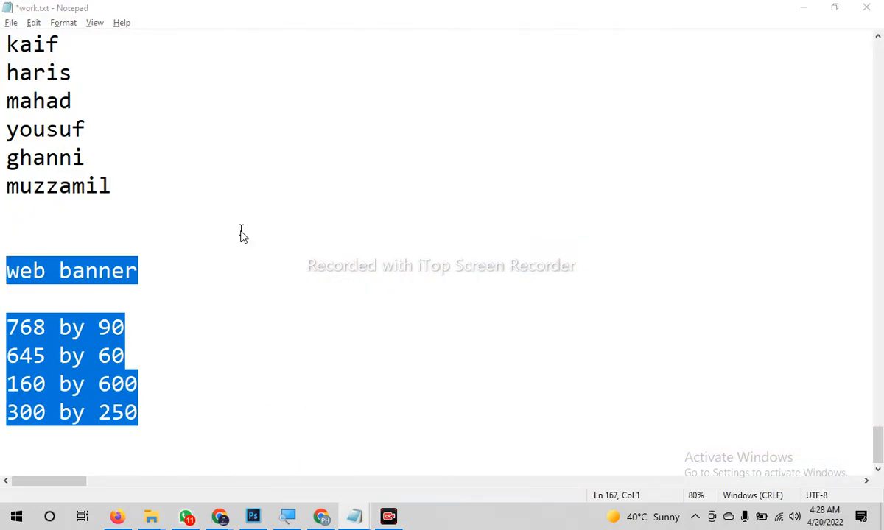
key(alt+Tab)
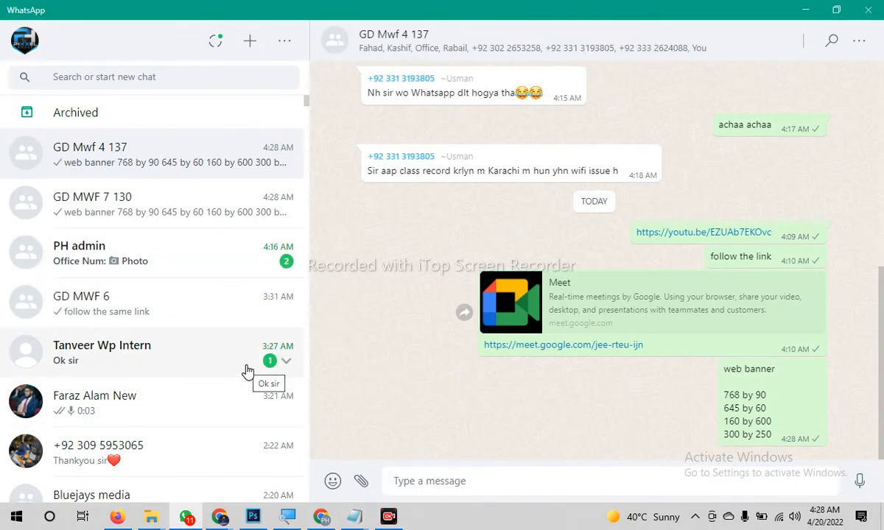
Switch to Photoshop and create a new 645 × 60 pixel document, the second size in the notes
click(252, 517)
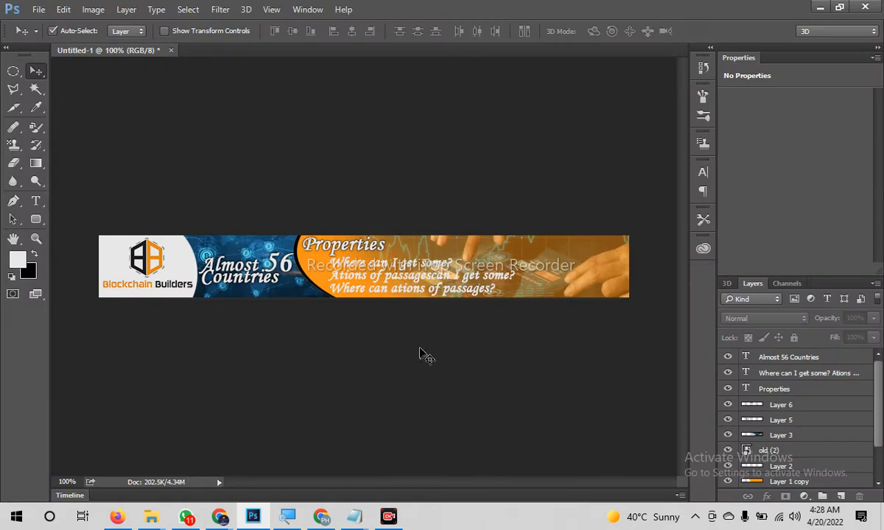
key(ctrl+n)
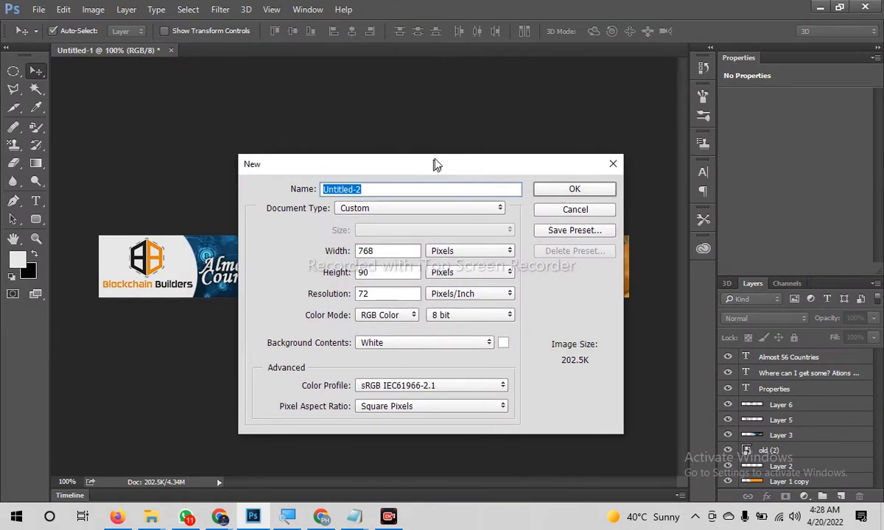
mouse_move(354, 516)
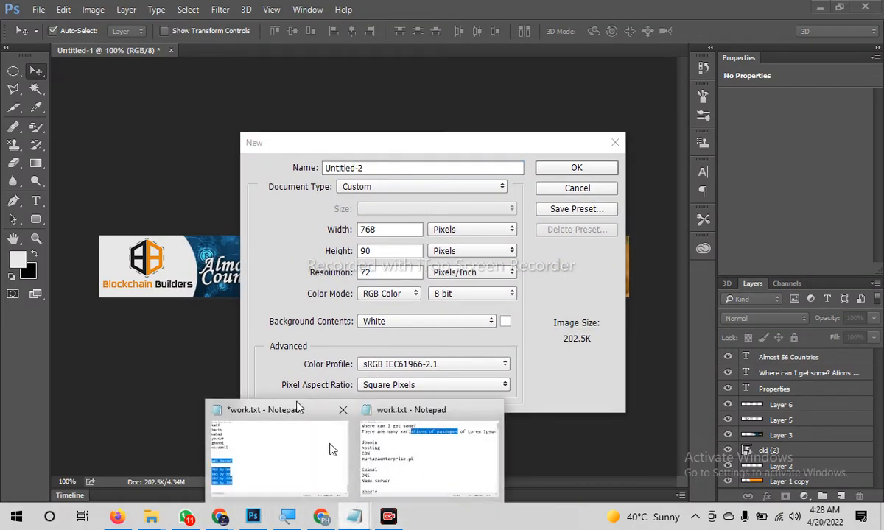
click(286, 460)
drag(125, 355, 7, 356)
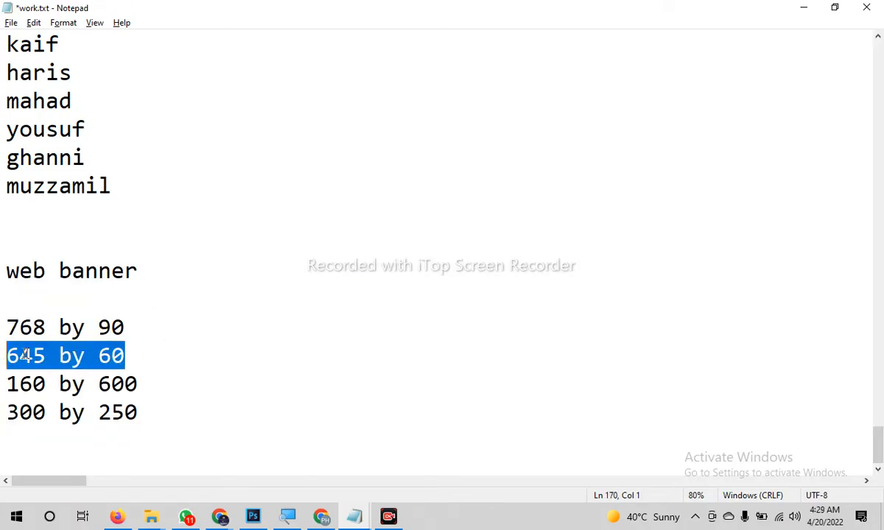
key(alt+Tab)
double_click(394, 229)
text(645)
key(Tab)
text(60)
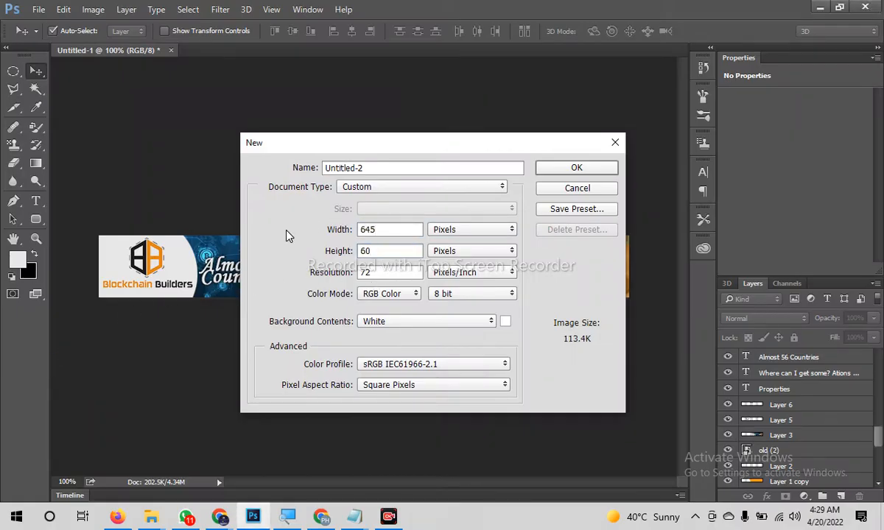
key(Return)
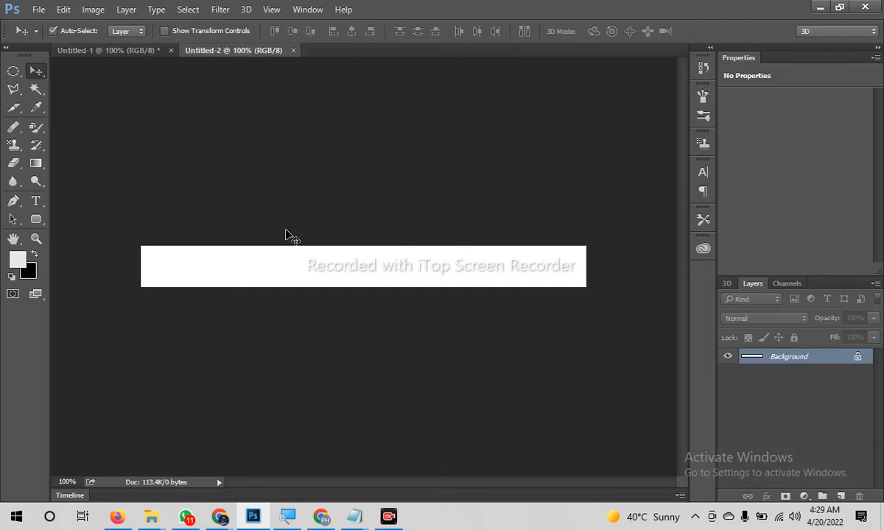
Create another new document, 160 pixels wide and 600 pixels high
key(ctrl+n)
double_click(404, 229)
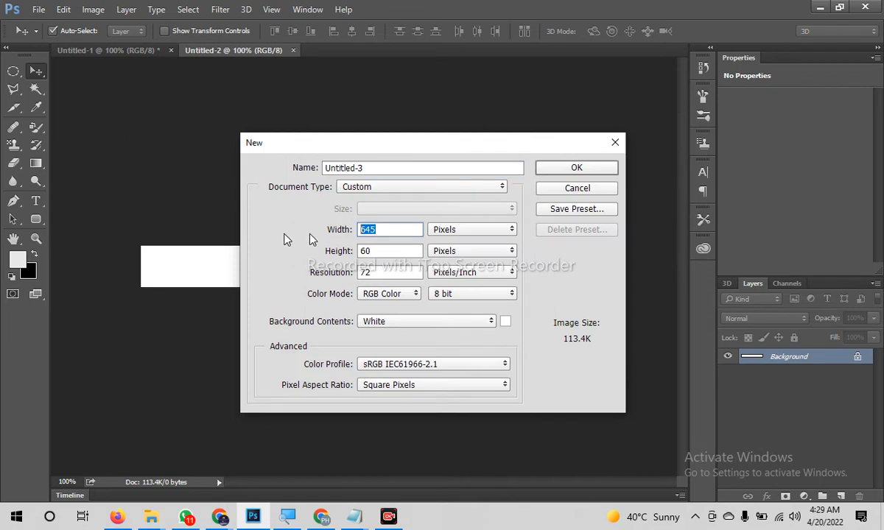
text(160)
key(Tab)
text(600)
key(Return)
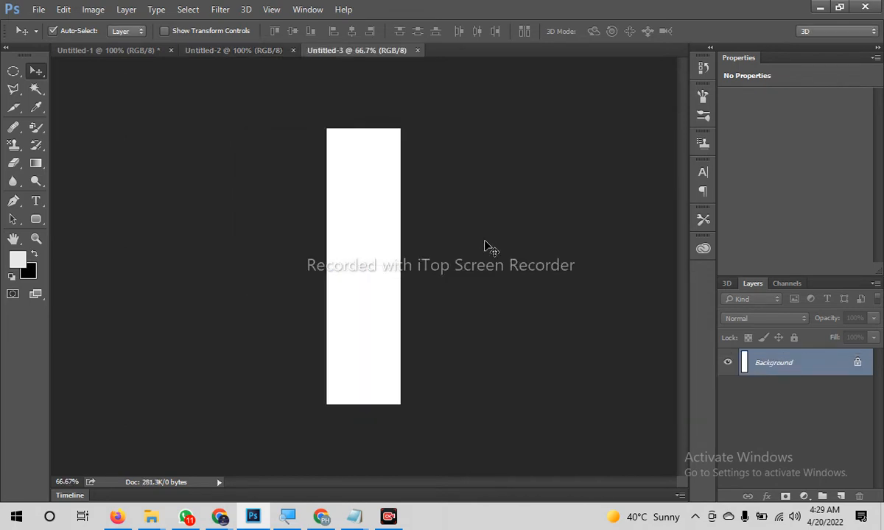
Try copying all layers of the 768 × 90 banner into the 160 × 600 document, then undo it
click(112, 52)
drag(111, 200, 588, 344)
drag(361, 259, 377, 230)
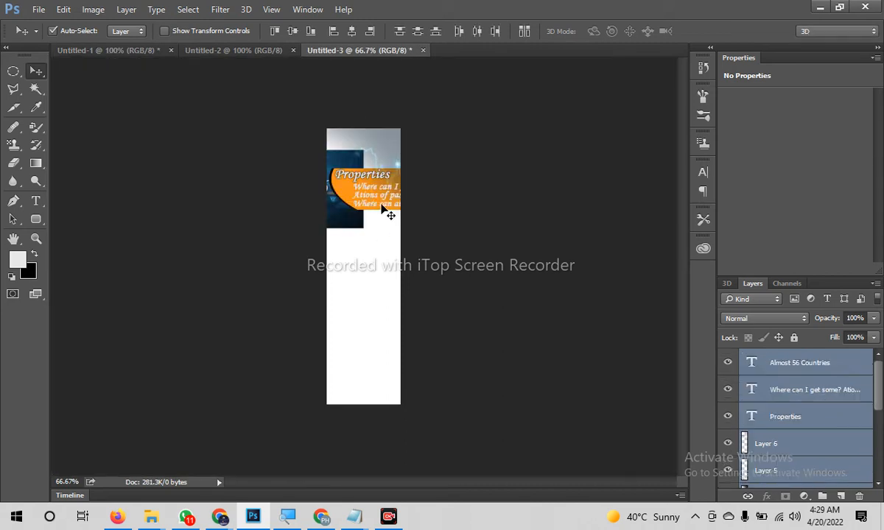
key(ctrl+z)
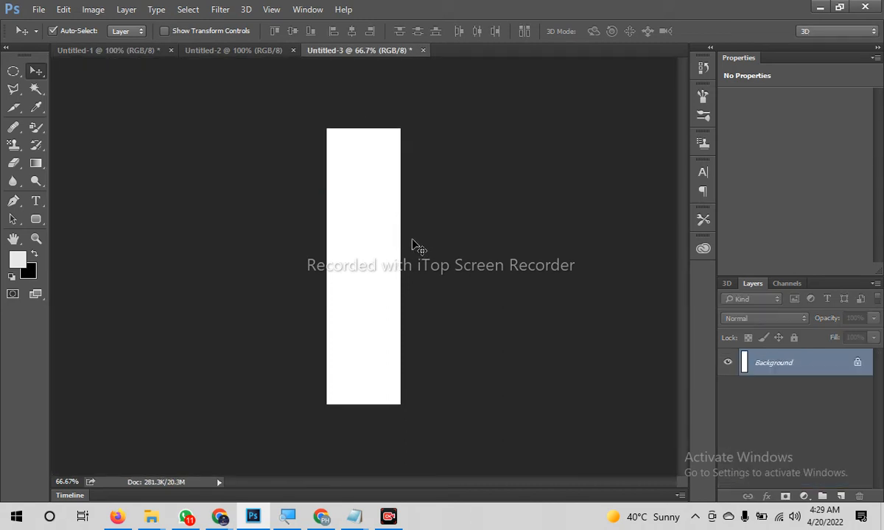
click(121, 49)
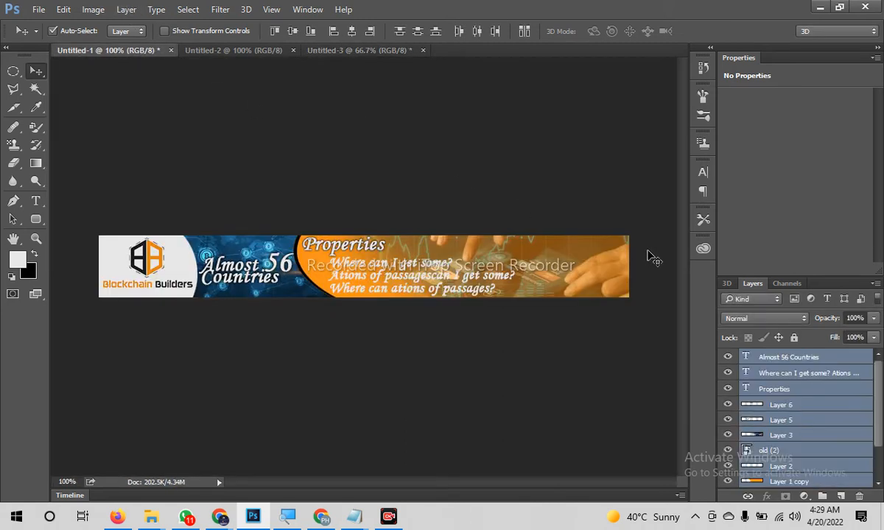
click(521, 201)
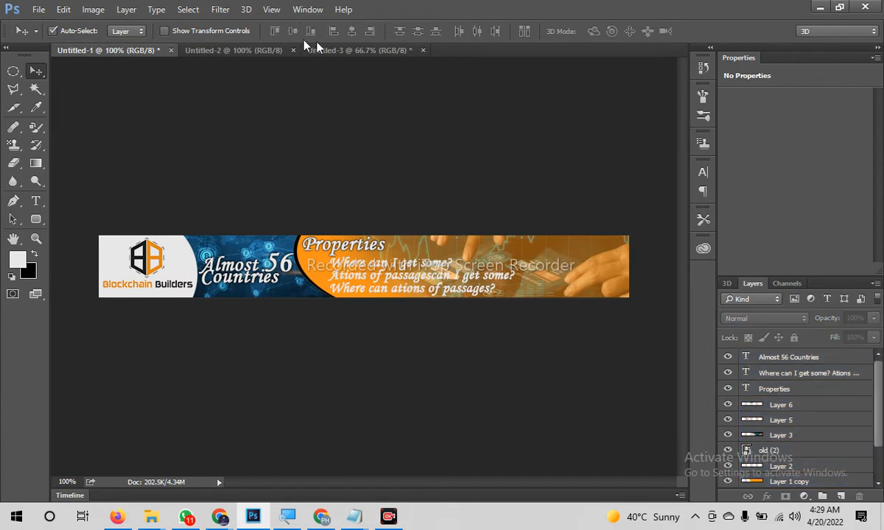
drag(537, 207, 606, 287)
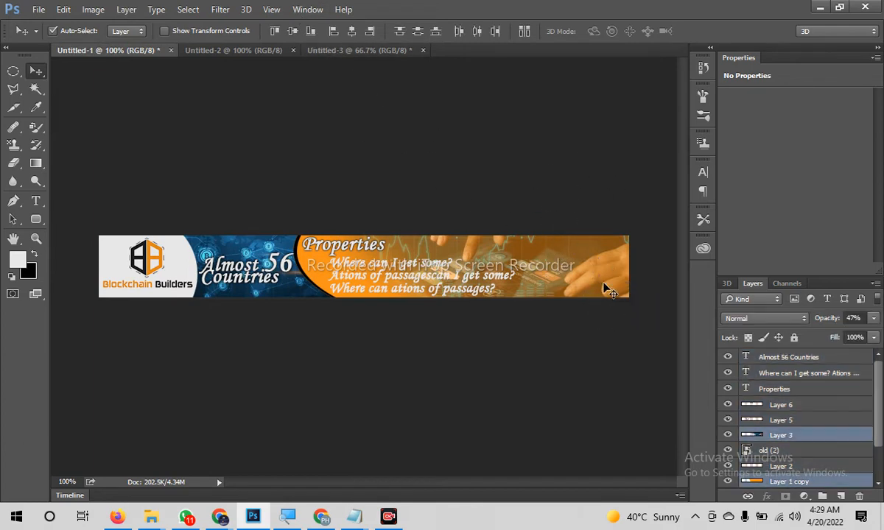
drag(554, 265, 390, 230)
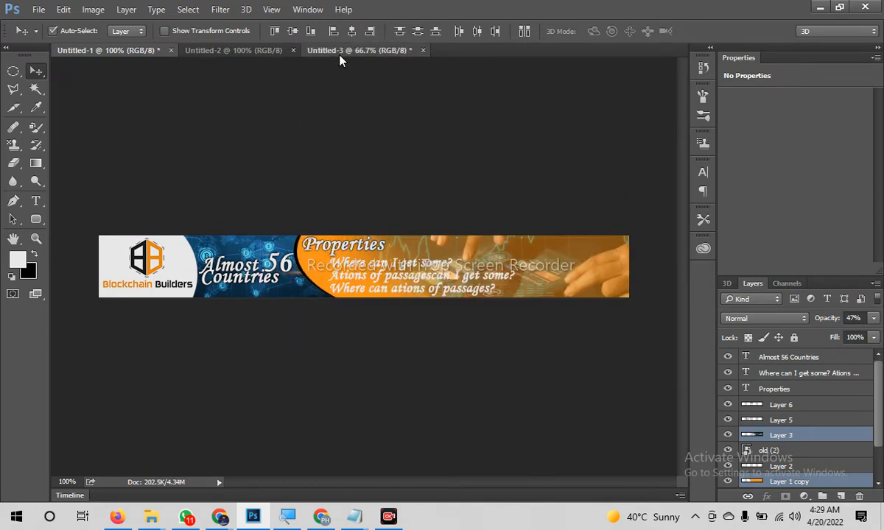
click(319, 50)
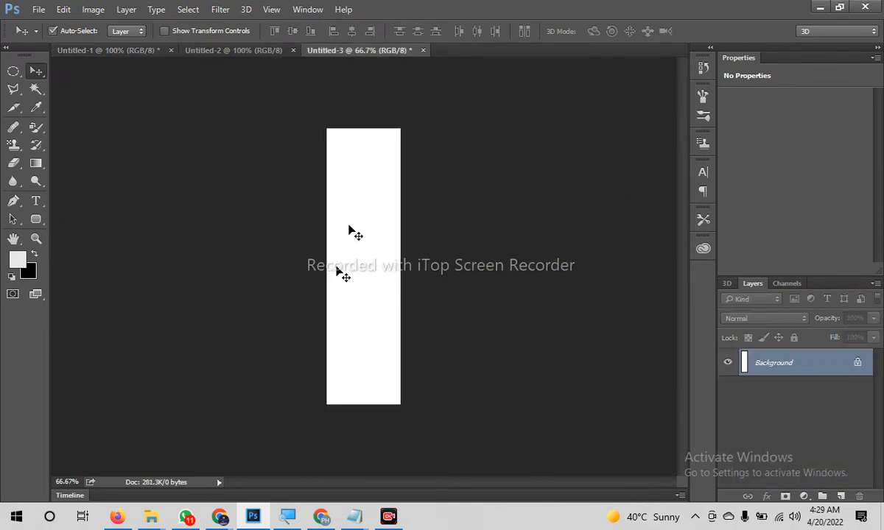
Copy the orange shape, its black backing shape and the faded hands image from the 768 × 90 banner into the 160 × 600 document
click(103, 51)
drag(433, 203, 580, 316)
drag(554, 192, 594, 317)
drag(568, 271, 370, 303)
Rotate the three copied layers 90° clockwise and position them with the curved edge facing up in the lower part of the canvas
key(ctrl+t)
drag(452, 209, 388, 427)
drag(347, 325, 397, 342)
key(Return)
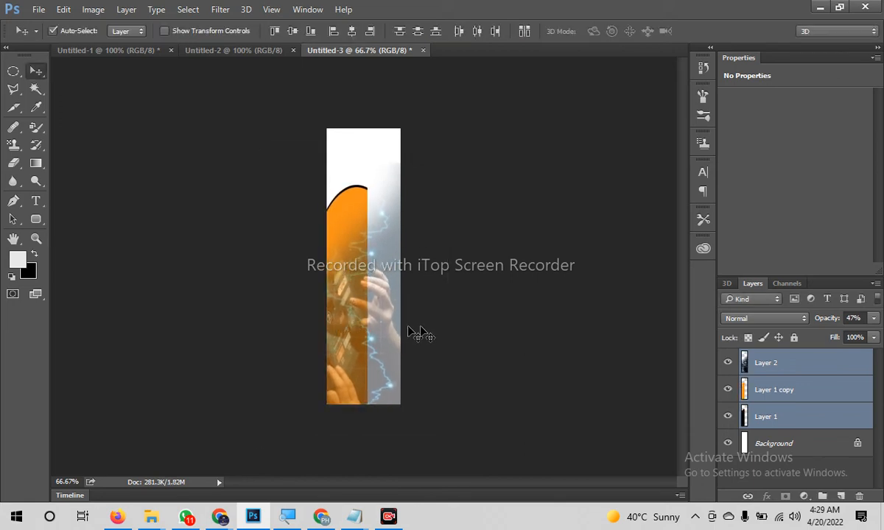
Widen the orange shape and its black backing together so they span the full width of the tall banner
click(486, 318)
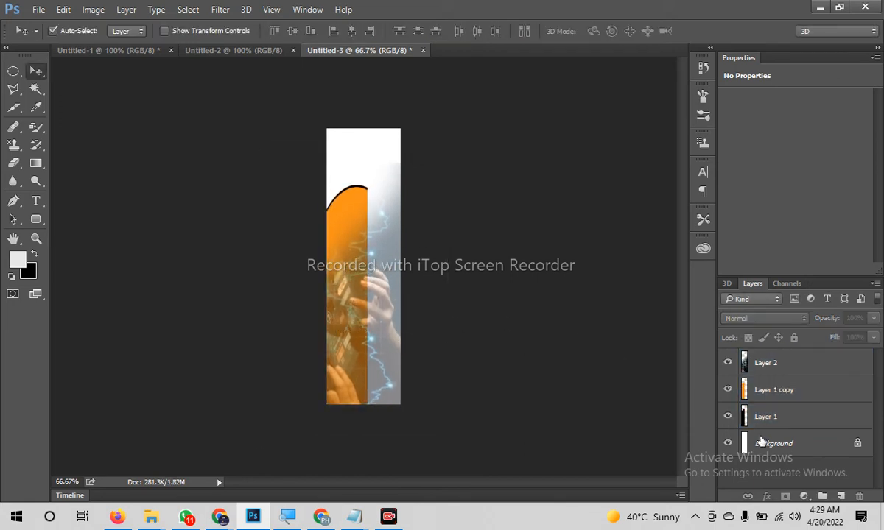
click(784, 388)
shift+click(779, 417)
key(ctrl+t)
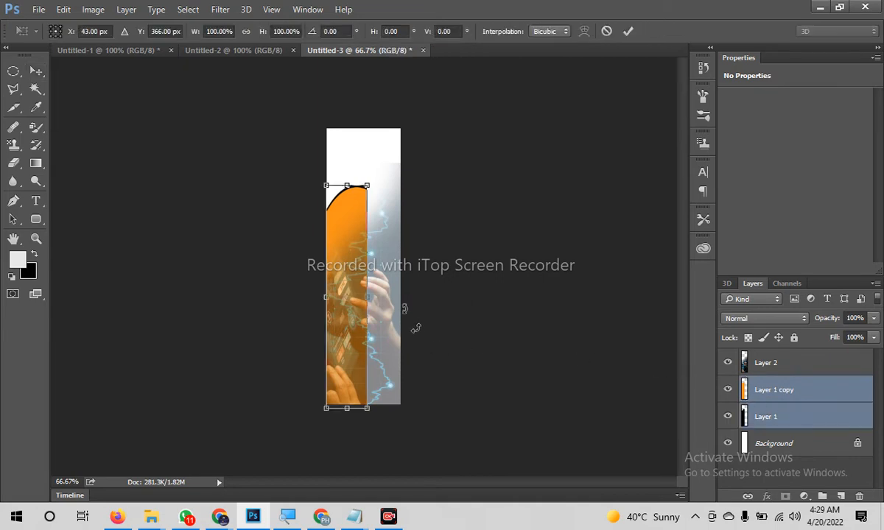
drag(375, 293, 458, 271)
key(Return)
Rotate the hands image on Layer 2 by -90° and stretch it to cover the lower part of the orange shape
click(443, 290)
key(ctrl+space)
click(780, 362)
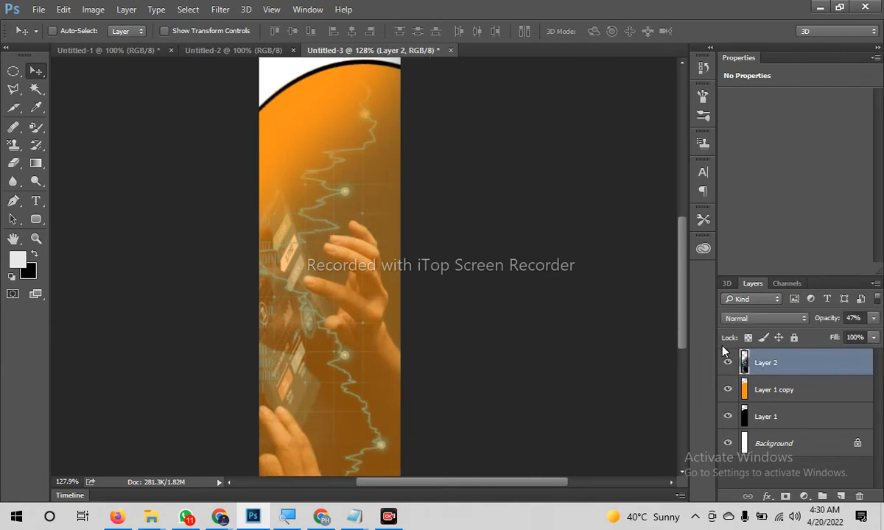
key(ctrl+t)
drag(529, 397, 377, 87)
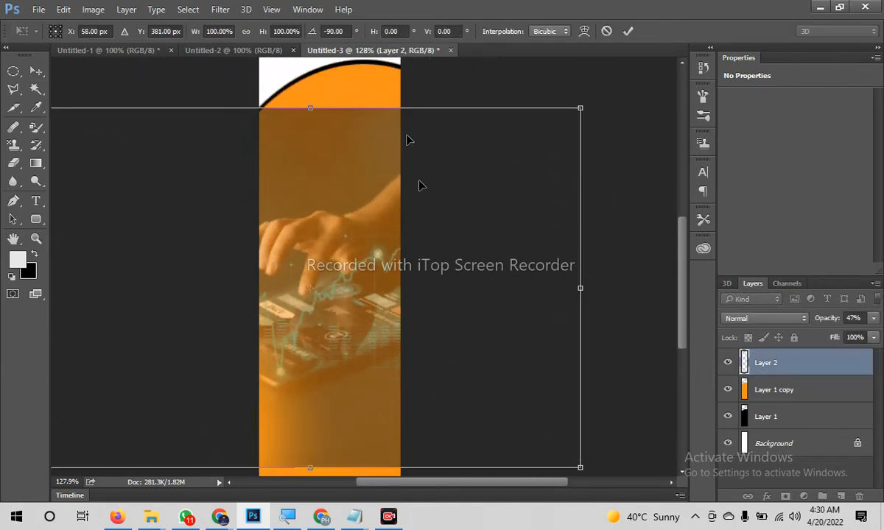
drag(343, 345, 380, 234)
drag(389, 285, 389, 329)
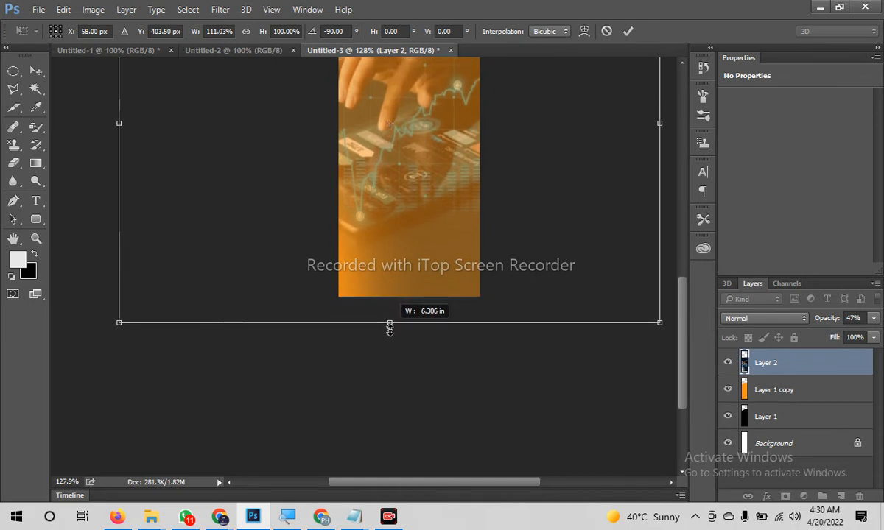
drag(423, 243, 393, 463)
drag(353, 139, 354, 142)
key(Return)
Erase the hands image's upper edge with a soft 250 px eraser to blend it into the orange, and review the whole banner
key(e)
drag(438, 168, 221, 147)
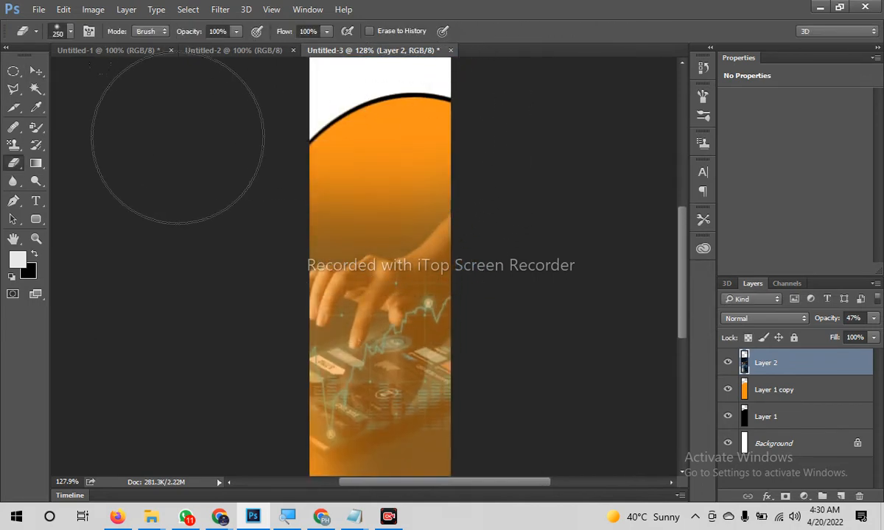
key(v)
click(488, 240)
key(z)
drag(295, 328, 198, 246)
drag(343, 278, 352, 298)
key(v)
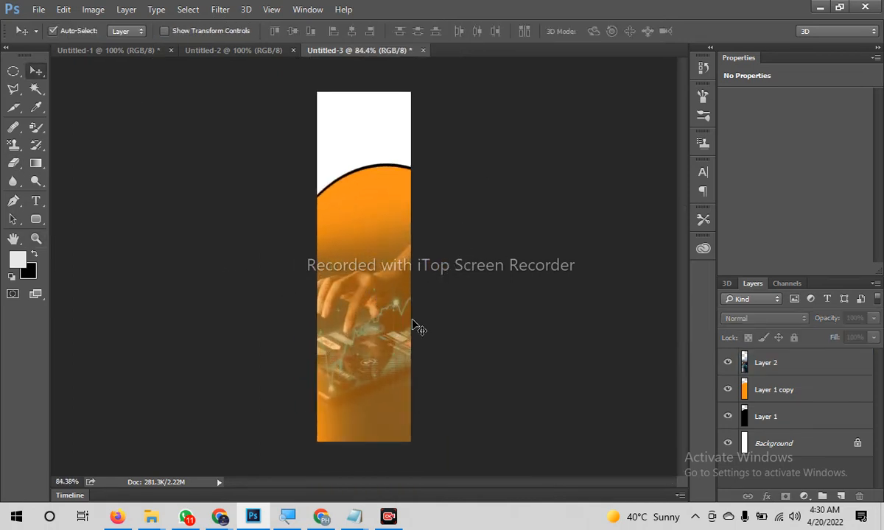
drag(270, 138, 411, 307)
drag(357, 265, 343, 314)
key(ctrl+z)
click(544, 168)
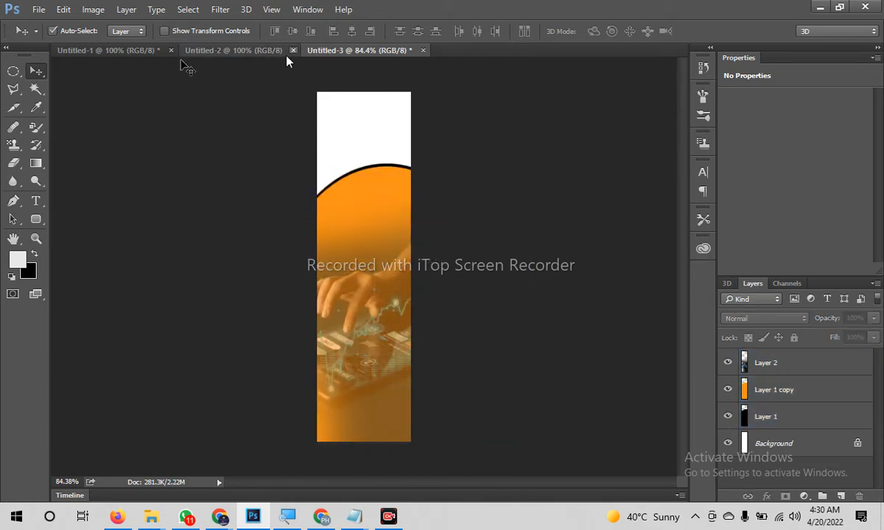
Copy the Blockchain Builders logo and its light grey backing shape from the 768 × 90 banner to the top of the 160 × 600 banner
click(87, 51)
drag(101, 205, 150, 331)
drag(158, 269, 387, 137)
drag(346, 115, 435, 100)
key(z)
drag(368, 286, 358, 347)
key(v)
click(461, 121)
Try deleting the logo layer from the tall banner, then undo the deletion
drag(402, 275, 321, 234)
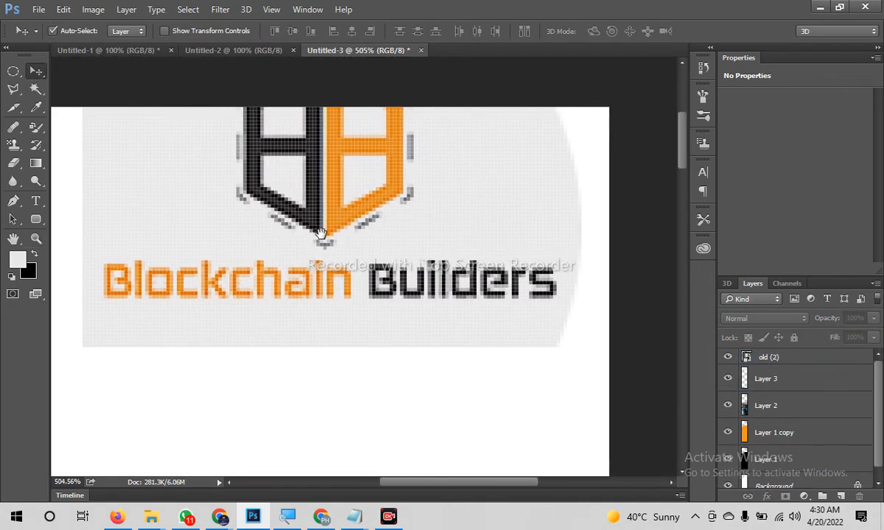
click(474, 213)
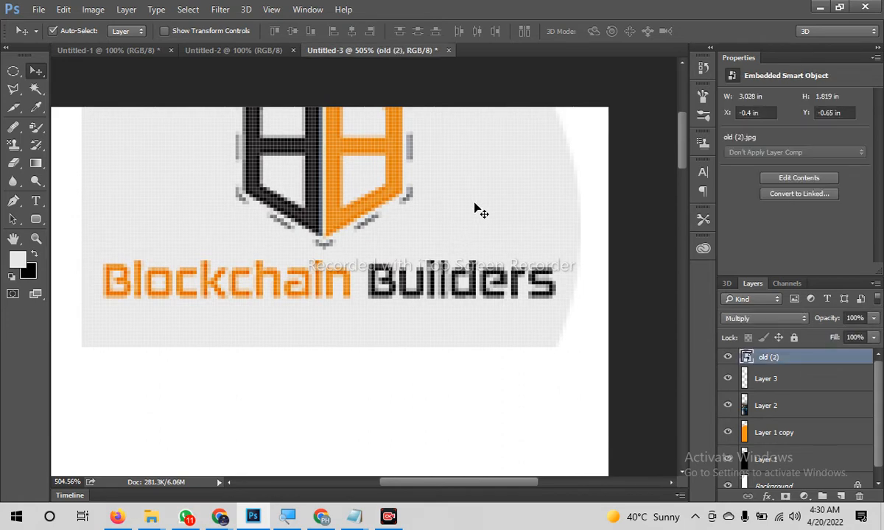
key(Delete)
key(ctrl+z)
Move the logo off the light grey backing shape and delete that shape's Layer 3 from the tall banner
drag(458, 335, 236, 376)
drag(426, 236, 528, 365)
drag(232, 306, 409, 331)
drag(174, 173, 271, 156)
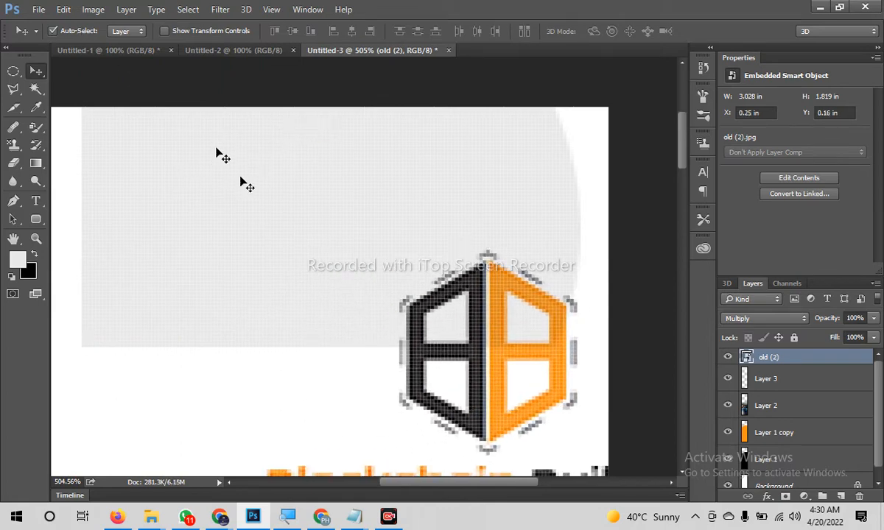
key(z)
drag(416, 326, 280, 325)
drag(434, 295, 478, 302)
key(v)
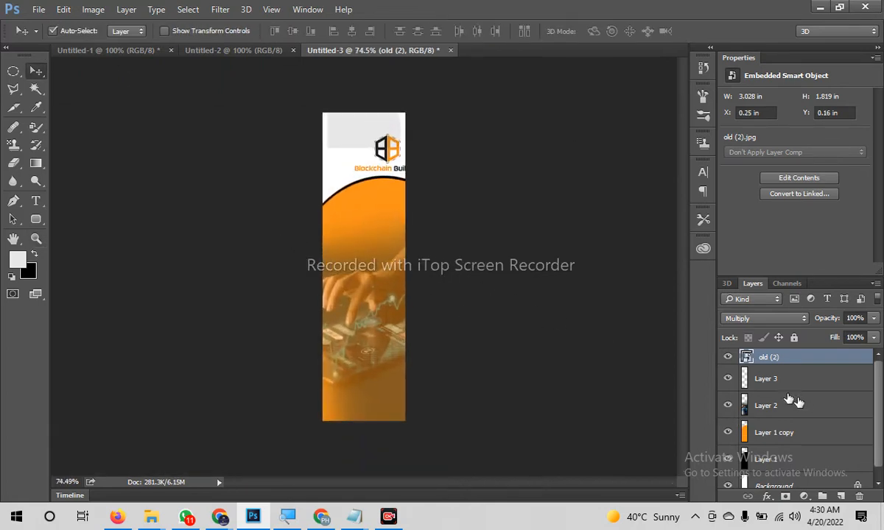
click(796, 377)
key(Delete)
Reposition the Blockchain Builders logo so it sits centred at the top of the tall banner
key(z)
drag(384, 148, 419, 311)
key(v)
drag(393, 273, 302, 198)
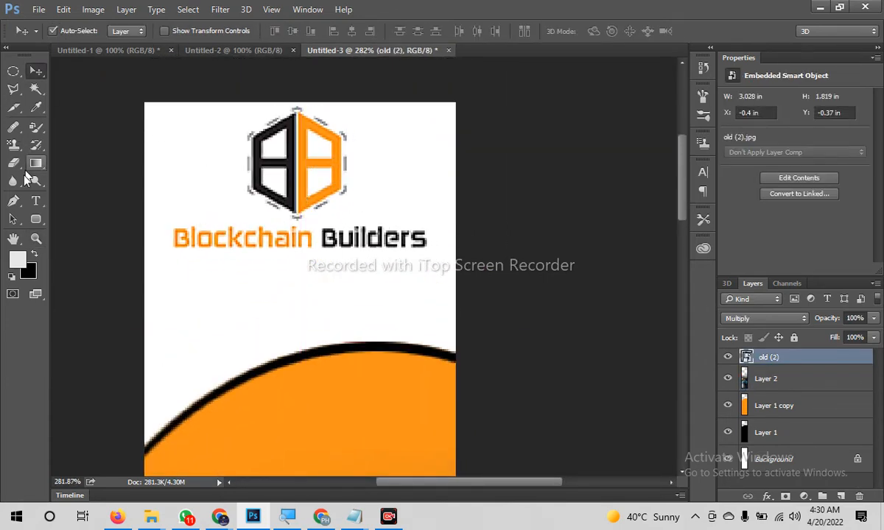
Draw a wide elliptical selection over the banner's top, fill it with light grey on a new layer, and deselect
click(12, 71)
drag(141, 76, 517, 280)
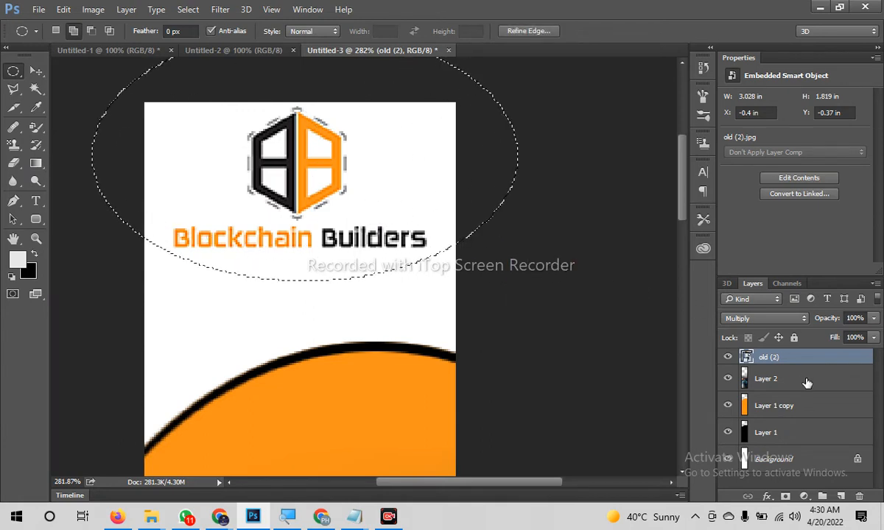
key(ctrl+shift+n)
key(Return)
key(shift+F5)
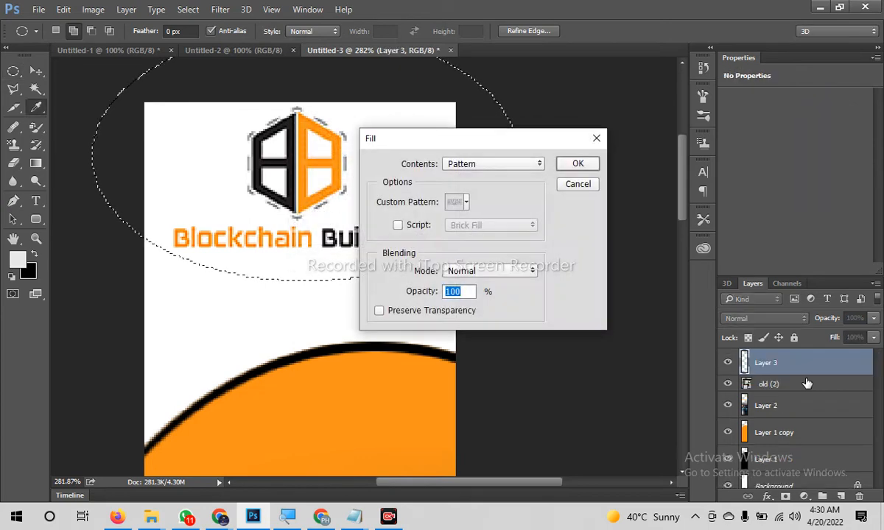
key(Return)
key(ctrl+z)
key(alt+BackSpace)
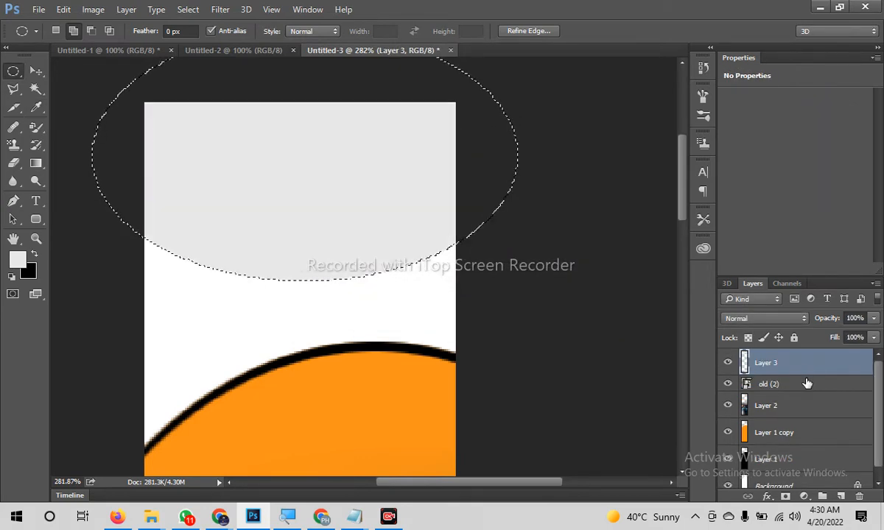
key(ctrl+d)
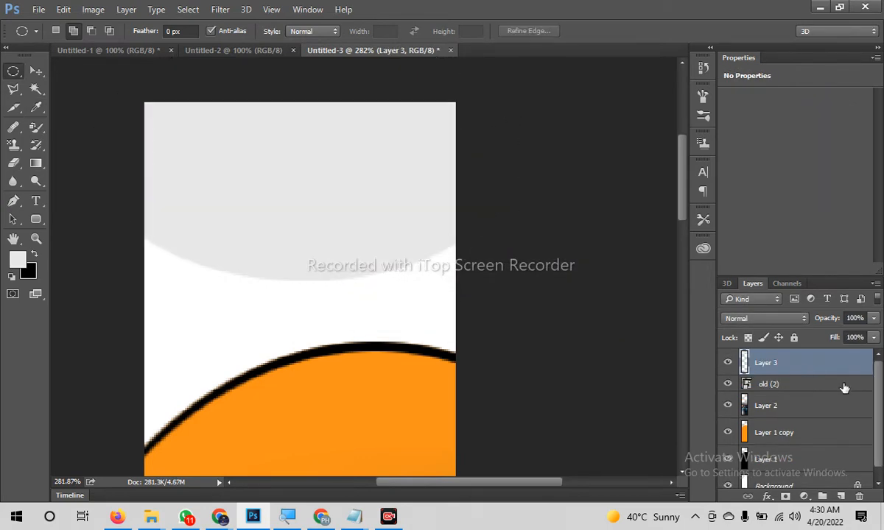
Move the light grey ellipse layer below the logo in the layer order
key(ctrl+[)
key(v)
click(552, 296)
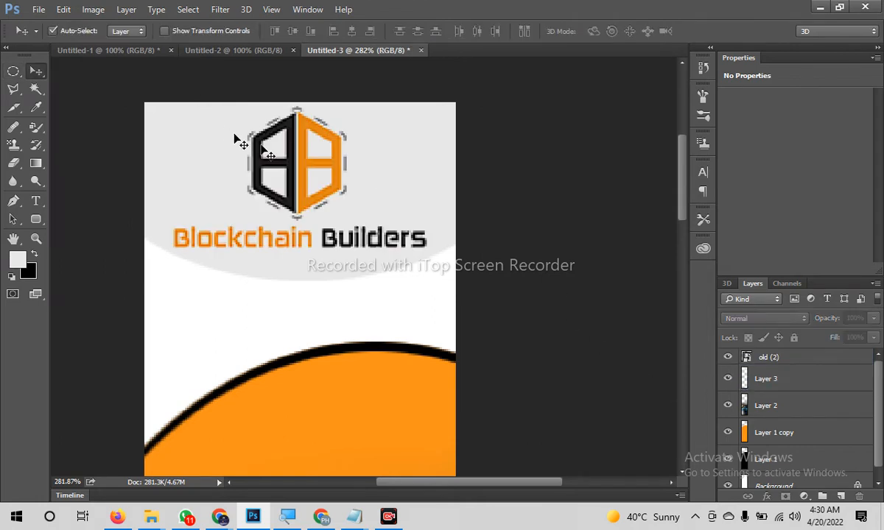
Copy the blue bitcoin network image from the 768 × 90 banner to the tall banner, directly above the Background layer
drag(305, 162, 286, 321)
key(ctrl+shift+bracketleft)
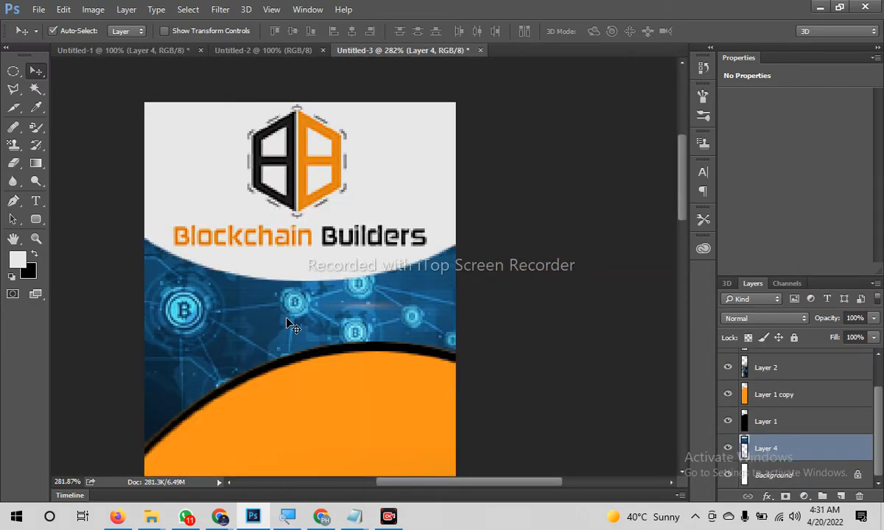
Shift Layer 2, Layer 1 copy and Layer 1 slightly down together to expose more of the blue image
scroll(346, 224, down, 3)
click(801, 401)
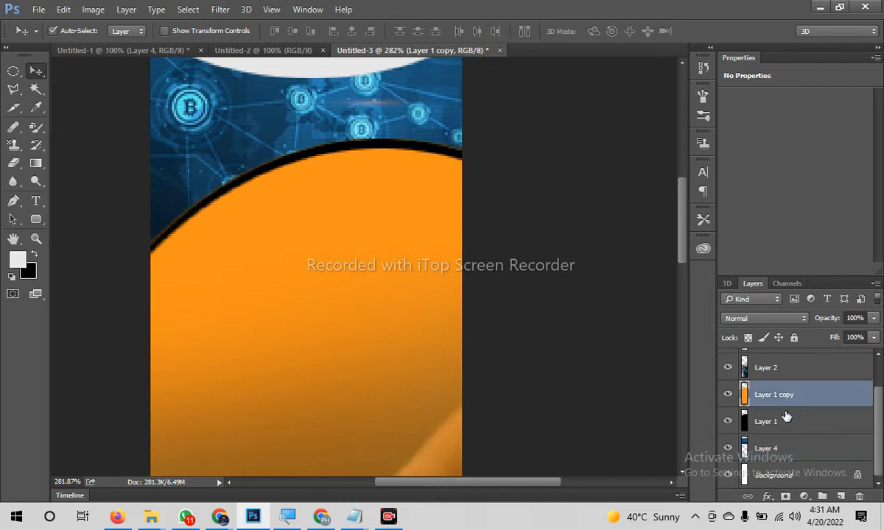
click(785, 418)
shift+click(777, 369)
key(4)
key(7)
drag(414, 398, 425, 284)
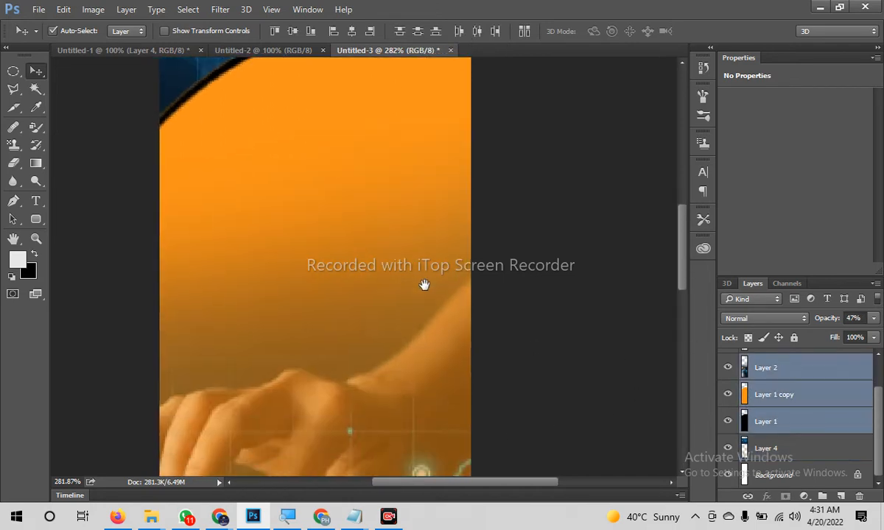
key(shift+Down)
key(shift+Down)
key(shift+Down)
key(shift+Down)
key(shift+Up)
key(ctrl+space)
drag(440, 285, 324, 252)
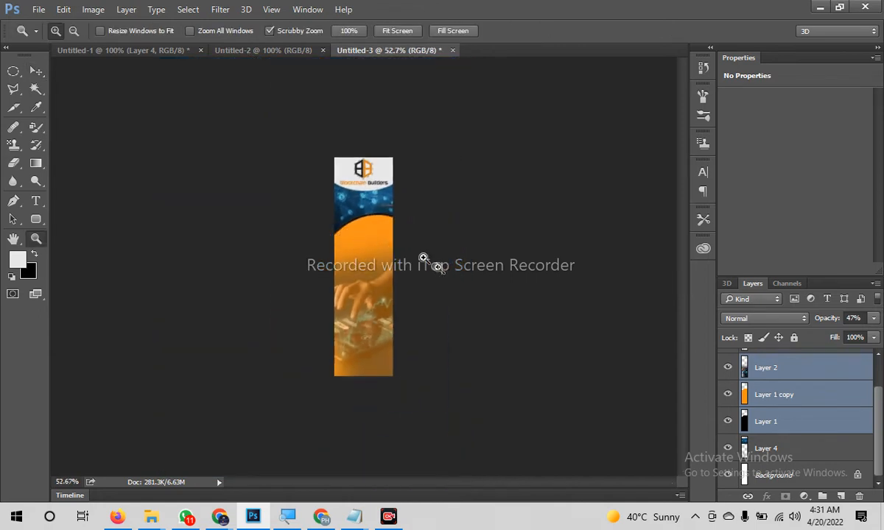
drag(414, 254, 458, 282)
click(495, 254)
click(383, 173)
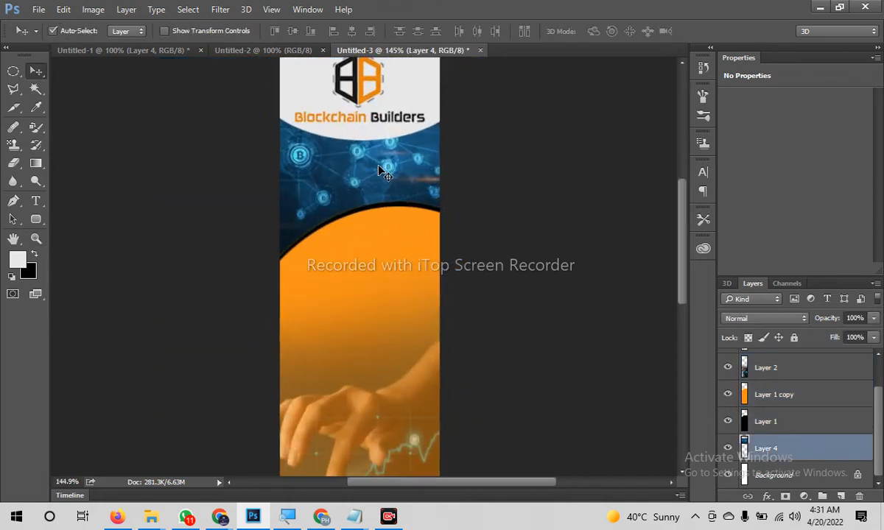
scroll(505, 313, up, 2)
click(475, 232)
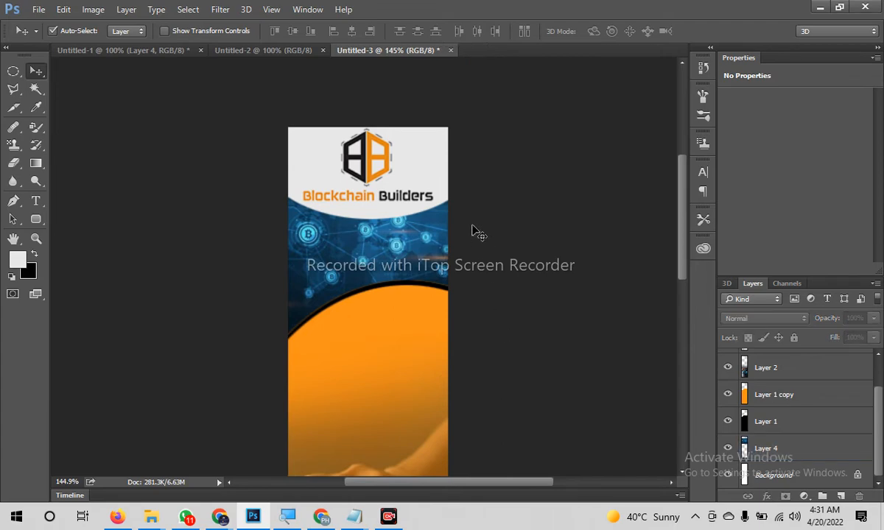
Copy the "Almost 56 Countries" text with Layers 5 and 6 from the 768 × 90 banner to the tall banner's blue area
click(109, 51)
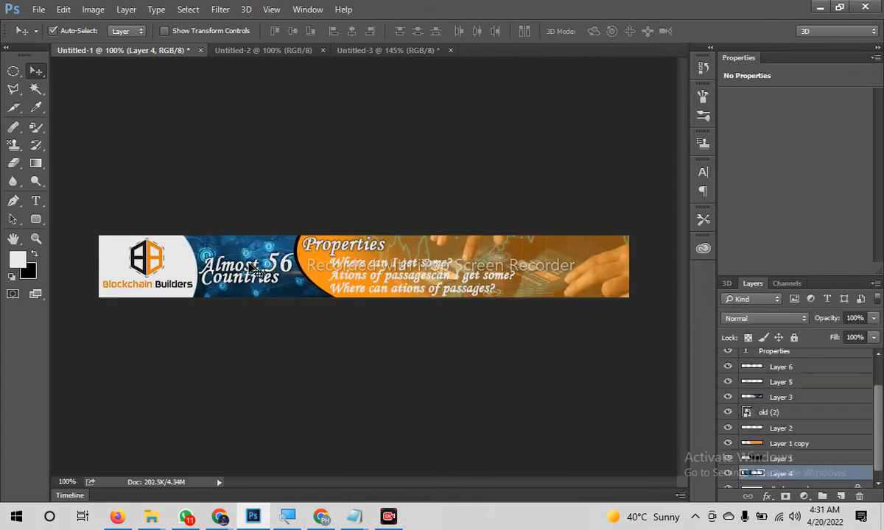
scroll(250, 250, up, 4)
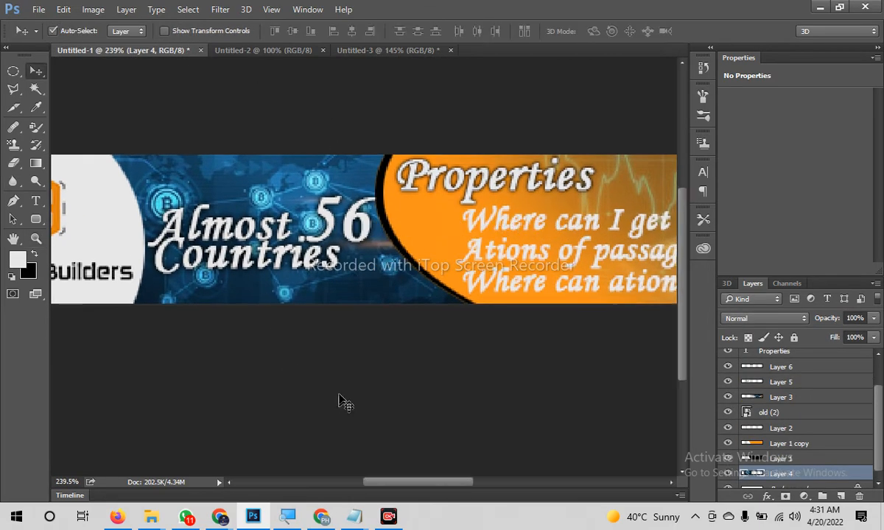
shift+click(231, 208)
drag(212, 218, 335, 243)
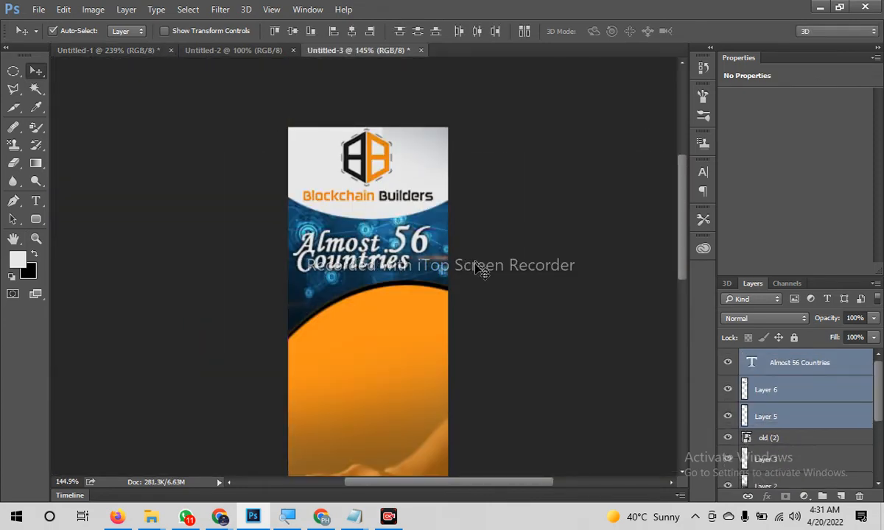
Copy the "Properties" heading and its three-line text to the tall banner's orange area, and reposition the heading near the curve
click(233, 50)
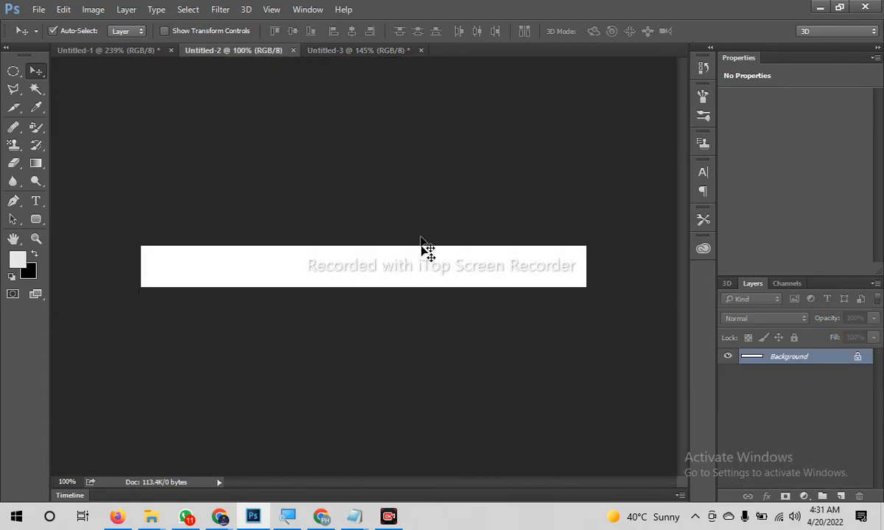
click(107, 50)
drag(405, 320, 107, 308)
click(190, 172)
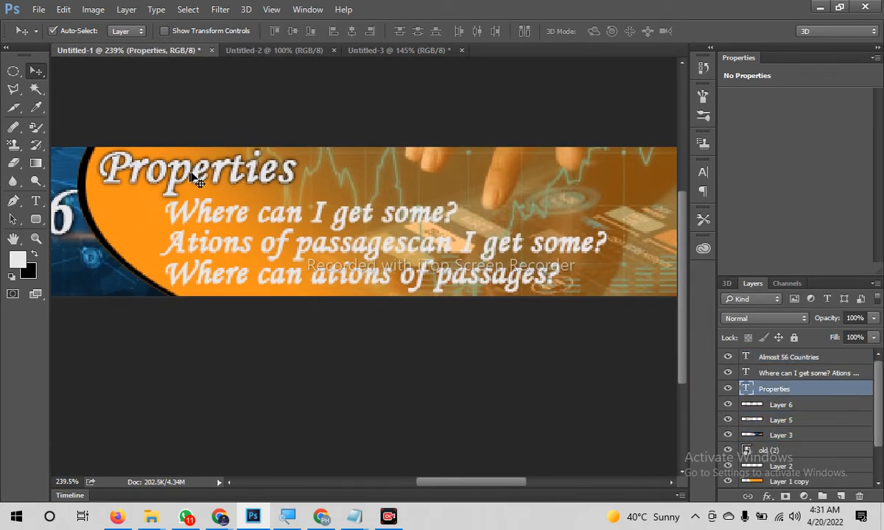
shift+click(245, 218)
drag(245, 218, 270, 101)
key(ctrl+z)
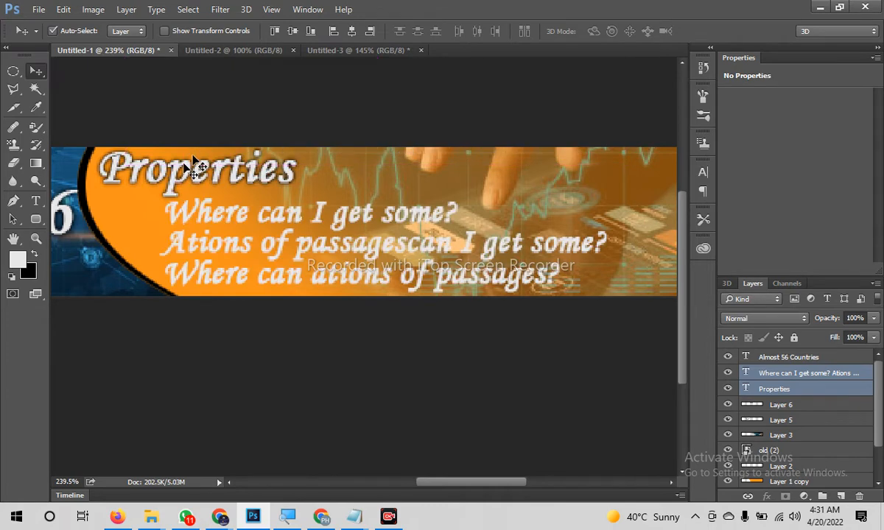
drag(138, 173, 360, 348)
drag(298, 340, 237, 134)
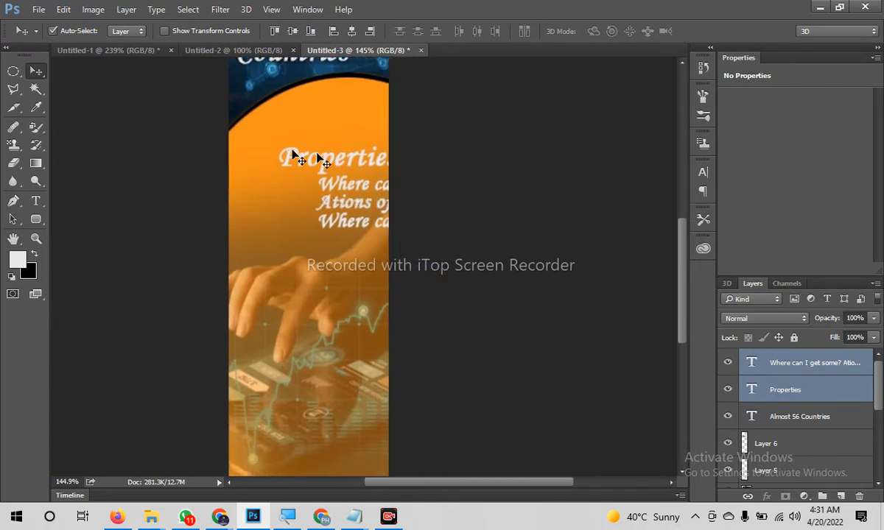
click(453, 191)
drag(340, 148, 320, 118)
Copy the dark shadow layer of the "Properties" heading from the 768 × 90 banner and place it beneath the tall banner's heading
click(199, 47)
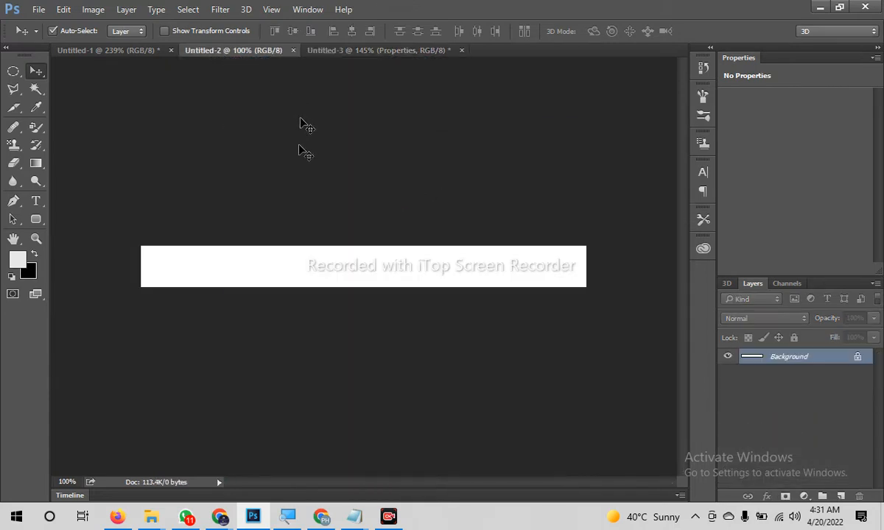
click(138, 52)
drag(220, 184, 390, 187)
drag(163, 179, 301, 124)
key(ctrl+space)
drag(284, 118, 364, 305)
drag(274, 230, 250, 255)
key(ctrl+[)
Position the "Where can I get some?" text block below the "Properties" heading, near the banner's left edge
key(ctrl+space)
drag(435, 289, 297, 243)
drag(343, 219, 316, 349)
key(space)
key(space)
drag(437, 288, 203, 210)
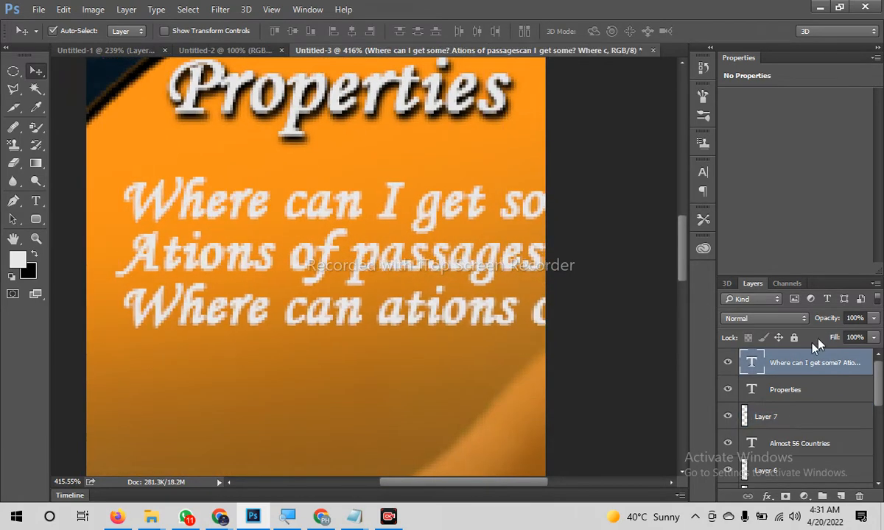
Break the three text lines before "some?", "can I get some?" and "of passages?" to fit the banner's width
double_click(752, 365)
click(493, 204)
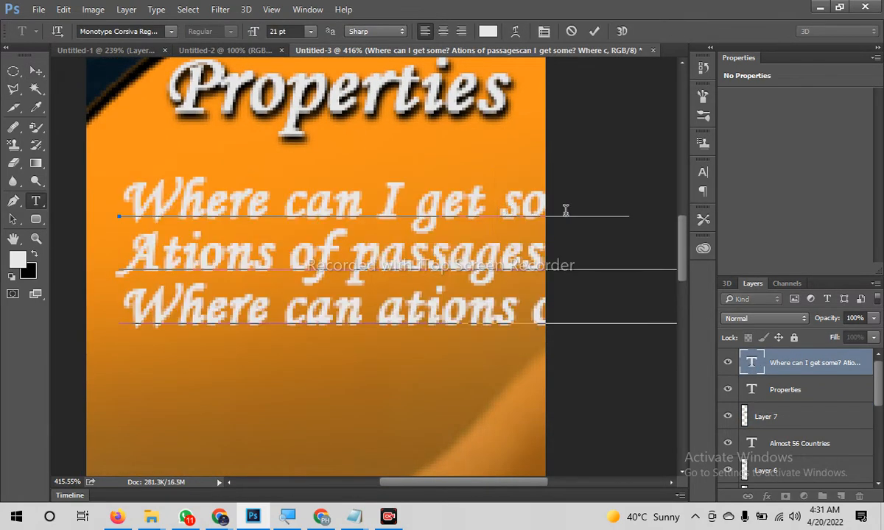
key(Return)
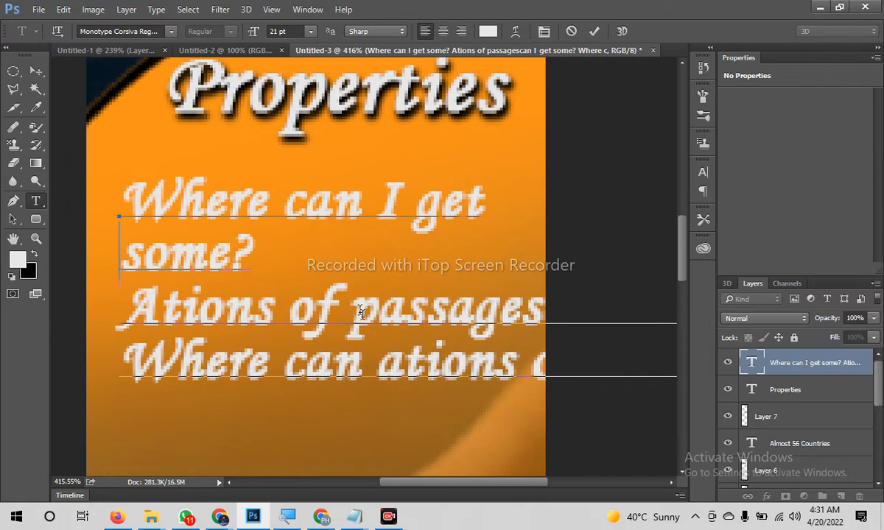
key(Return)
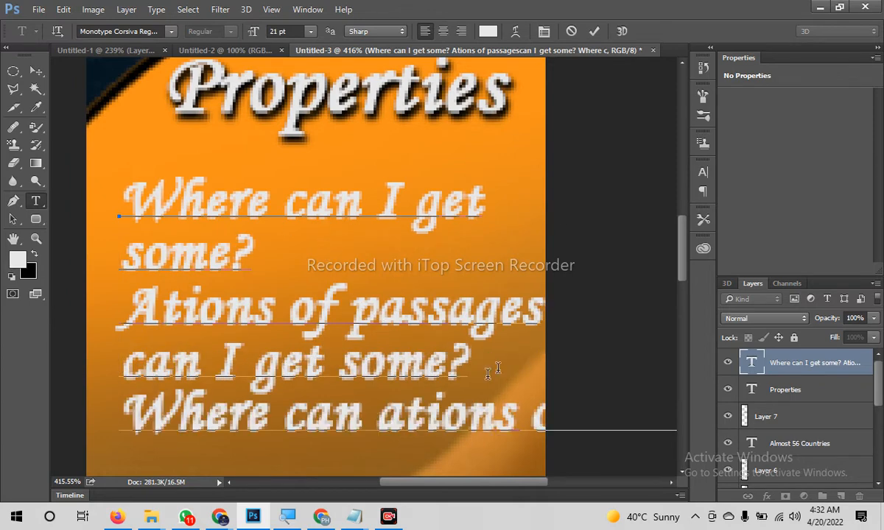
click(535, 417)
key(Return)
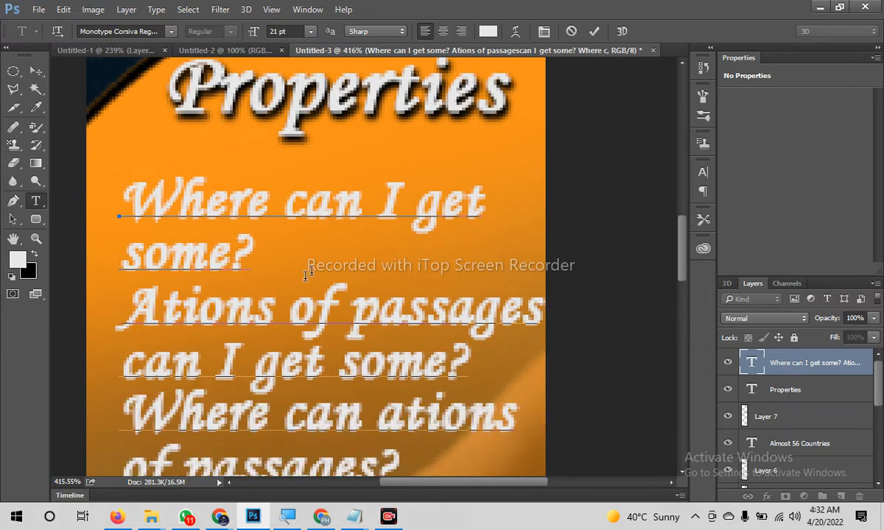
Insert a blank line after each of the first two questions in the text block below the Properties heading
scroll(307, 274, down, 1)
click(276, 230)
key(Return)
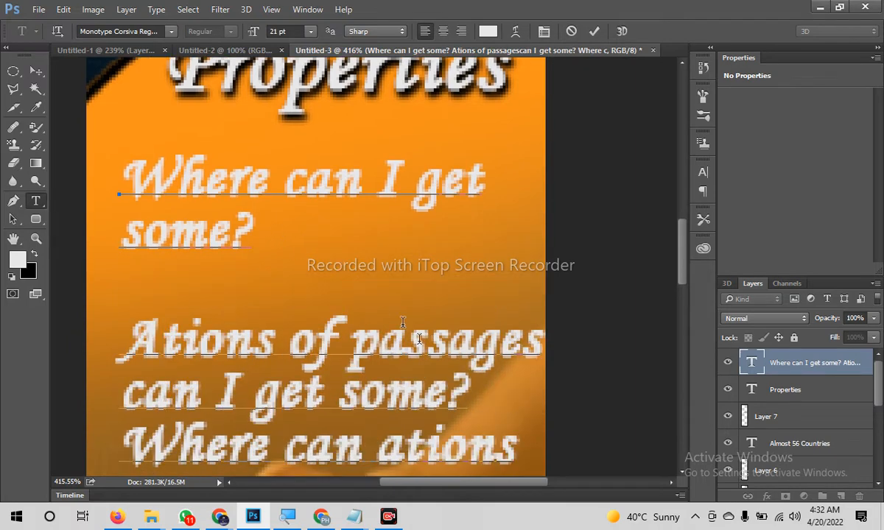
key(Return)
scroll(517, 308, down, 7)
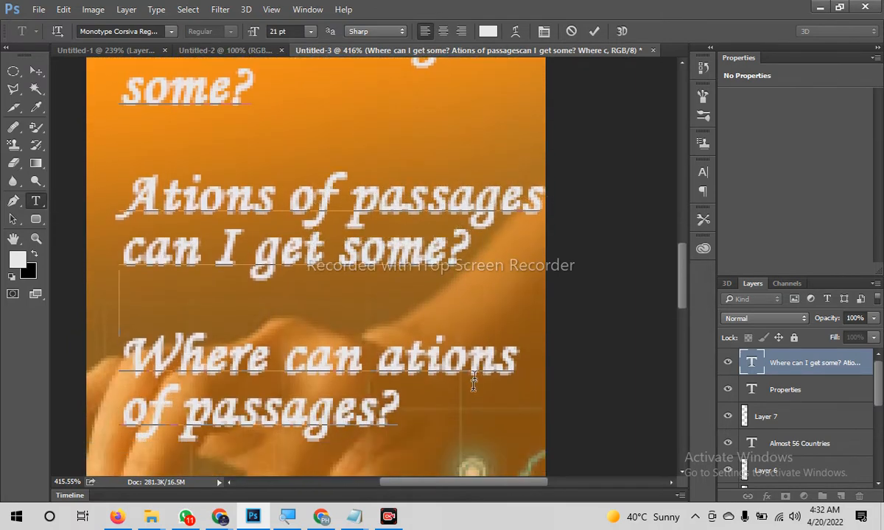
Center-align the whole question text block and move it back to the middle of the banner's orange area
key(ctrl+a)
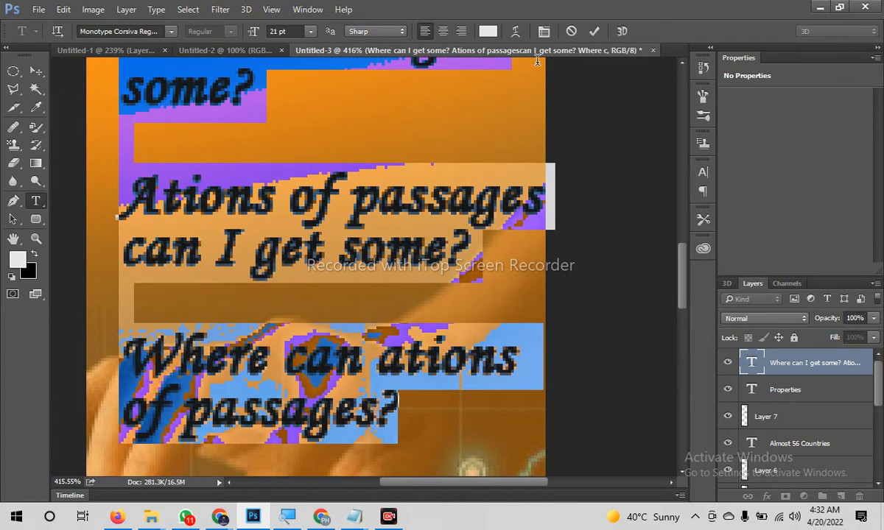
click(442, 34)
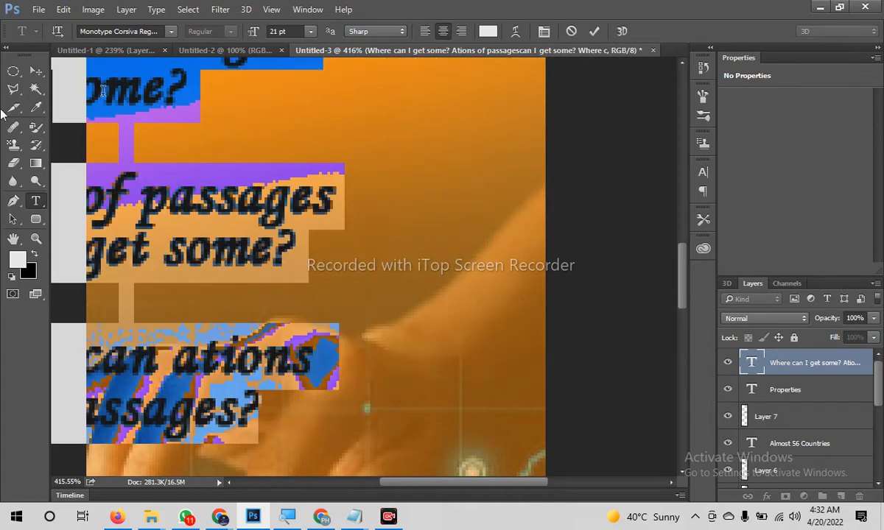
click(34, 72)
key(ctrl+space)
drag(249, 286, 177, 279)
drag(248, 265, 342, 243)
drag(281, 356, 287, 306)
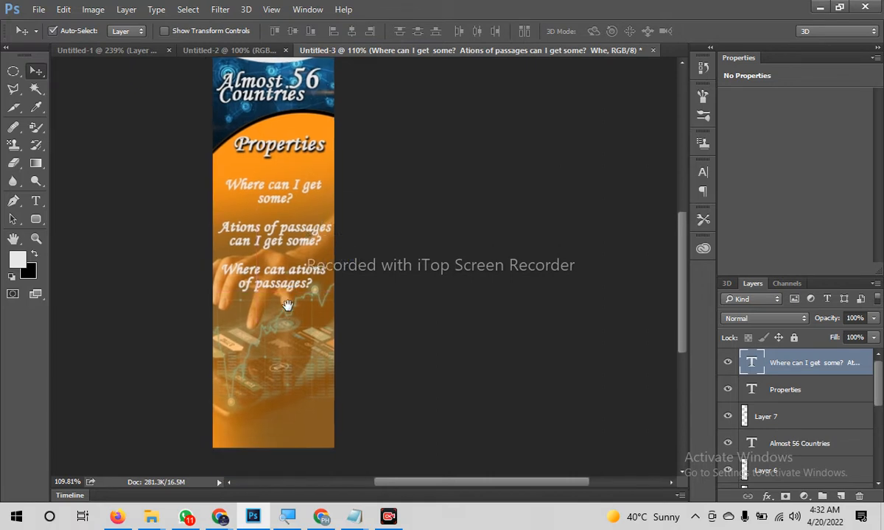
Review the layout of the whole vertical banner, from the logo down to the lower background image
key(space)
drag(325, 282, 330, 401)
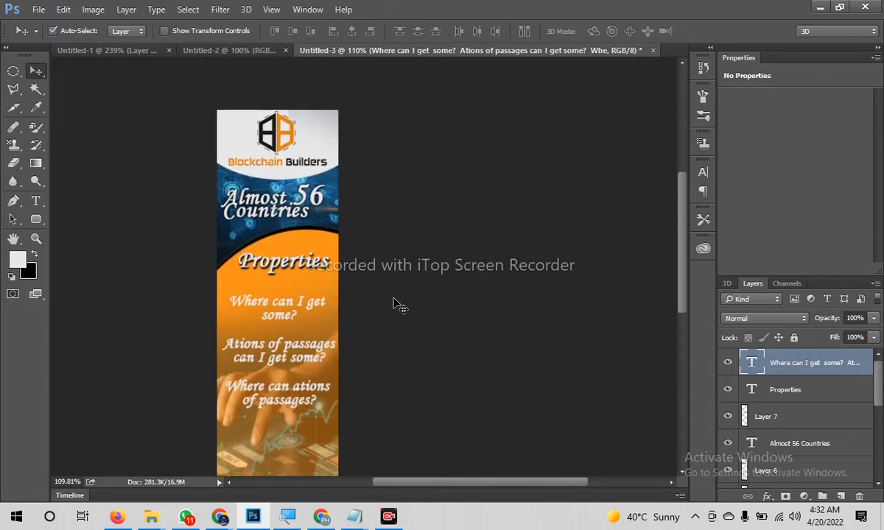
drag(394, 357, 383, 150)
key(space)
mouse_move(288, 253)
mouse_down()
mouse_move(272, 172)
mouse_move(299, 241)
mouse_up()
key(space)
drag(301, 369, 310, 260)
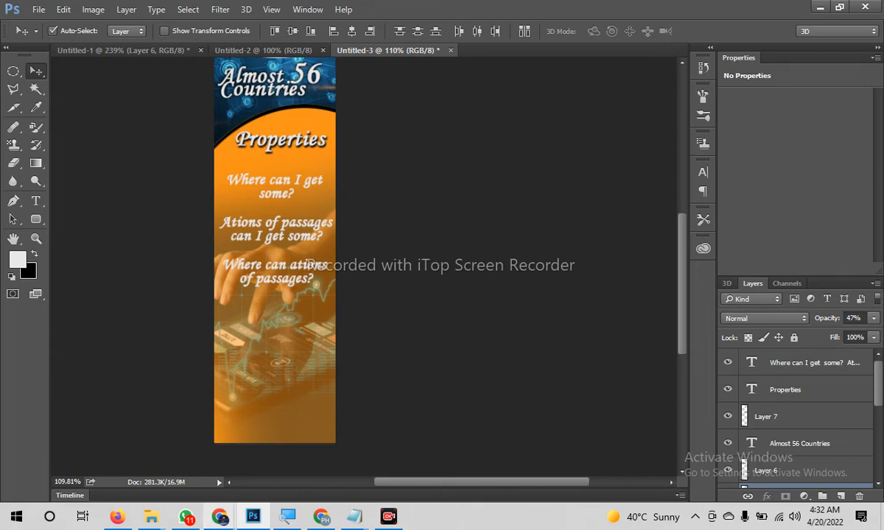
Switch to the WhatsApp group chat, highlight the four web banner sizes in the message, and return to Photoshop
click(186, 516)
key(alt+Tab)
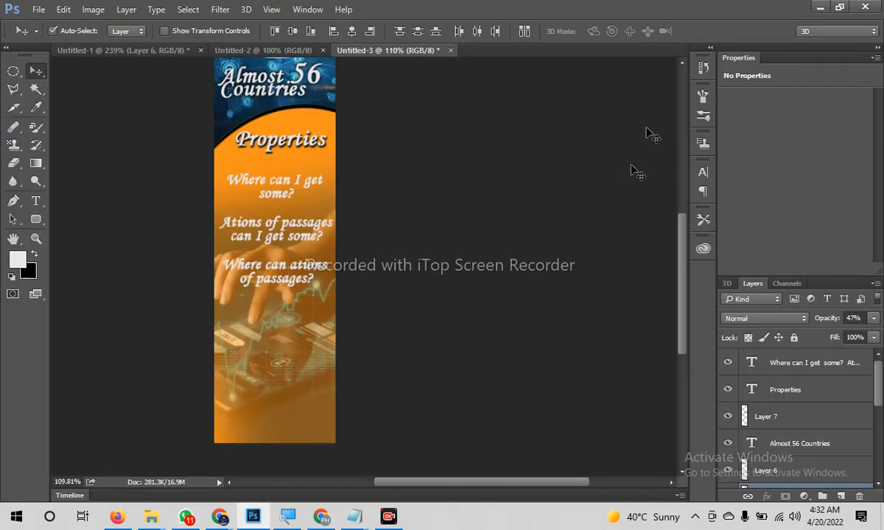
key(alt+Tab)
drag(771, 441, 678, 368)
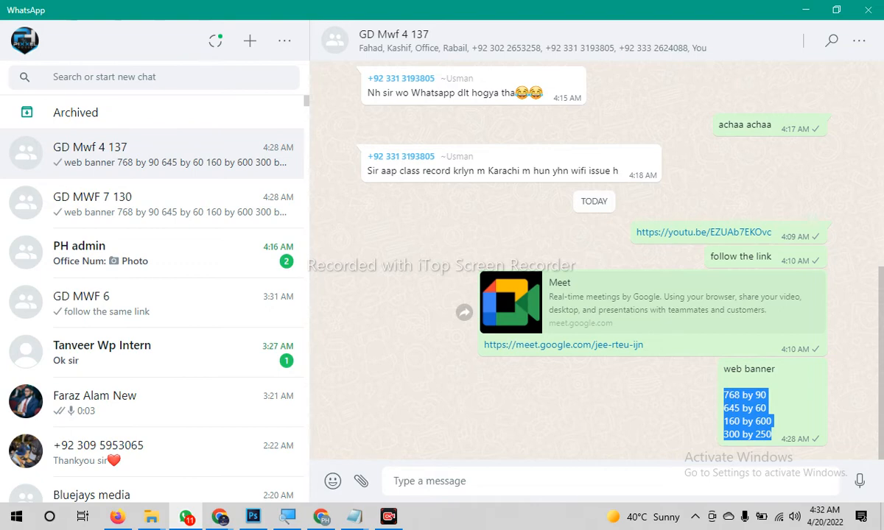
key(alt+Tab)
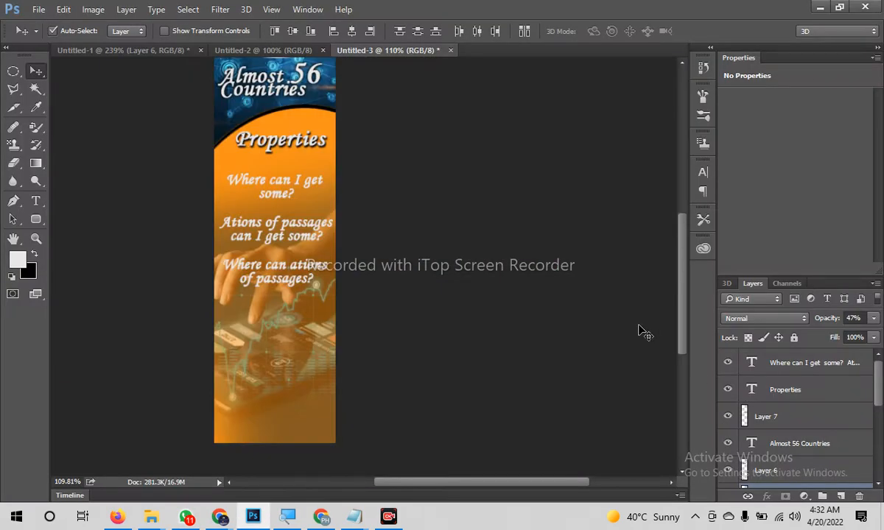
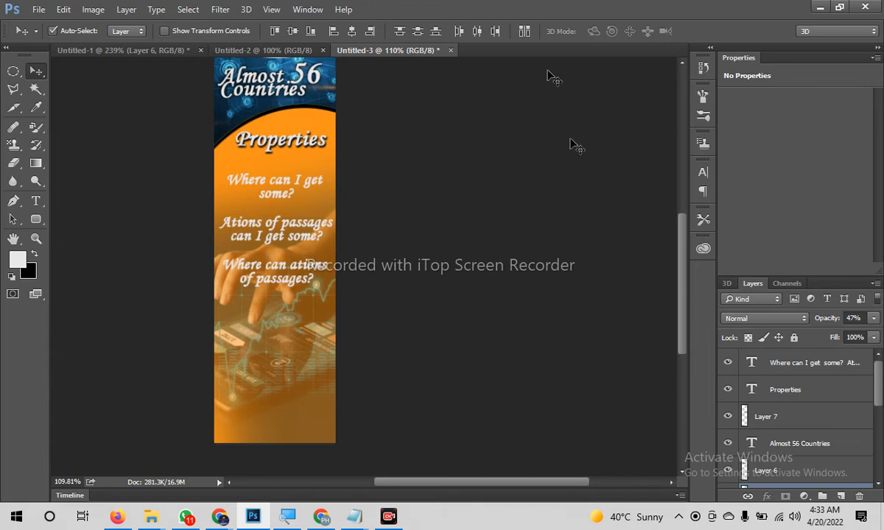
Check the WhatsApp group chat for replies to the banner task and go back to Photoshop
click(185, 516)
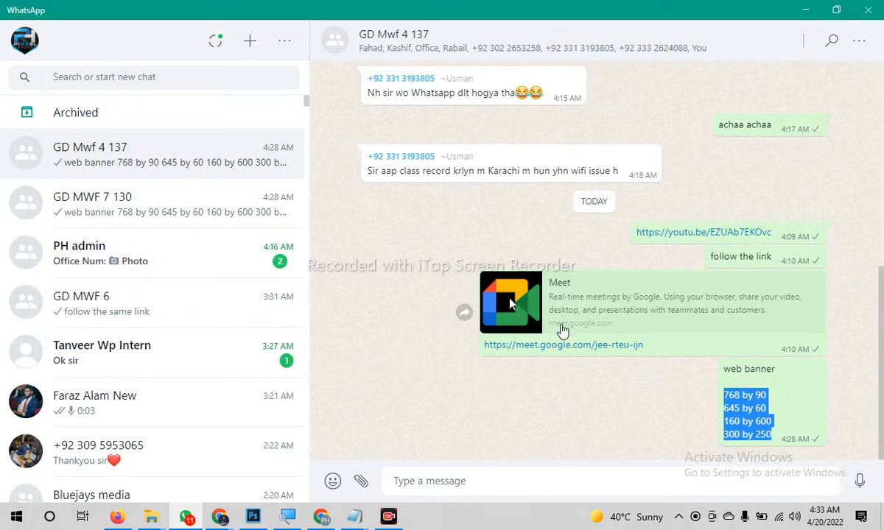
click(509, 479)
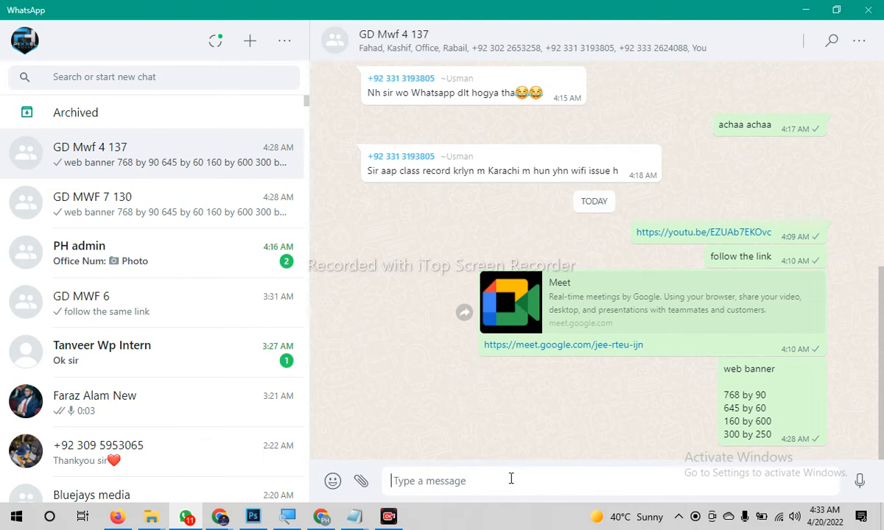
key(alt+Tab)
key(alt+Tab)
key(alt+Tab)
key(alt+Tab)
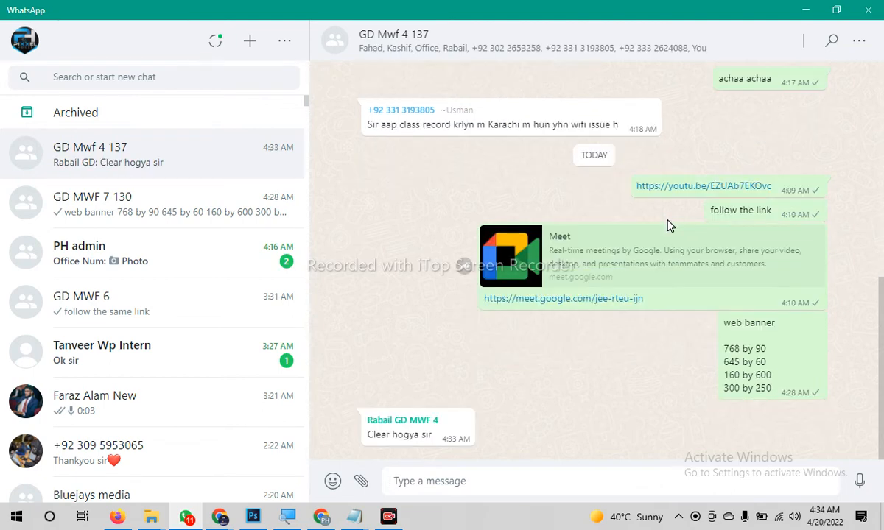
click(253, 516)
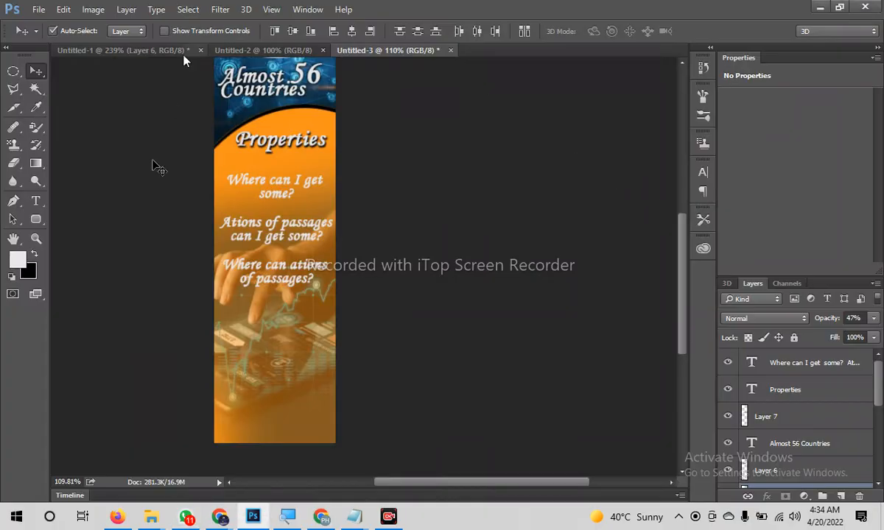
Switch to File Explorer through the stu desktop shortcut and open the images folder on Local Disk (G:)
click(880, 517)
double_click(801, 95)
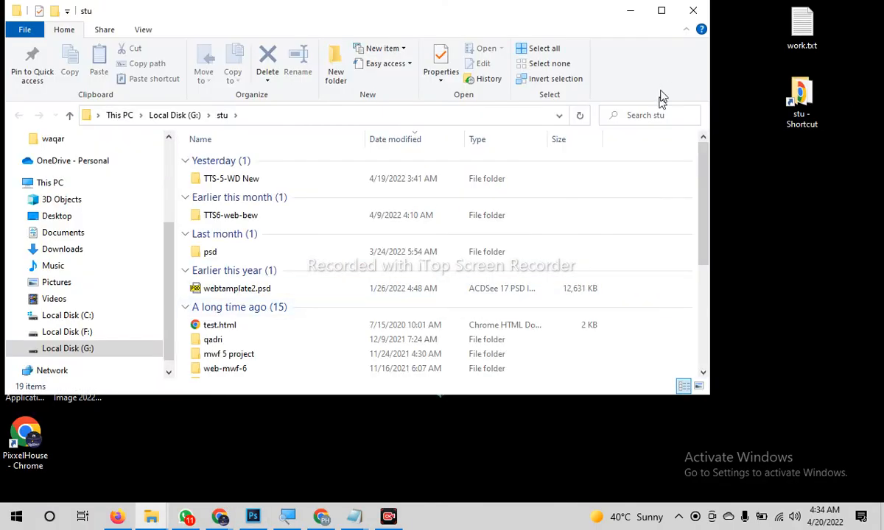
click(666, 13)
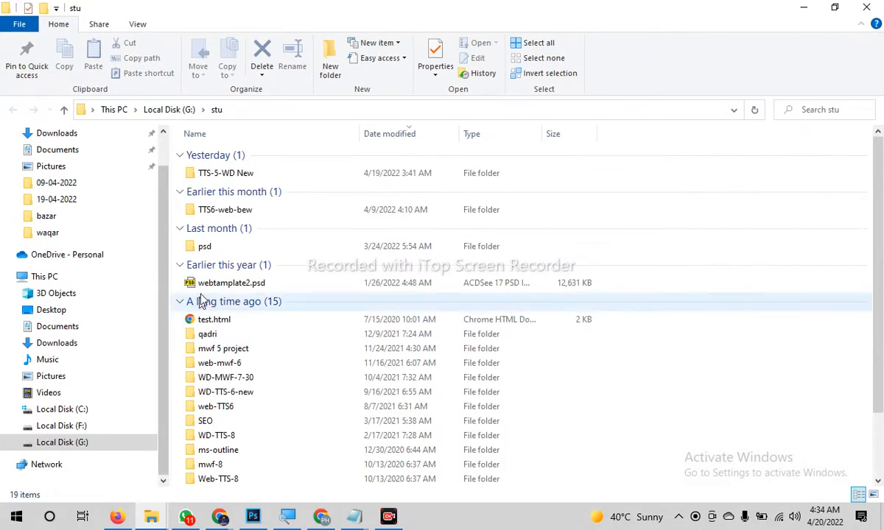
scroll(203, 309, down, 1)
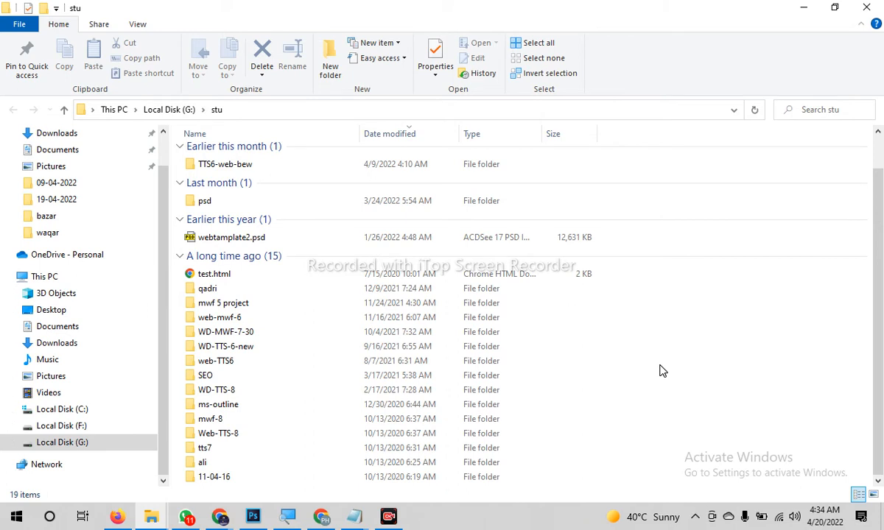
click(165, 109)
key(i)
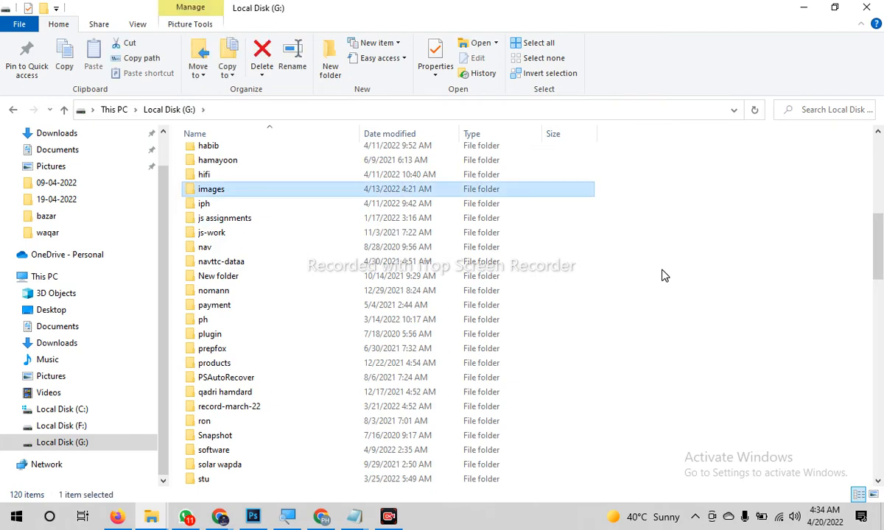
key(Return)
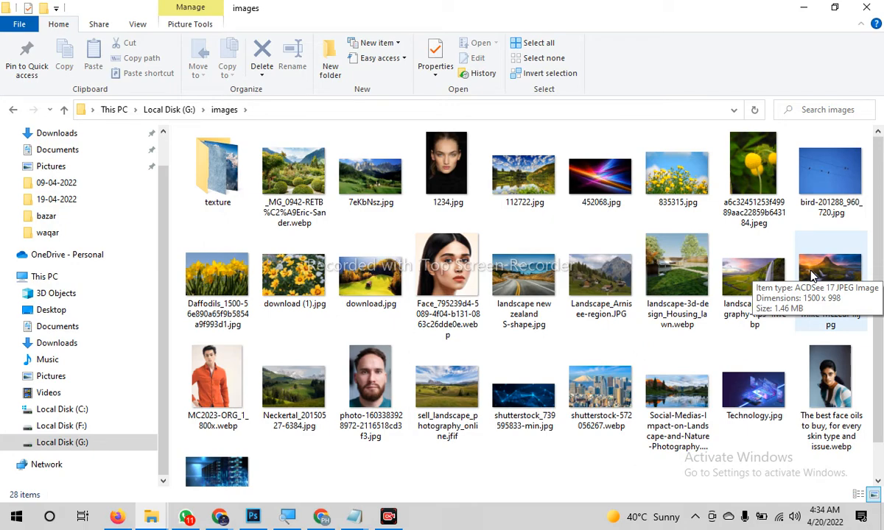
Open a6c32451253f49989aac22859b643184.jpeg in Photoshop and enlarge the Background Eraser brush to size 600
drag(747, 188, 523, 8)
drag(20, 165, 100, 174)
key(bracketright)
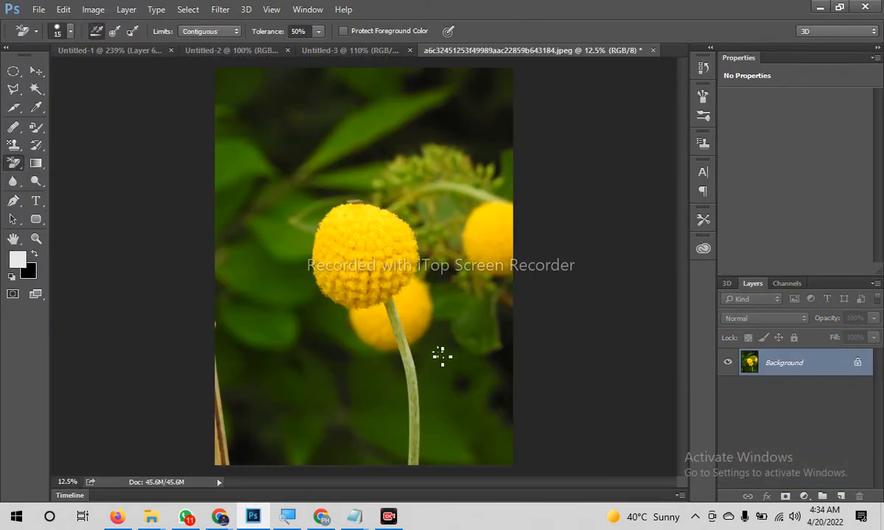
key(bracketright)
key(bracketright)
key(bracketright)
key(bracketright)
key(bracketright)
key(bracketright)
key(bracketright)
key(bracketright)
key(bracketright)
key(bracketright)
key(bracketright)
key(bracketright)
key(bracketright)
key(bracketright)
key(bracketright)
key(bracketright)
key(bracketright)
Undo a trial erase beside the lower stem and set the Background Eraser's tolerance to 10%
click(430, 419)
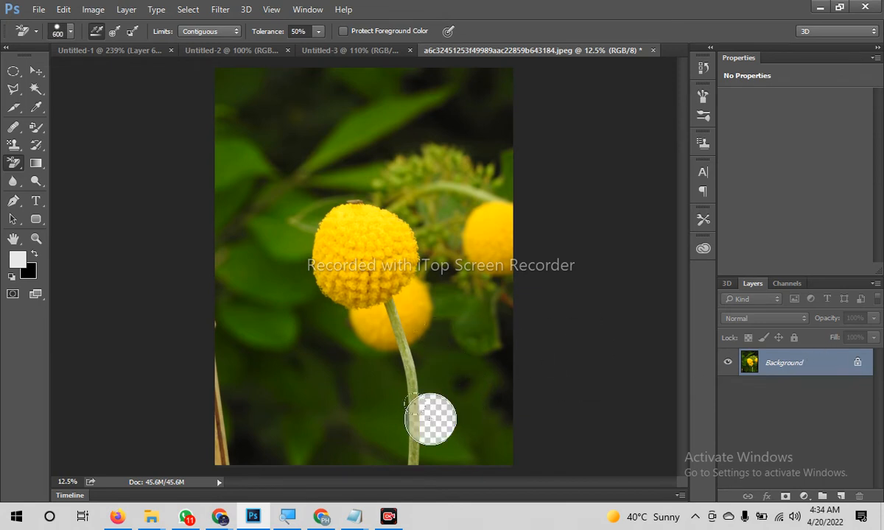
key(ctrl+z)
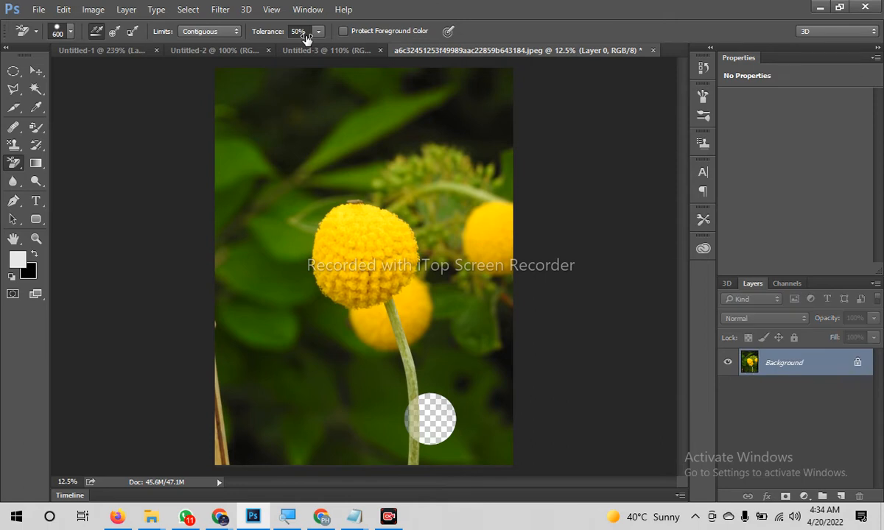
click(296, 31)
text(10)
Erase the green background along the right side of the flower stem with the Background Eraser
click(425, 411)
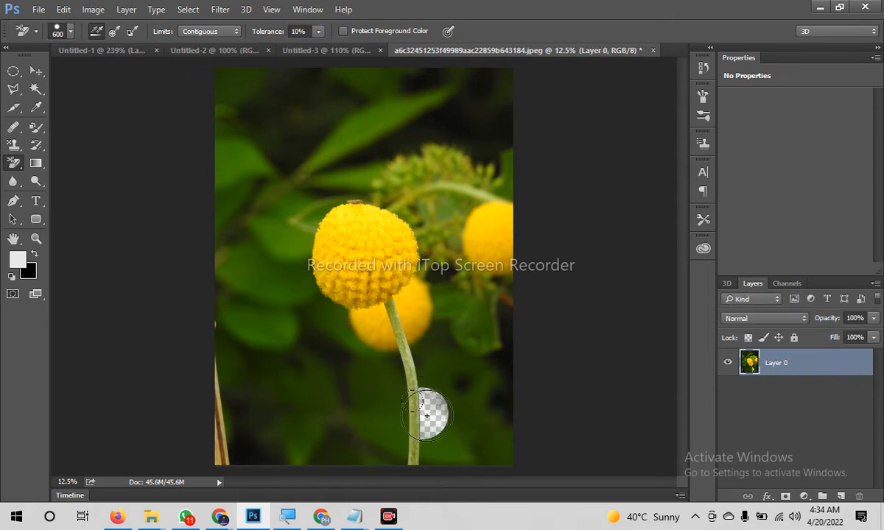
click(428, 385)
click(420, 358)
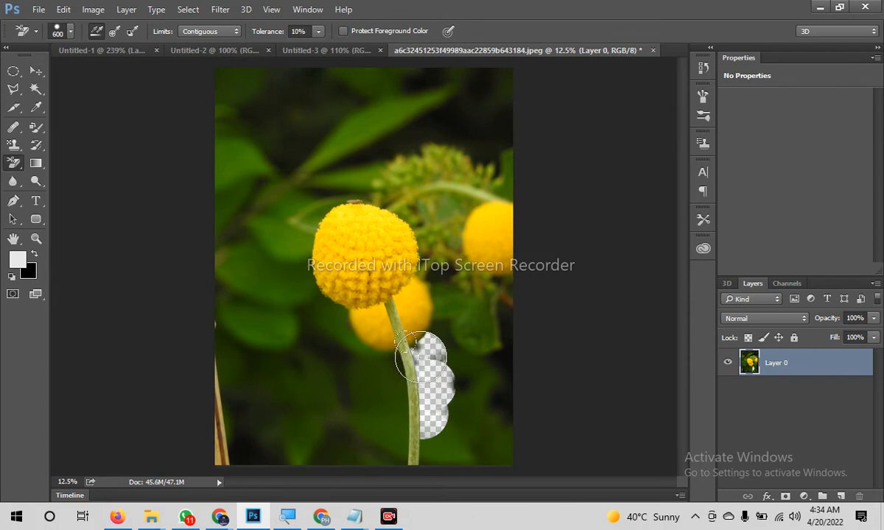
click(424, 445)
click(427, 464)
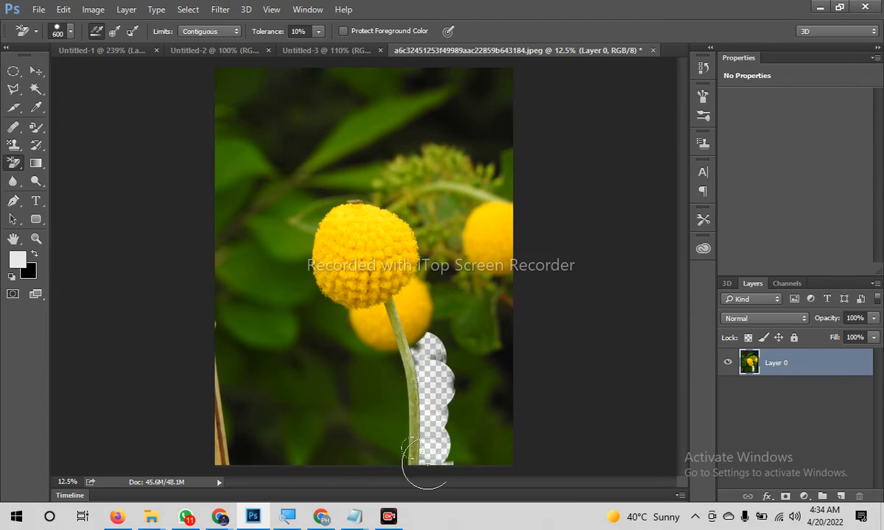
Erase the green background along the left side of the flower stem from the image's bottom edge upward
click(405, 455)
click(404, 429)
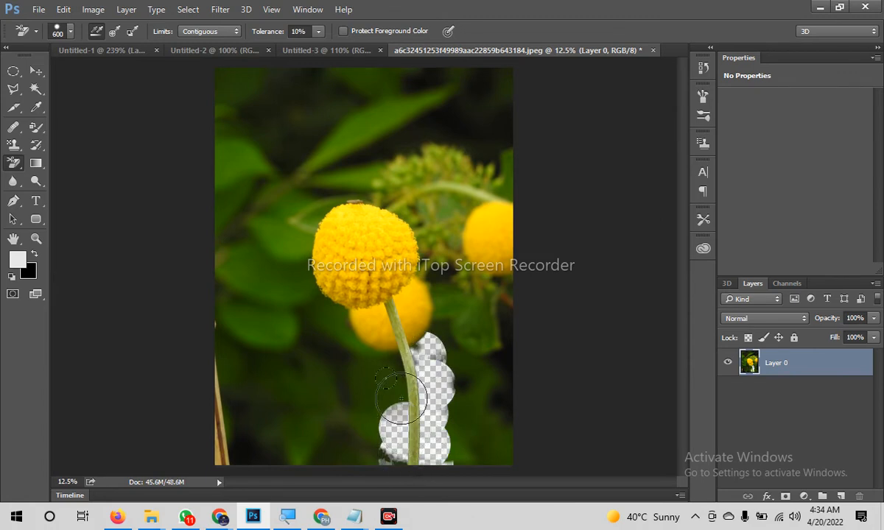
click(401, 394)
click(394, 376)
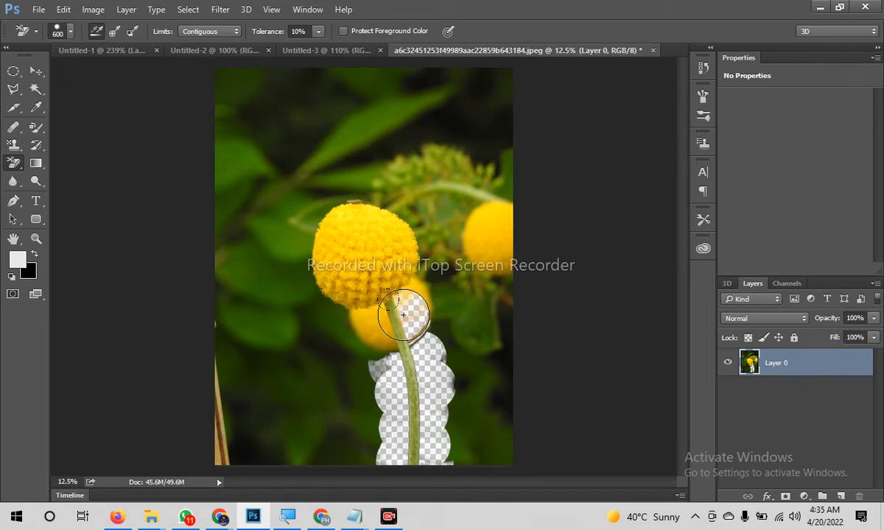
Erase most of the blurred yellow flower behind the upper stem, just below the main flower head
mouse_move(396, 315)
mouse_down()
mouse_move(361, 302)
mouse_move(390, 346)
mouse_move(371, 337)
mouse_move(391, 324)
mouse_move(416, 338)
mouse_up()
click(391, 346)
click(390, 341)
click(416, 339)
click(414, 340)
click(415, 341)
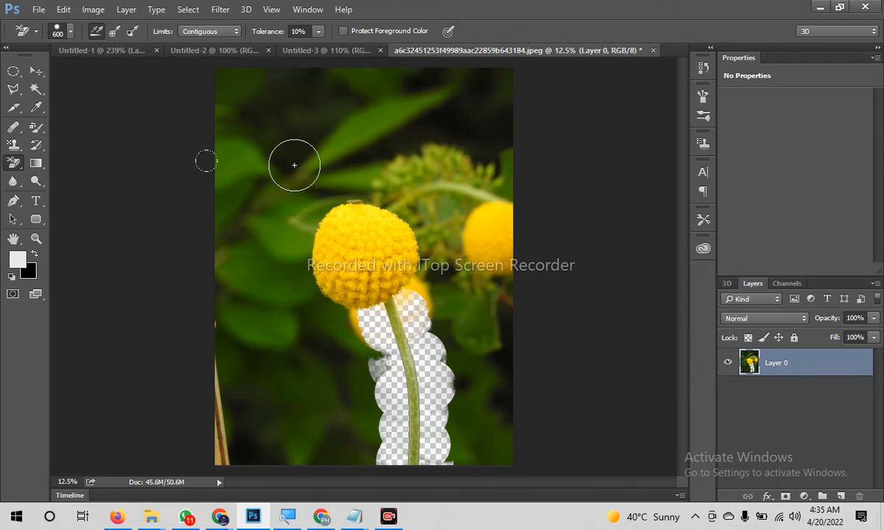
Activate the Magic Eraser tool
right_click(19, 163)
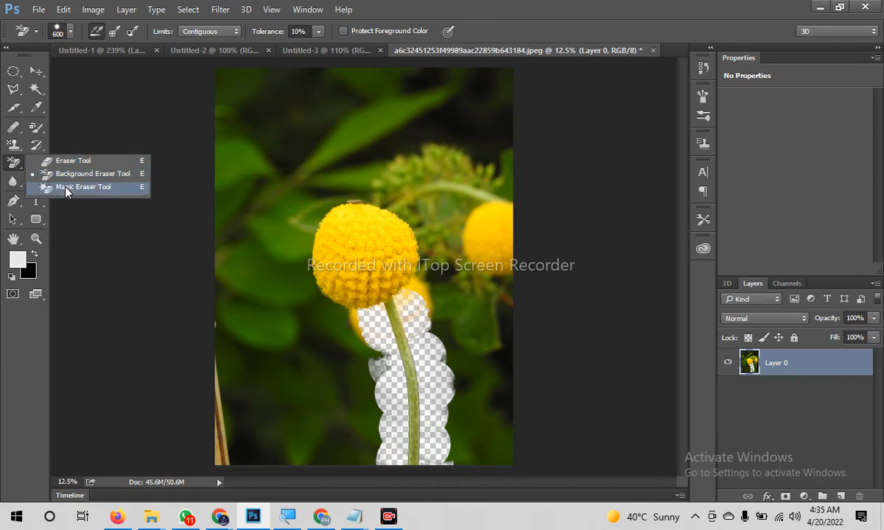
click(74, 181)
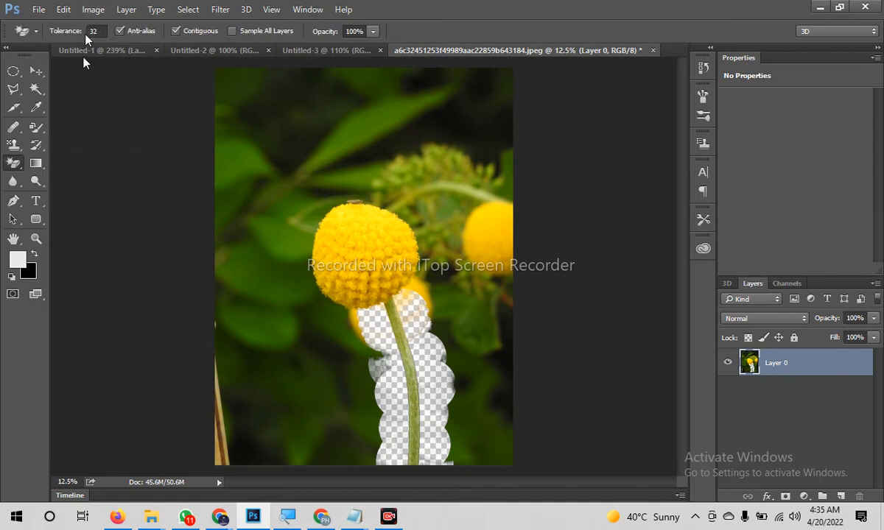
Open the woman's portrait "The best face oils to buy, for every skin type and issue.webp" from the images folder and copy the image
key(alt+Tab)
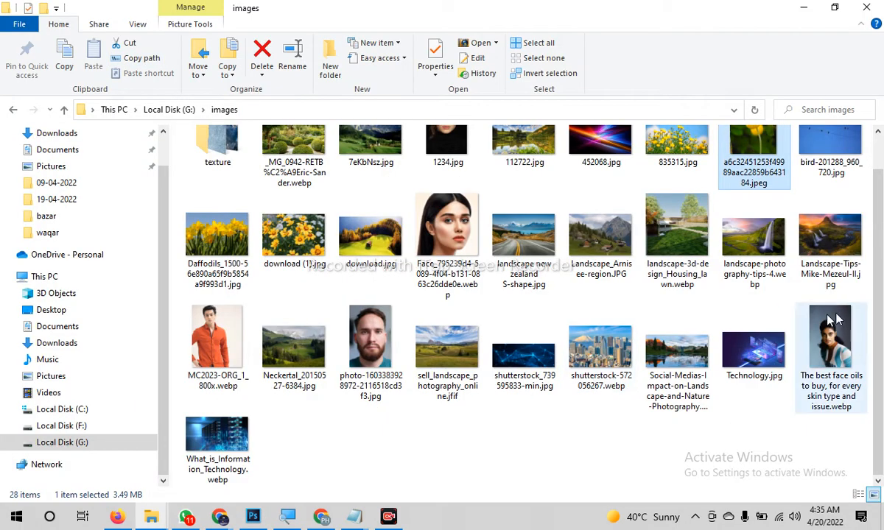
click(834, 340)
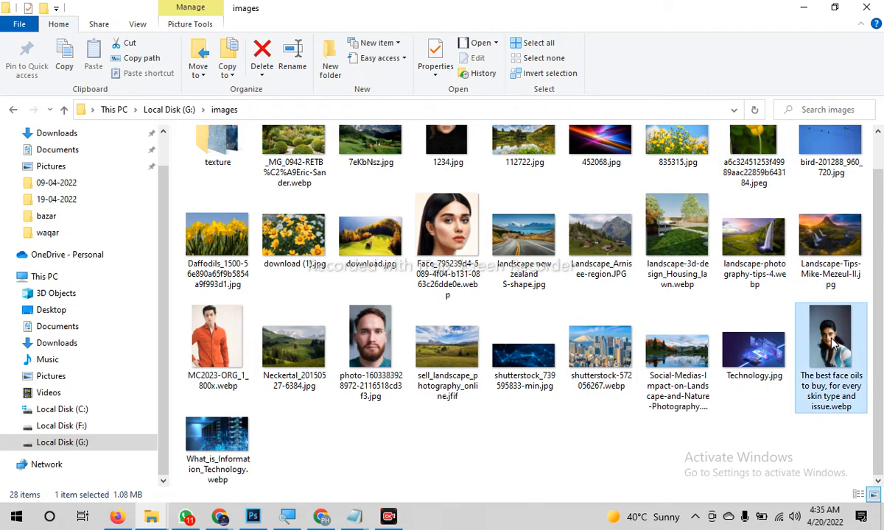
double_click(834, 341)
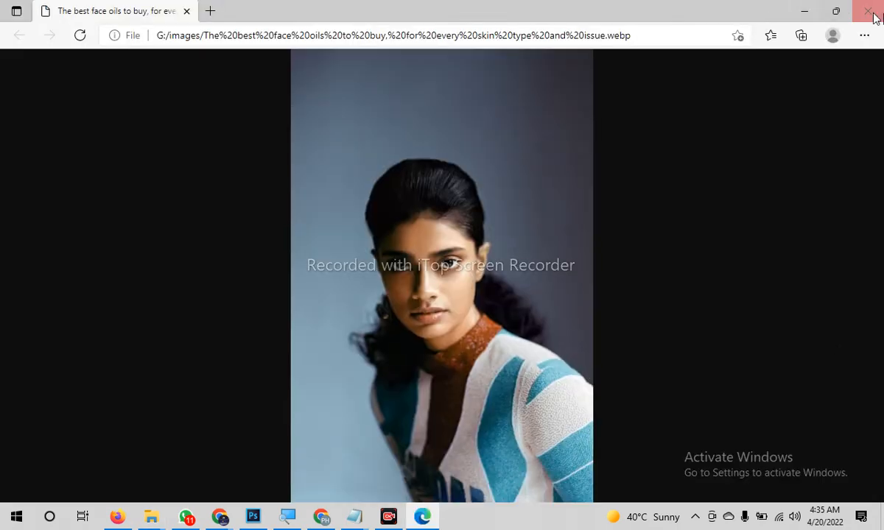
right_click(505, 211)
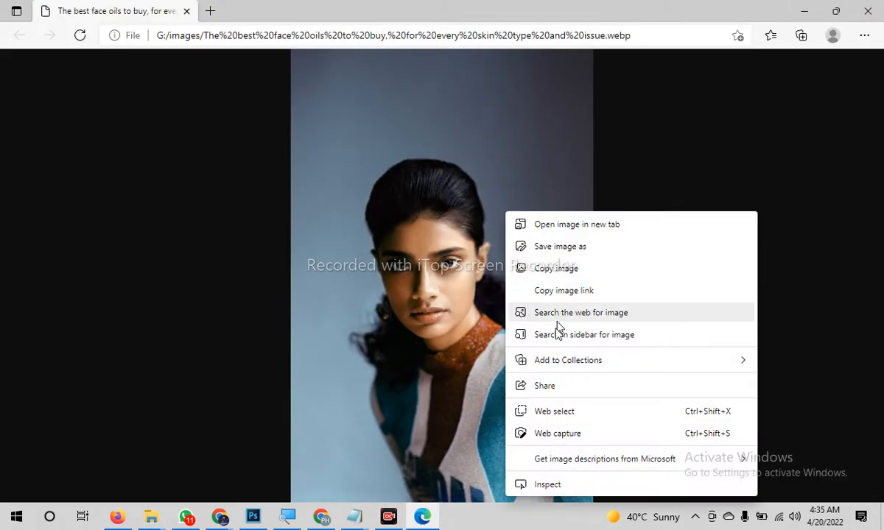
click(565, 270)
Switch to Photoshop and paste the copied portrait into a new document that uses the clipboard's size
click(253, 516)
key(ctrl+n)
key(Return)
key(ctrl+v)
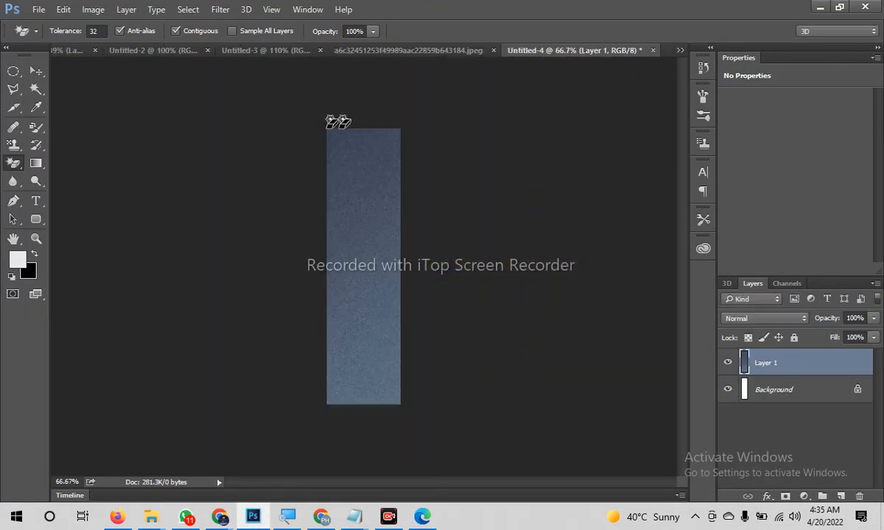
key(ctrl+n)
key(Return)
key(ctrl+v)
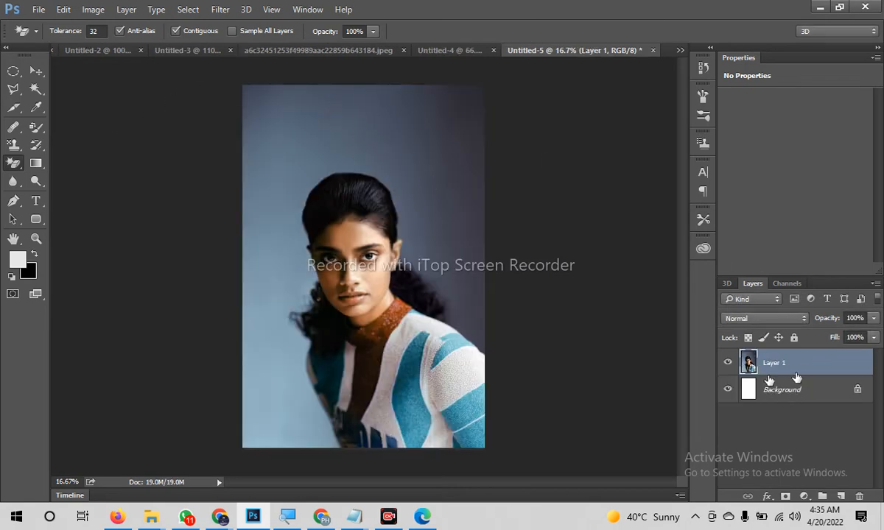
Erase the blue-grey backdrop around the woman's head and along the upper part of the portrait with the Magic Eraser
click(431, 164)
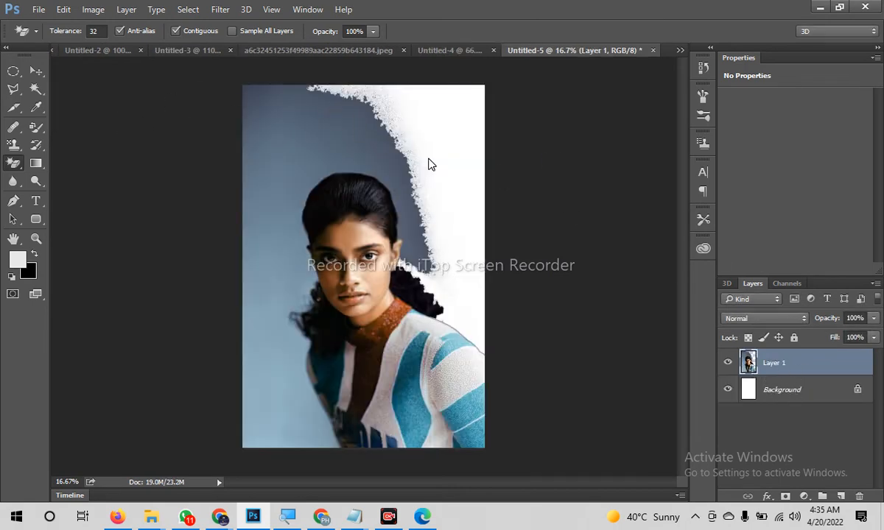
click(296, 158)
click(338, 118)
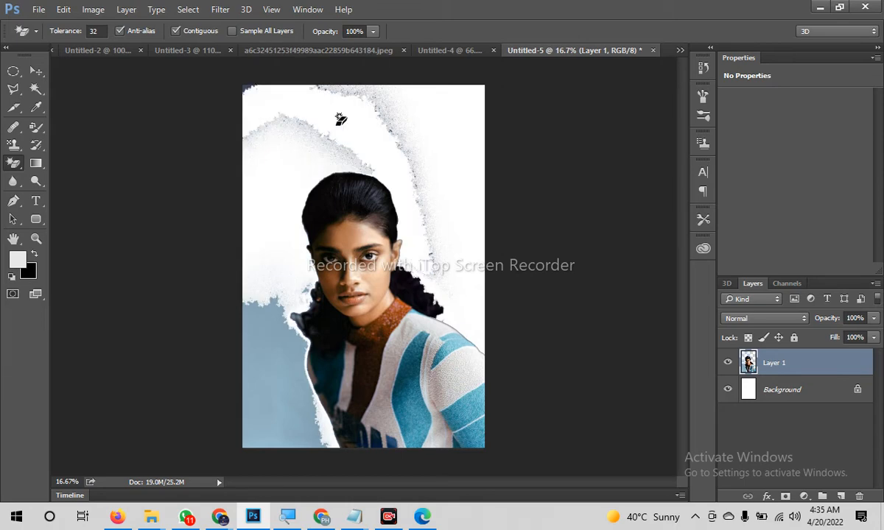
Hide the white Background layer and erase the remaining light blue area beside the woman's shoulder on Layer 1
drag(782, 389, 860, 495)
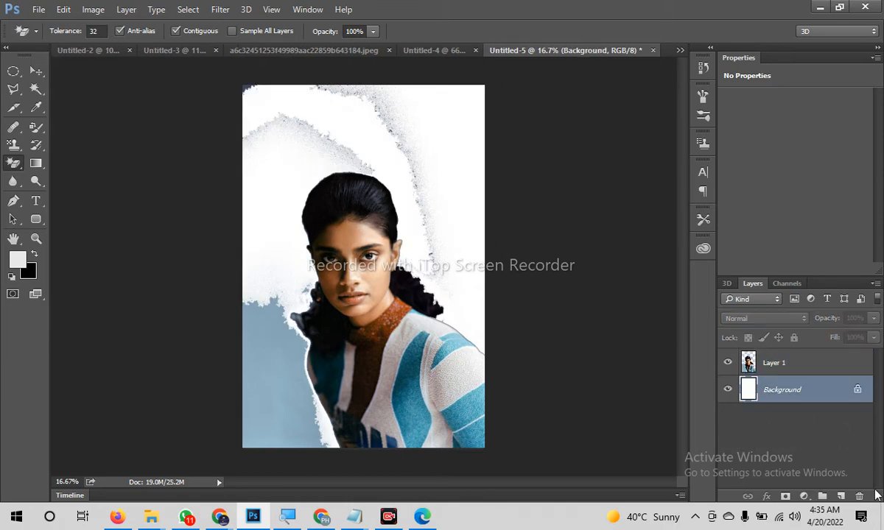
click(728, 389)
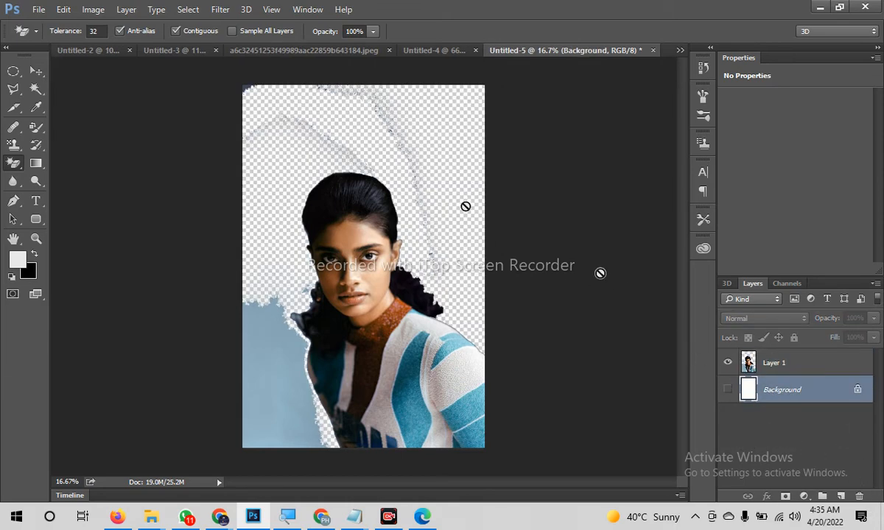
click(263, 310)
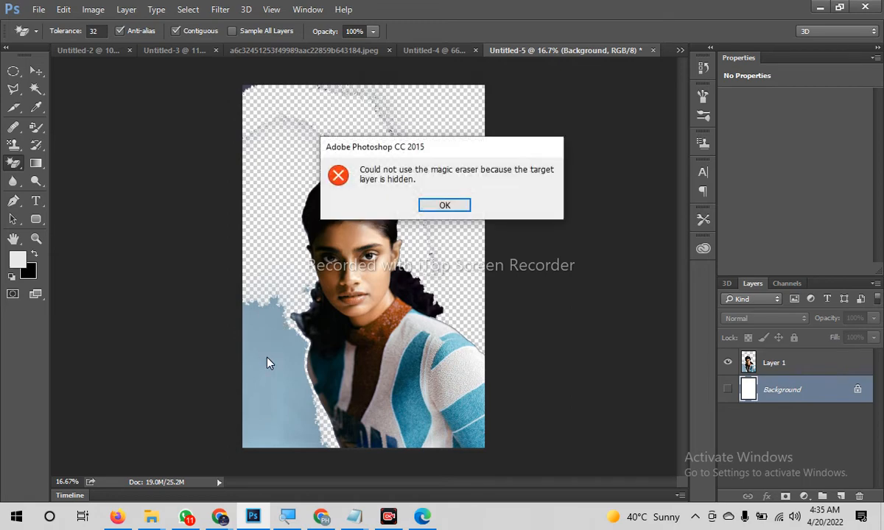
click(443, 209)
click(744, 362)
click(254, 398)
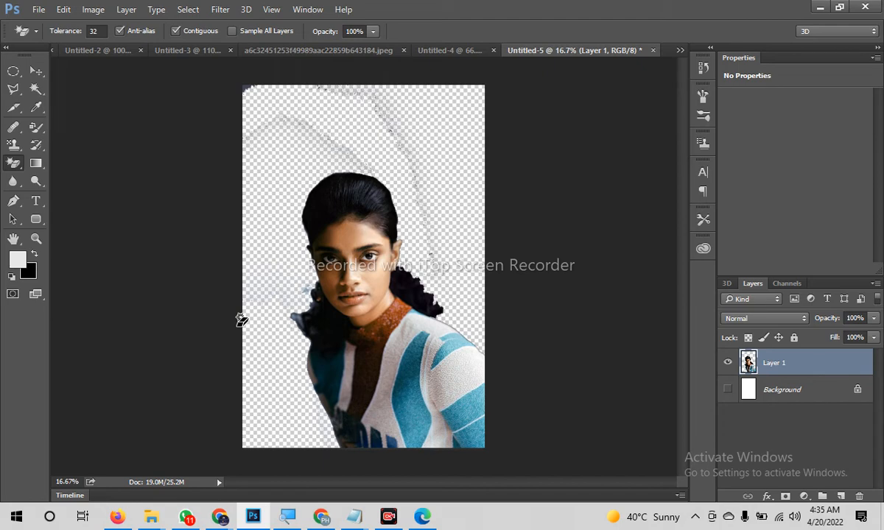
mouse_move(151, 516)
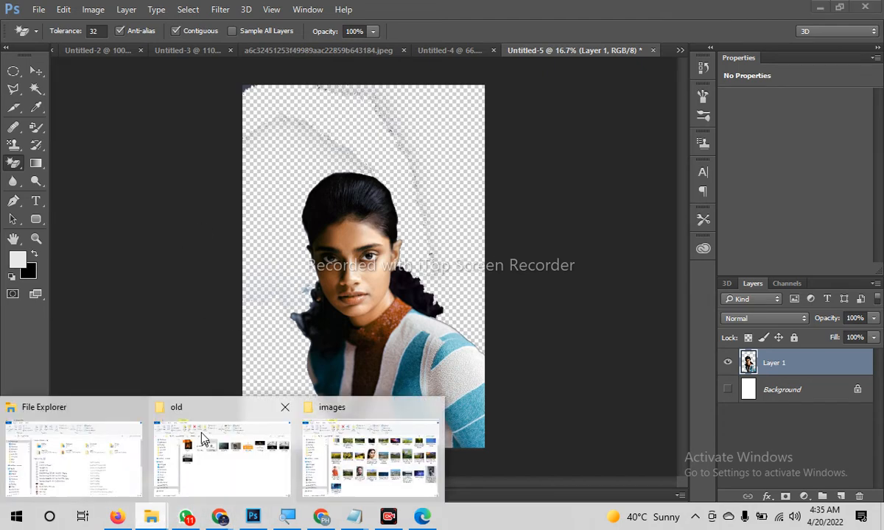
click(413, 449)
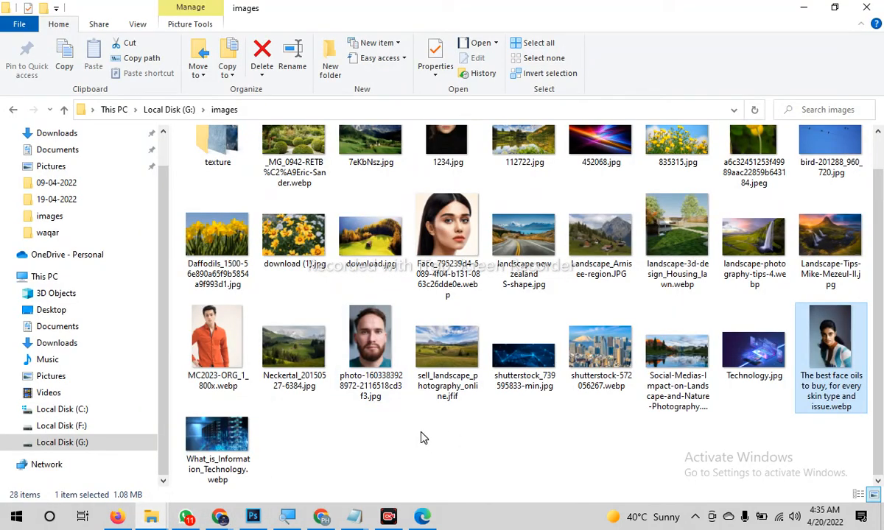
drag(372, 353, 463, 11)
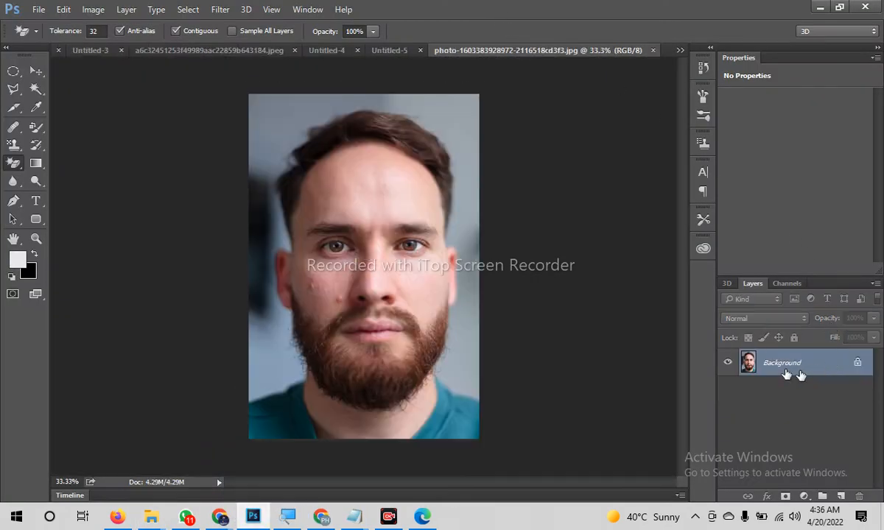
Erase the entire grey backdrop around the bearded man with the Magic Eraser, including the leftover outline and the patch above his ear
click(455, 177)
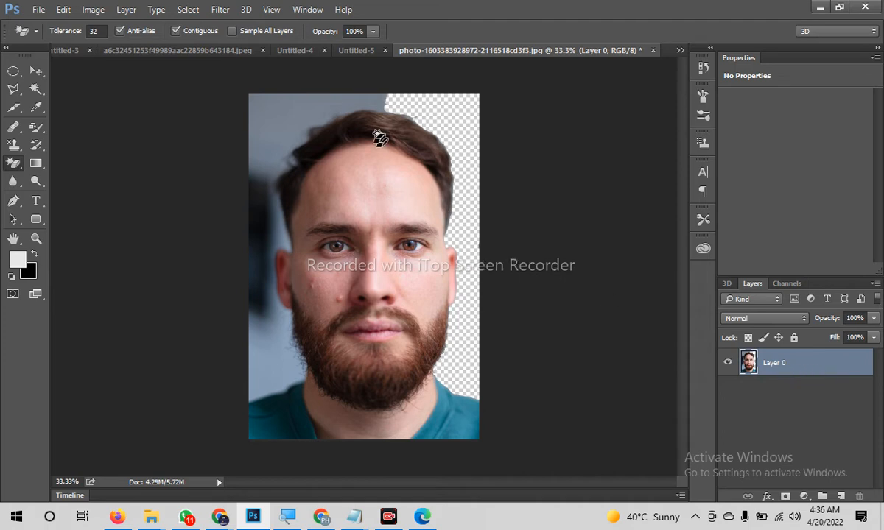
click(345, 107)
click(259, 189)
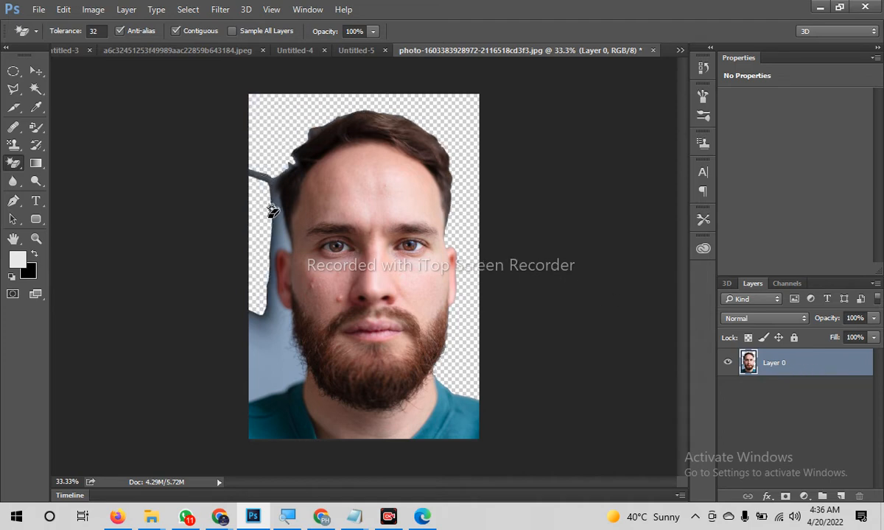
click(267, 220)
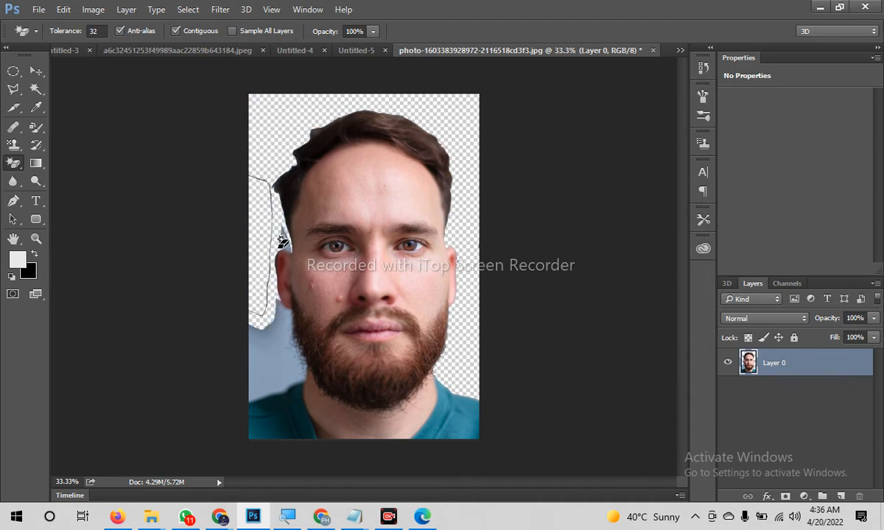
click(271, 324)
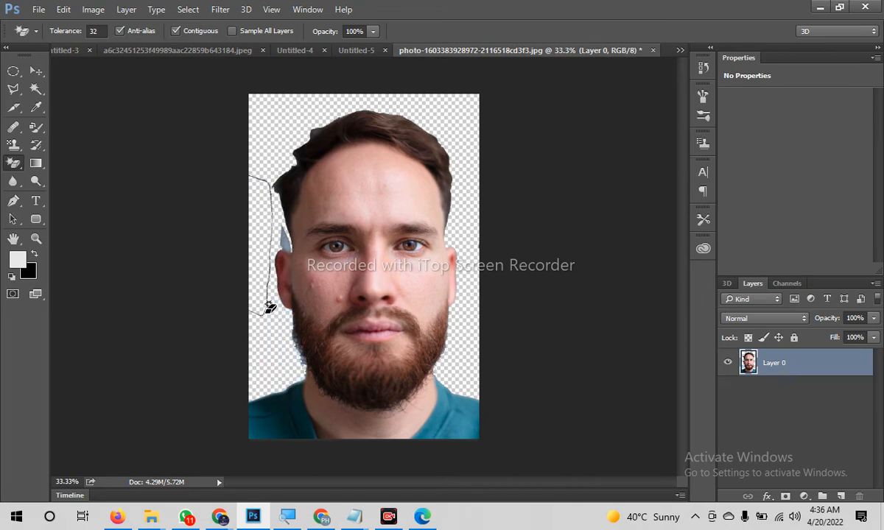
click(266, 310)
click(288, 243)
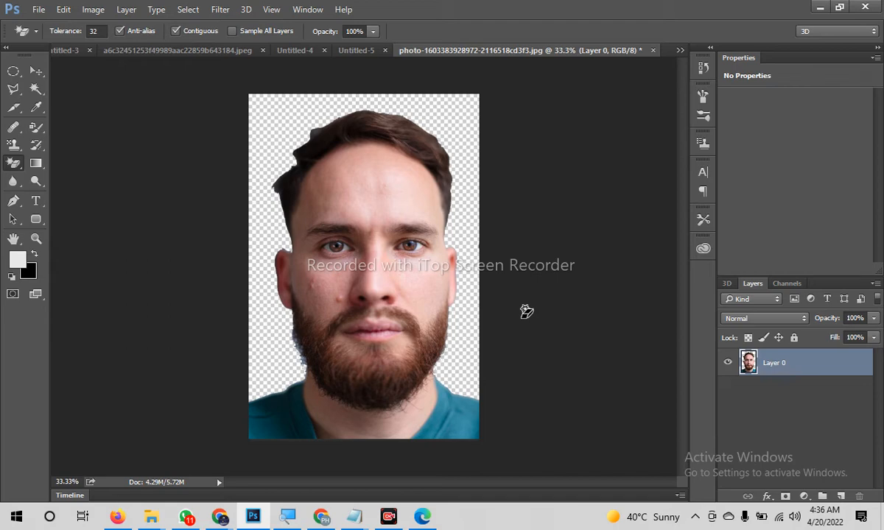
Create a new blank document 851 pixels wide and 315 pixels high
key(ctrl+n)
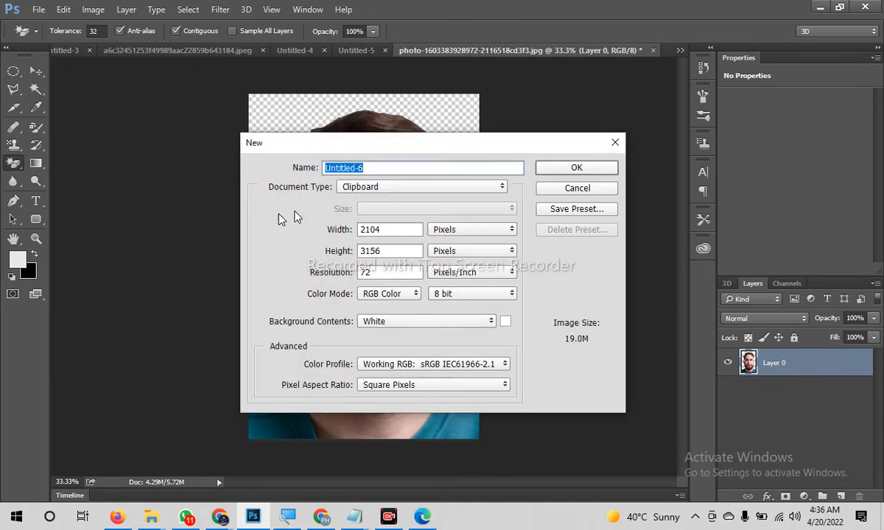
double_click(390, 230)
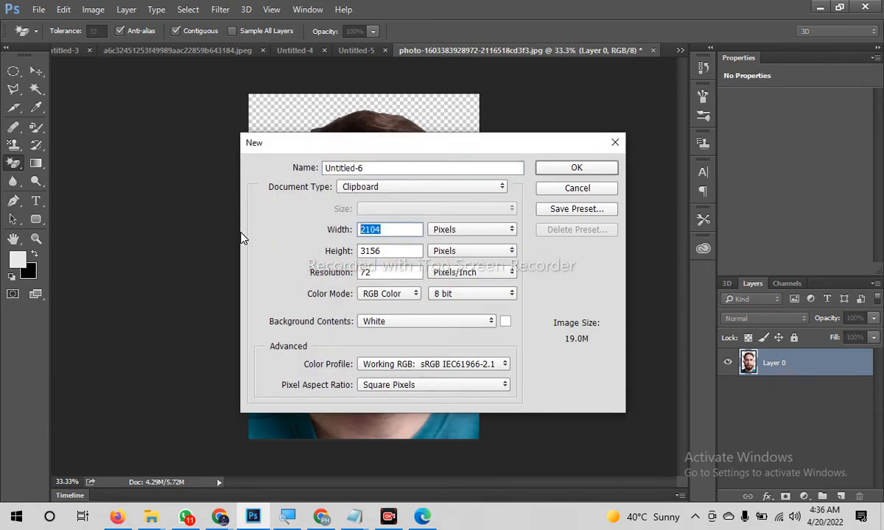
text(8)
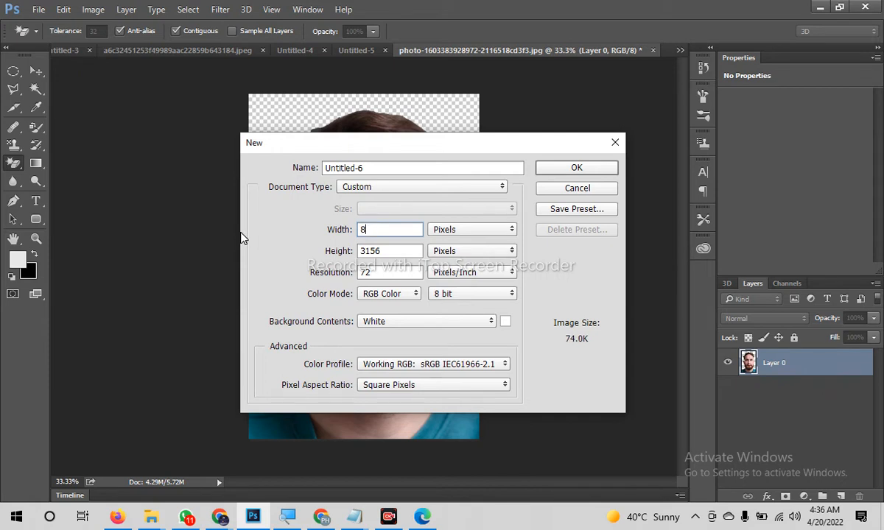
text(151)
key(Tab)
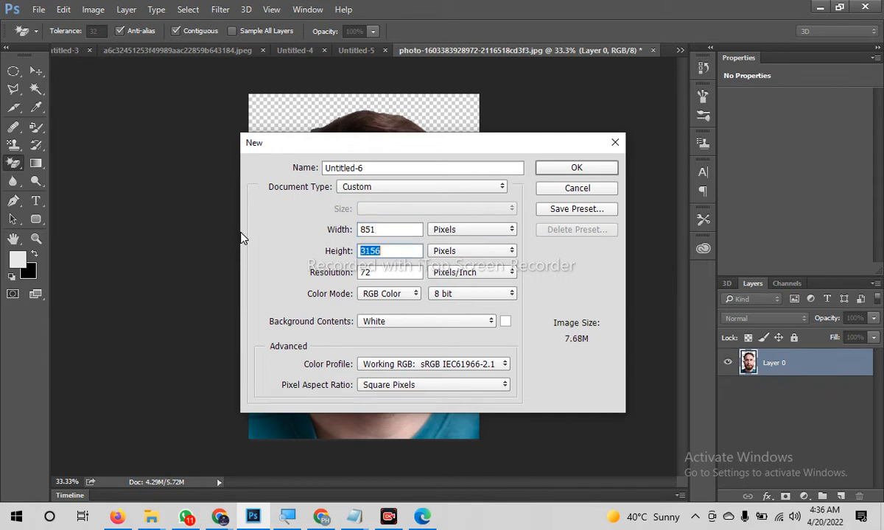
text(315)
key(Return)
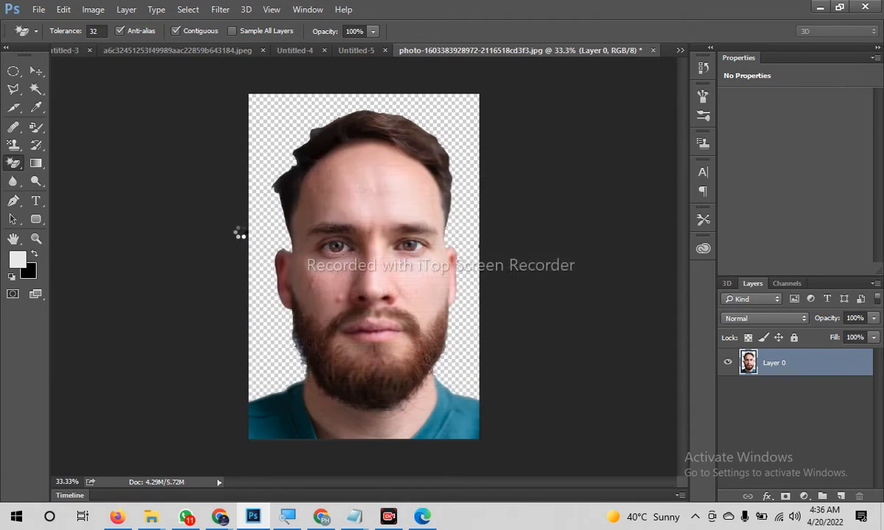
Place Technology.jpg from the images folder into the new 851 × 315 document
click(151, 516)
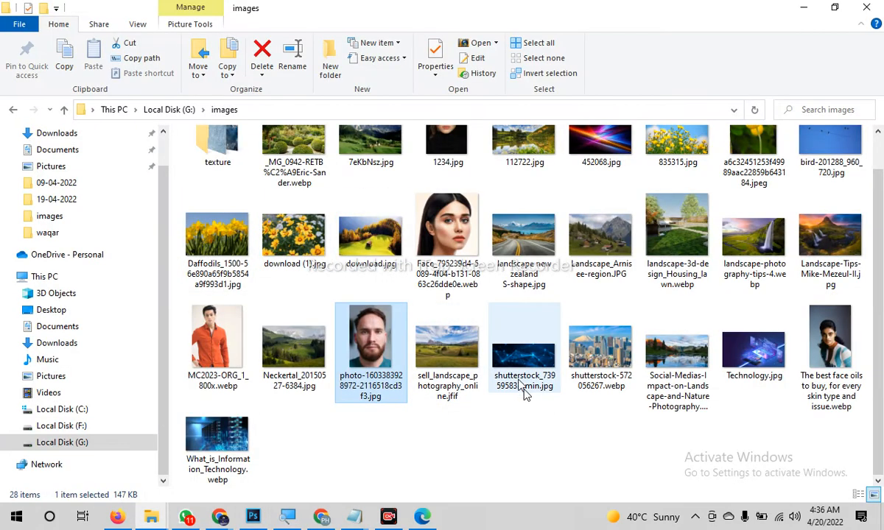
scroll(552, 362, up, 1)
key(alt+Tab)
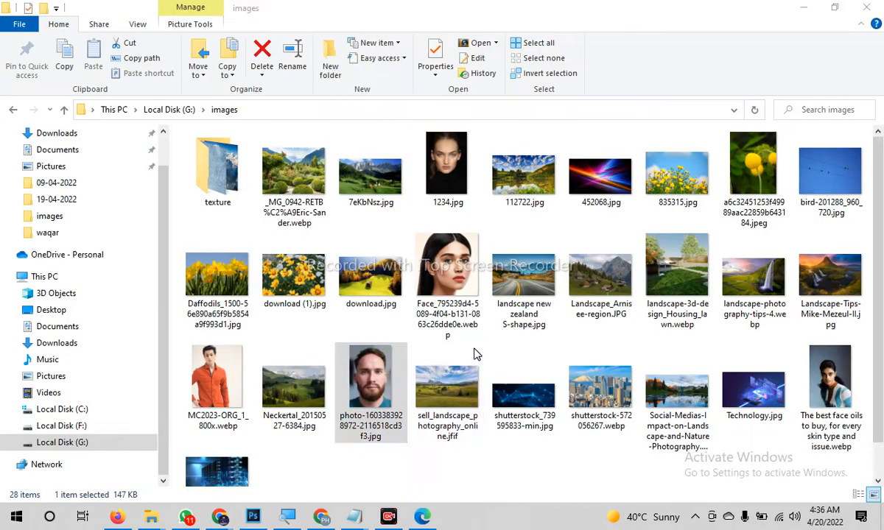
key(alt+Tab)
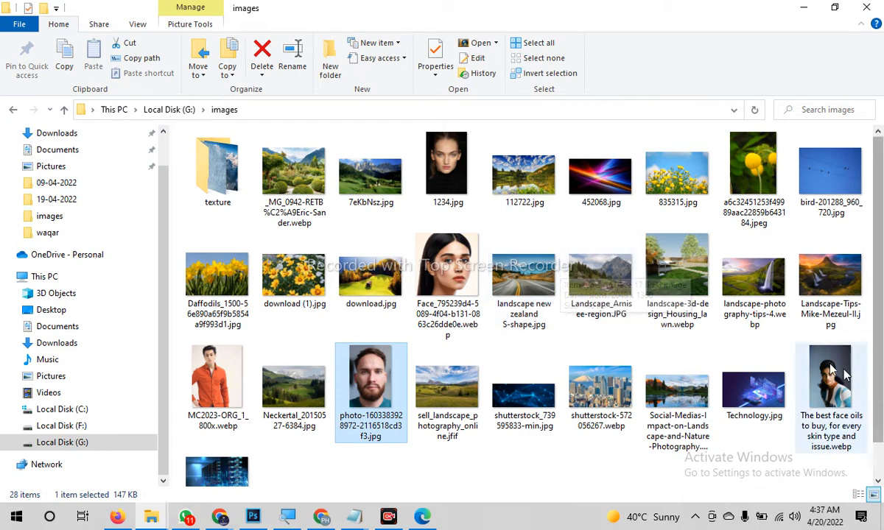
drag(718, 375, 436, 160)
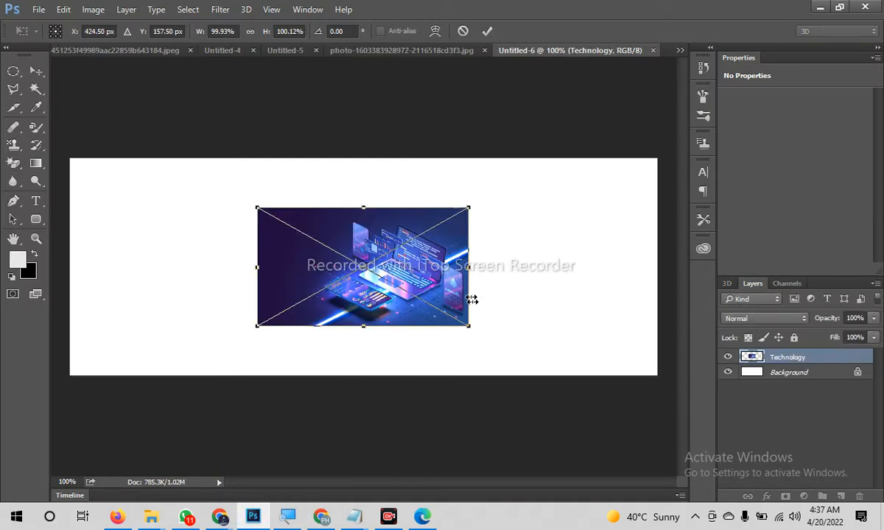
Scale the placed Technology image to about 192%, align it with the canvas's right edge, and commit the placement
drag(469, 208, 566, 153)
drag(451, 310, 474, 300)
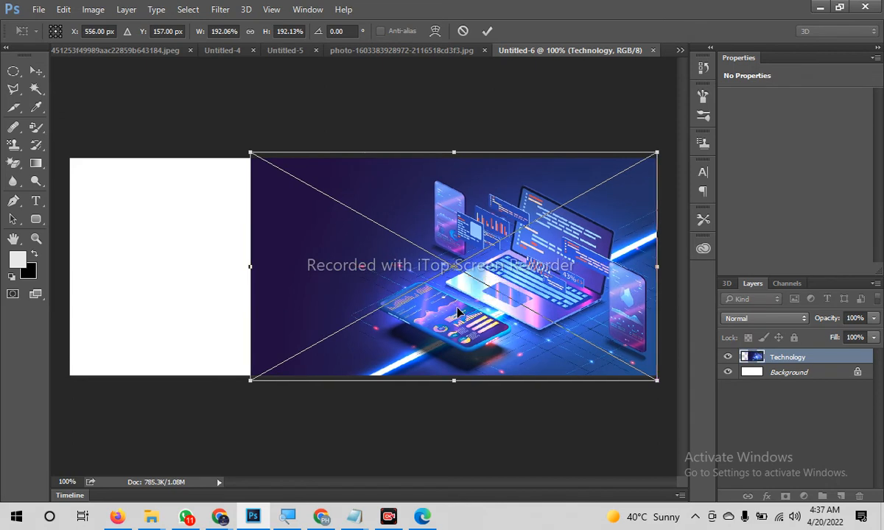
key(Return)
key(v)
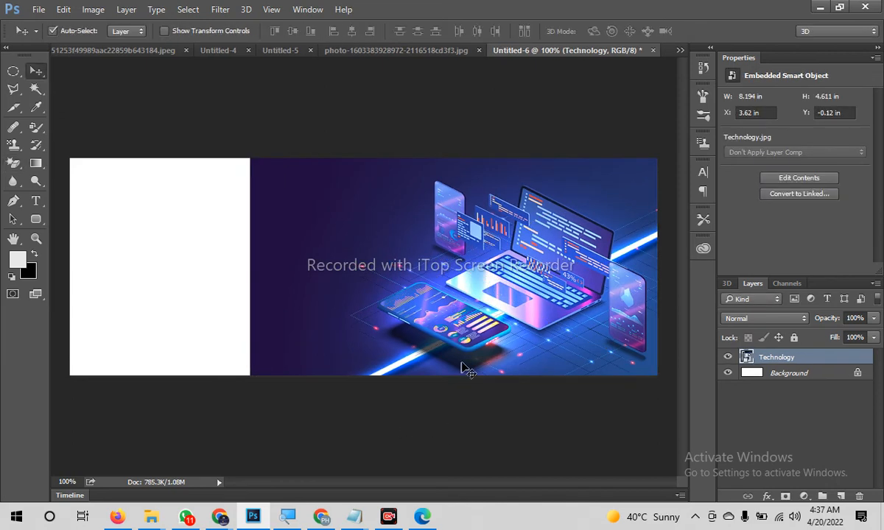
Fill the Background layer with the black background colour and reselect the Technology layer
drag(310, 340, 393, 358)
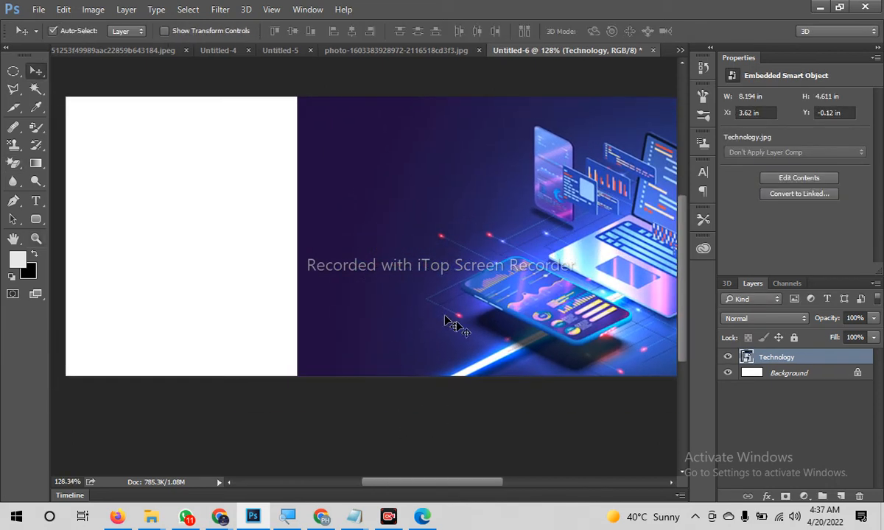
click(788, 375)
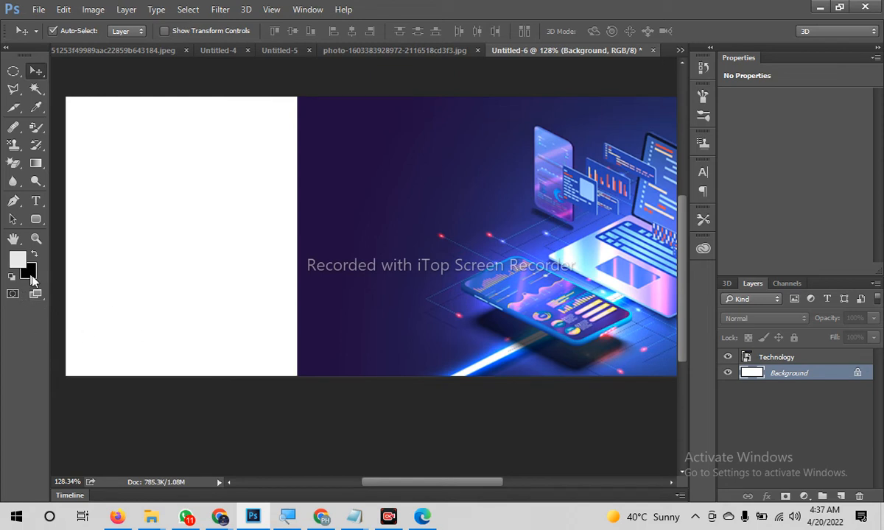
key(ctrl+BackSpace)
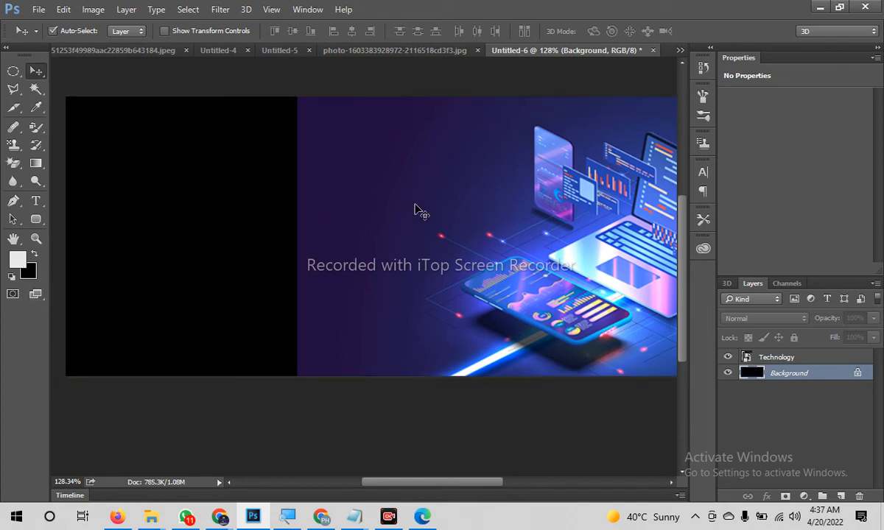
click(434, 229)
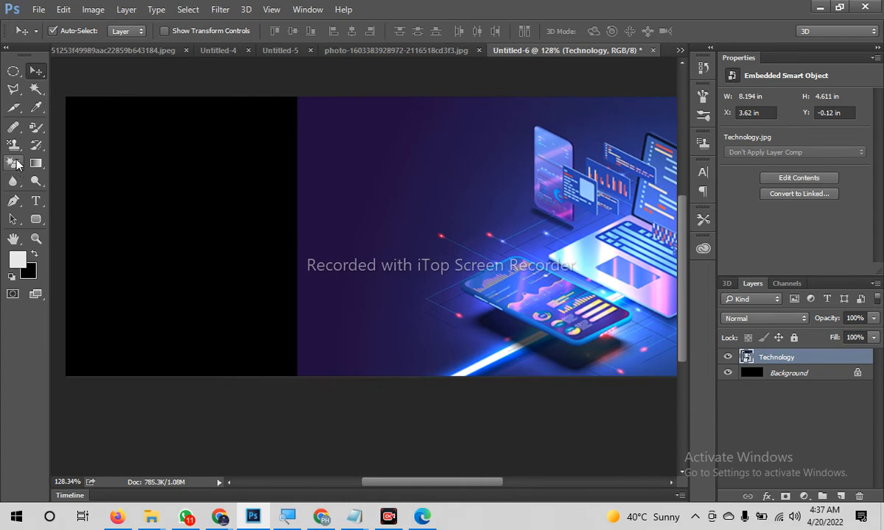
Rasterize the Technology layer and erase its hard left edge with a 250 px Eraser brush
click(13, 163)
click(42, 161)
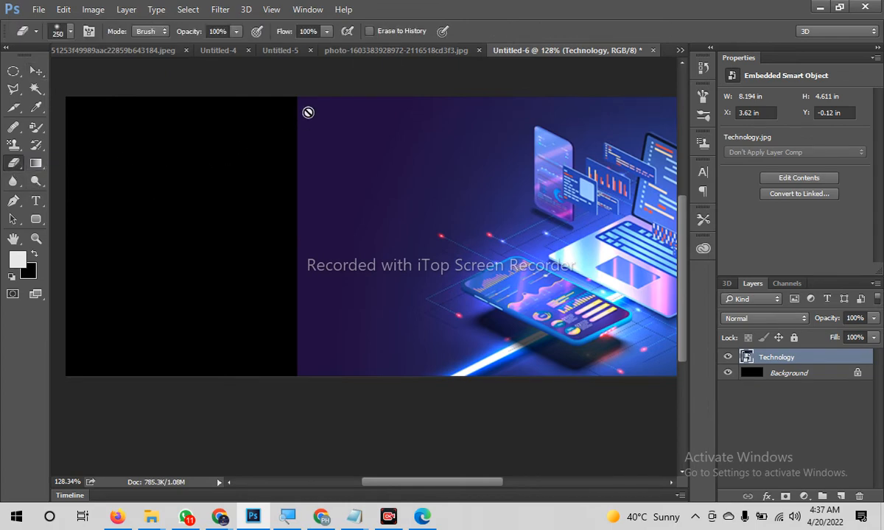
right_click(798, 358)
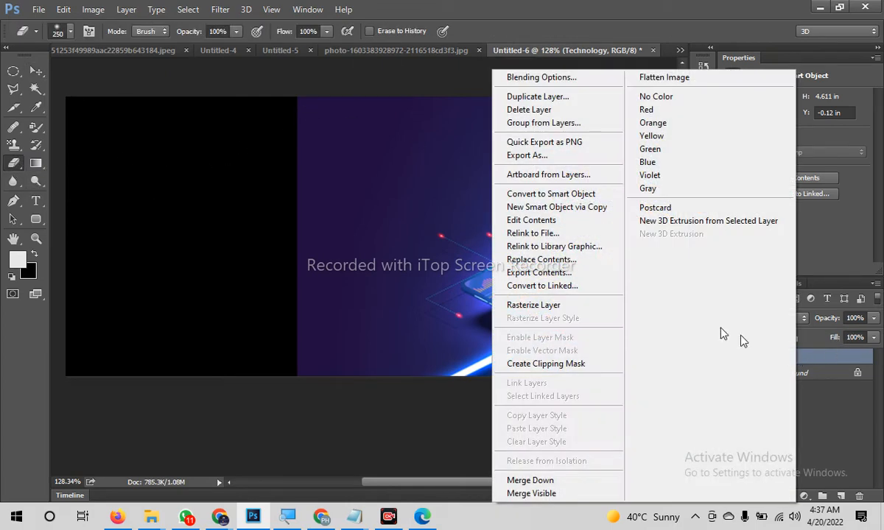
click(545, 304)
drag(259, 201, 276, 326)
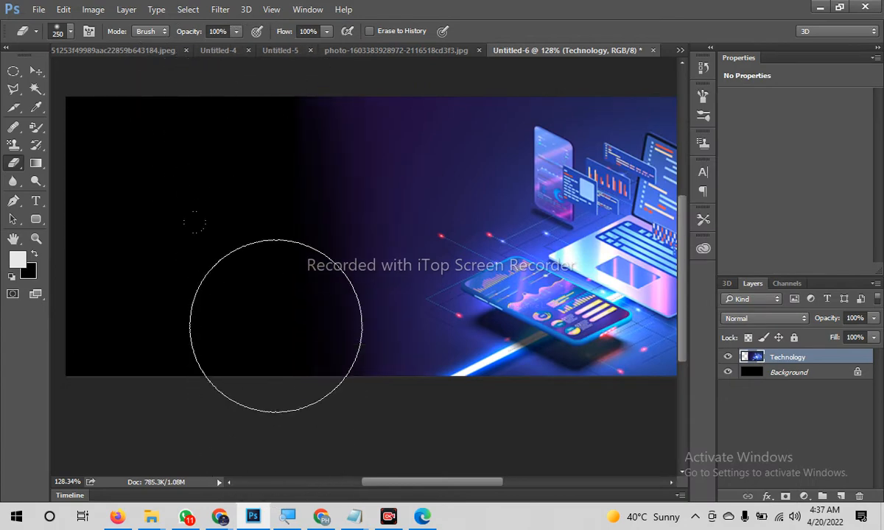
Enlarge the Eraser brush to 700 px and fade the Technology image's left side broadly into the black background
key(bracketright)
key(bracketright)
key(bracketright)
key(bracketright)
key(bracketright)
key(bracketright)
key(bracketright)
click(250, 333)
click(207, 311)
click(179, 344)
click(177, 344)
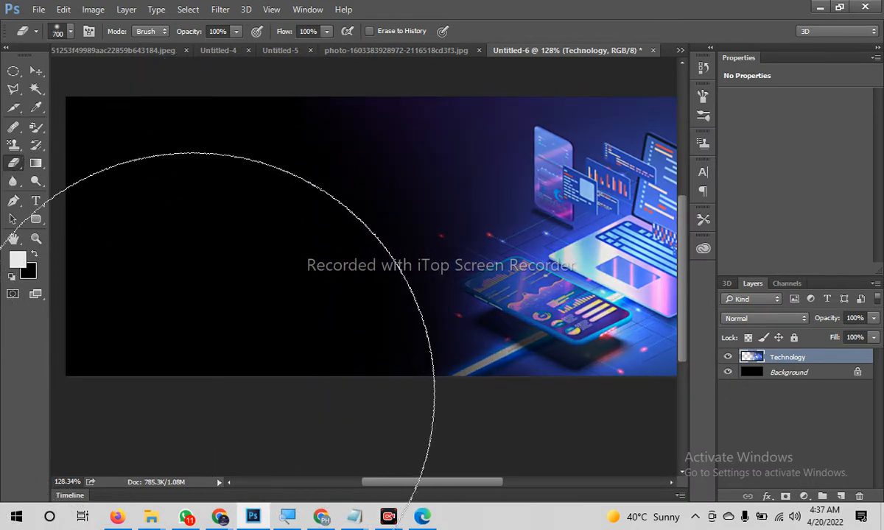
key(z)
drag(258, 410, 184, 360)
drag(347, 386, 391, 420)
key(v)
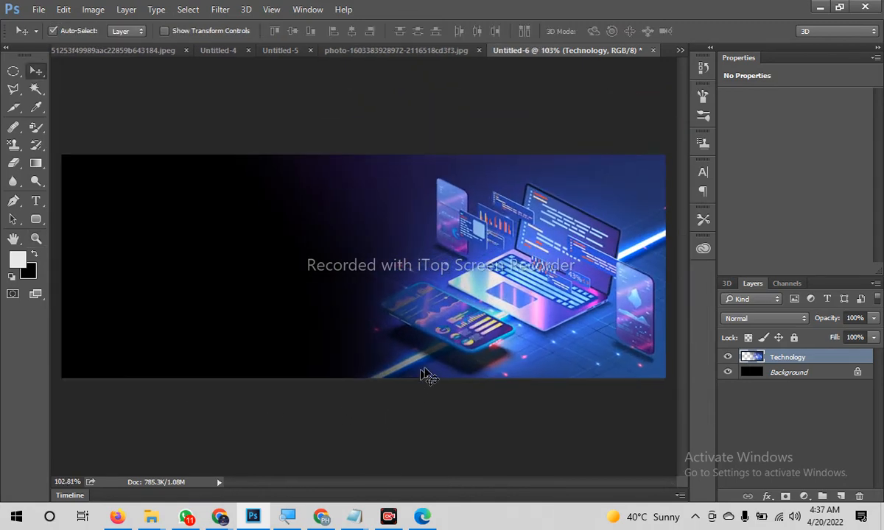
Switch to the Google Meet call in Chrome, admit the waiting participant, and return to Photoshop
key(alt+Tab)
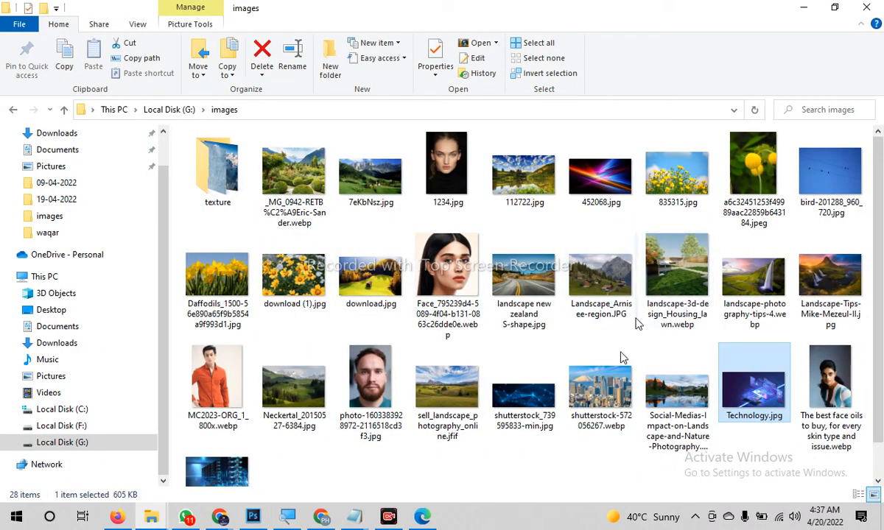
key(alt+Tab)
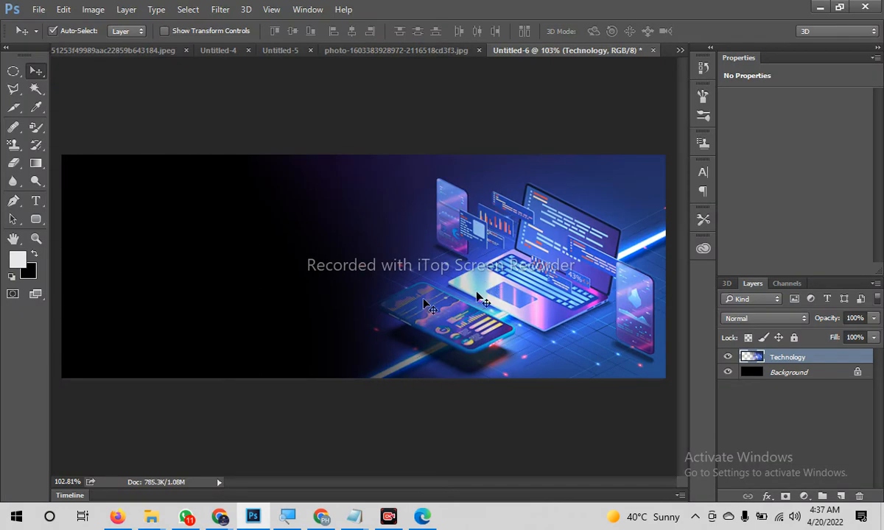
click(321, 516)
click(181, 8)
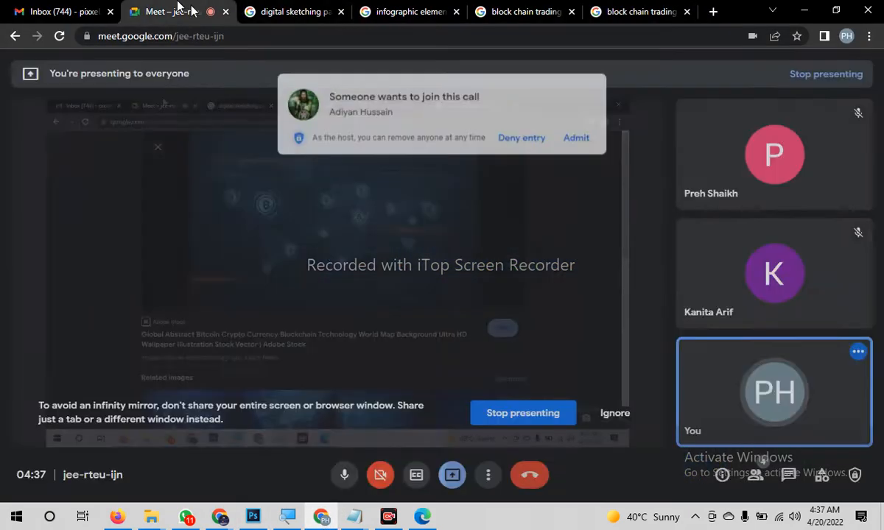
click(587, 130)
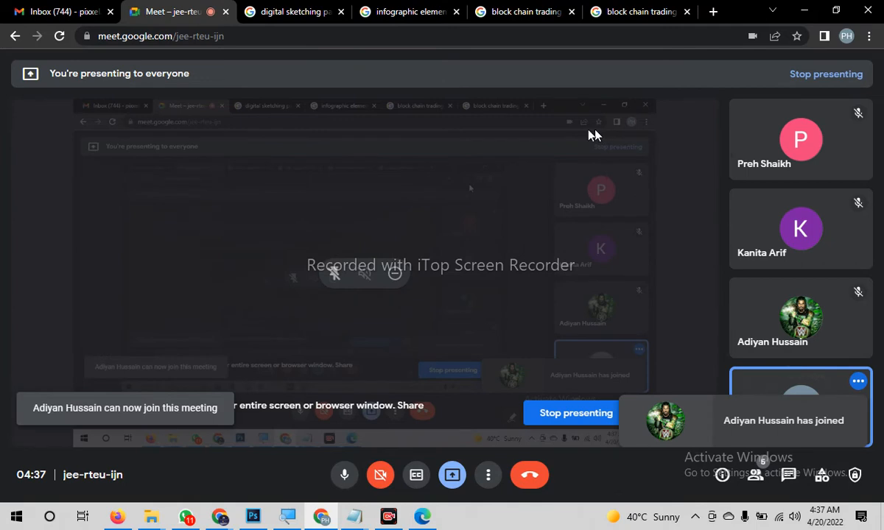
key(alt+Tab)
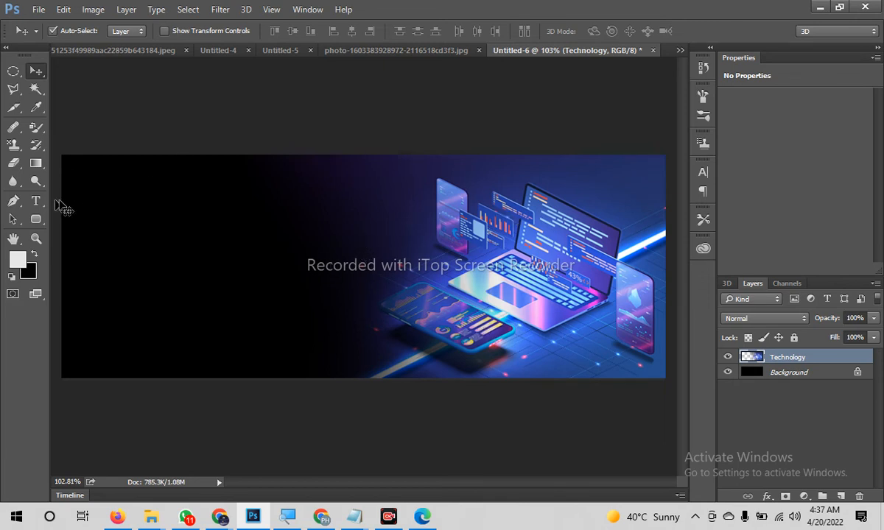
Fill the Background layer with the dark purple sampled from the faded upper part of the Technology image
click(797, 373)
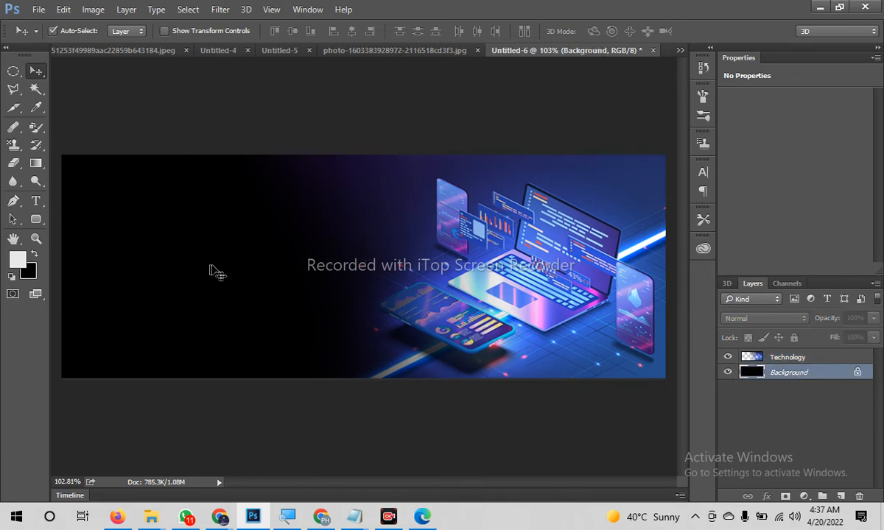
key(i)
click(326, 158)
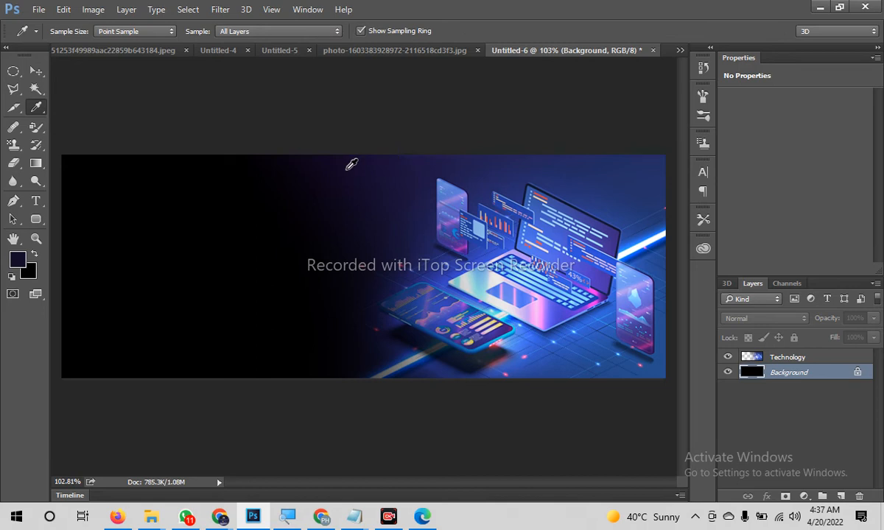
click(335, 168)
click(379, 159)
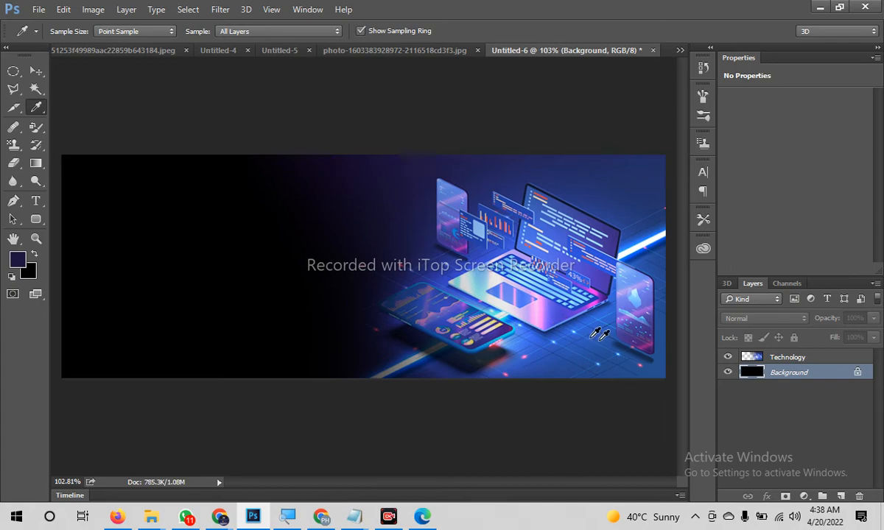
key(z)
drag(403, 314, 273, 311)
drag(382, 247, 519, 353)
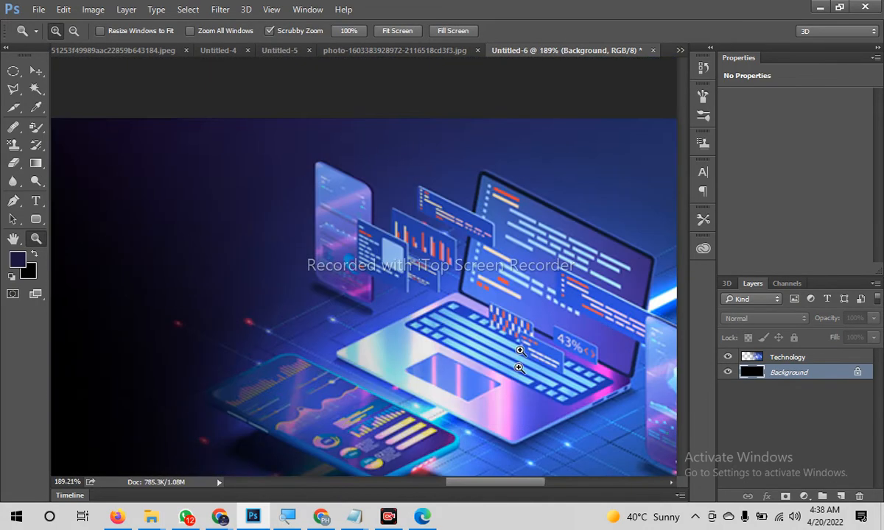
key(i)
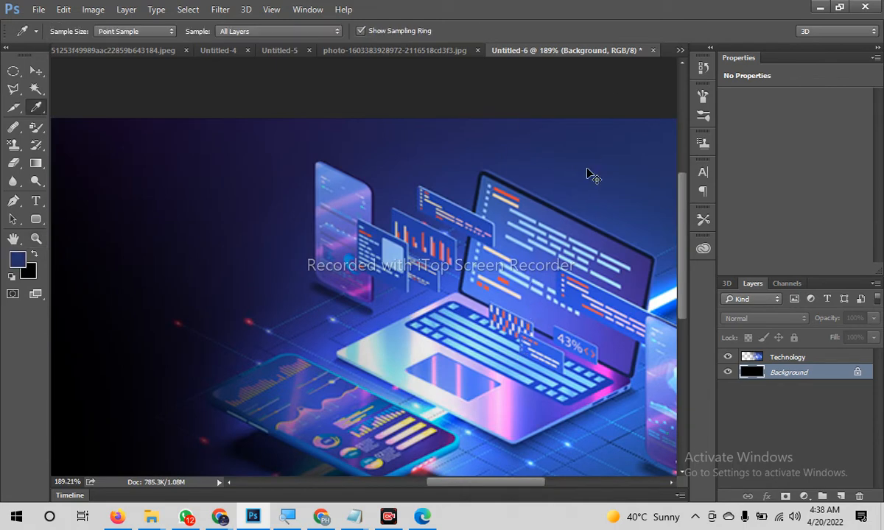
key(ctrl+1)
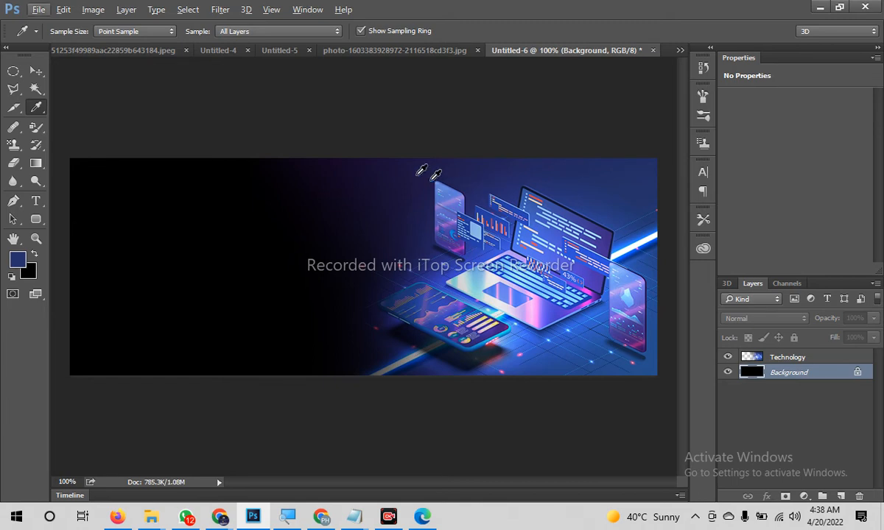
click(339, 167)
key(alt+Delete)
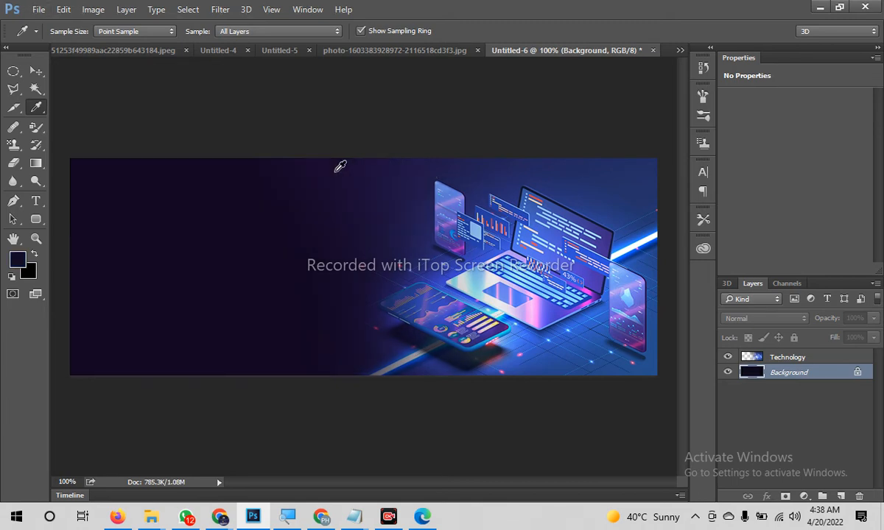
Select the Technology layer and set the Eraser to a 300 px brush at 41% opacity
key(v)
key(ctrl+space)
drag(390, 383, 443, 381)
key(space)
drag(410, 408, 378, 377)
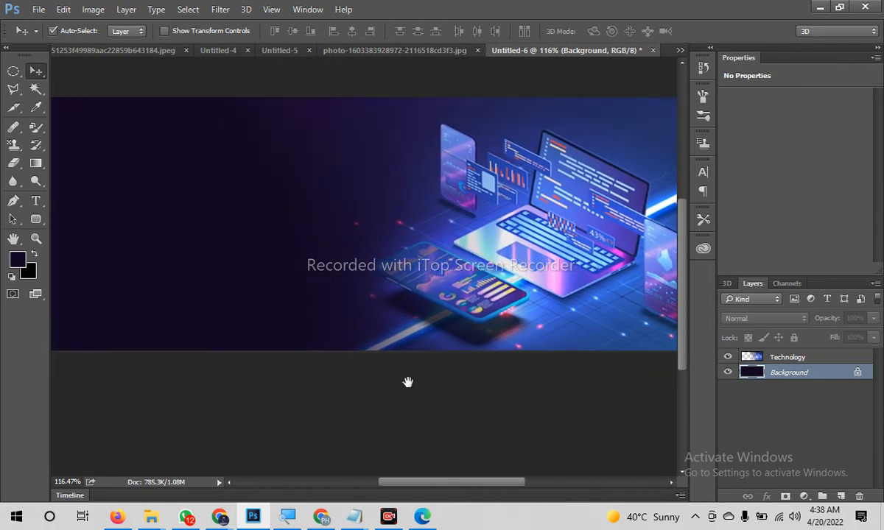
click(398, 302)
click(13, 163)
key(space)
drag(235, 415, 276, 288)
key(bracketleft)
key(bracketleft)
key(bracketleft)
key(bracketleft)
key(bracketleft)
key(bracketleft)
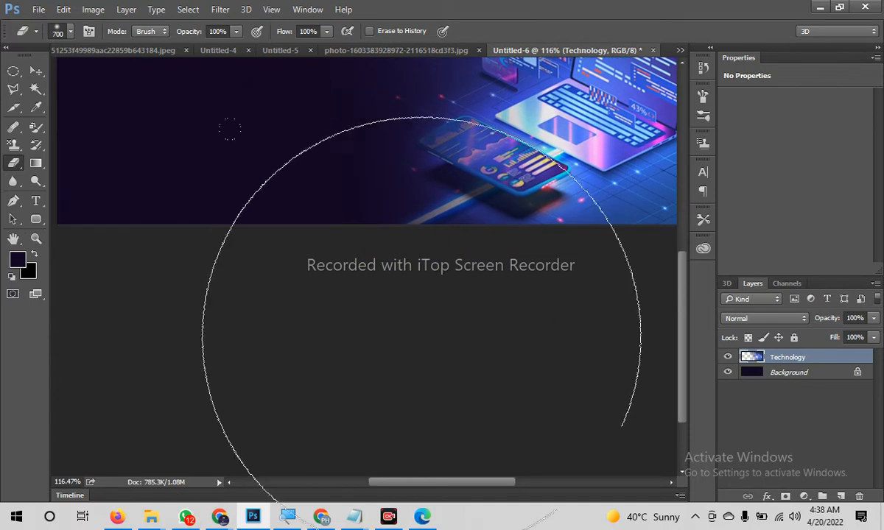
click(236, 32)
click(471, 6)
Fade the Technology image's bottom and upper-left edges into the purple background with soft eraser strokes
mouse_move(486, 314)
mouse_down()
mouse_move(393, 302)
mouse_move(413, 332)
mouse_move(449, 279)
mouse_move(367, 272)
mouse_move(447, 331)
mouse_move(557, 298)
mouse_move(495, 293)
mouse_move(464, 324)
mouse_up()
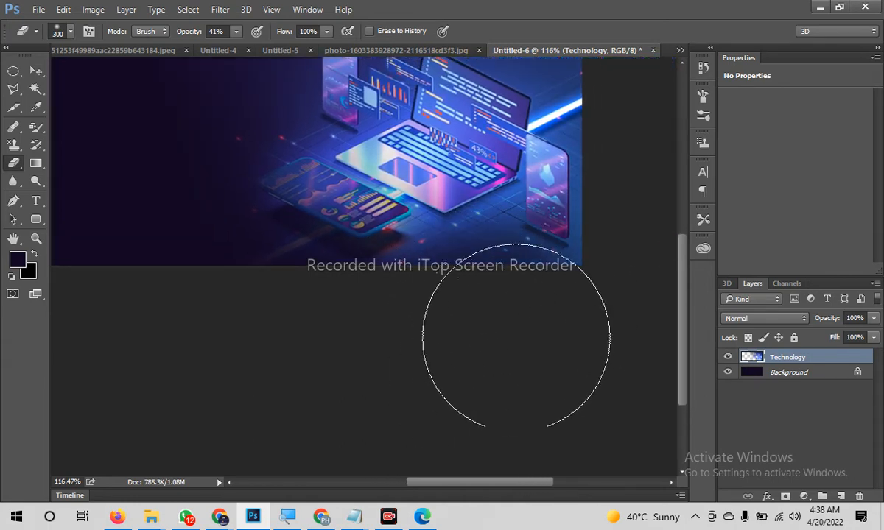
drag(573, 152, 511, 258)
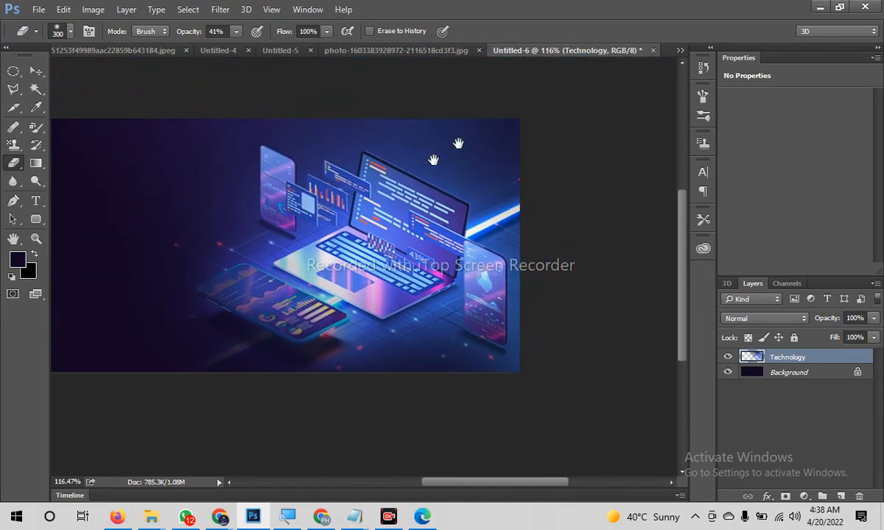
drag(438, 148, 500, 203)
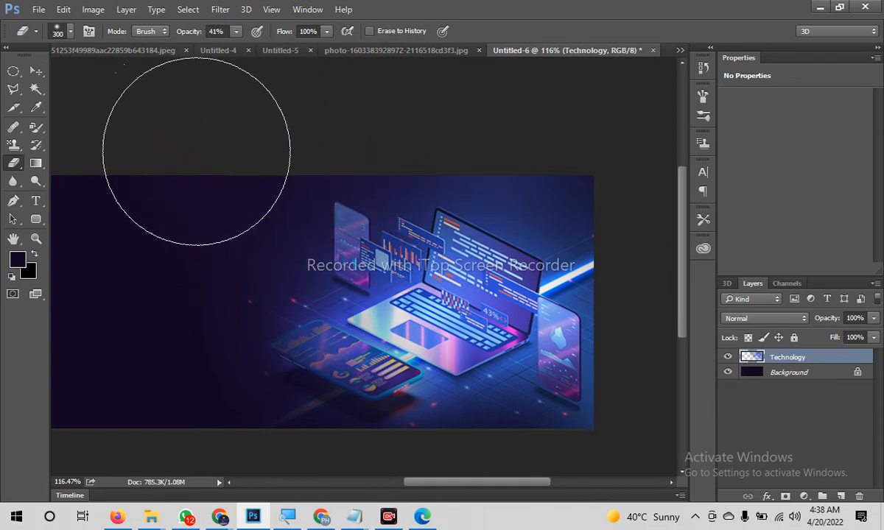
drag(300, 237, 303, 150)
drag(241, 365, 452, 291)
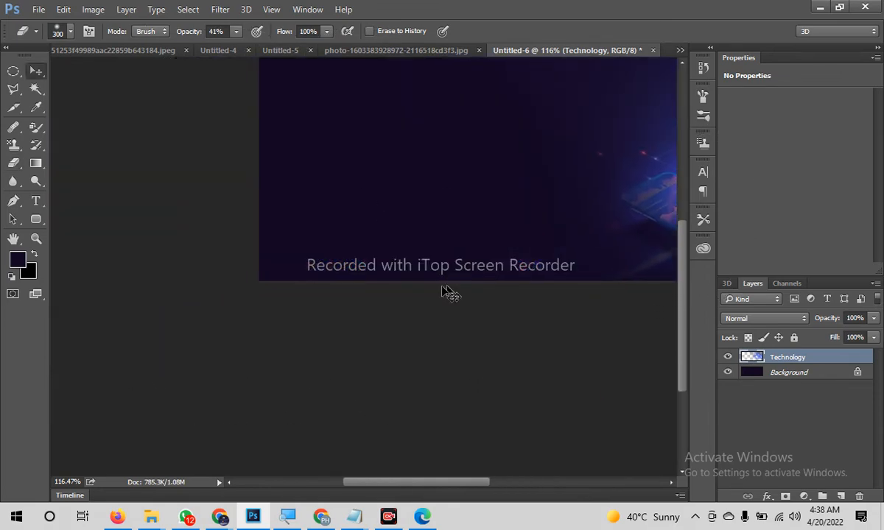
key(v)
click(410, 341)
drag(462, 353, 185, 400)
drag(405, 398, 434, 366)
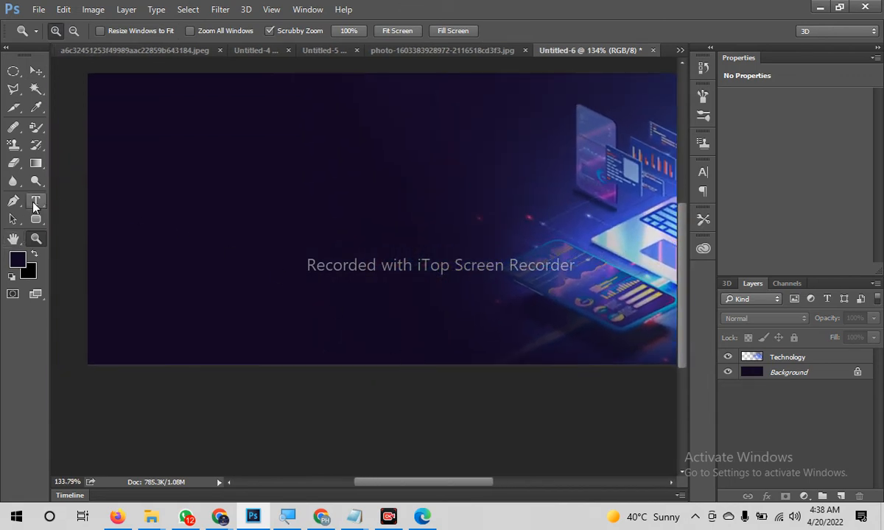
Add the text "Start Learing" in Monotype Corsiva at the banner's upper left and scale it up to 71.4 pt
click(34, 203)
click(170, 151)
text(hthe)
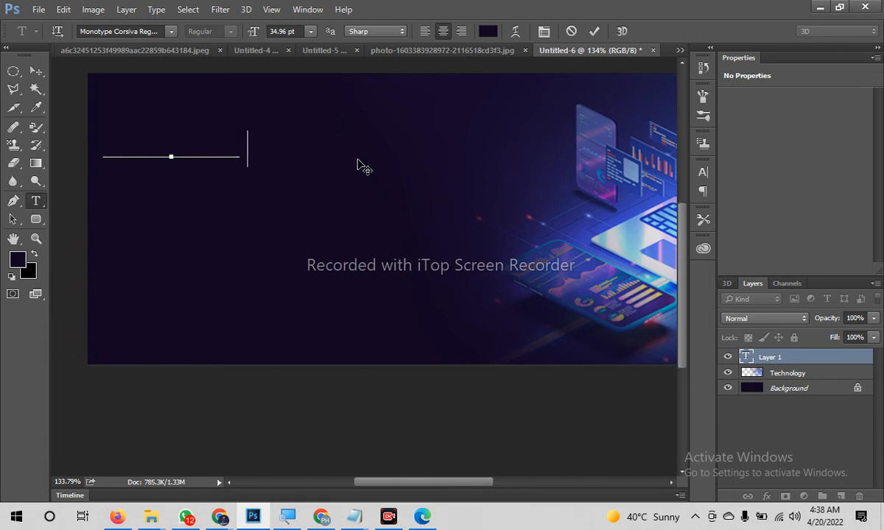
key(ctrl+Return)
key(ctrl+t)
drag(254, 166, 431, 206)
drag(356, 181, 410, 150)
key(Return)
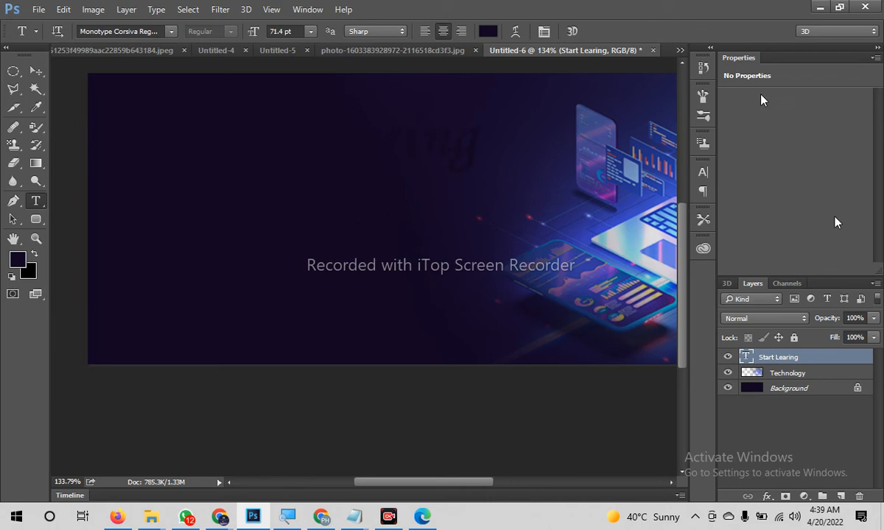
click(875, 48)
drag(813, 257, 843, 257)
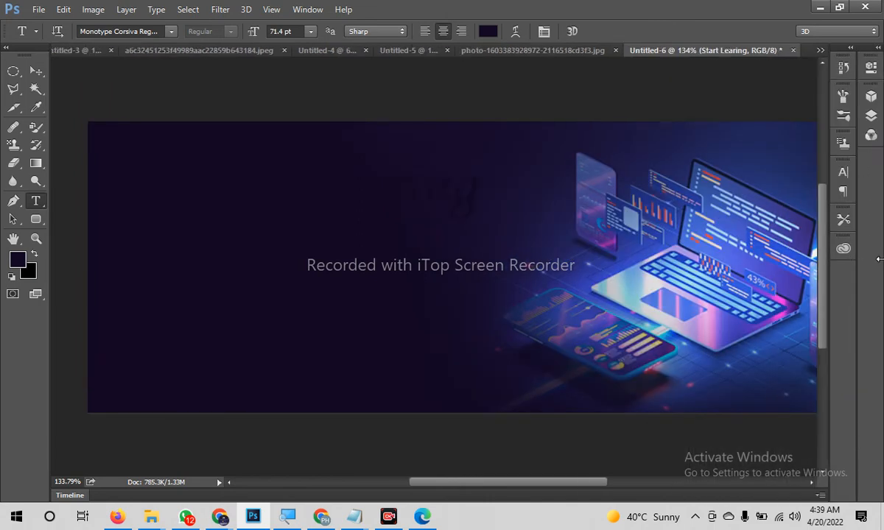
key(v)
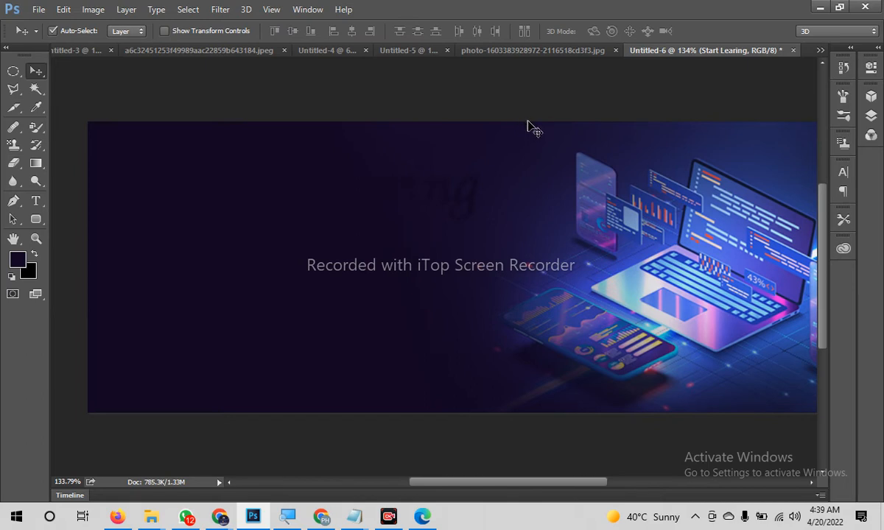
key(F5)
key(F7)
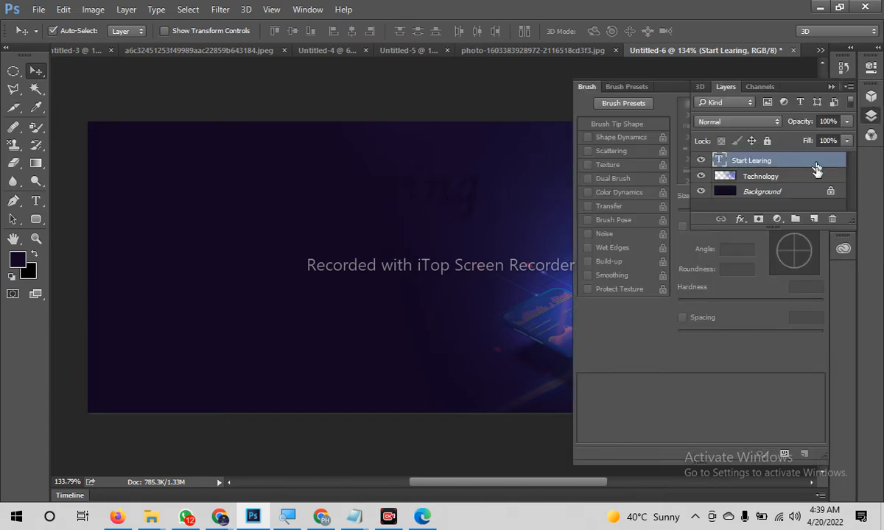
Set the colour of the whole "Start Learing" text to white (ffffff)
double_click(714, 161)
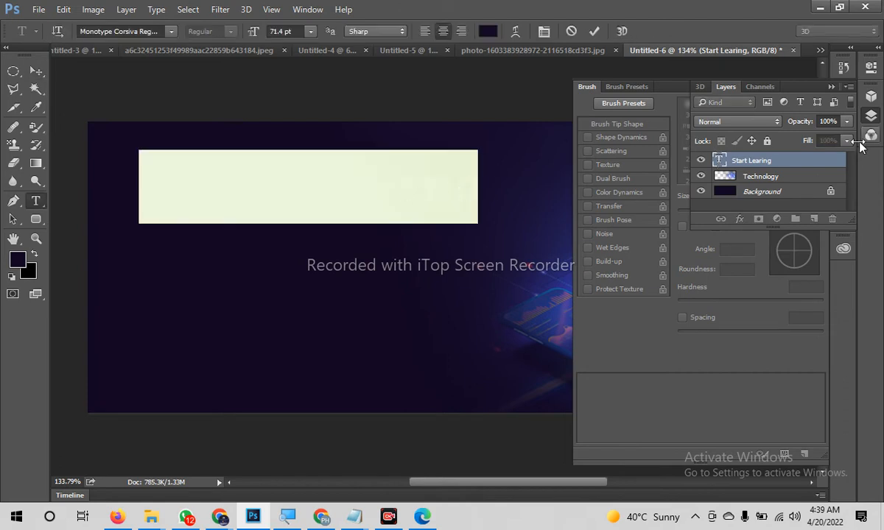
click(728, 283)
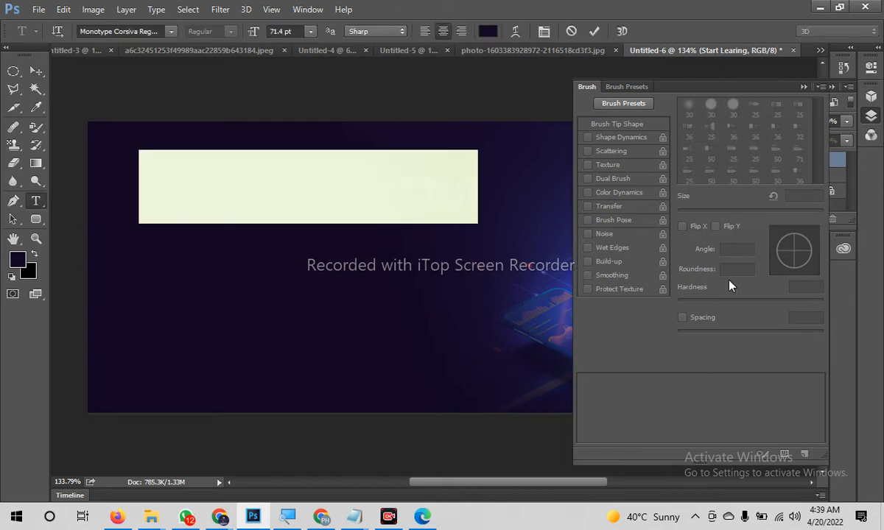
click(877, 49)
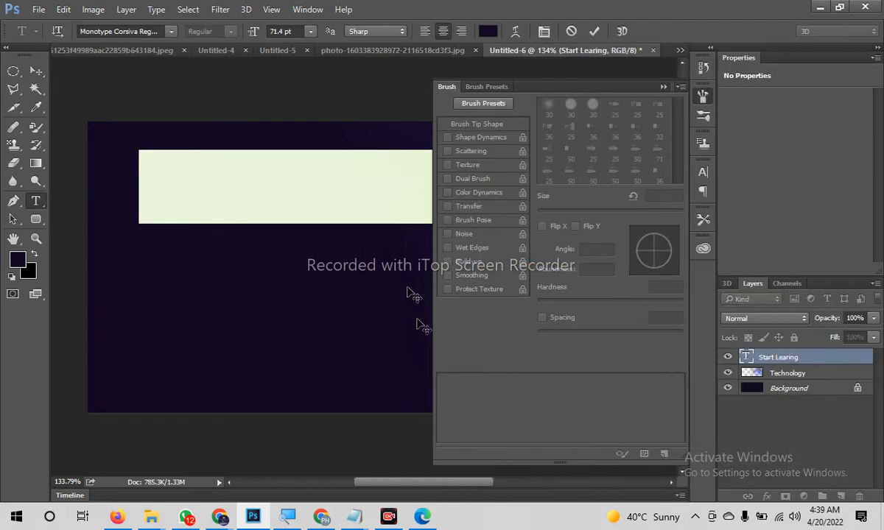
click(662, 87)
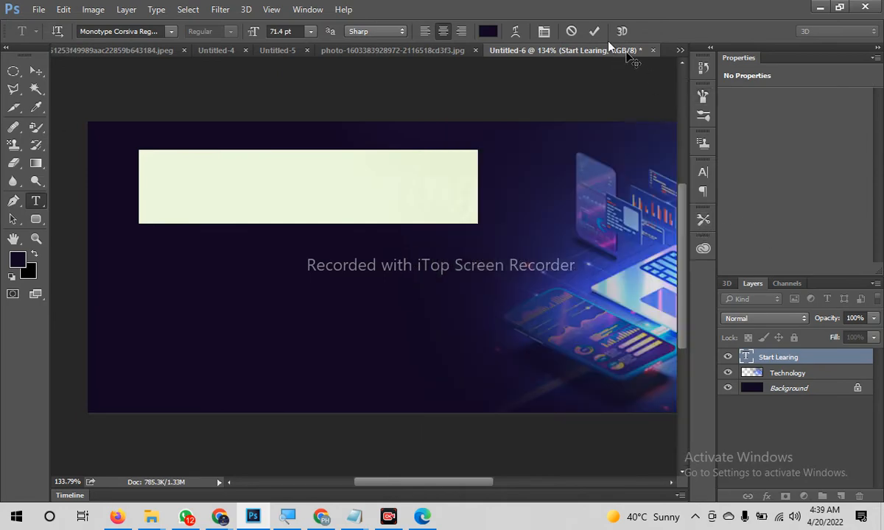
click(544, 32)
click(661, 251)
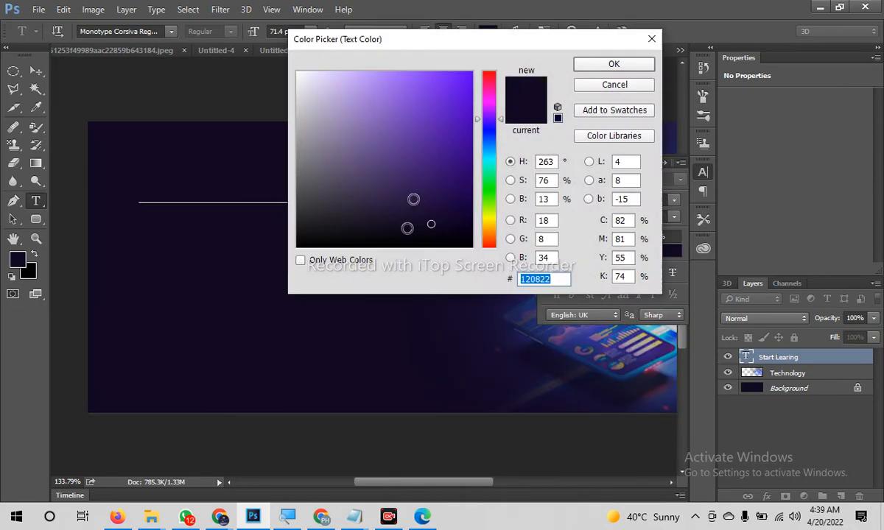
text(ffffff)
click(617, 64)
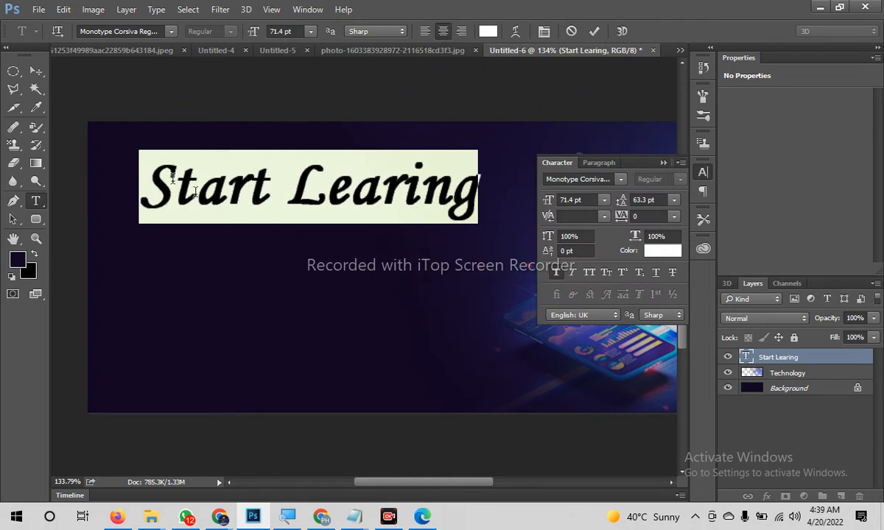
Scale the "Start Learing" text down to about 54% (38.73 pt) and move it nearer the banner's upper-left corner
click(36, 71)
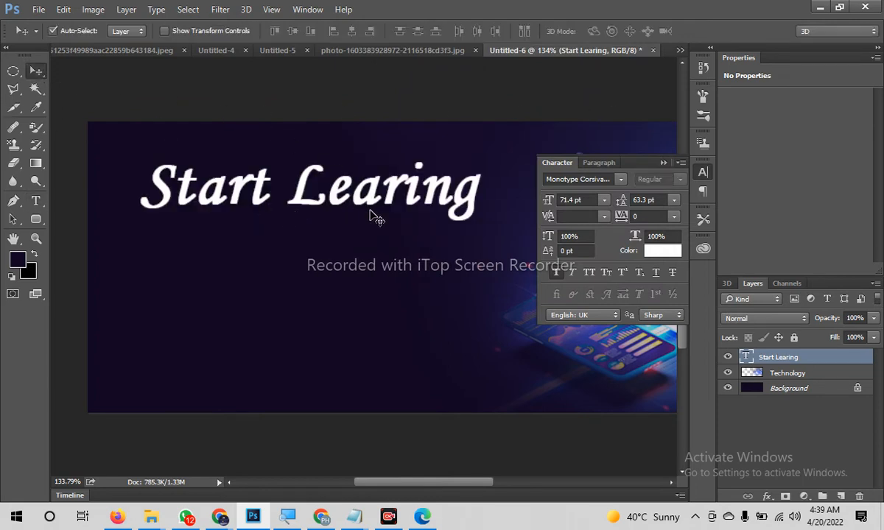
key(ctrl+t)
drag(446, 226, 316, 212)
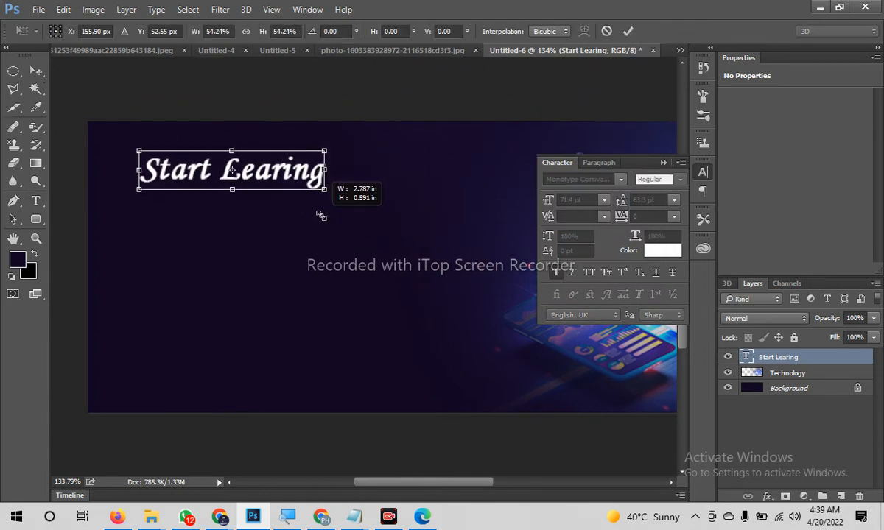
drag(278, 173, 249, 174)
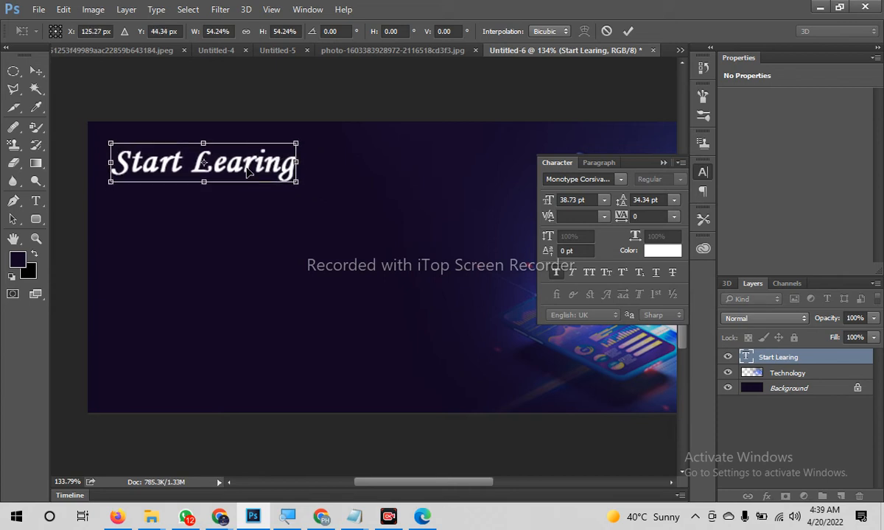
key(Return)
Duplicate the "Start Learing" text below the original and replace the copy's wording with "Development Of School Students" on two lines
alt+drag(162, 164, 219, 232)
double_click(745, 359)
text(Developme)
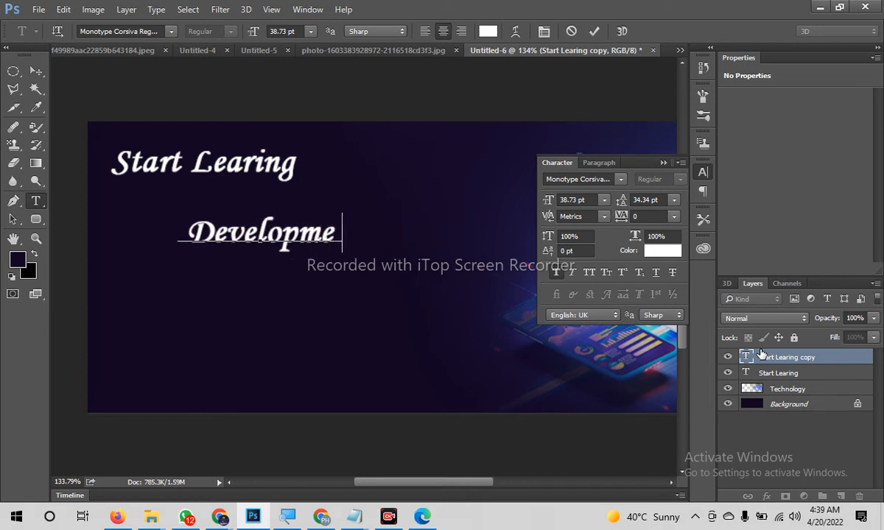
text(nt Of )
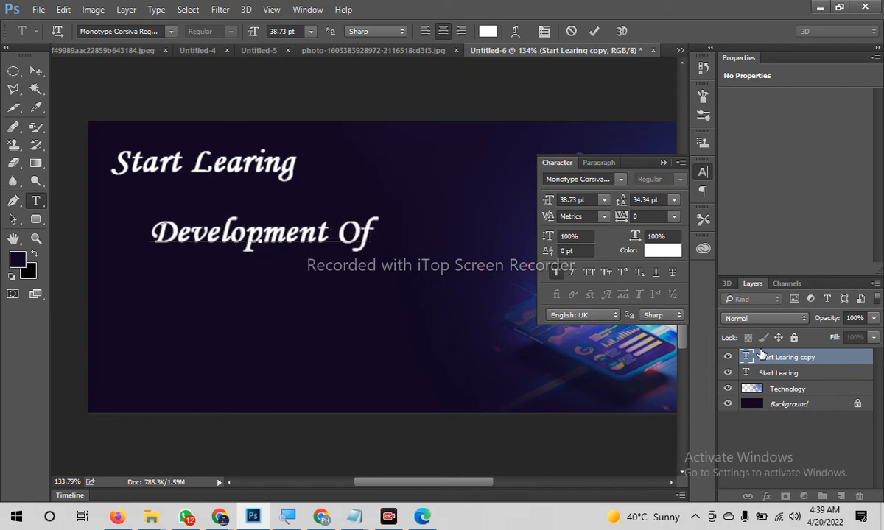
text(School)
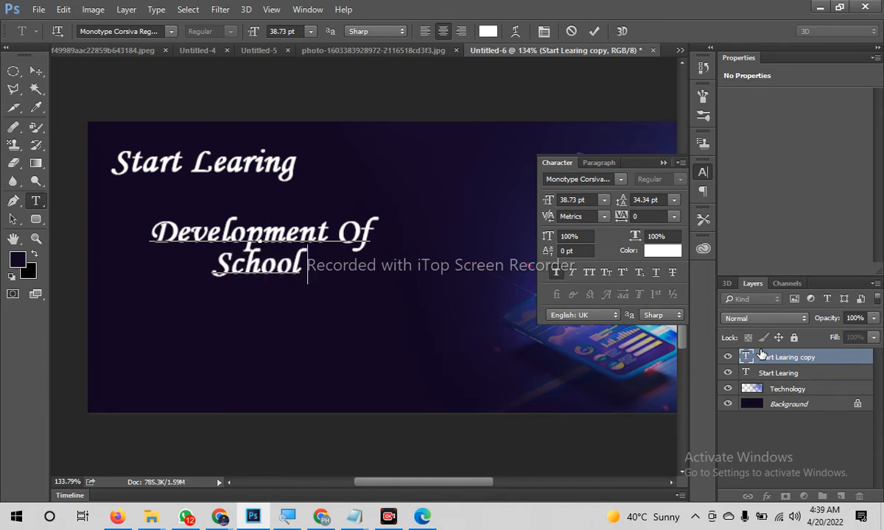
text( Students)
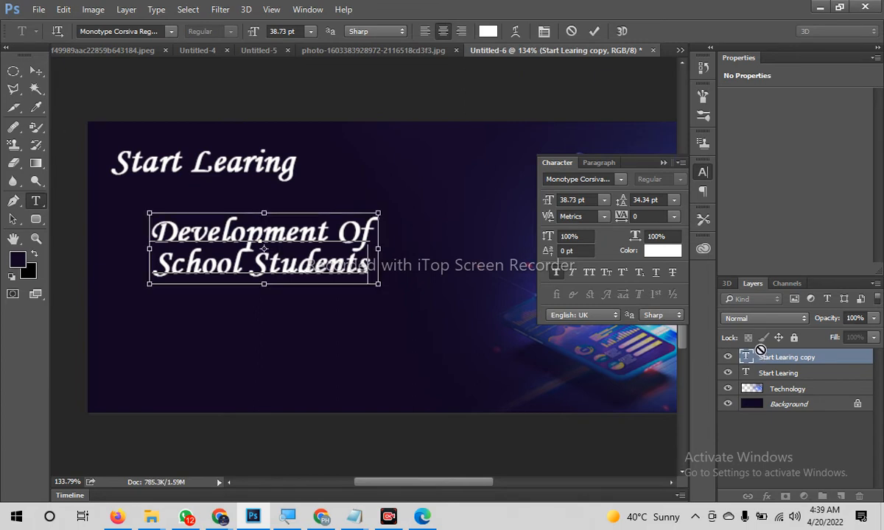
key(ctrl+Return)
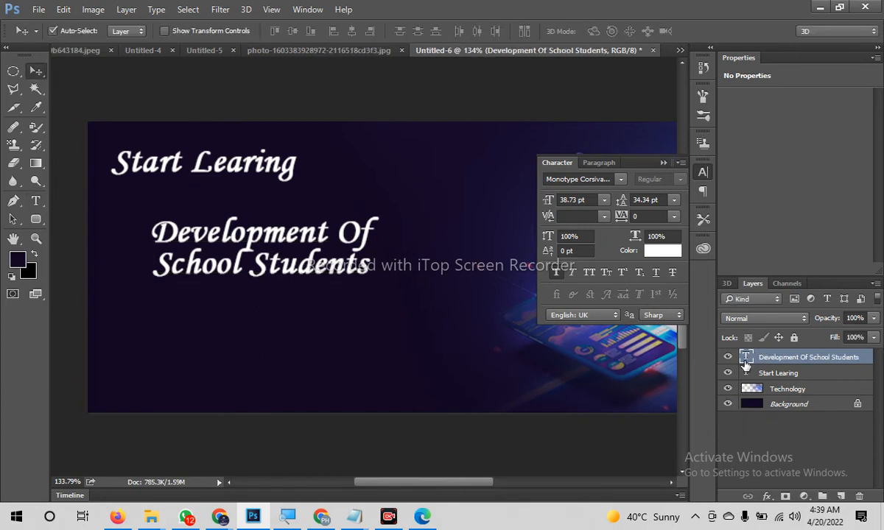
Set the "School Students" line to 63 pt with 47.34 pt leading
double_click(745, 357)
drag(364, 258, 149, 254)
drag(548, 199, 567, 199)
drag(622, 200, 631, 200)
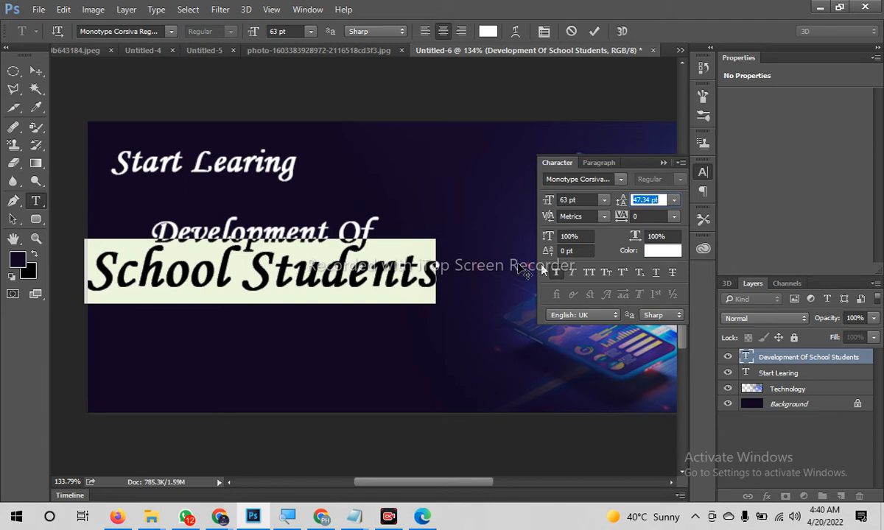
Move the "Development Of School Students" text right toward the banner's middle and "Start Learing" closer to the upper-left corner
click(38, 73)
drag(253, 238, 321, 236)
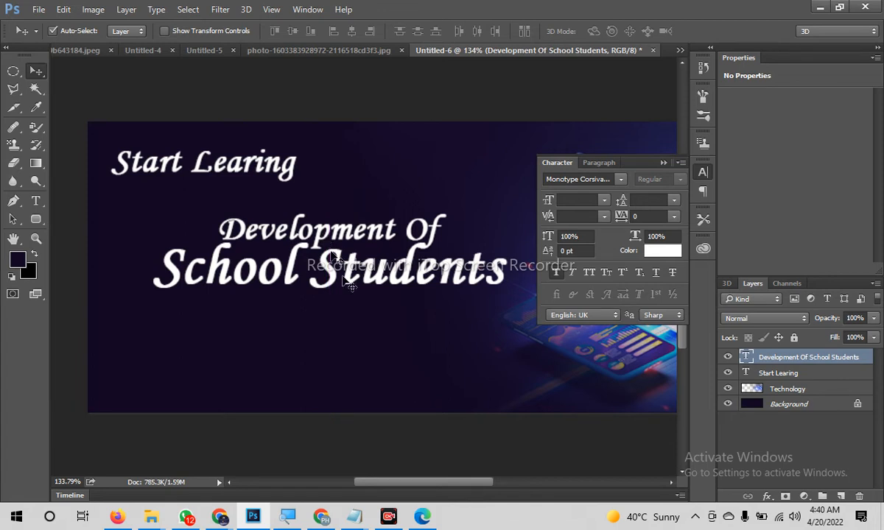
drag(213, 169, 209, 147)
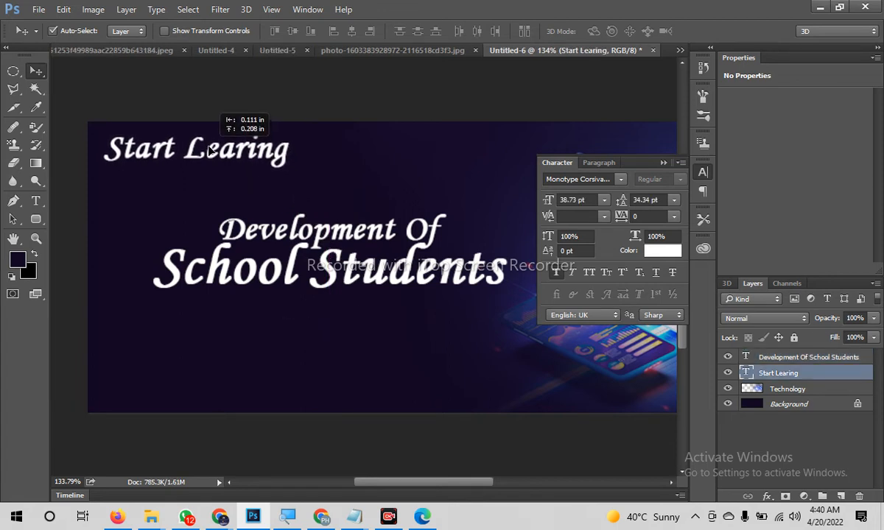
drag(209, 150, 209, 150)
drag(304, 323, 340, 323)
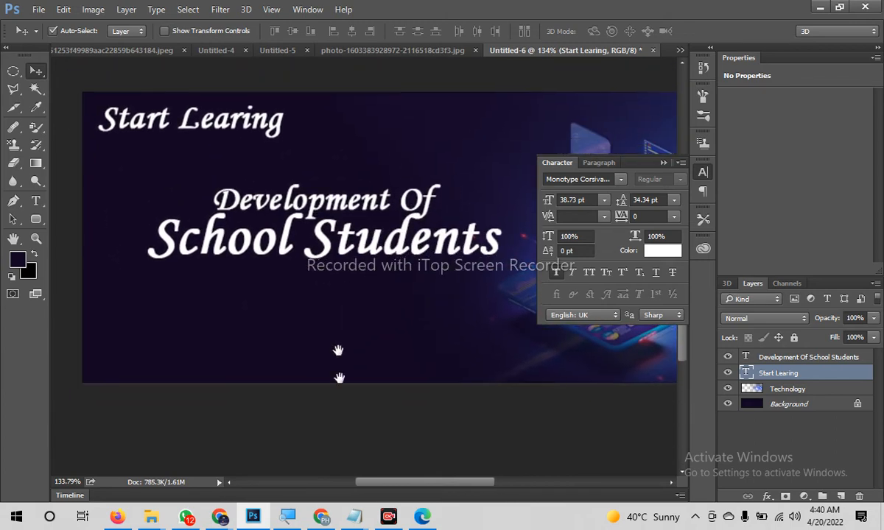
Switch to Chrome, search Google Images for "start career" in a new tab and look through the results
click(320, 516)
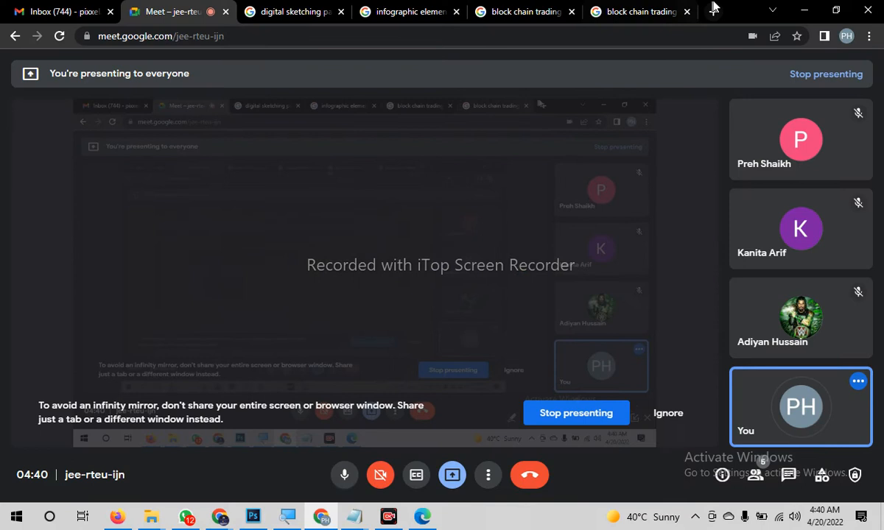
click(713, 7)
text(c)
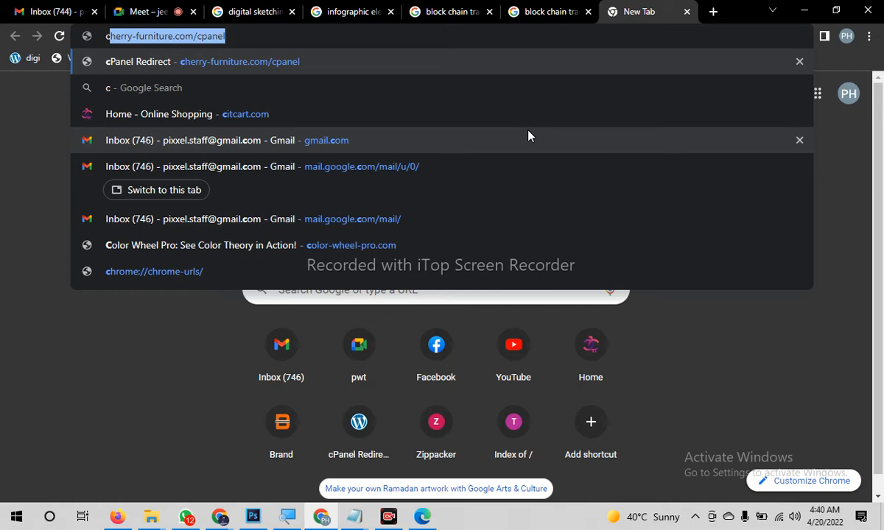
key(BackSpace)
key(BackSpace)
text(st)
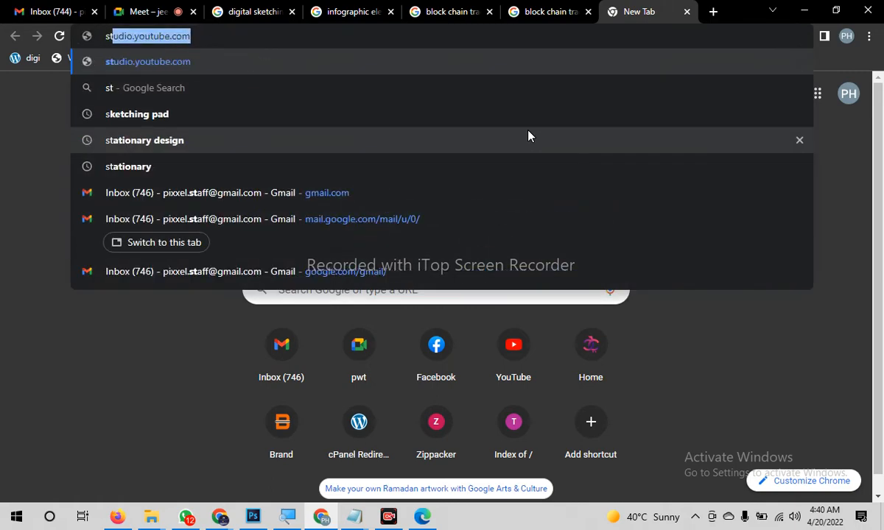
text(art ca)
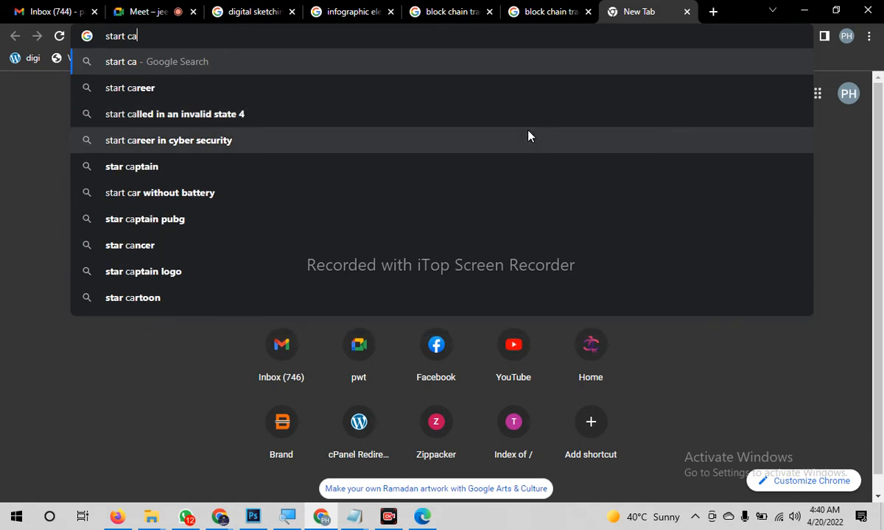
click(168, 89)
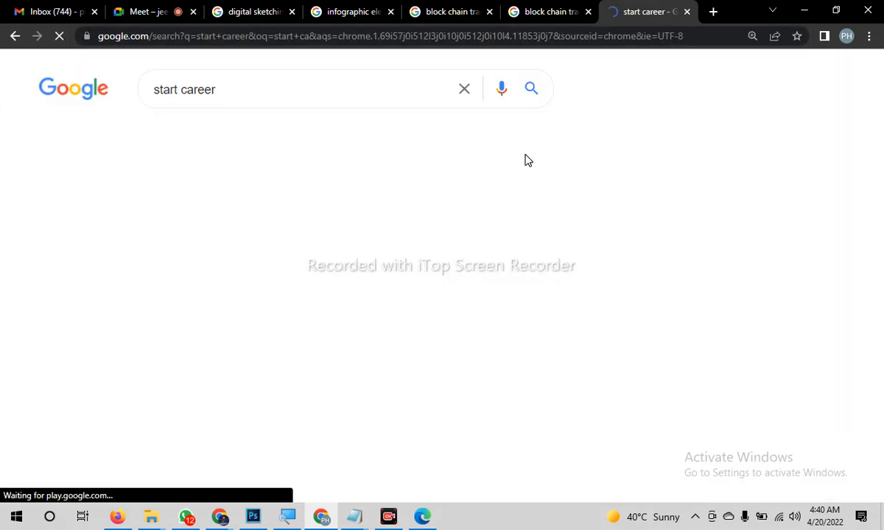
click(115, 139)
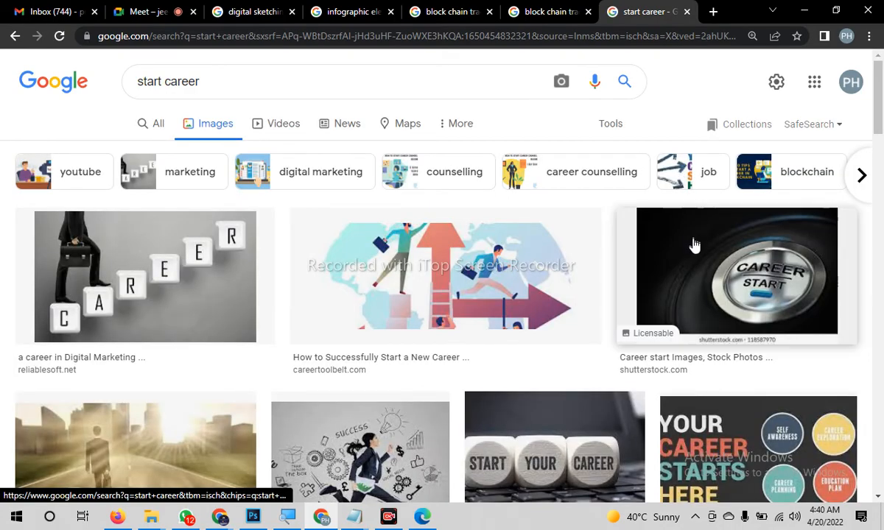
scroll(692, 244, down, 3)
scroll(693, 243, down, 3)
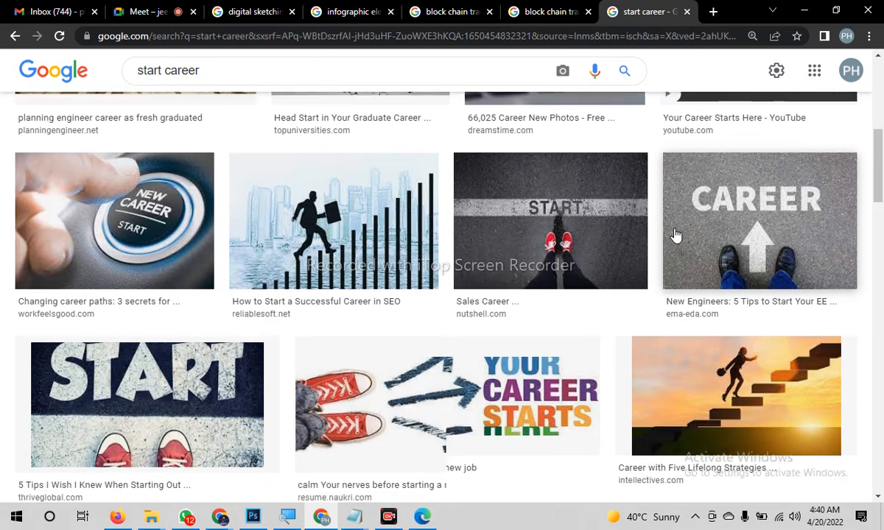
scroll(677, 237, up, 4)
Extend the image search to "start career developemnt" and open the "Start here" chalkboard image in a new tab
click(284, 80)
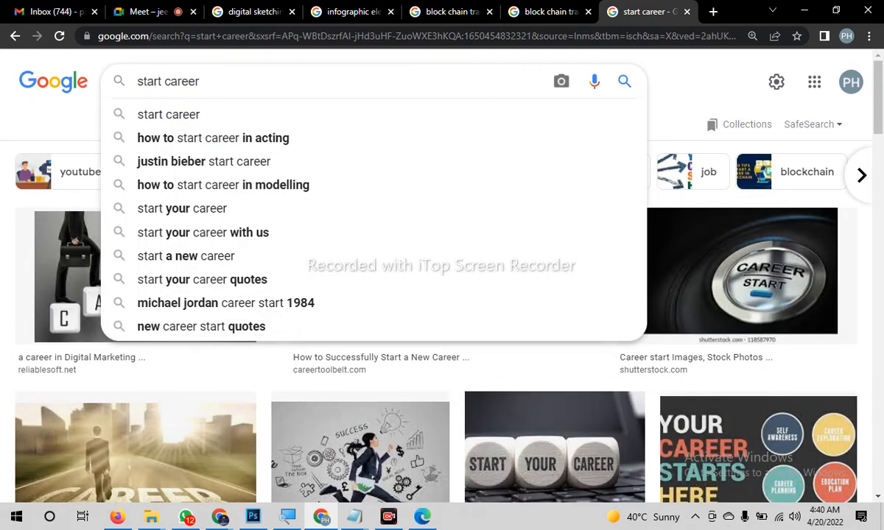
text(developemnt)
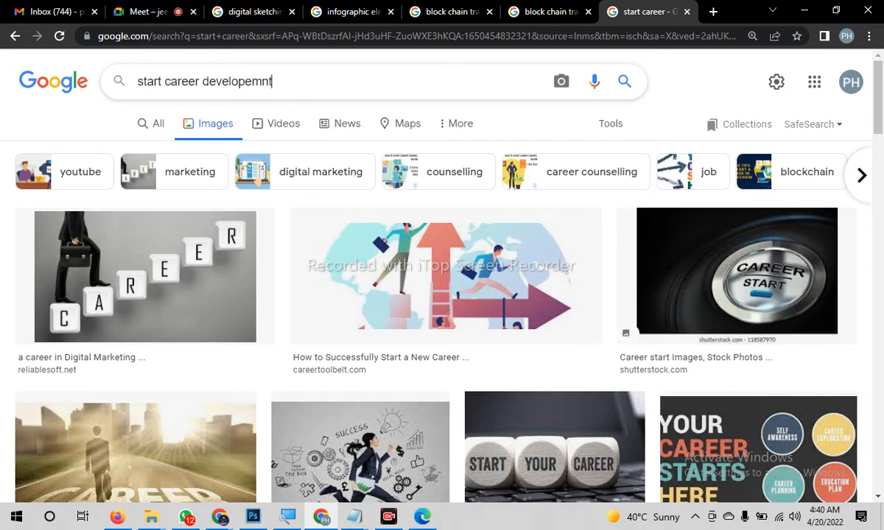
key(Return)
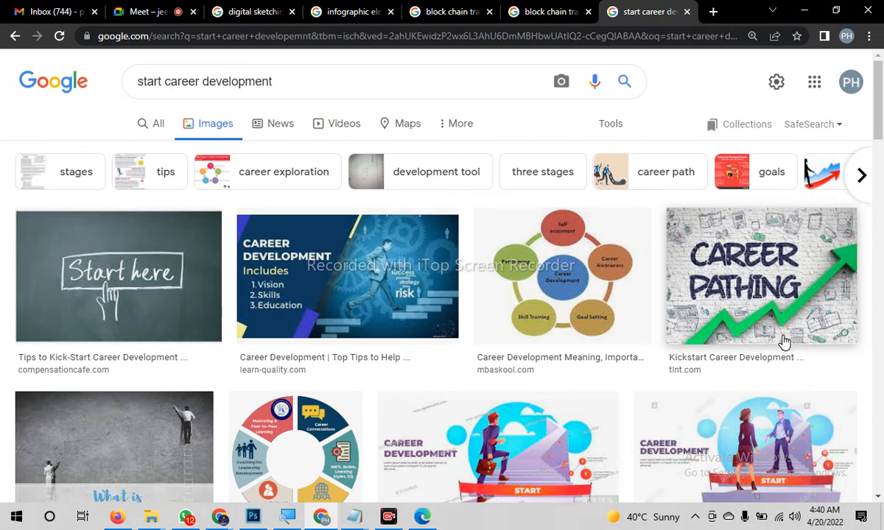
middle_click(100, 279)
Shorten the image search to "development" and look through the resulting pictures for banner material
click(201, 83)
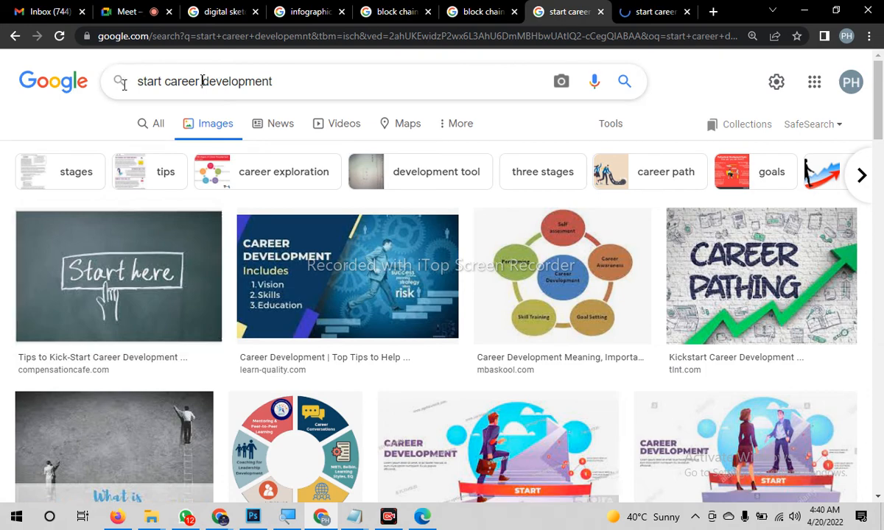
key(shift+Home)
key(BackSpace)
key(Return)
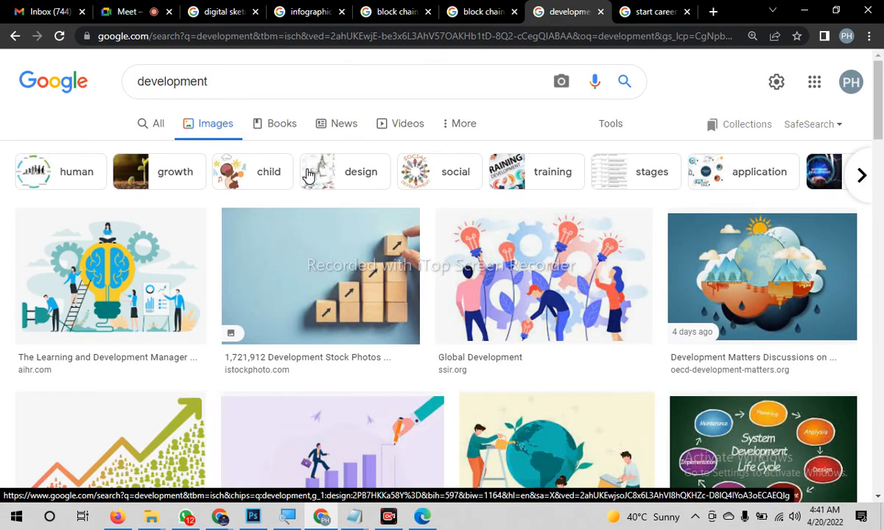
scroll(438, 315, down, 4)
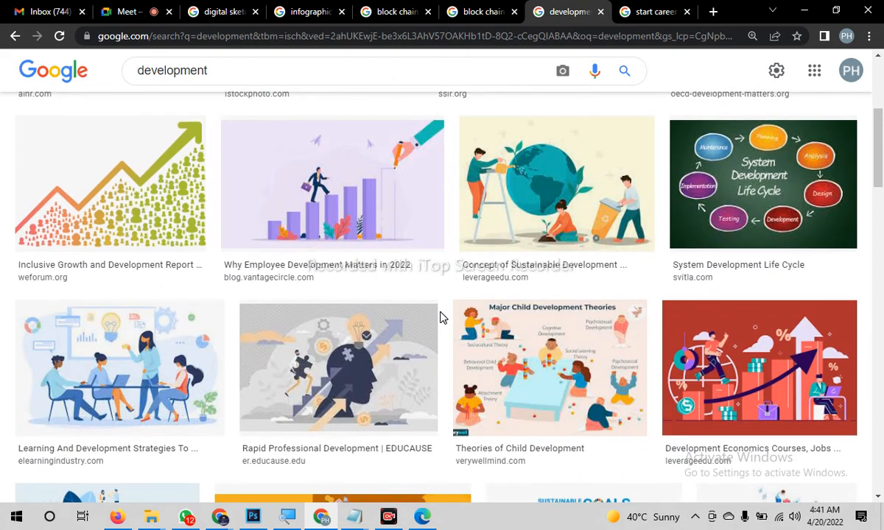
scroll(440, 318, down, 3)
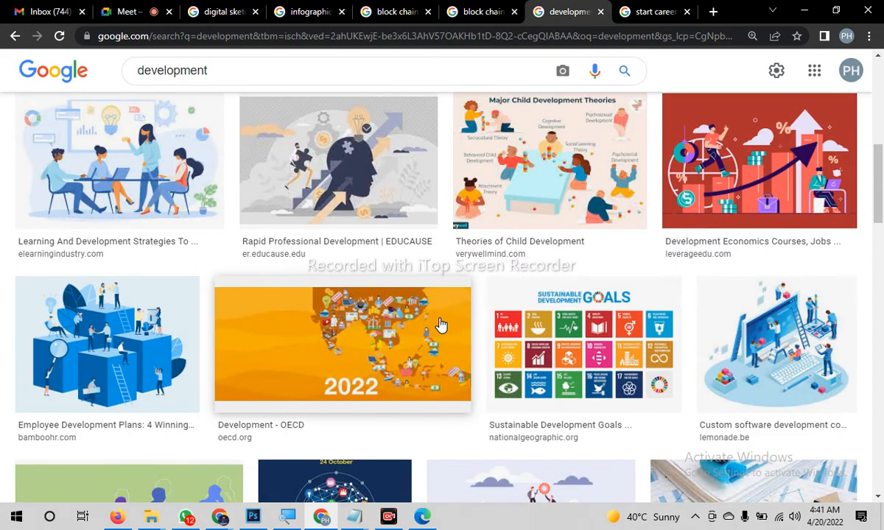
scroll(439, 327, down, 2)
scroll(439, 329, up, 10)
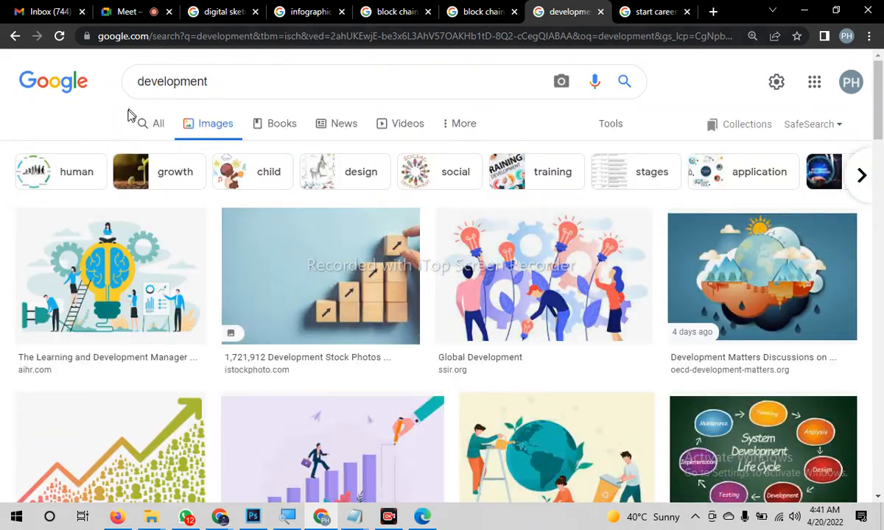
Search Google Images for "code development" and look through the resulting pictures
click(211, 82)
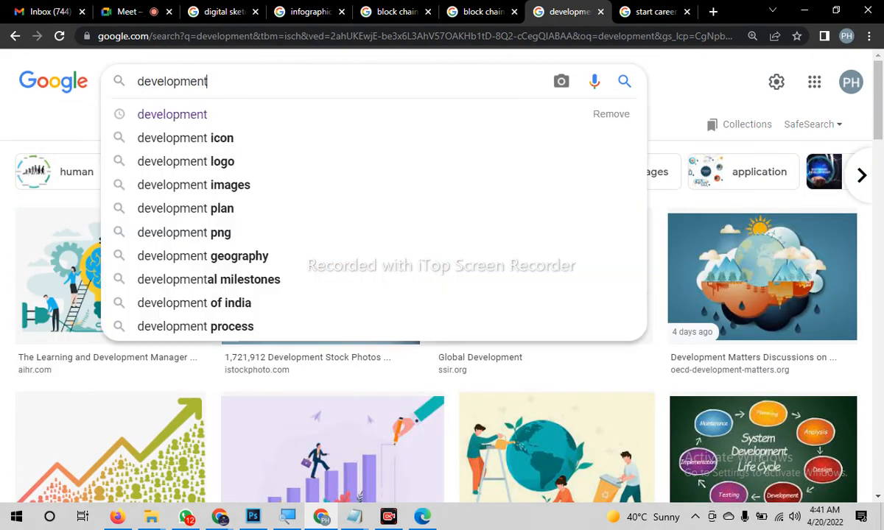
text(coxe)
key(BackSpace)
key(BackSpace)
text(de)
key(Return)
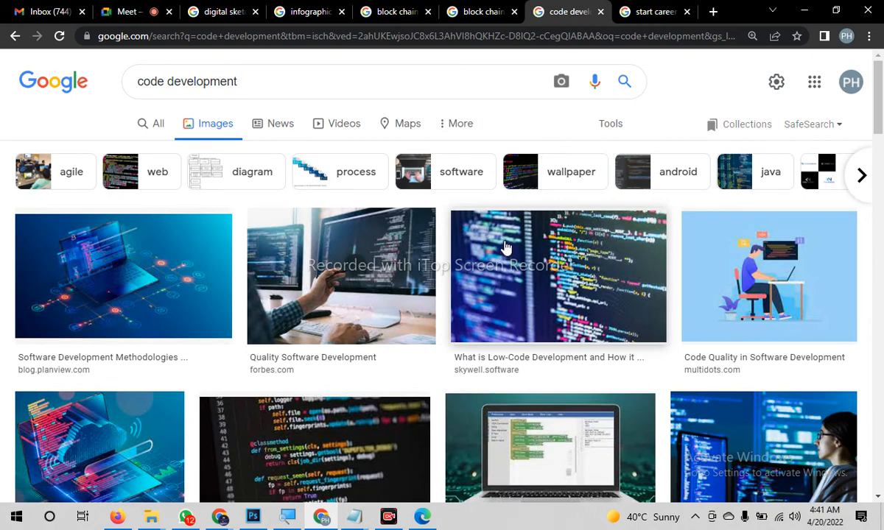
scroll(505, 248, down, 5)
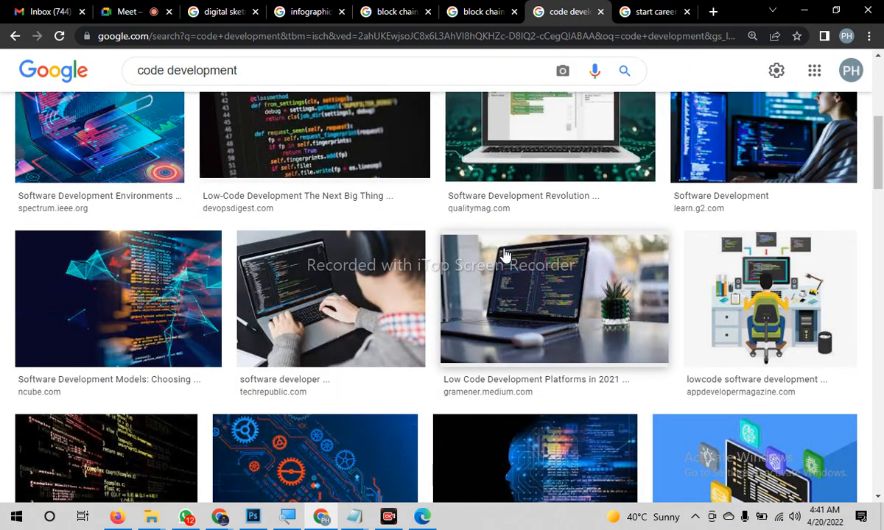
scroll(505, 255, down, 2)
scroll(506, 255, up, 7)
Search Google Images for "code development school students" and open the picture of children coding on a tablet in a new tab
click(316, 74)
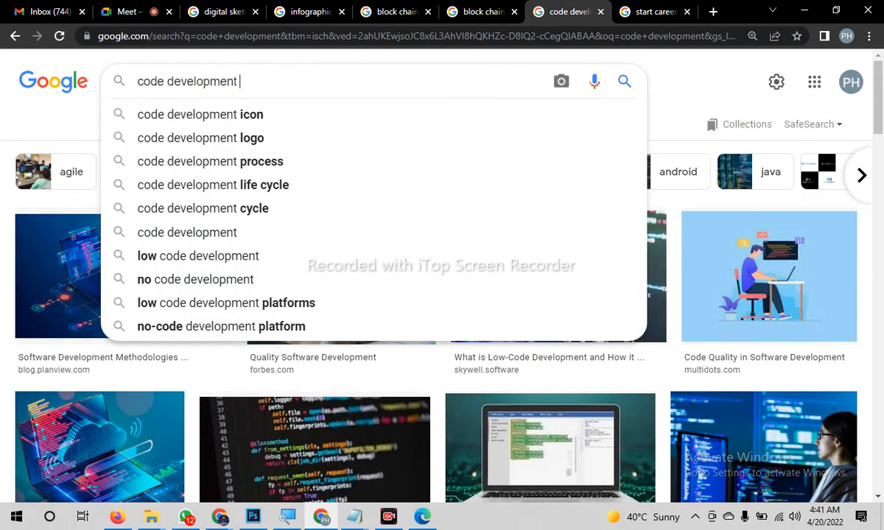
text(sch)
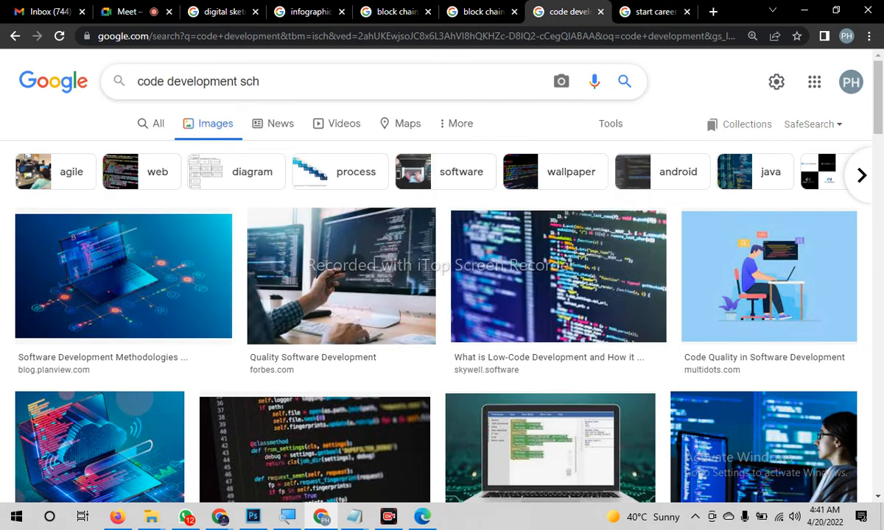
text(ool students)
key(Return)
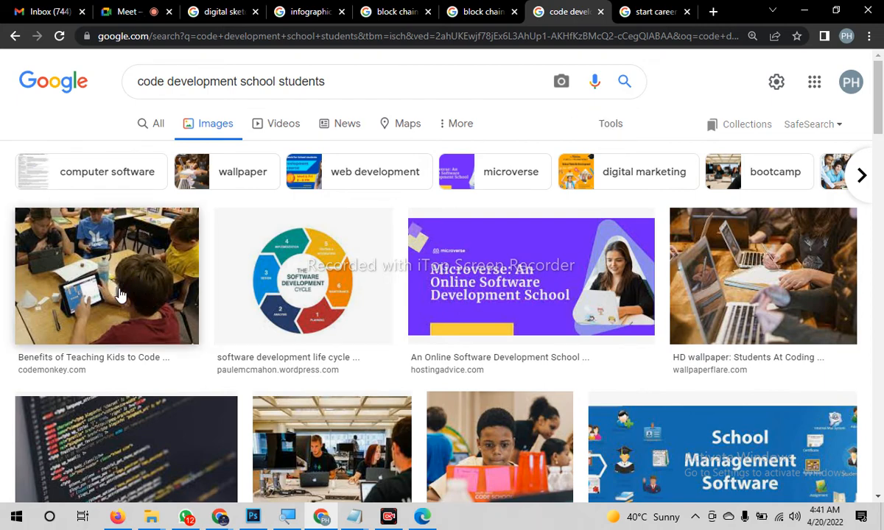
scroll(366, 295, down, 5)
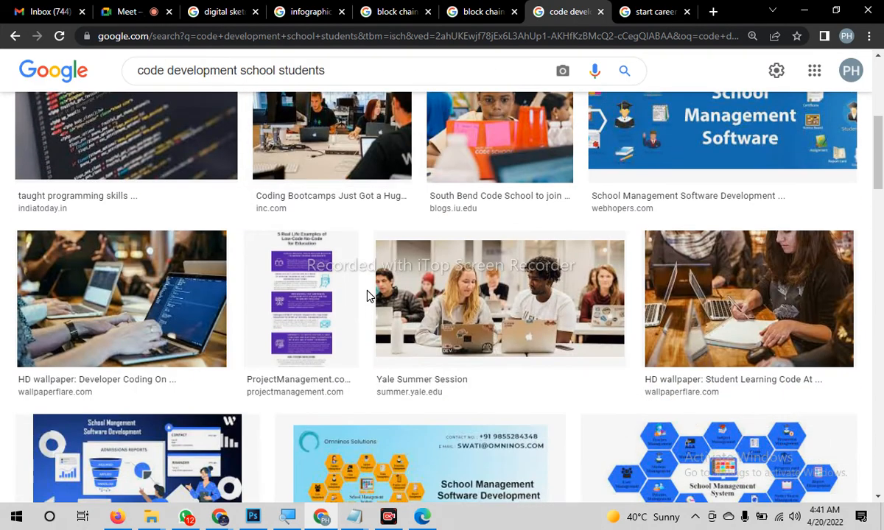
scroll(367, 294, up, 5)
middle_click(176, 276)
scroll(405, 288, down, 1)
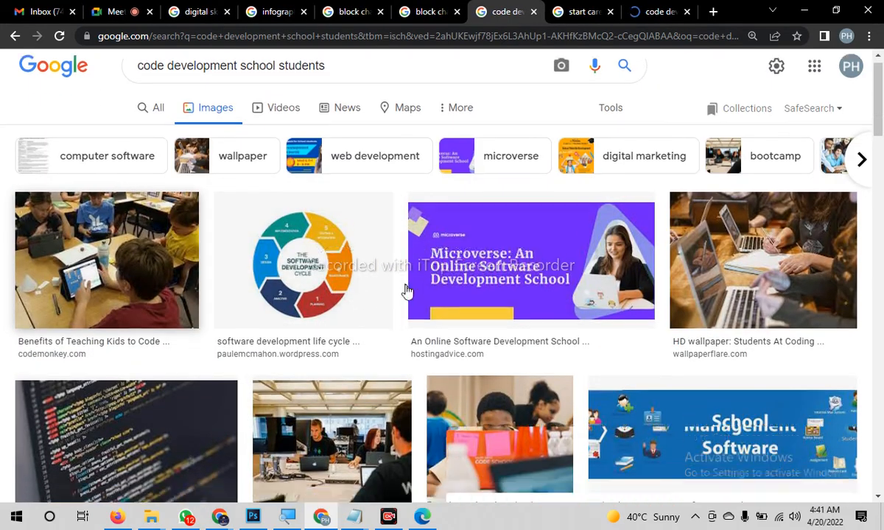
Look further down the "code development school students" image results and open the picture of a programmer typing beside several laptops in a new tab
scroll(405, 291, down, 12)
scroll(407, 292, down, 1)
scroll(407, 292, down, 4)
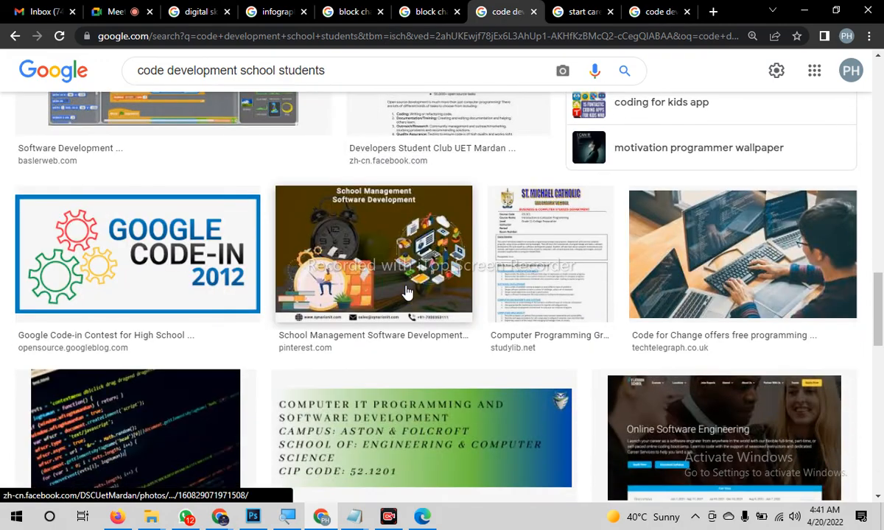
middle_click(627, 247)
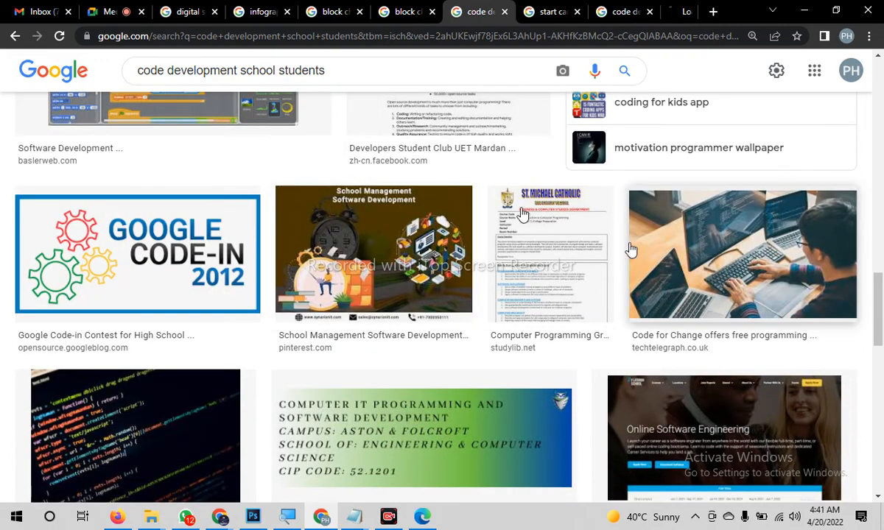
scroll(505, 246, down, 3)
Copy the "Start here" chalkboard image from its browser tab, paste it into the Photoshop banner and place it below the title text
click(522, 11)
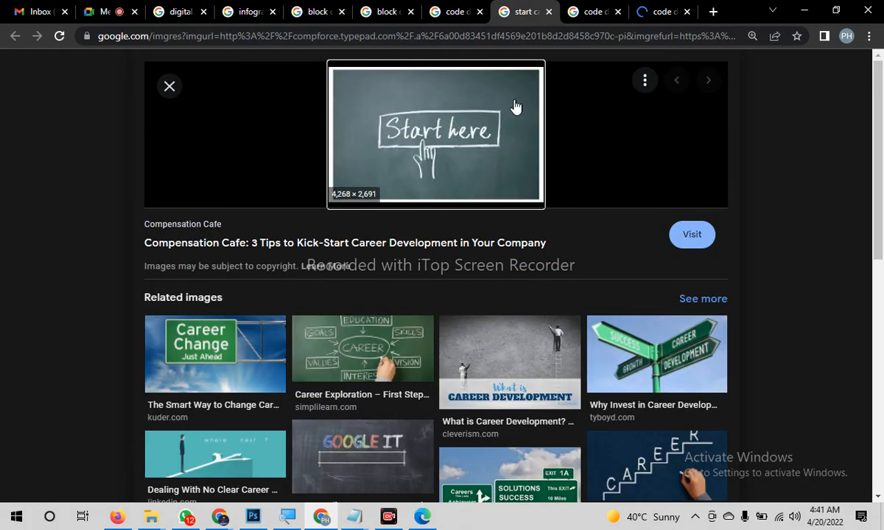
right_click(400, 123)
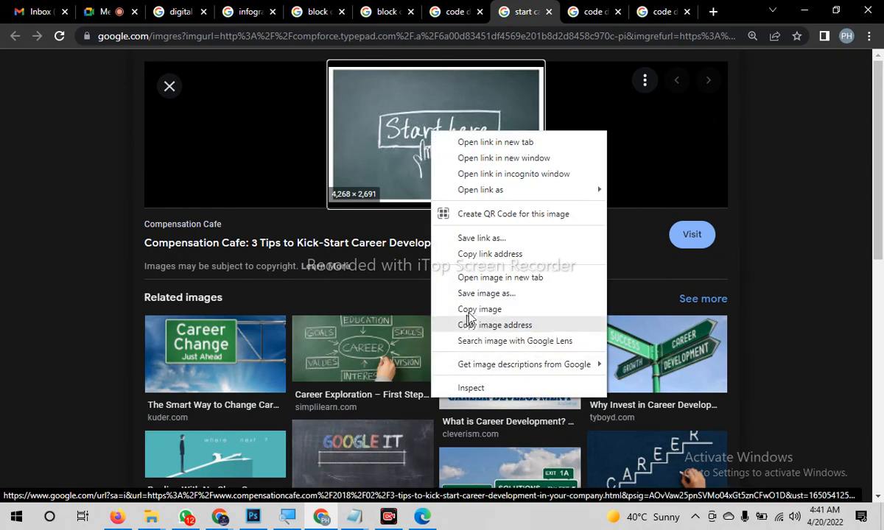
click(519, 325)
click(253, 517)
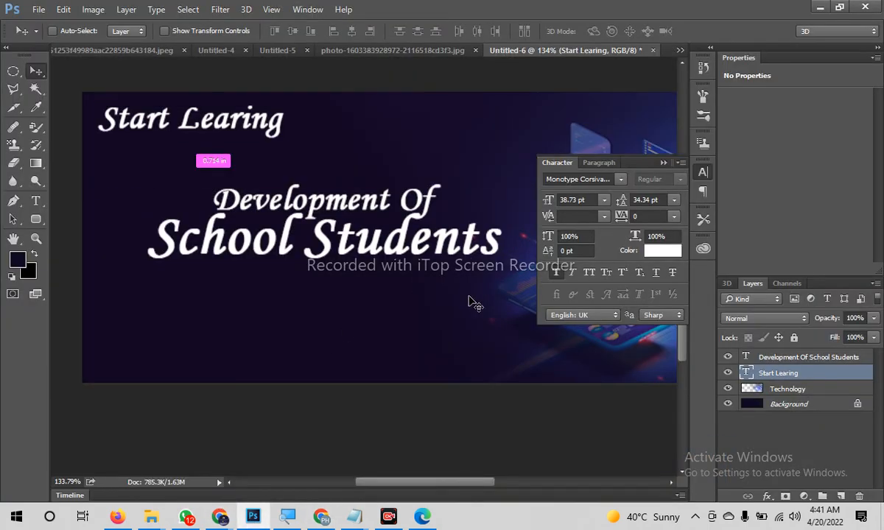
key(ctrl+v)
drag(446, 277, 283, 324)
key(z)
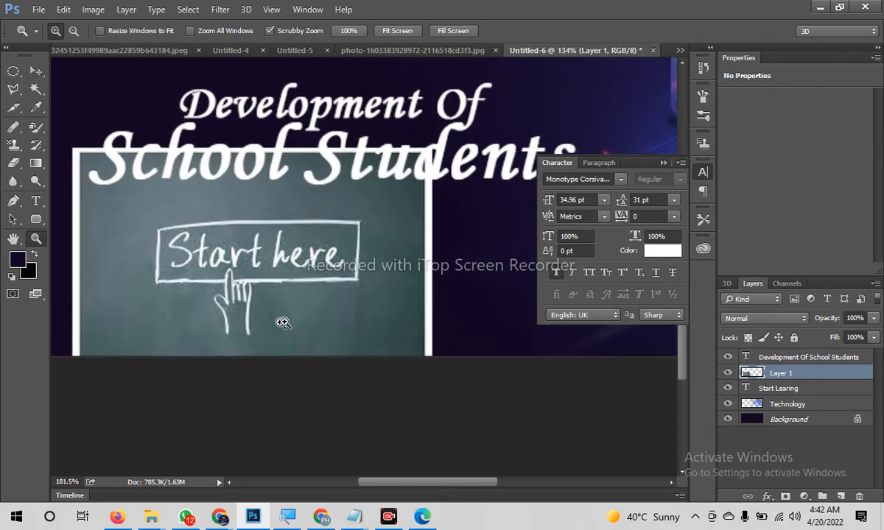
key(v)
drag(233, 293, 247, 314)
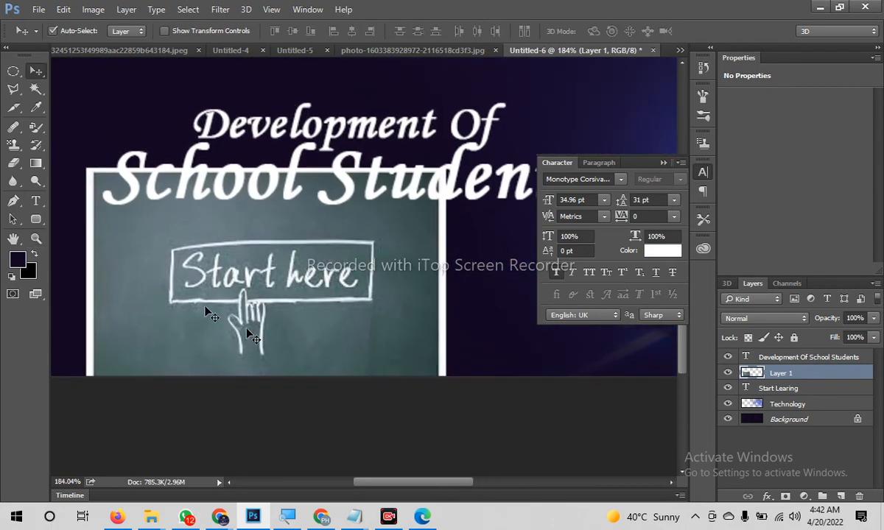
Trim the pasted chalkboard image to a rectangle around the "Start here" box and pointing hand, deleting everything outside the selection
right_click(13, 74)
click(52, 65)
drag(140, 223, 409, 370)
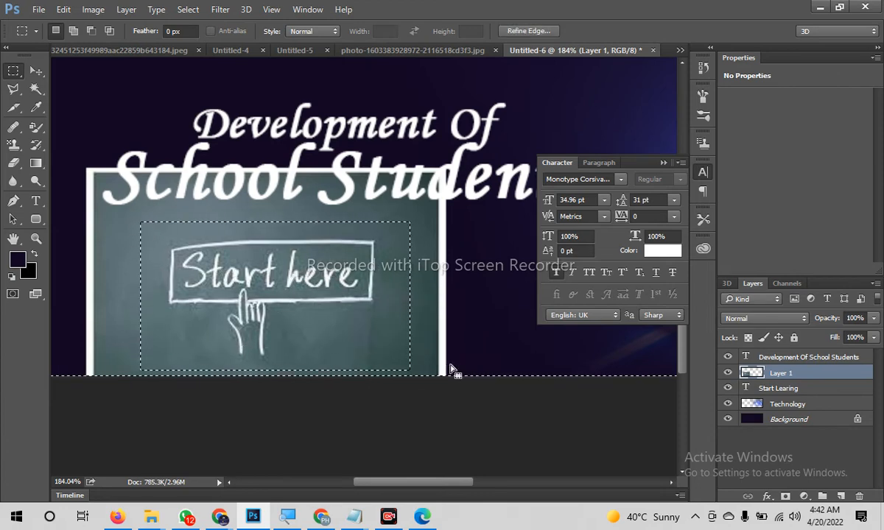
key(Delete)
key(ctrl+d)
Try several blend modes on the chalkboard layer, from Multiply on to Color Dodge
click(764, 318)
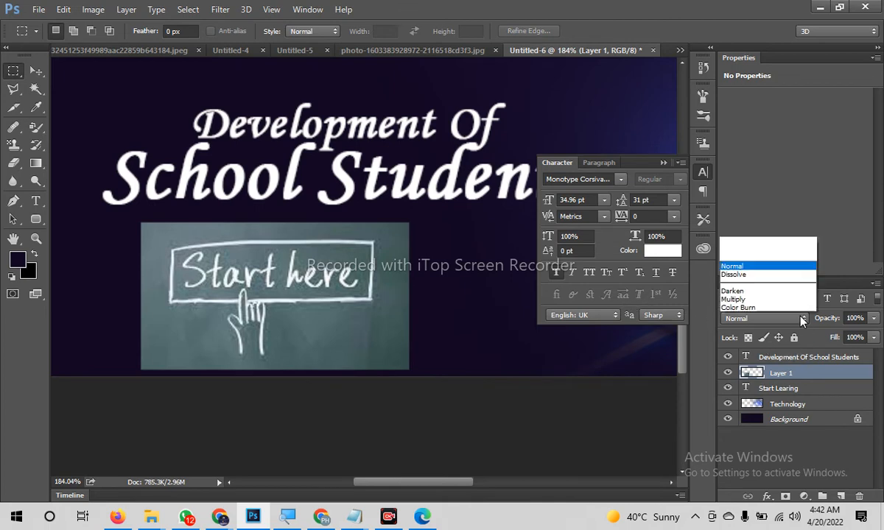
click(741, 53)
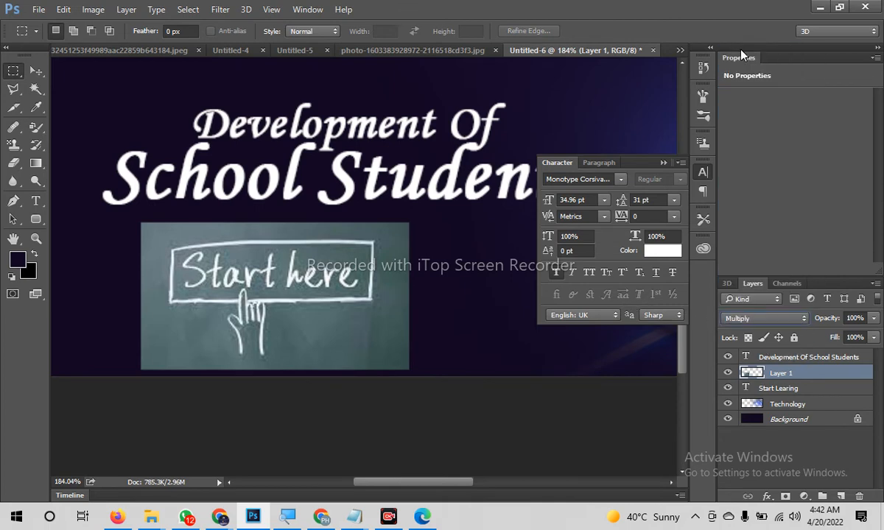
key(Down)
key(Down)
key(Down)
key(Down)
key(Down)
key(Down)
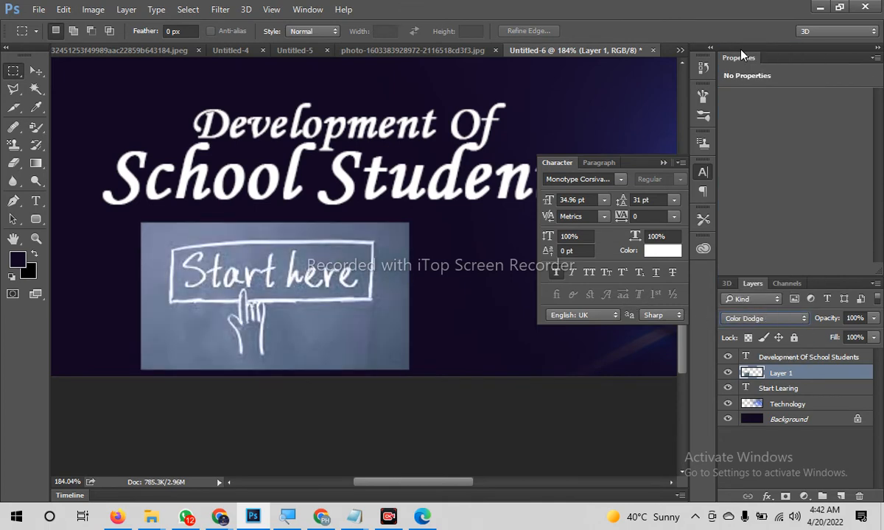
Inspect the blended chalkboard image closely and delete its layer from the banner
drag(288, 335, 316, 364)
drag(230, 320, 300, 345)
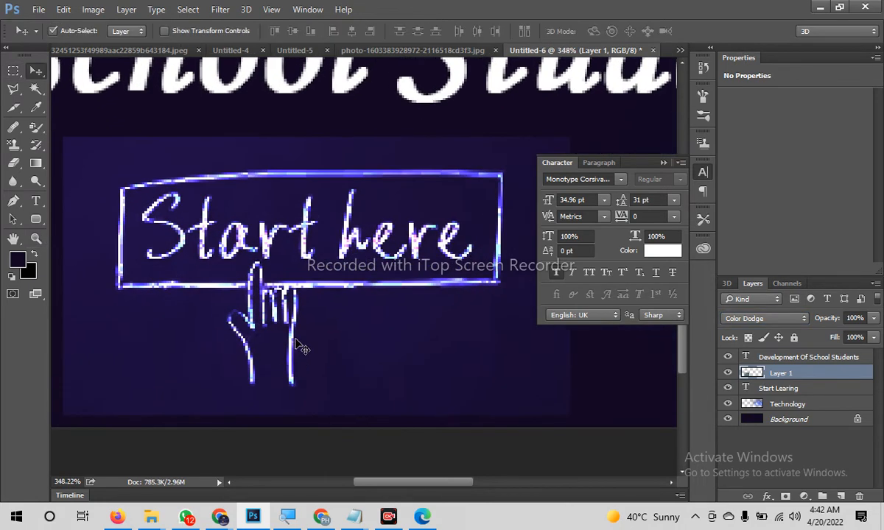
drag(256, 373, 280, 444)
key(Delete)
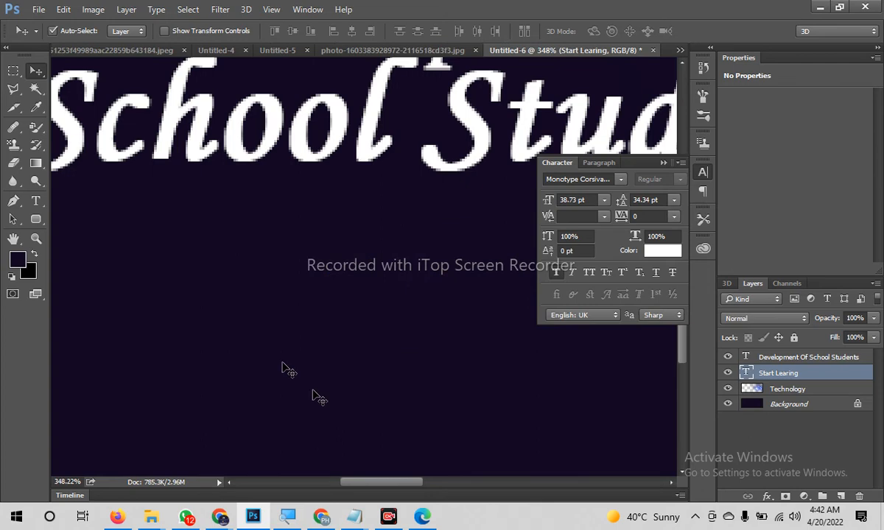
key(ctrl+1)
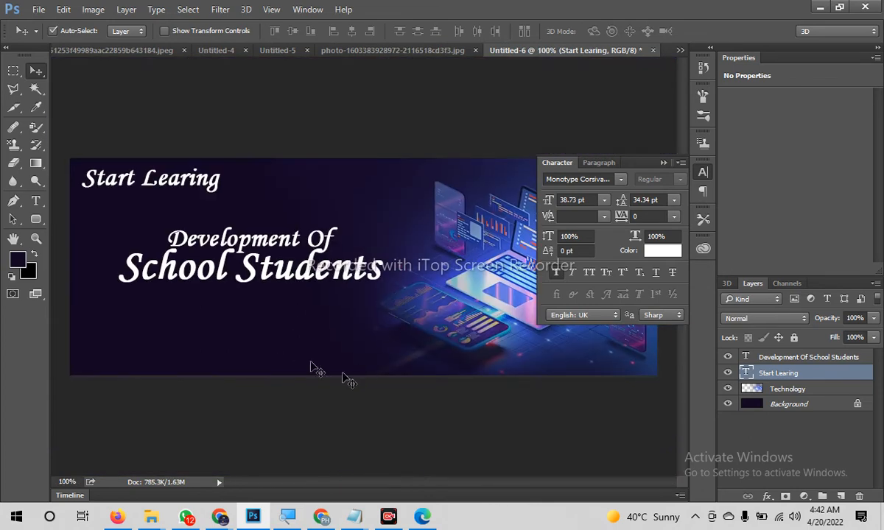
Duplicate the "Development Of School Students" text below the original and change the copy's wording to "Start Here"
drag(273, 317, 299, 390)
drag(273, 350, 374, 285)
drag(377, 209, 335, 324)
double_click(746, 357)
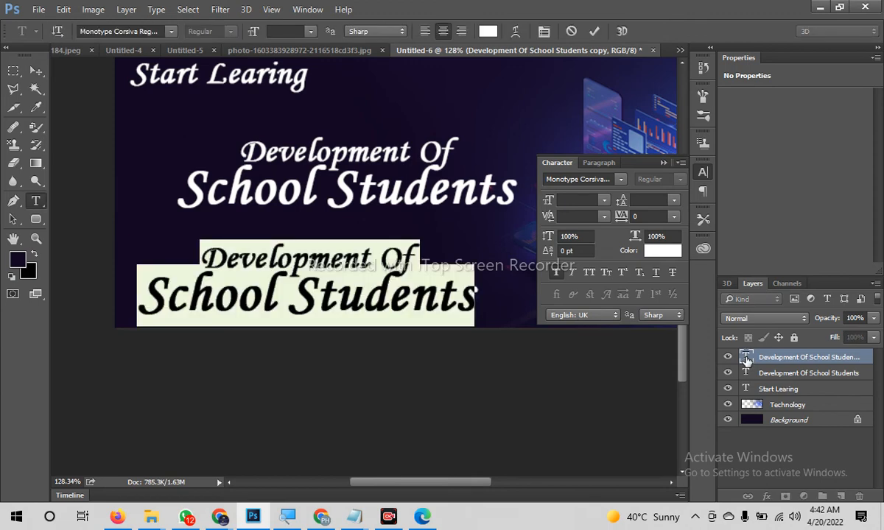
text(Start Here)
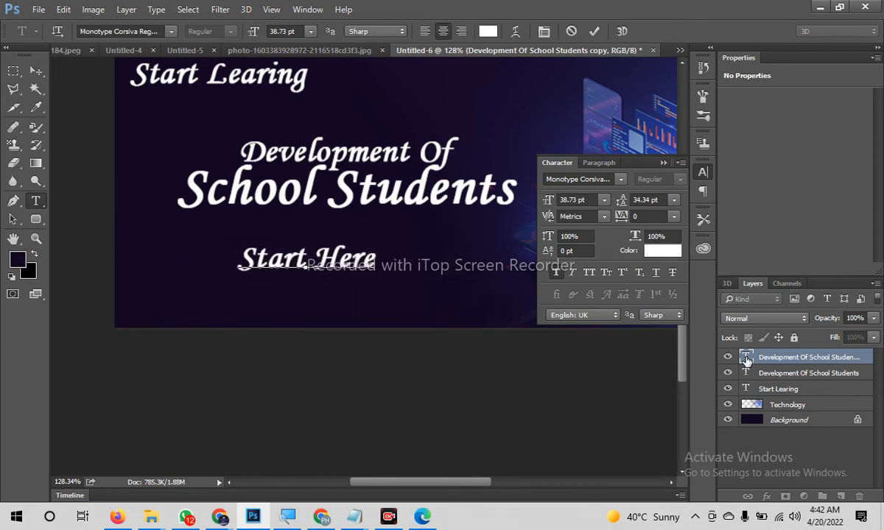
key(ctrl+Return)
scroll(611, 421, up, 3)
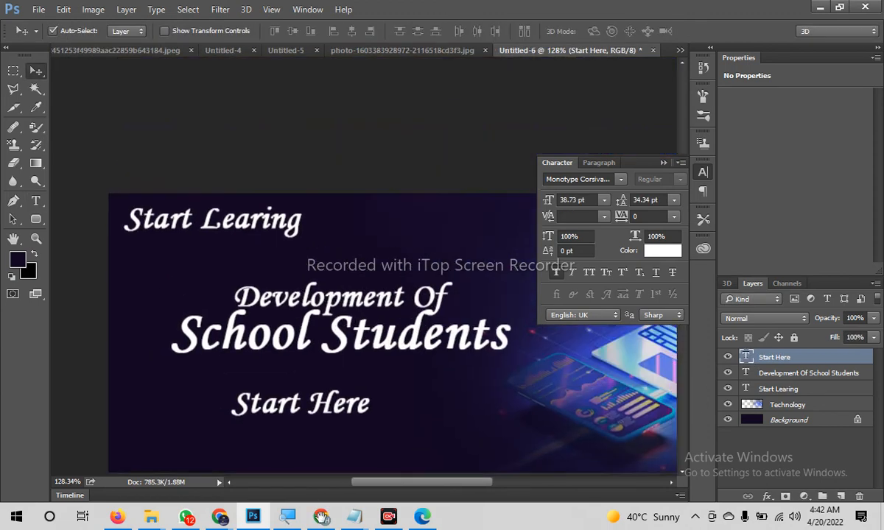
Move "Development Of School Students" about 0.26 in right and 0.44 in up, and "Start Here" about 1.25 in left and 0.49 in down
drag(361, 313, 382, 283)
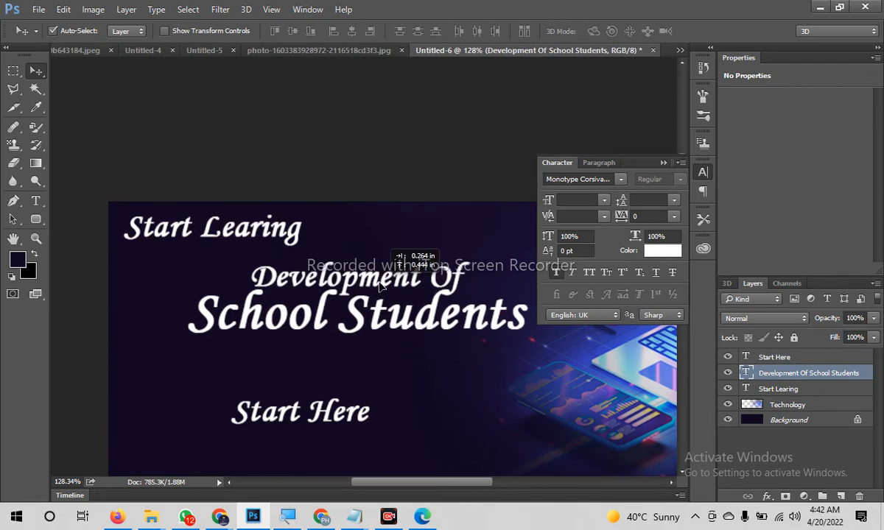
scroll(352, 313, down, 3)
drag(318, 298, 237, 327)
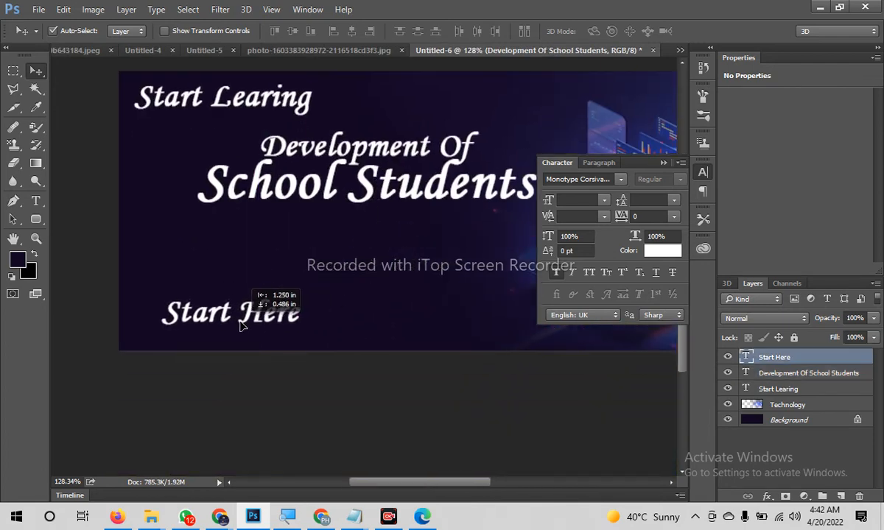
Switch to Chrome, search Google for "school board" and look through the board pictures in the results
click(321, 516)
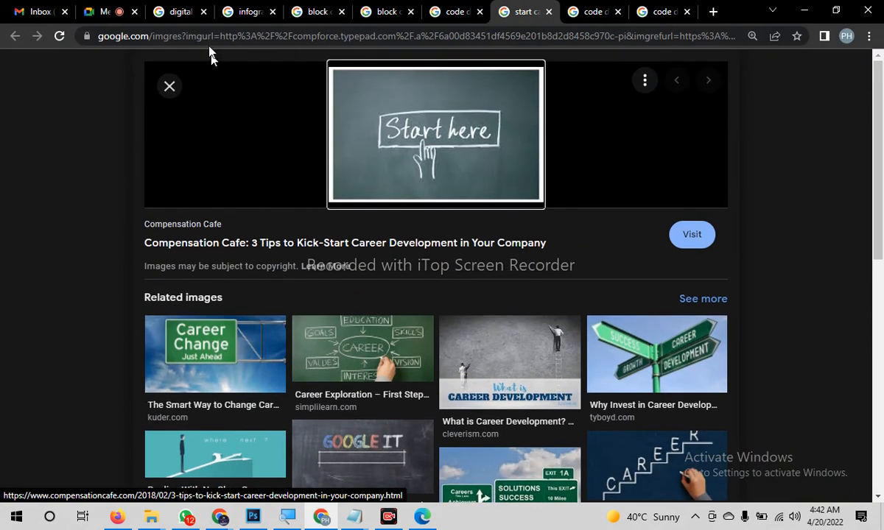
click(269, 38)
text(sch)
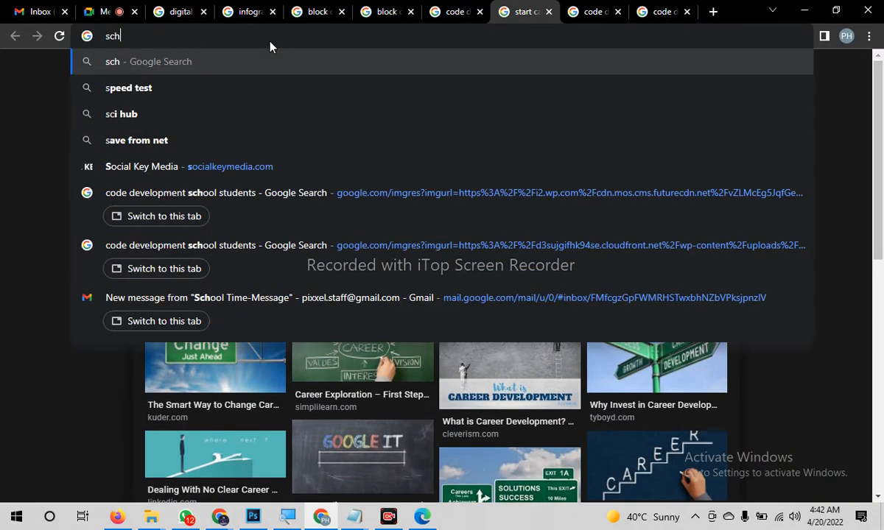
text(ool board)
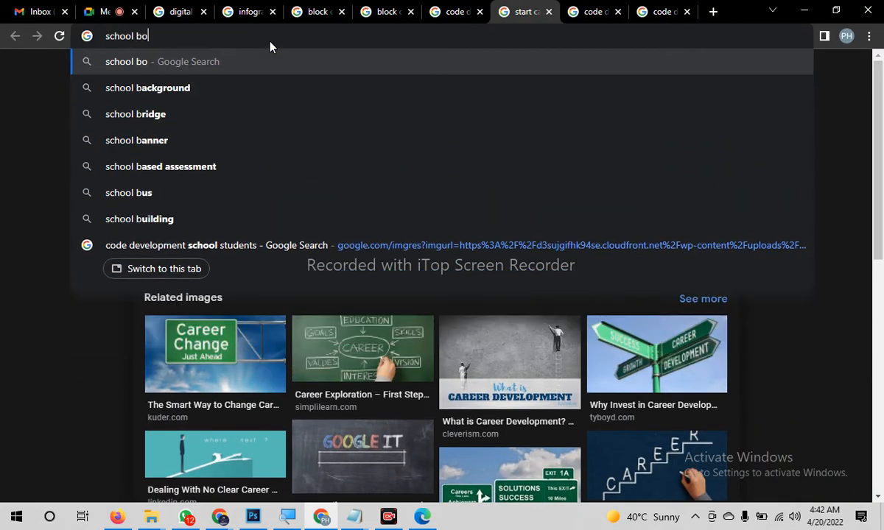
key(Return)
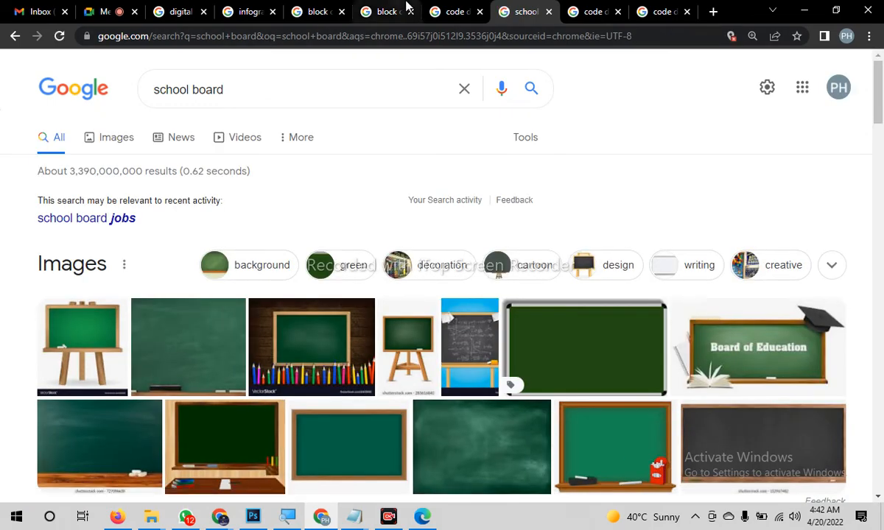
scroll(529, 322, down, 2)
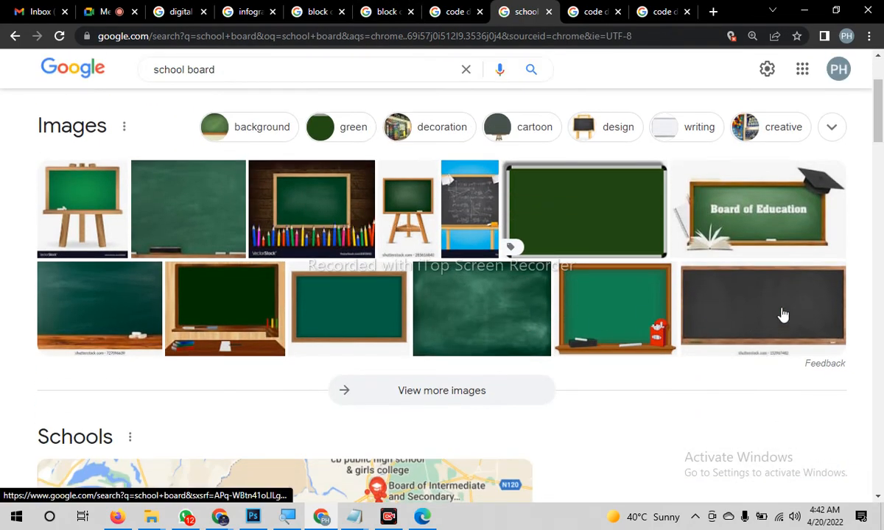
scroll(780, 316, down, 3)
scroll(779, 316, up, 5)
scroll(779, 316, down, 2)
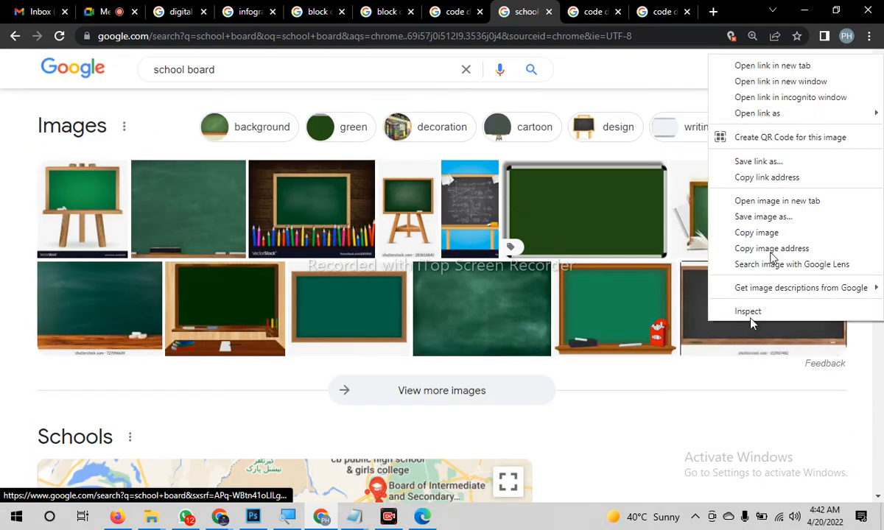
Open the dark gray school board with the wooden frame in a new tab and copy its preview image
click(788, 66)
click(538, 10)
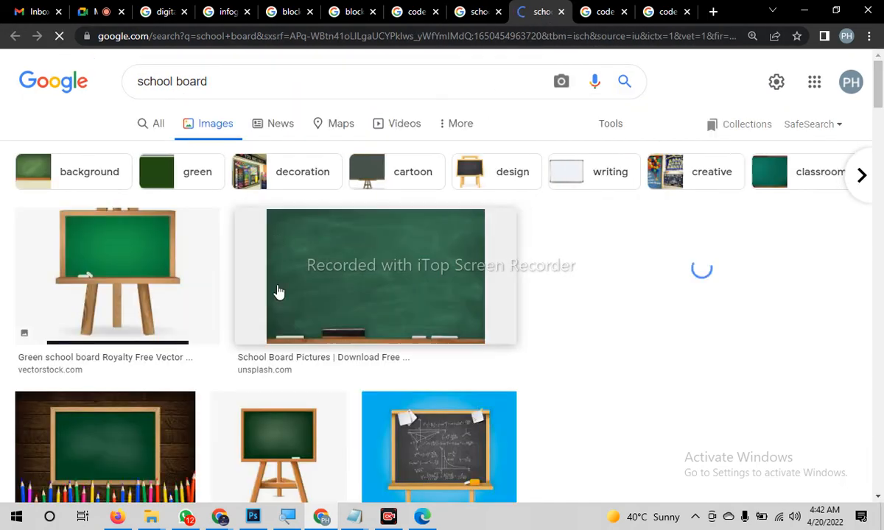
click(532, 299)
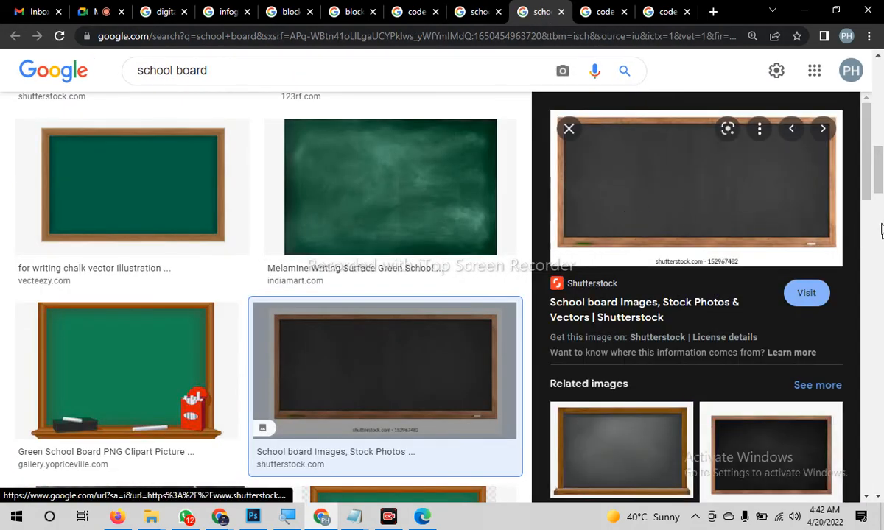
right_click(749, 209)
click(745, 382)
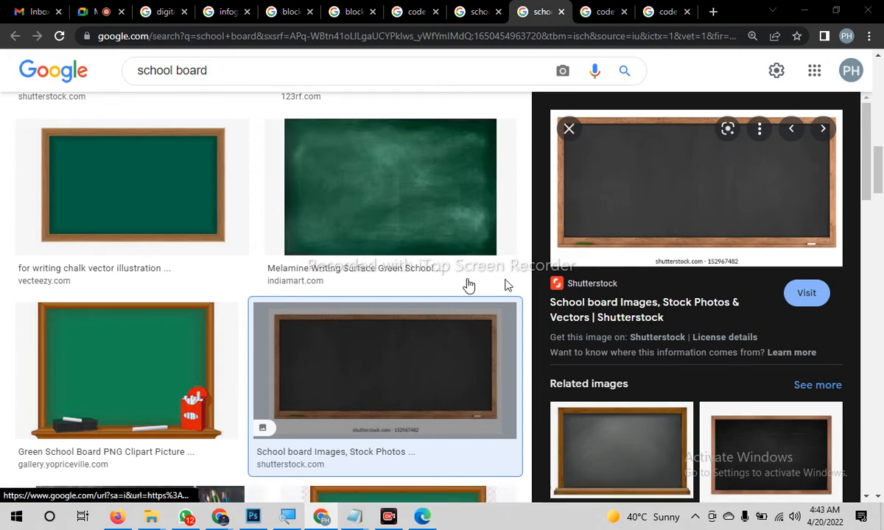
Switch to Photoshop, paste the wooden-framed board image into the banner and position it below the "Start Learing" text
key(alt+Tab)
key(ctrl+v)
mouse_move(383, 299)
mouse_down()
mouse_move(397, 289)
mouse_move(386, 306)
mouse_up()
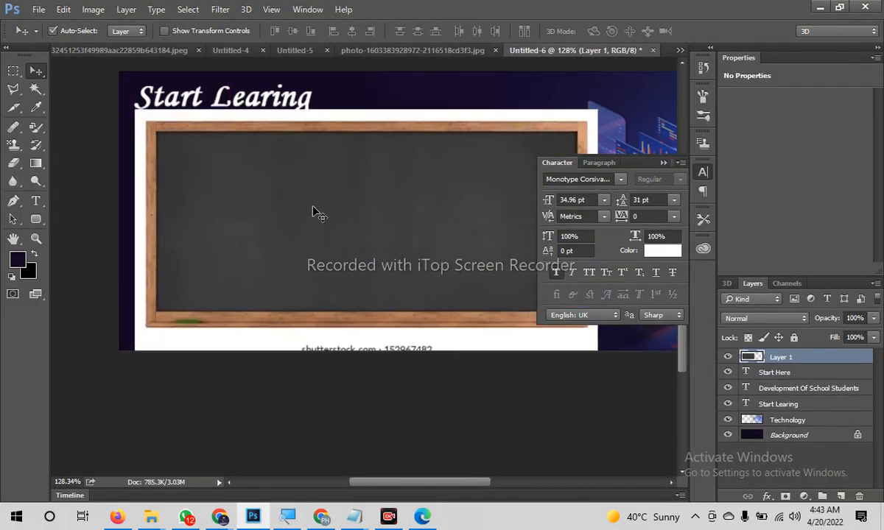
Return to Chrome and look through more school board pictures, the opened coding images and the pictures related to the "Start here" chalkboard
key(alt+Tab)
scroll(304, 203, down, 5)
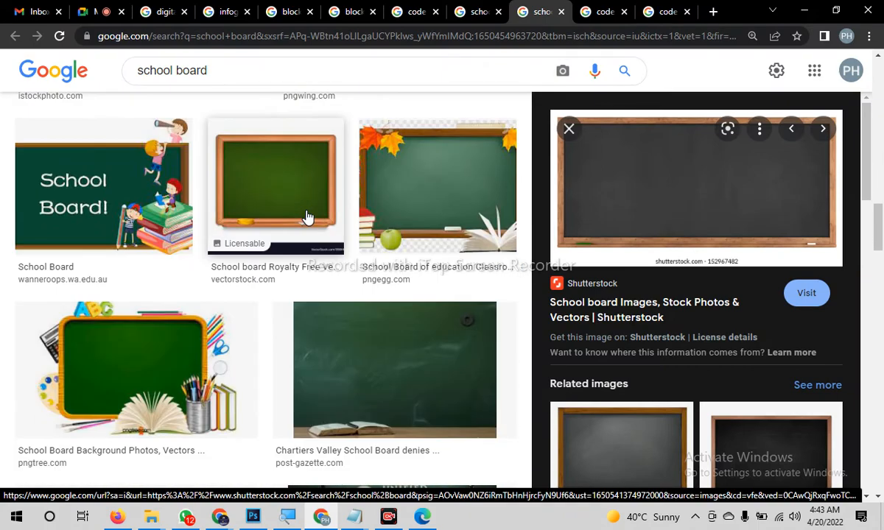
scroll(308, 217, down, 5)
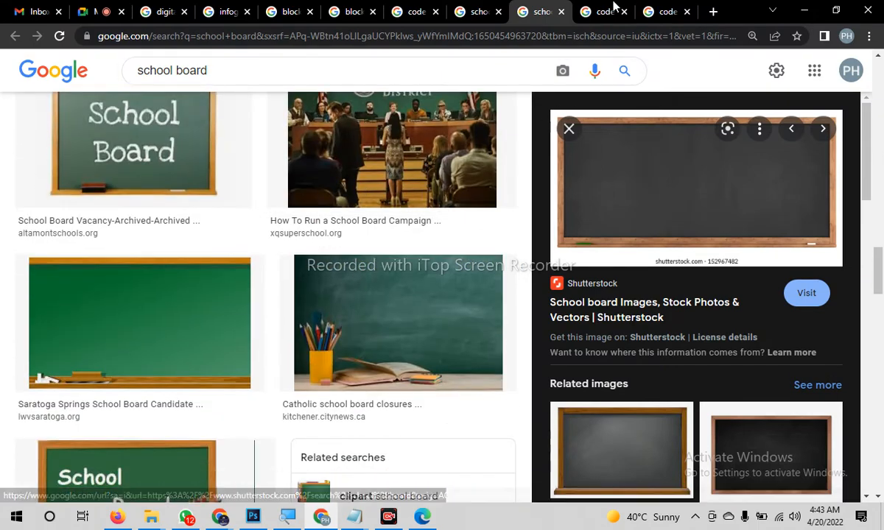
click(607, 9)
click(658, 10)
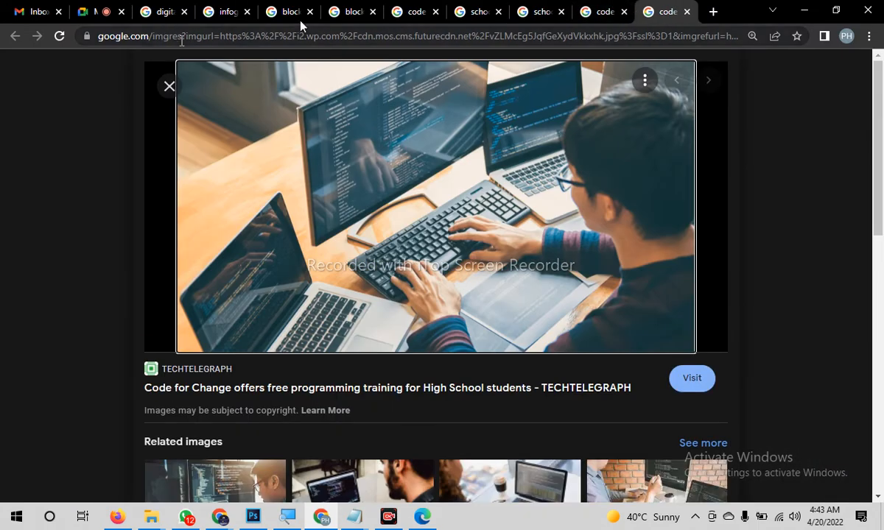
click(475, 11)
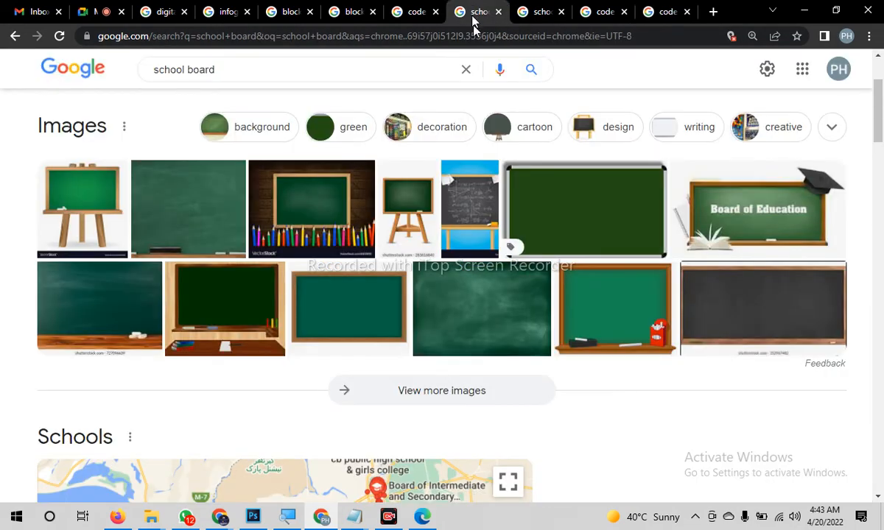
scroll(171, 175, up, 3)
click(15, 36)
scroll(450, 335, down, 3)
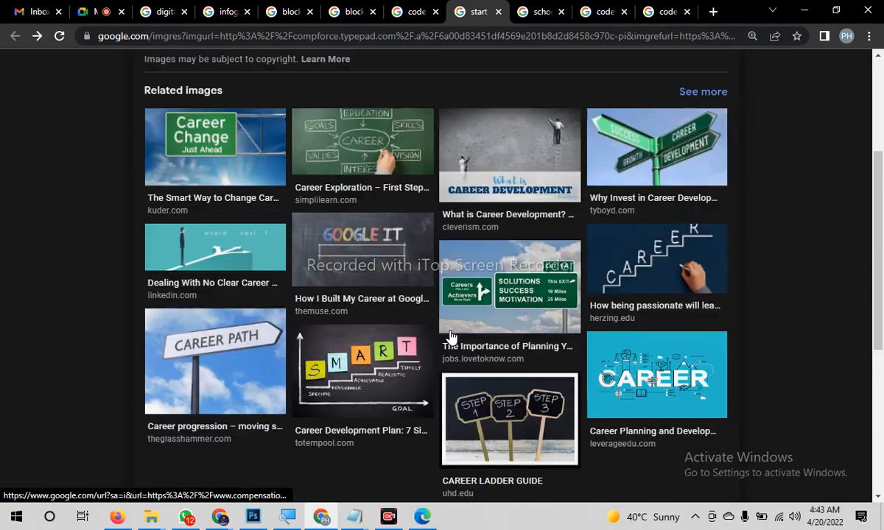
scroll(450, 335, up, 3)
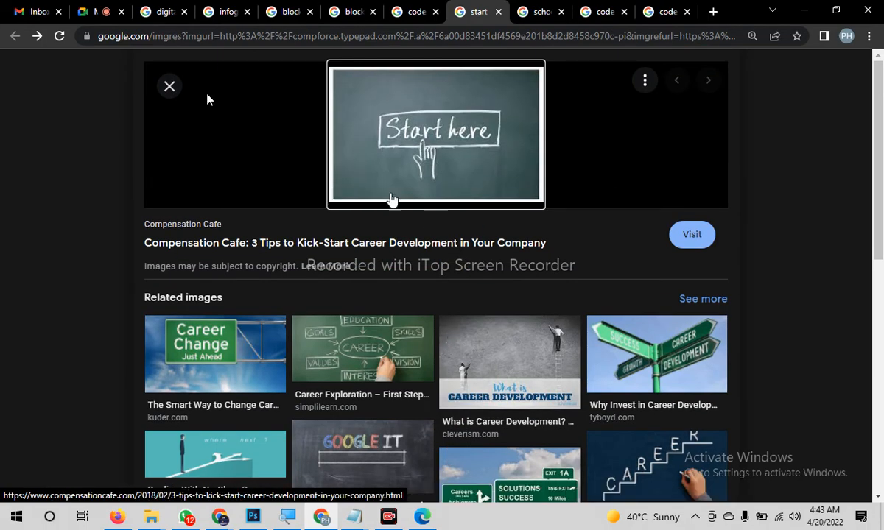
Return to the "school board" search in Chrome and bring up its image results
click(37, 35)
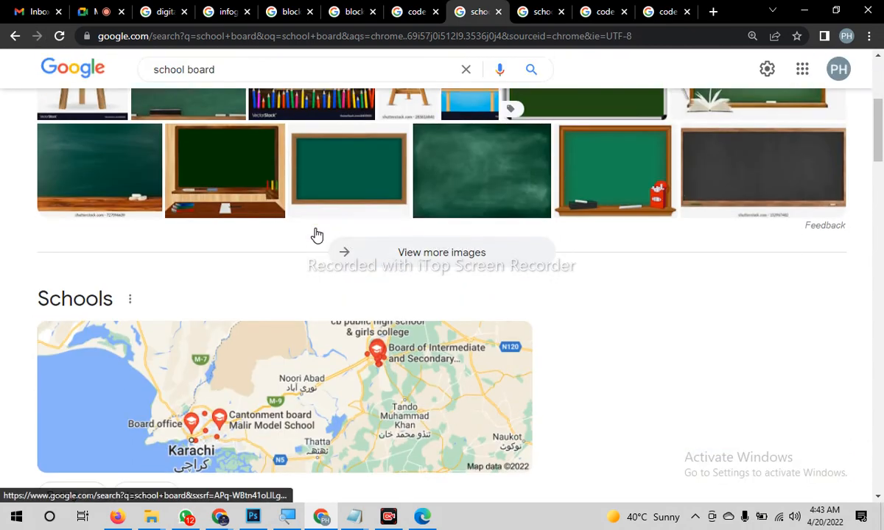
scroll(317, 234, down, 3)
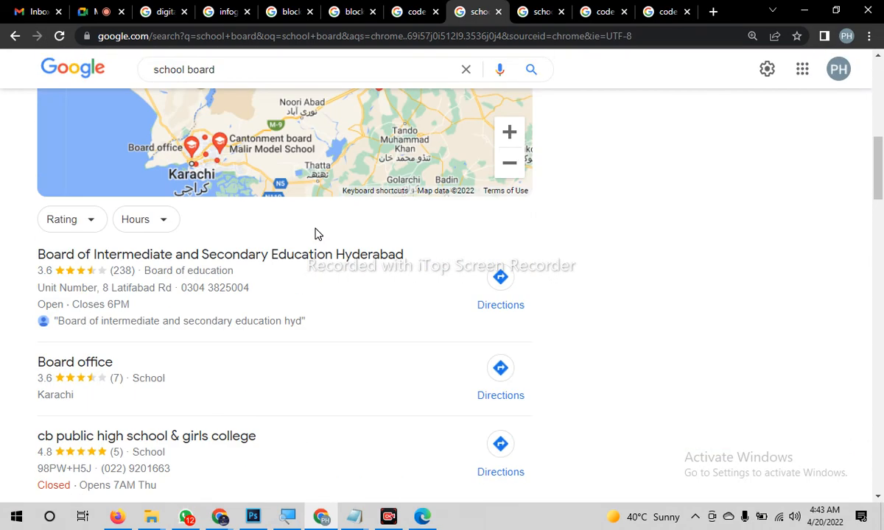
scroll(317, 235, down, 3)
scroll(315, 233, up, 15)
click(115, 144)
scroll(447, 254, down, 1)
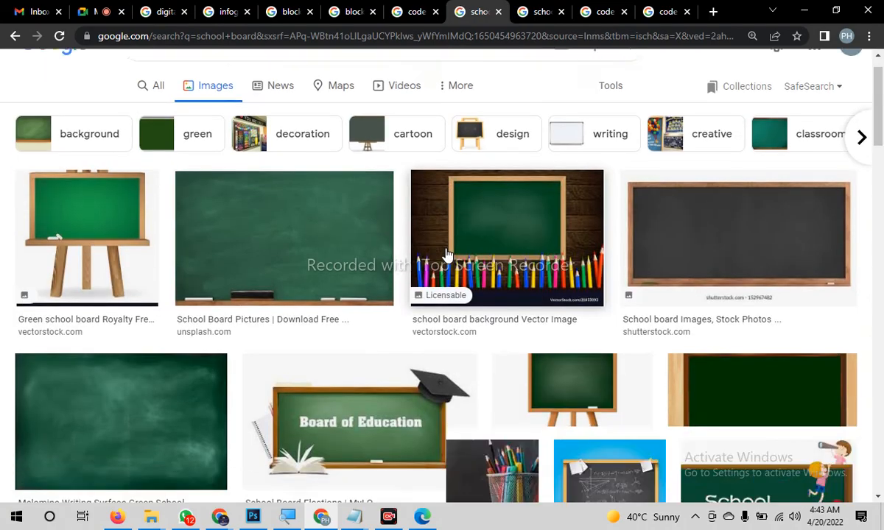
Find the black wooden-framed school board from TopPNG in the image results and copy its preview picture
scroll(447, 255, down, 10)
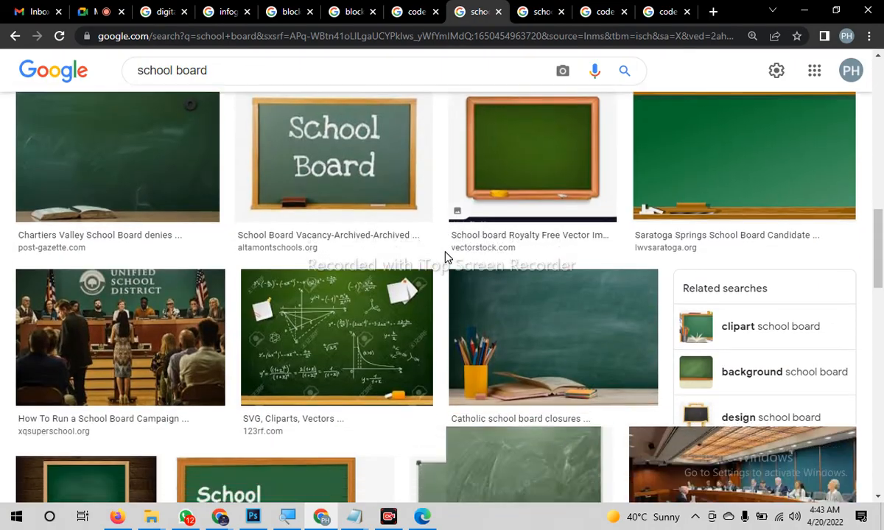
scroll(446, 258, up, 3)
click(570, 212)
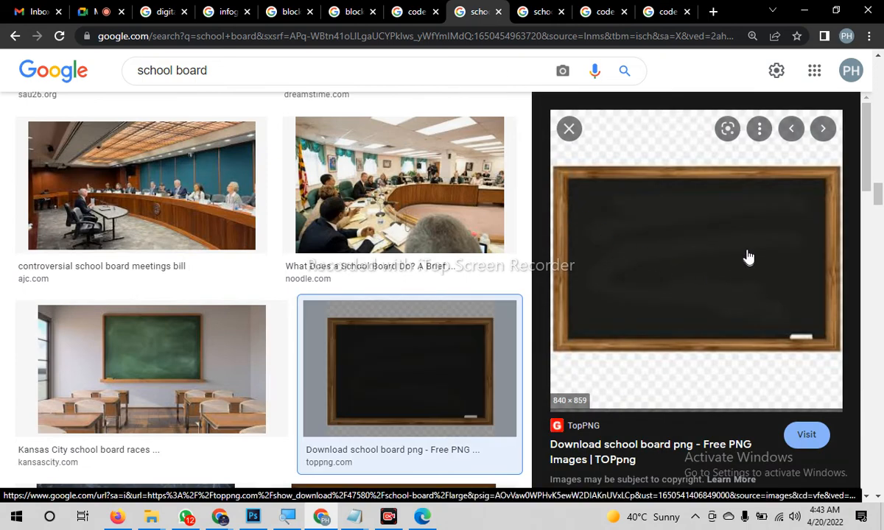
right_click(718, 225)
click(737, 396)
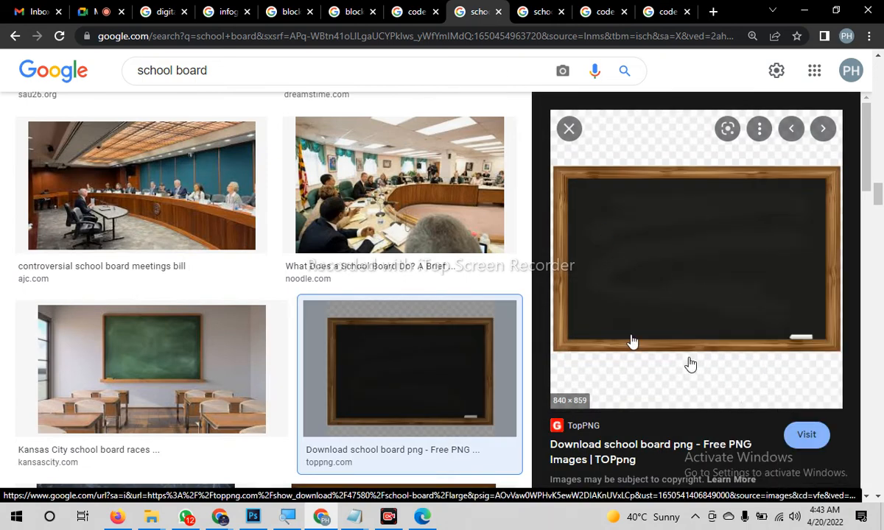
Switch to Photoshop, delete the previous board from the banner and paste the copied black board in its place
key(alt+Tab)
key(Delete)
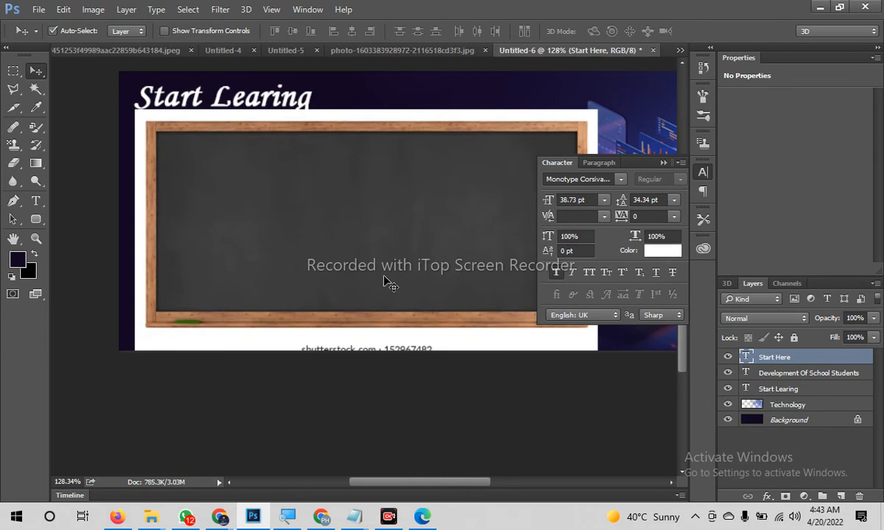
key(ctrl+v)
drag(453, 292, 372, 202)
key(ctrl+minus)
key(ctrl+minus)
drag(346, 274, 379, 242)
Create a new document with the default settings and paste the black board image into it
key(ctrl+n)
key(Return)
key(ctrl+v)
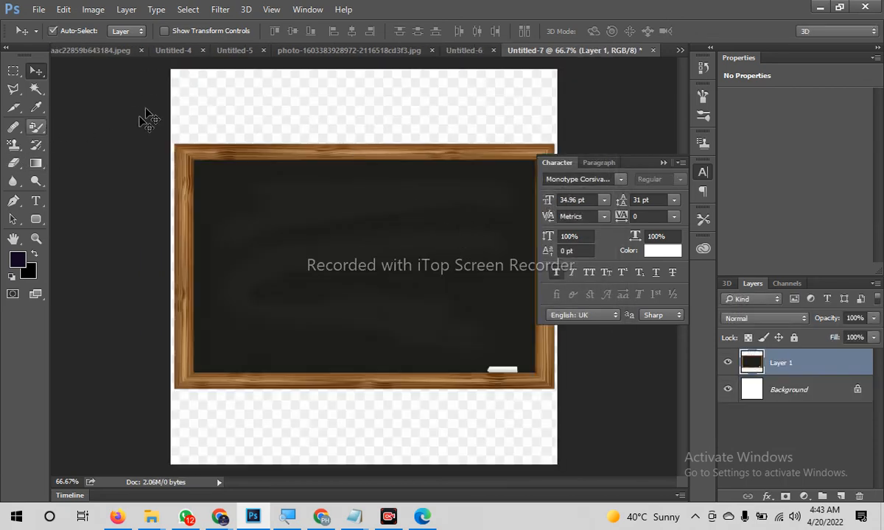
Delete the checkered area around the board with the Magic Wand tool and hide the white Background layer
click(34, 90)
click(261, 133)
key(Delete)
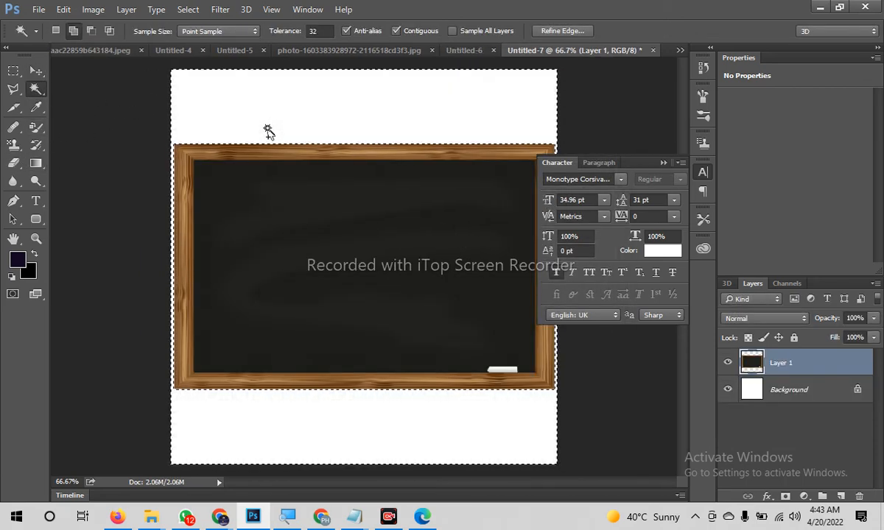
click(795, 393)
click(727, 389)
key(v)
key(ctrl+s)
text(vvv)
key(Escape)
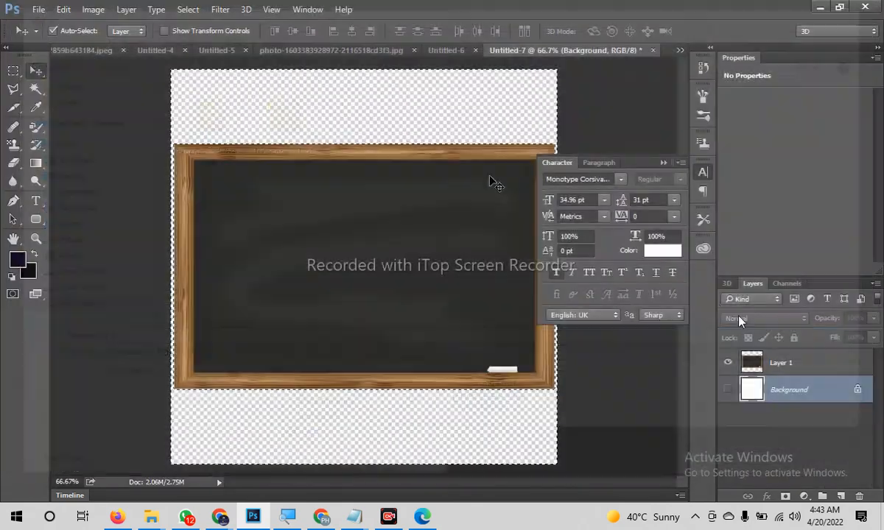
Move the cut-out board into the Untitled-6 banner, delete the older pasted board in Layer 1 and shift the new board down
drag(343, 207, 299, 43)
drag(351, 51, 351, 51)
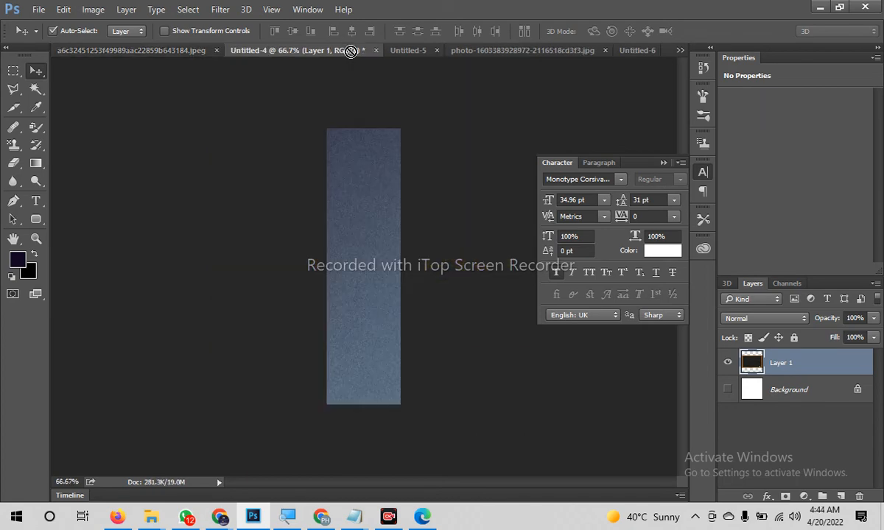
drag(416, 49, 432, 229)
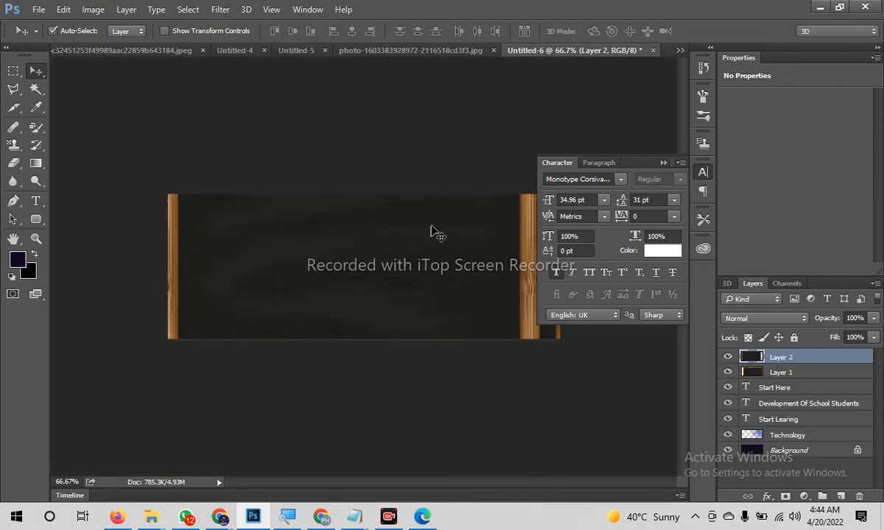
click(793, 372)
key(Delete)
drag(334, 291, 365, 389)
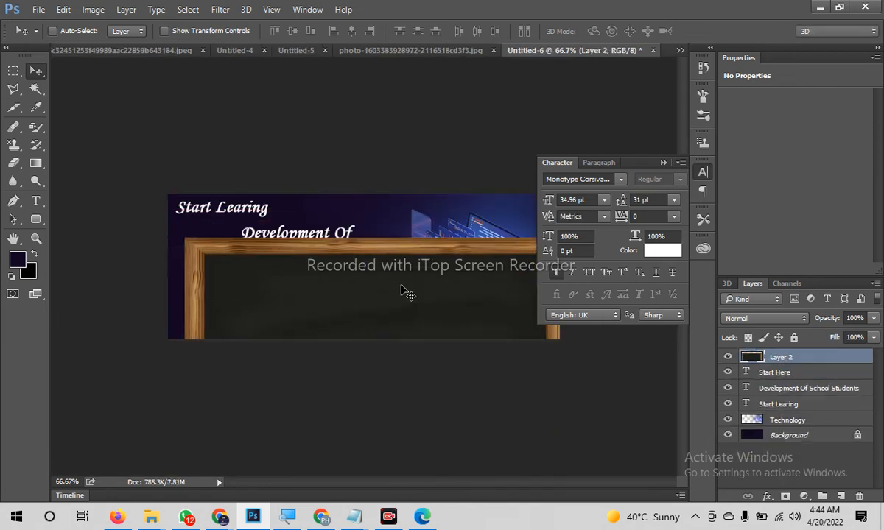
Scale the board down with Free Transform and bring the "Start Here" text in front of it
key(ctrl+t)
drag(185, 239, 275, 292)
key(Return)
key(ctrl+space)
drag(251, 334, 295, 366)
drag(185, 328, 346, 285)
key(ctrl+bracketright)
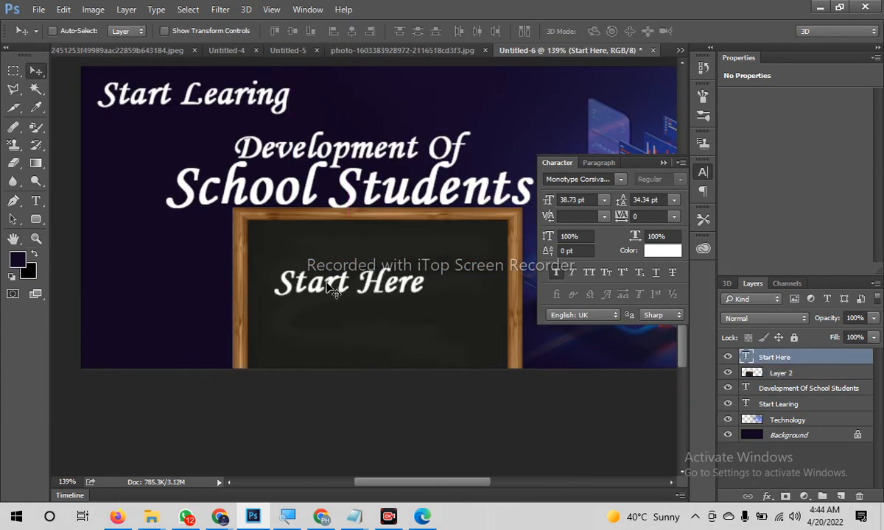
Move the board and the "Start Here" text together to the lower-left part of the banner
shift+click(441, 316)
drag(432, 324, 363, 293)
click(446, 304)
key(space)
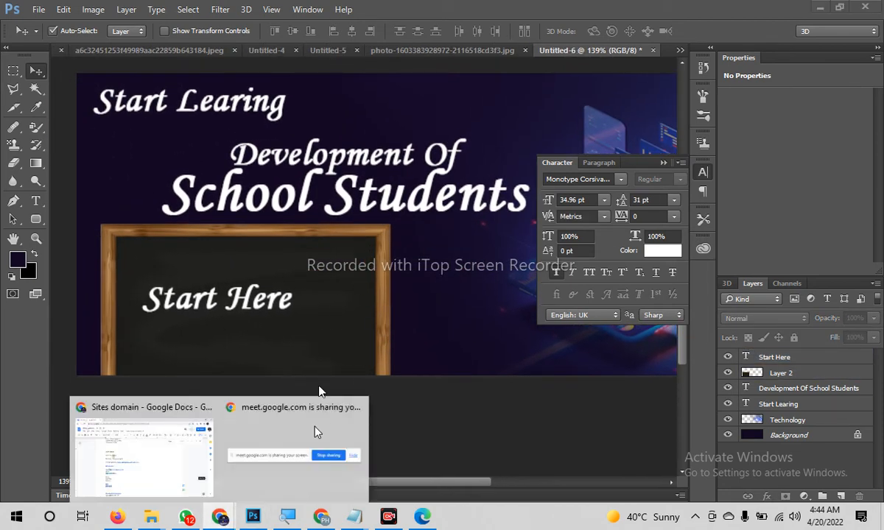
Switch to Chrome, close the school board and coding picture tabs, and reopen the Techtelegraph coding picture
click(321, 516)
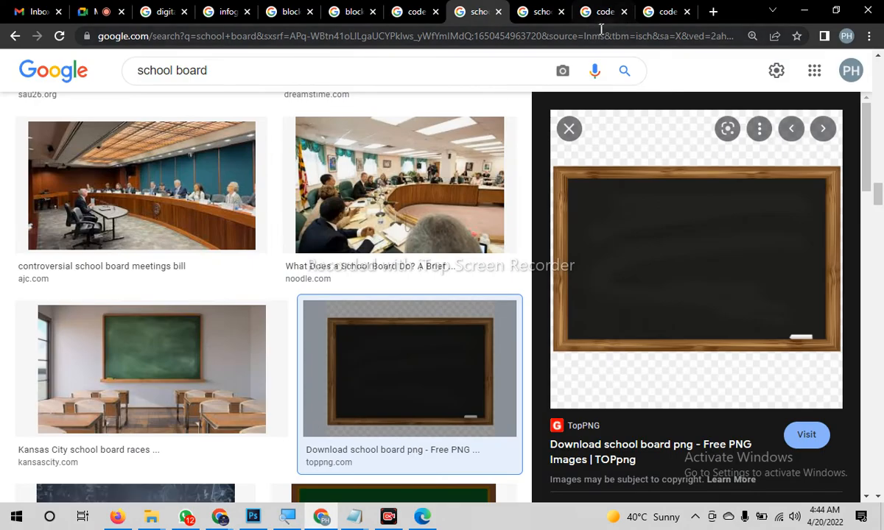
key(ctrl+w)
key(ctrl+w)
key(ctrl+w)
key(ctrl+w)
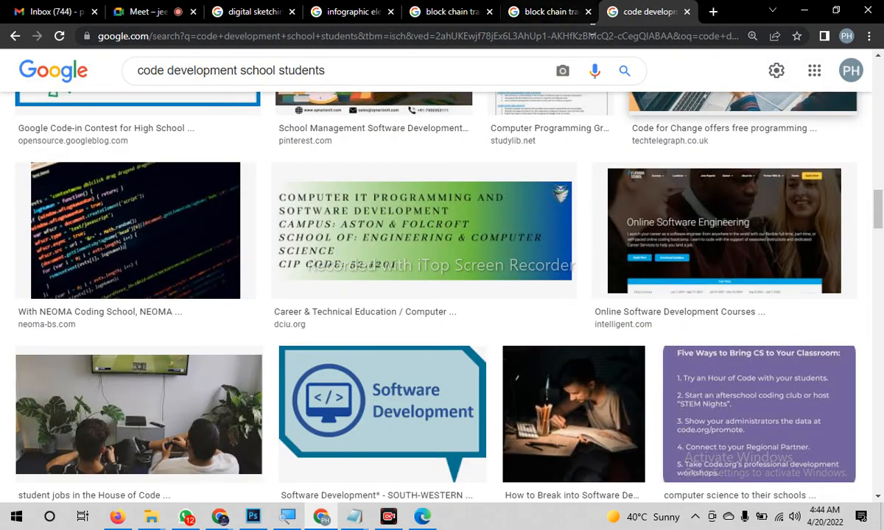
key(ctrl+shift+t)
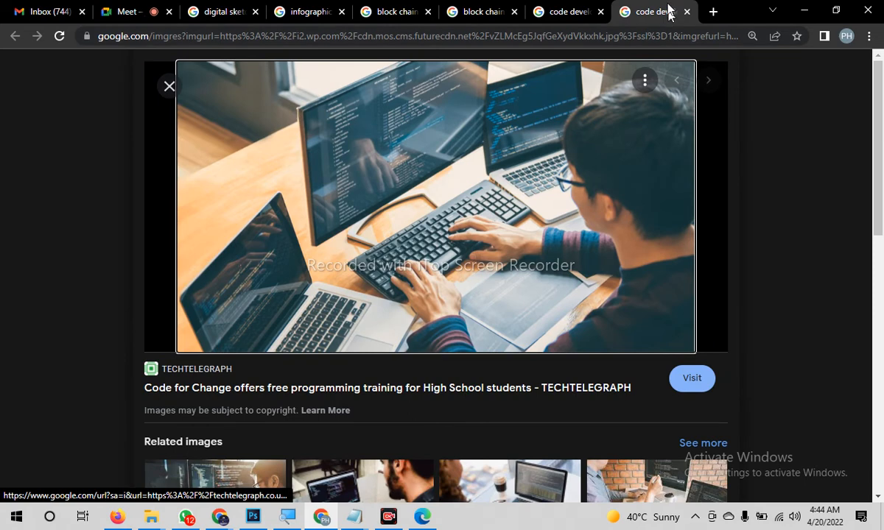
Search Google for "school board font" in a new tab
click(713, 11)
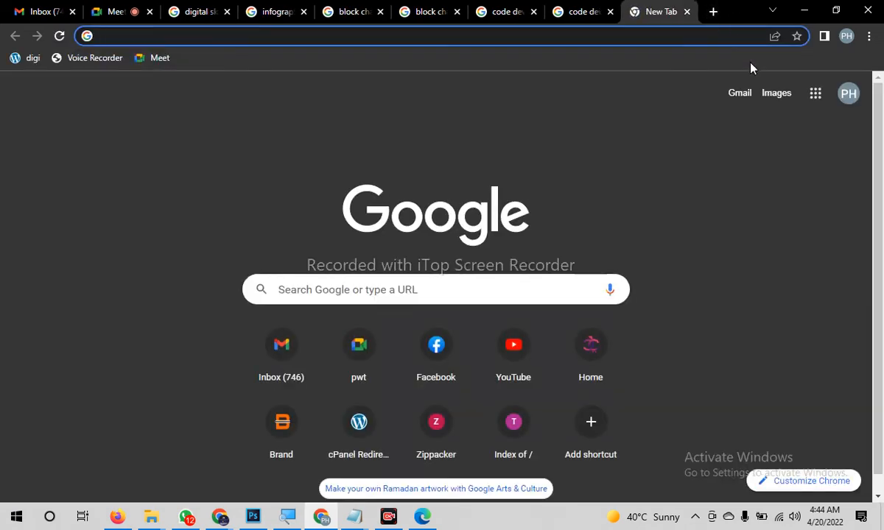
text(school)
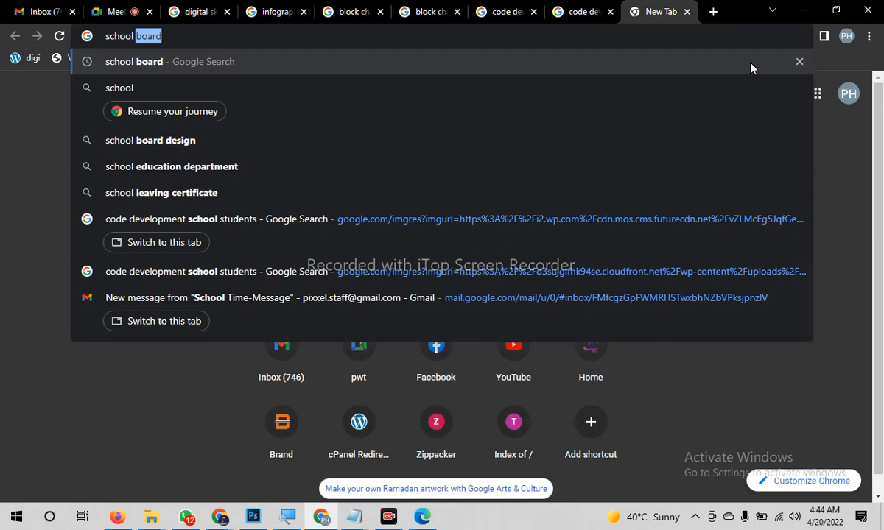
text( board font)
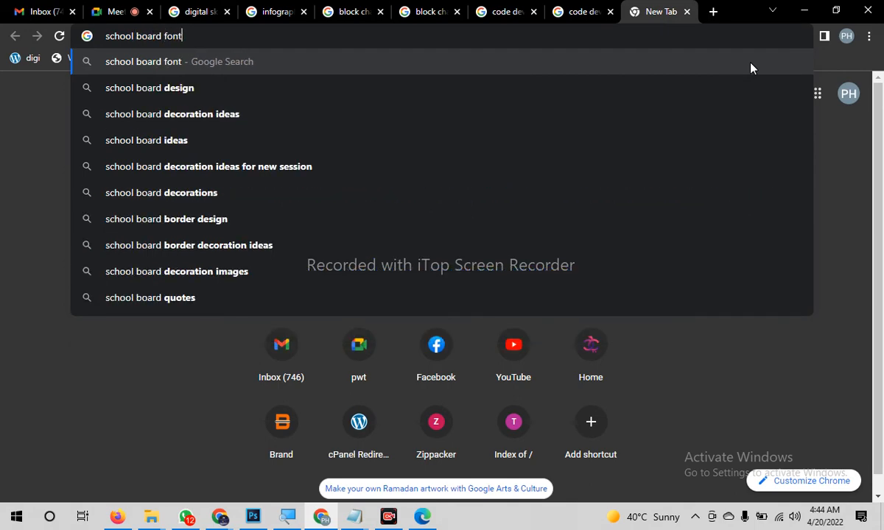
key(Return)
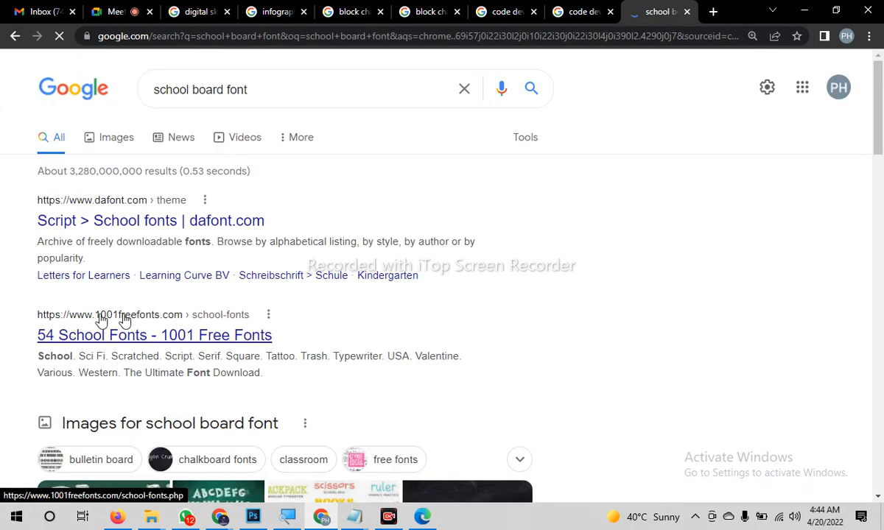
Open dafont.com's School fonts page in a new tab and download the Kindergarten font
middle_click(186, 229)
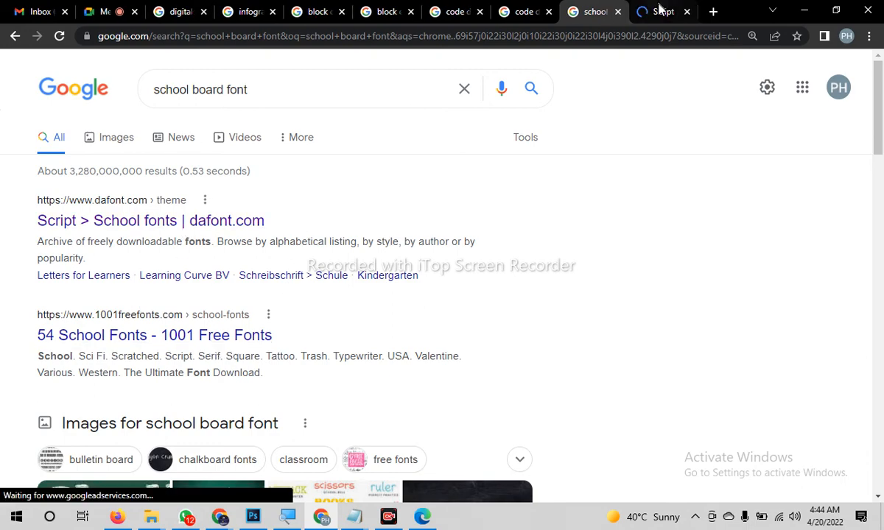
click(655, 11)
scroll(548, 228, down, 10)
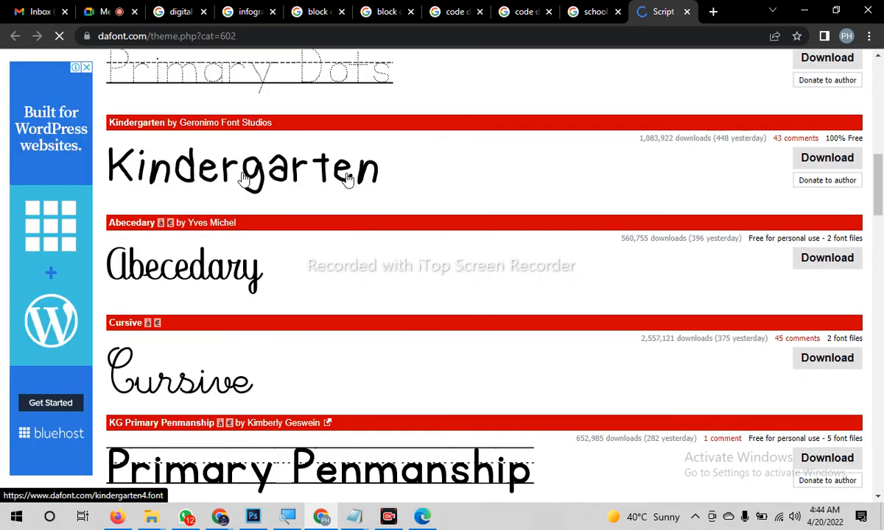
click(826, 158)
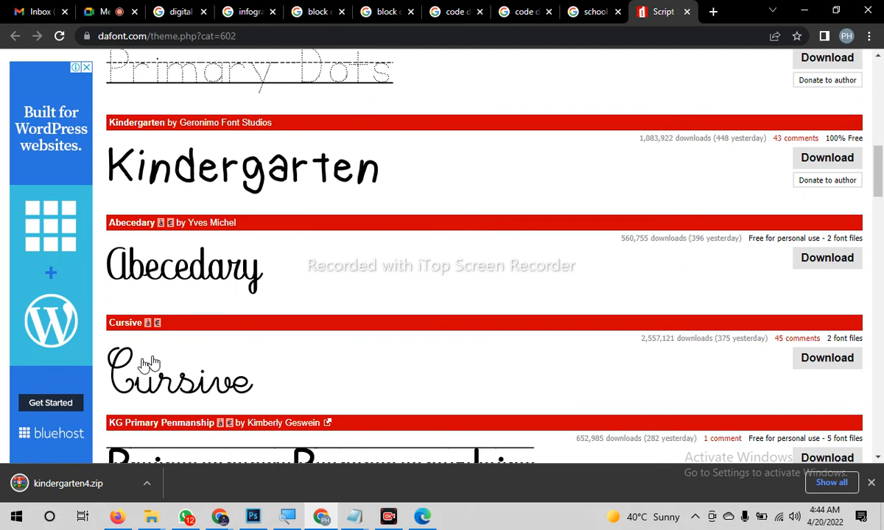
Show the downloaded kindergarten4.zip in its folder and extract it into a kindergarten4 folder
click(146, 483)
click(186, 436)
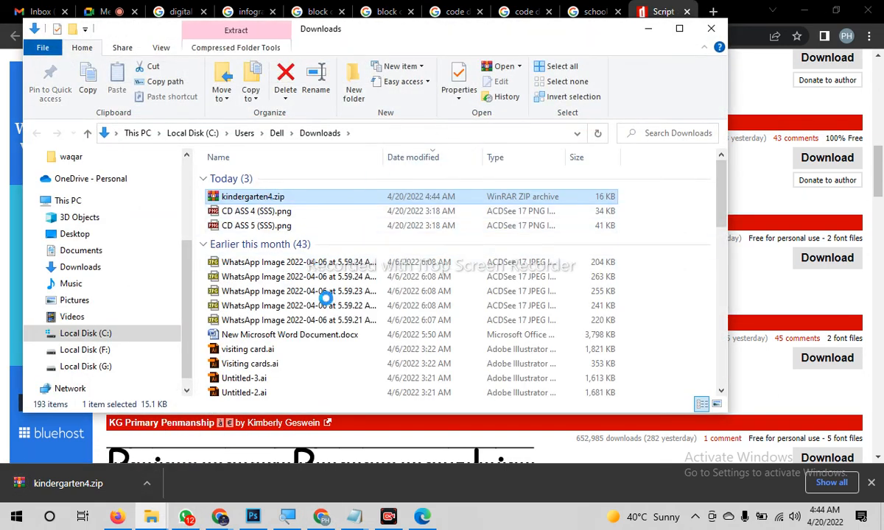
right_click(247, 197)
click(319, 286)
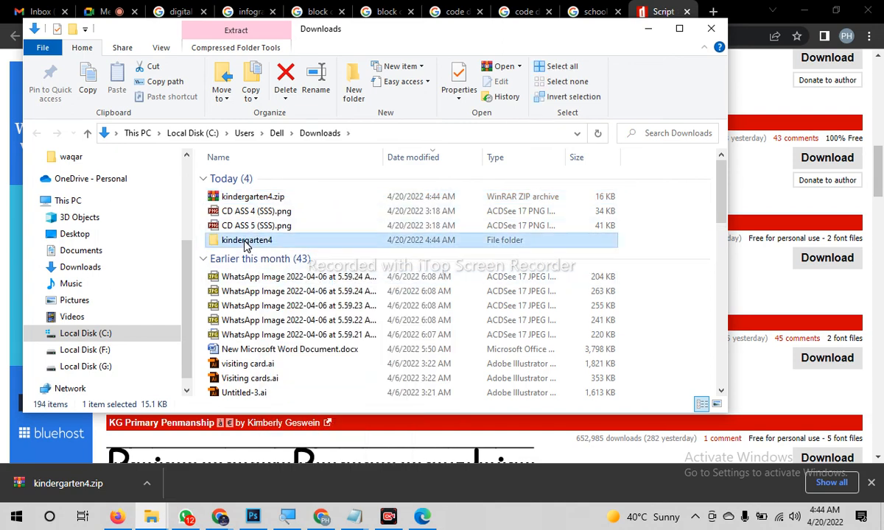
Open kindergarten.ttf from the extracted kindergarten4 folder and install the font
double_click(247, 240)
double_click(247, 181)
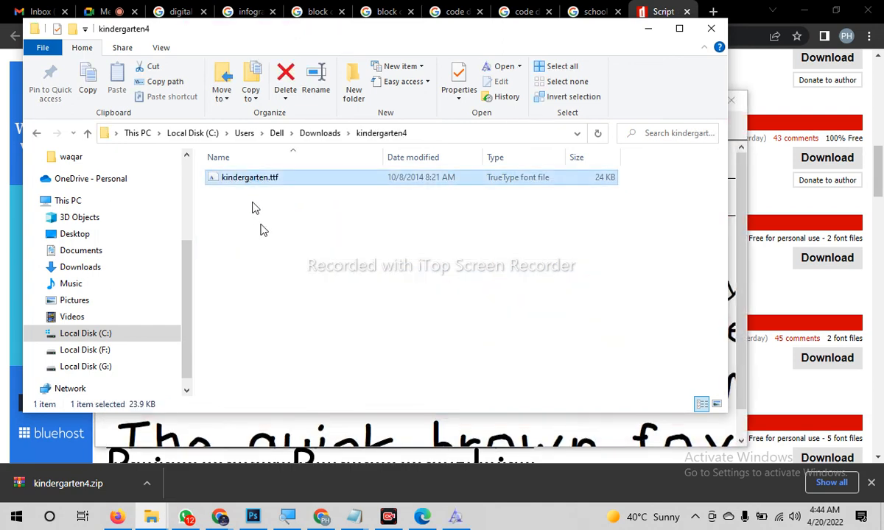
click(741, 350)
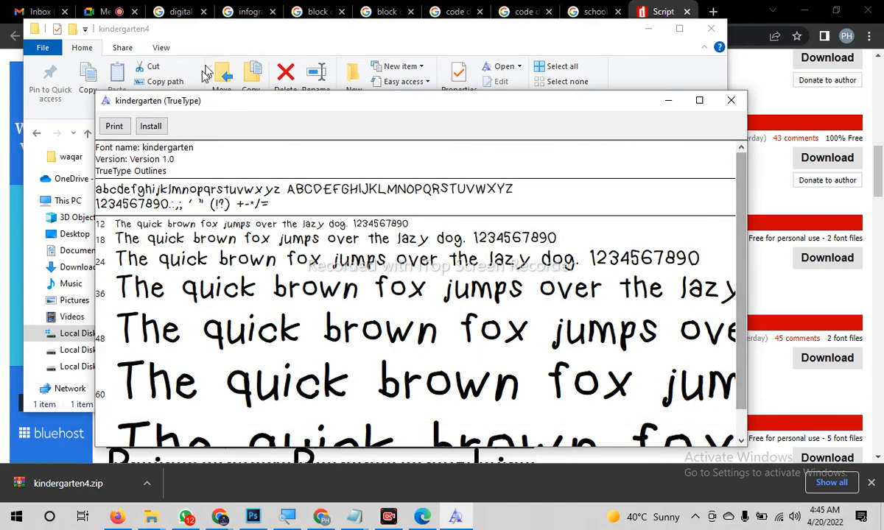
click(151, 126)
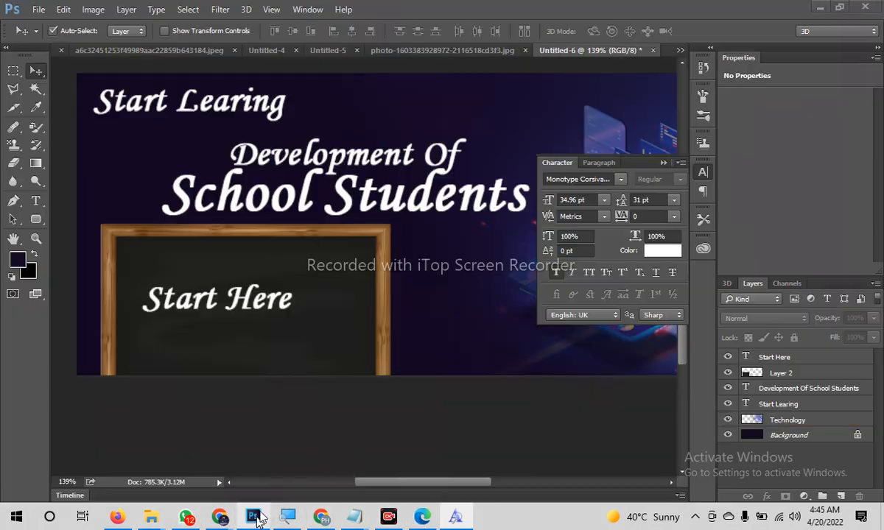
Switch to Photoshop, set the "Start Here" text to kindergarten Medium and center it on the board
click(252, 516)
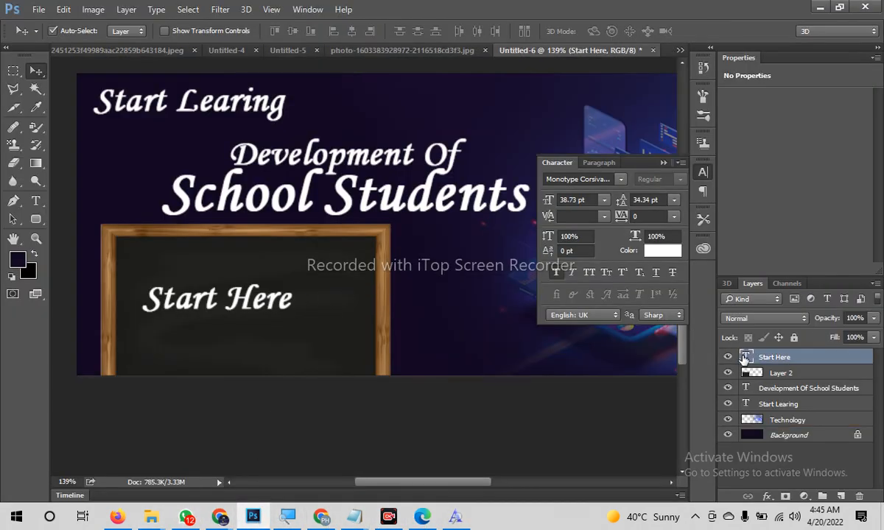
double_click(745, 357)
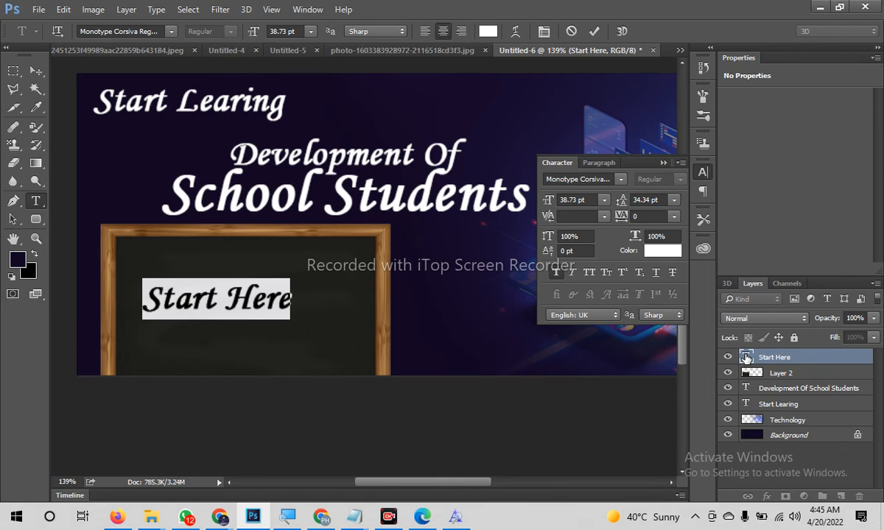
text(kin)
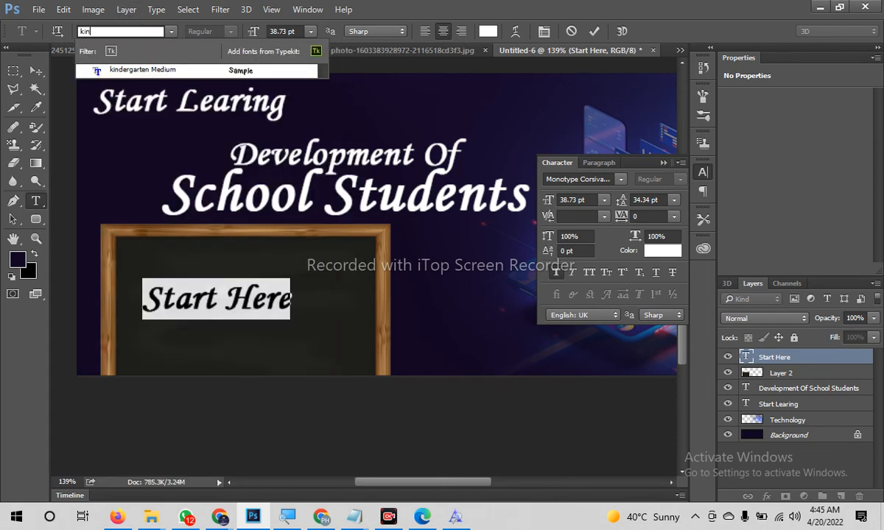
click(143, 72)
click(35, 71)
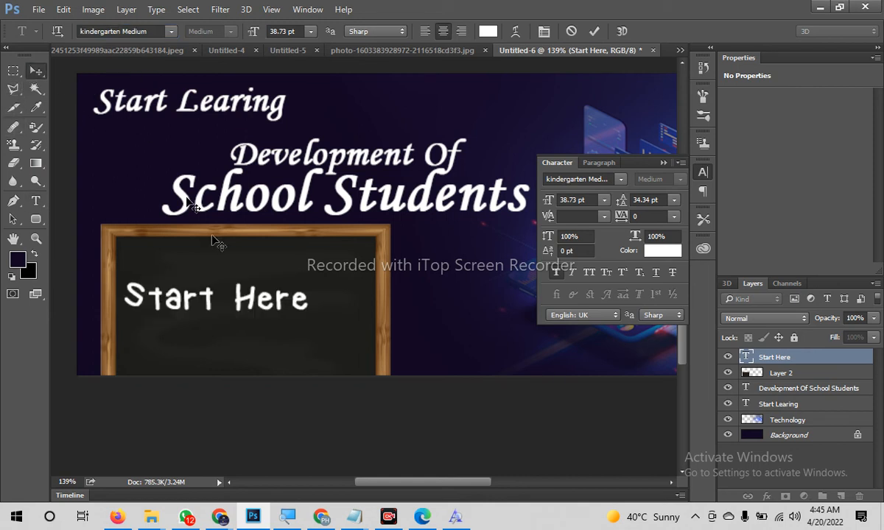
drag(187, 299, 218, 315)
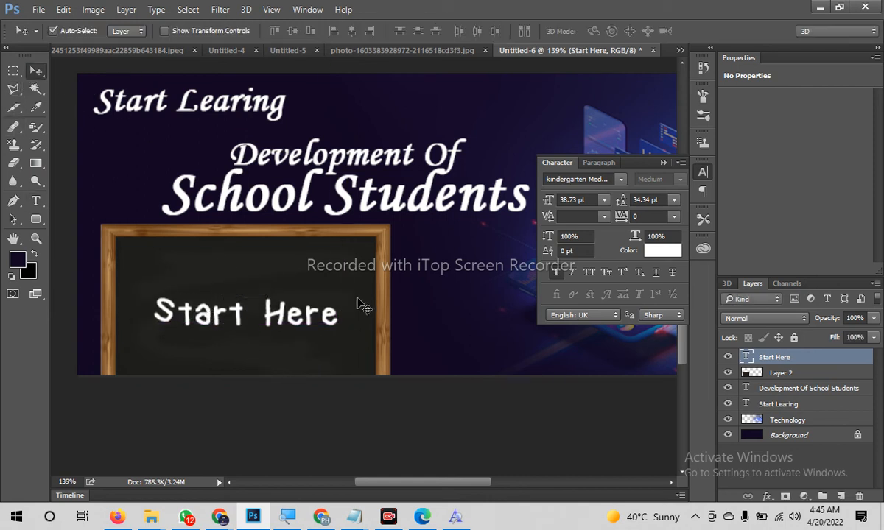
Scale the school board down to about 83% and position it around the "Start Here" text
click(366, 269)
key(ctrl+t)
drag(393, 224, 341, 256)
drag(290, 289, 307, 282)
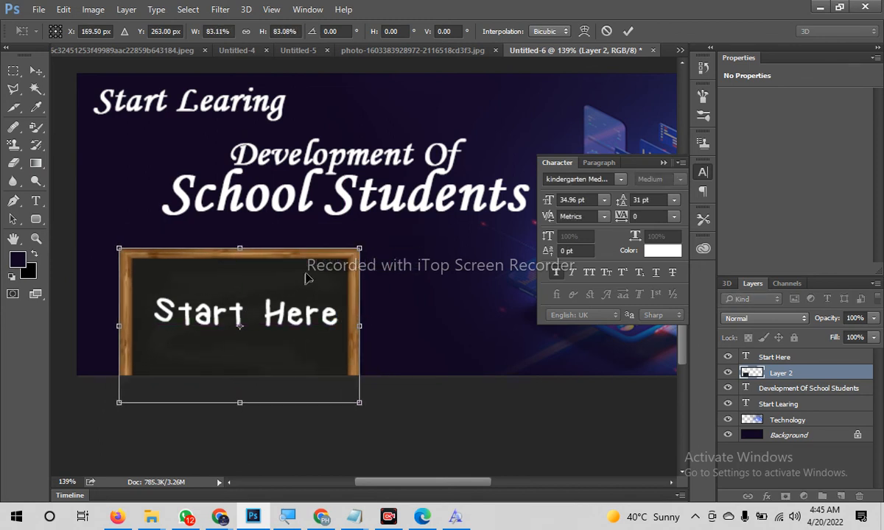
key(Return)
click(209, 322)
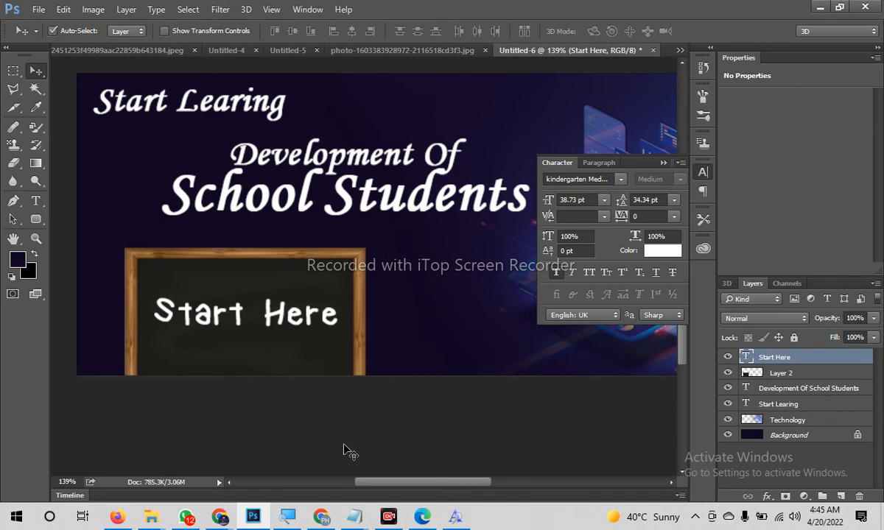
drag(355, 308, 324, 384)
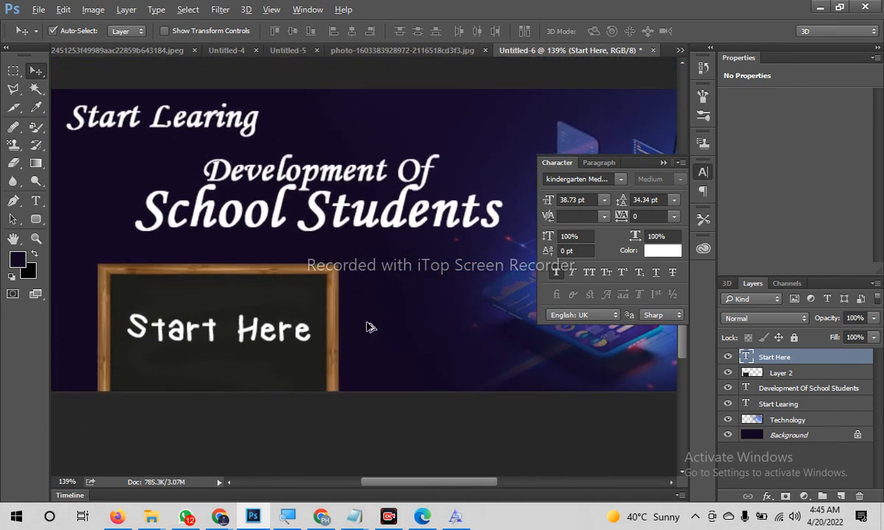
Switch to Chrome, copy the photo of the student coding at computers, and paste it into the Photoshop banner
key(alt+Tab)
click(318, 514)
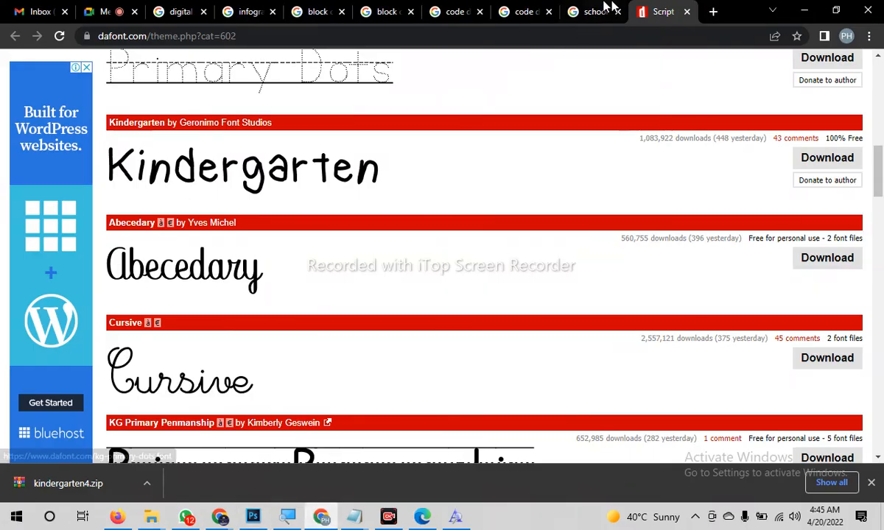
click(581, 9)
click(527, 9)
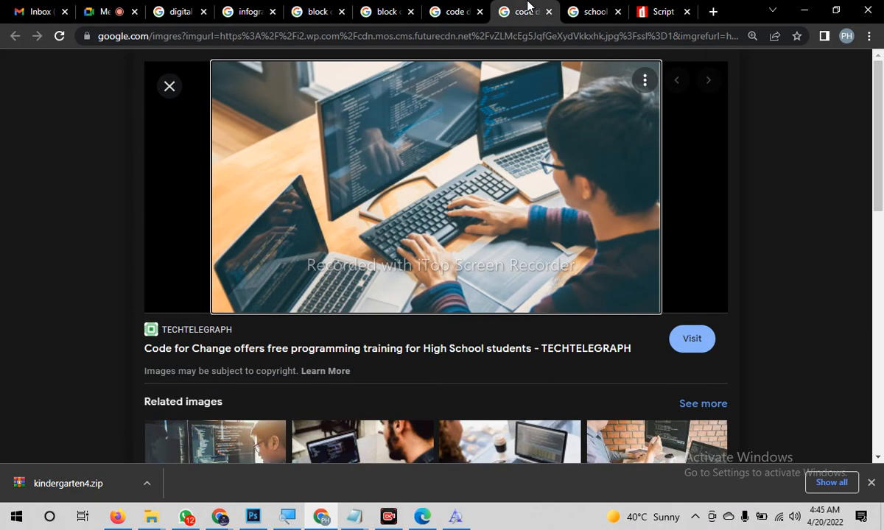
right_click(451, 154)
click(472, 312)
key(alt+Tab)
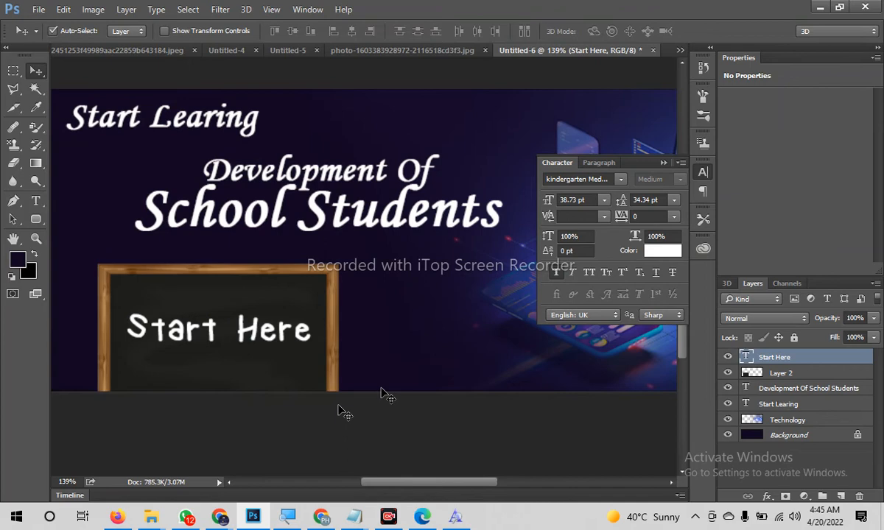
key(ctrl+v)
drag(463, 395, 309, 304)
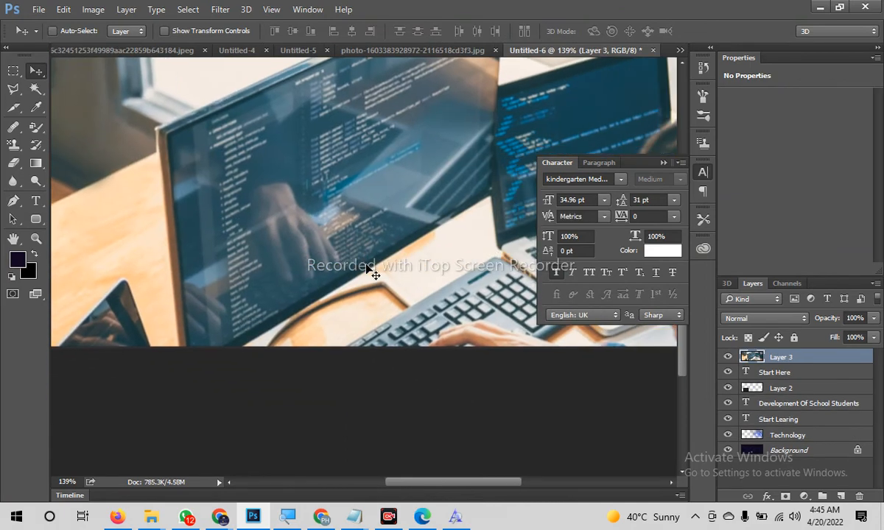
Scale the pasted coding photo down to about 56% and place it over the banner's lower left part
key(ctrl+t)
key(ctrl+minus)
key(ctrl+minus)
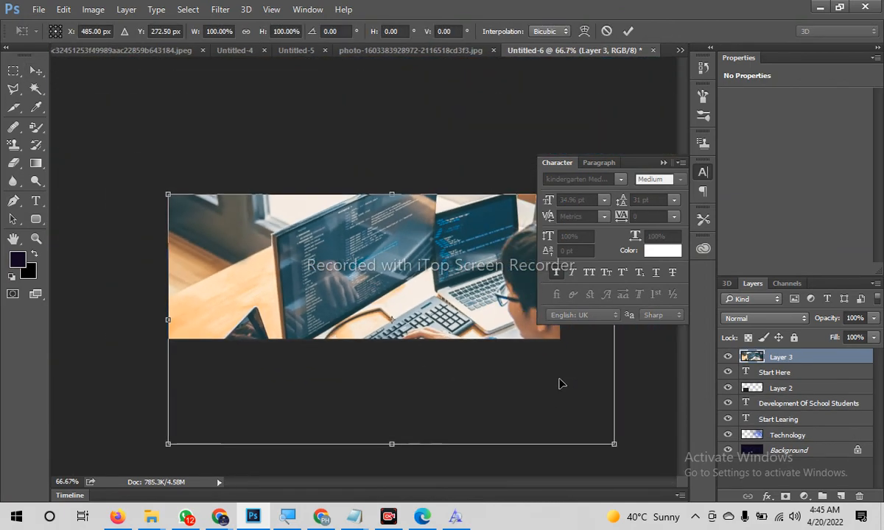
drag(614, 444, 391, 386)
drag(338, 304, 346, 335)
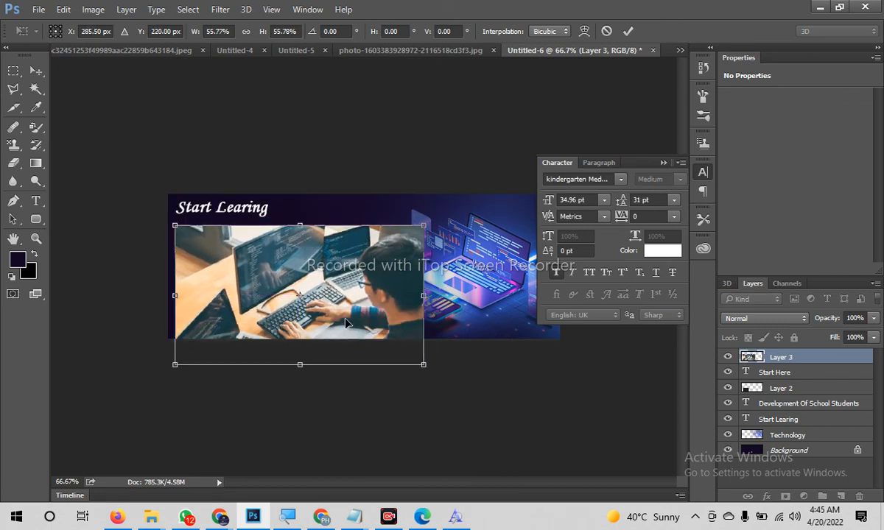
key(Return)
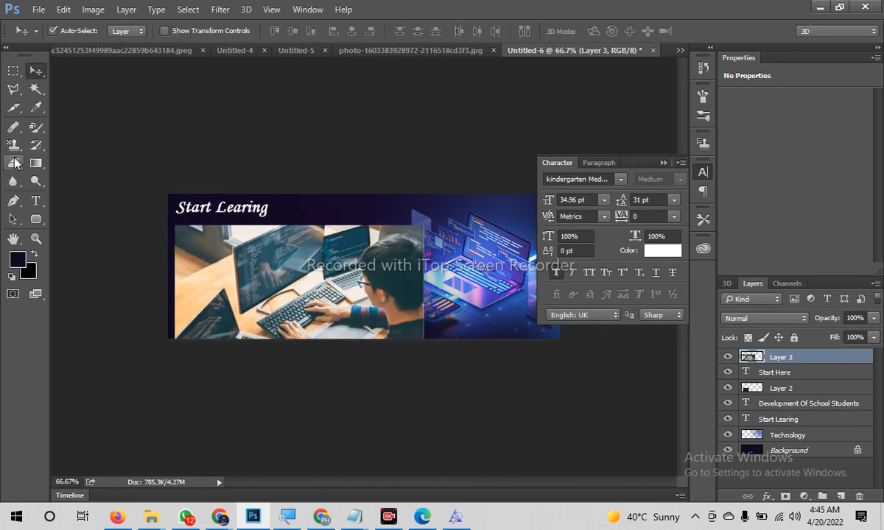
Fade the coding photo's right, left and upper edges with the Eraser tool, size 300 at 100% opacity
click(14, 162)
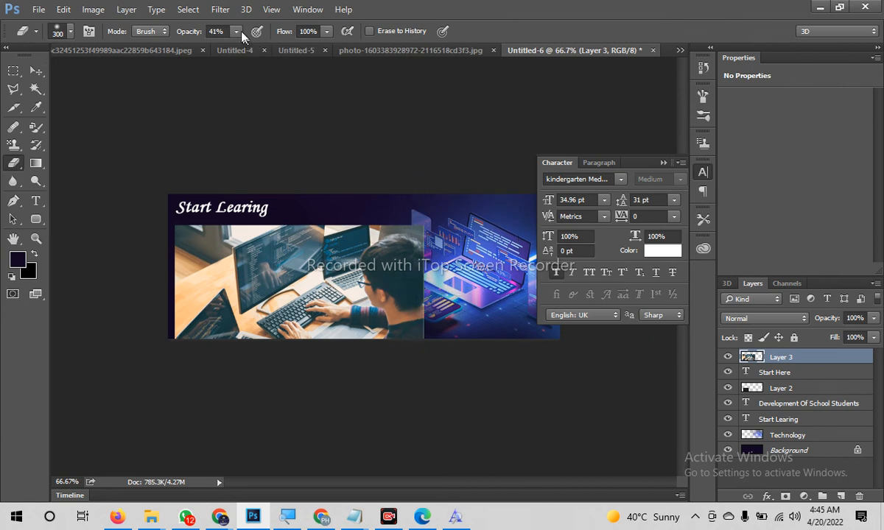
click(469, 5)
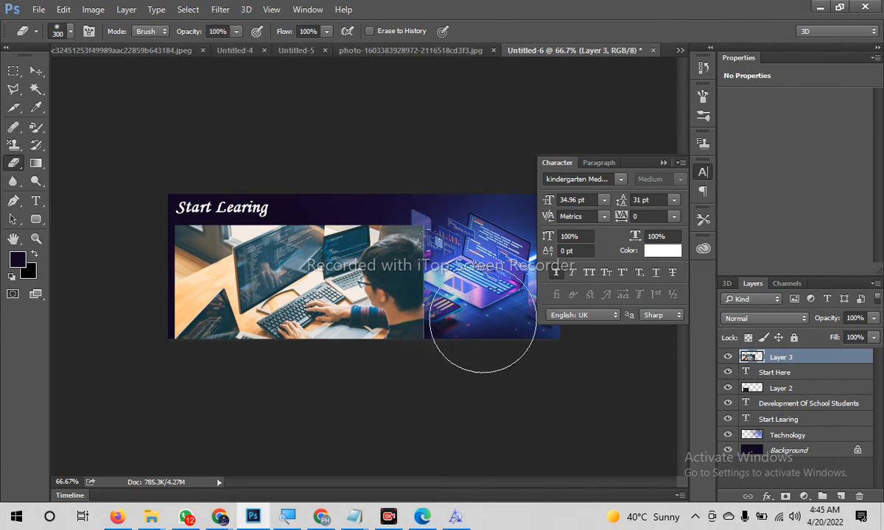
drag(421, 176, 476, 358)
mouse_move(163, 187)
mouse_down()
mouse_move(148, 291)
mouse_move(114, 367)
mouse_up()
drag(158, 189, 315, 174)
mouse_move(70, 176)
mouse_down()
mouse_move(204, 156)
mouse_move(282, 171)
mouse_move(113, 198)
mouse_up()
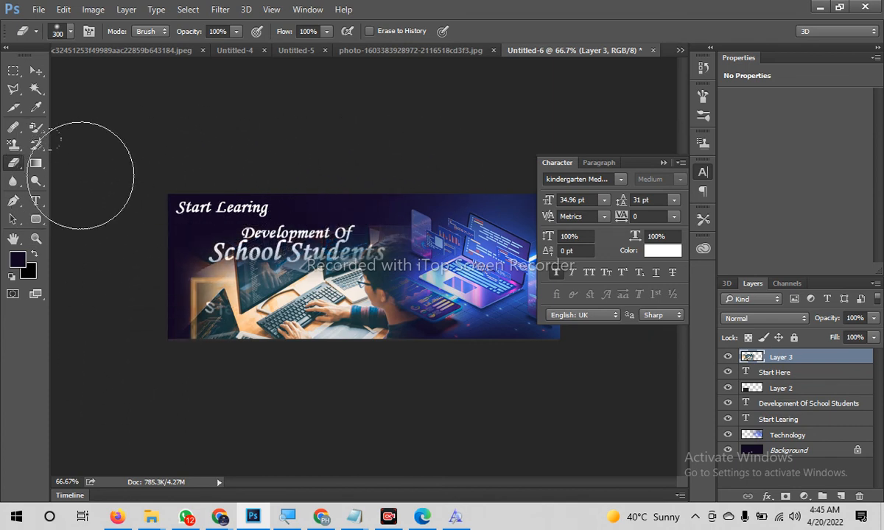
Move the coding photo's layer to the bottom of the stack, directly above the Background
key(v)
key(ctrl+shift+bracketleft)
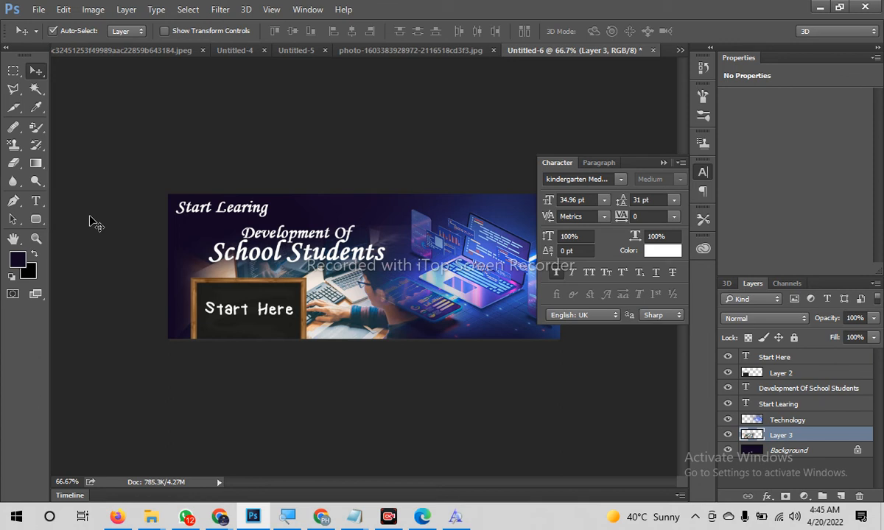
click(341, 411)
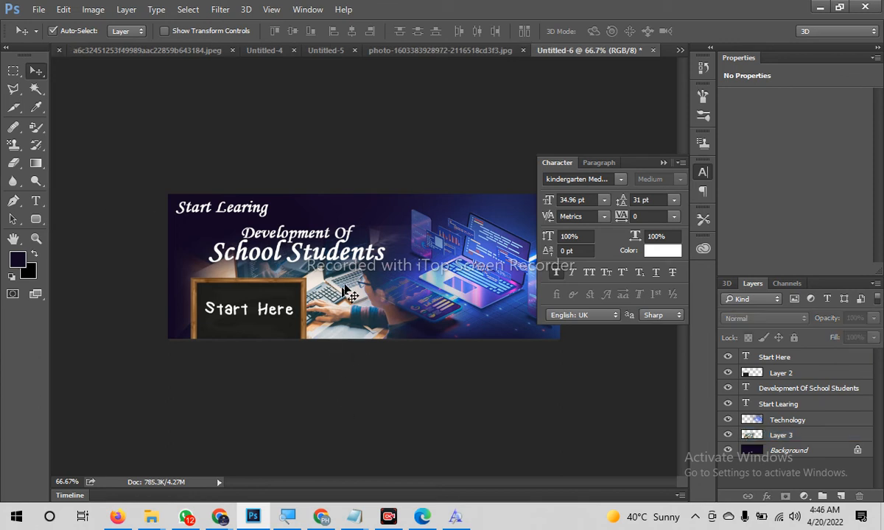
Raise the "Development Of School Students" heading, then move "Start Learing" to the banner's lower middle and enlarge it to about 126%
drag(324, 233, 357, 224)
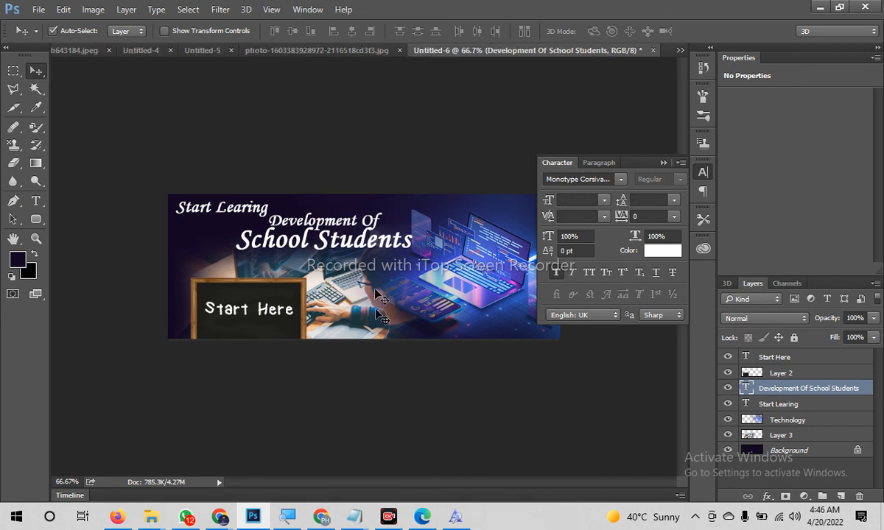
drag(253, 221, 448, 307)
key(ctrl+t)
key(Return)
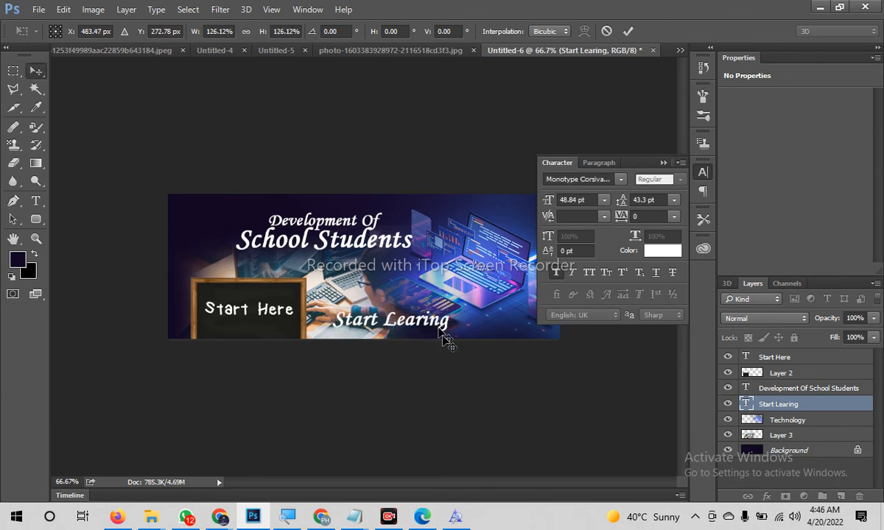
Fine-tune the placement of the "Development Of School Students" heading above the school board, towards the banner's upper left
key(z)
click(410, 341)
key(v)
drag(346, 229, 321, 221)
drag(327, 312, 323, 310)
mouse_move(323, 223)
mouse_down()
mouse_move(318, 238)
mouse_move(318, 231)
mouse_up()
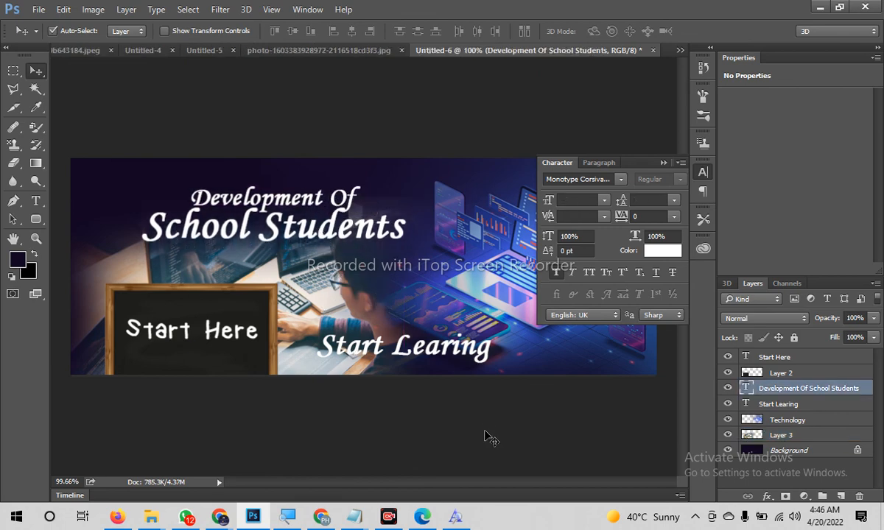
click(448, 405)
Save the banner as Untitled-6.psd in the Documents folder, keeping its layers
key(ctrl+s)
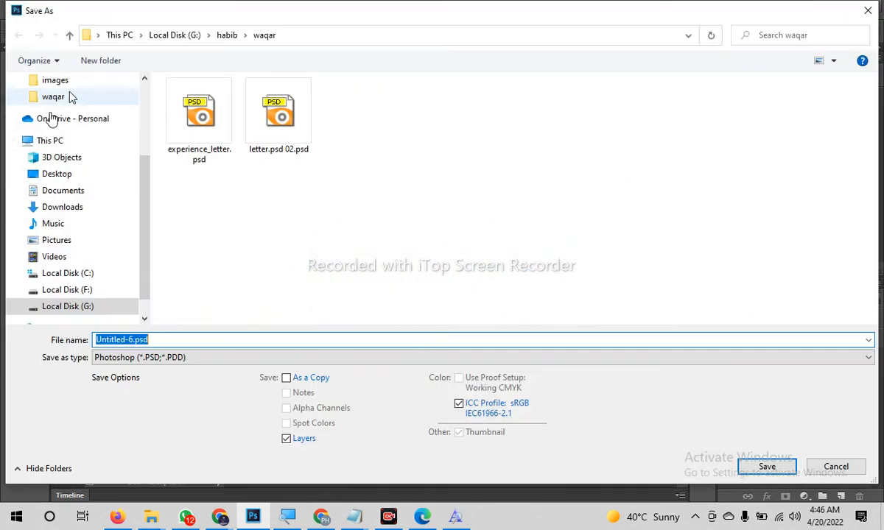
scroll(33, 170, up, 1)
click(45, 124)
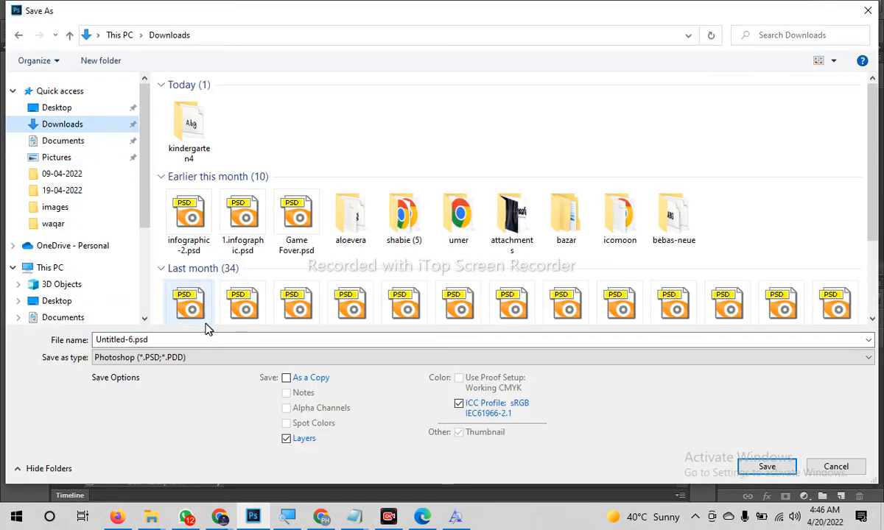
click(73, 141)
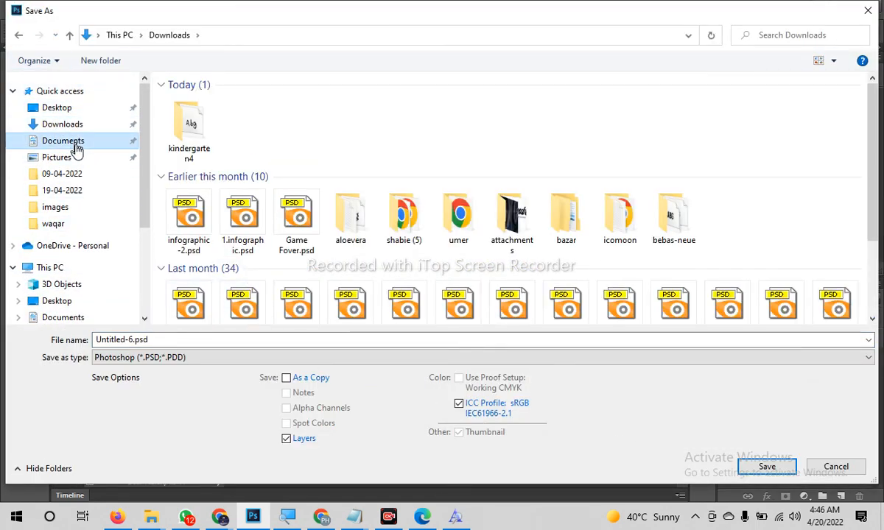
click(766, 466)
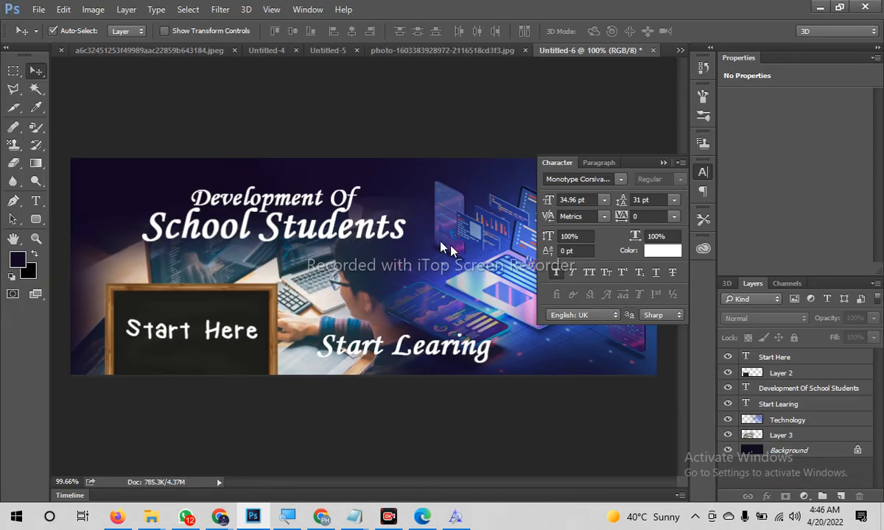
click(600, 152)
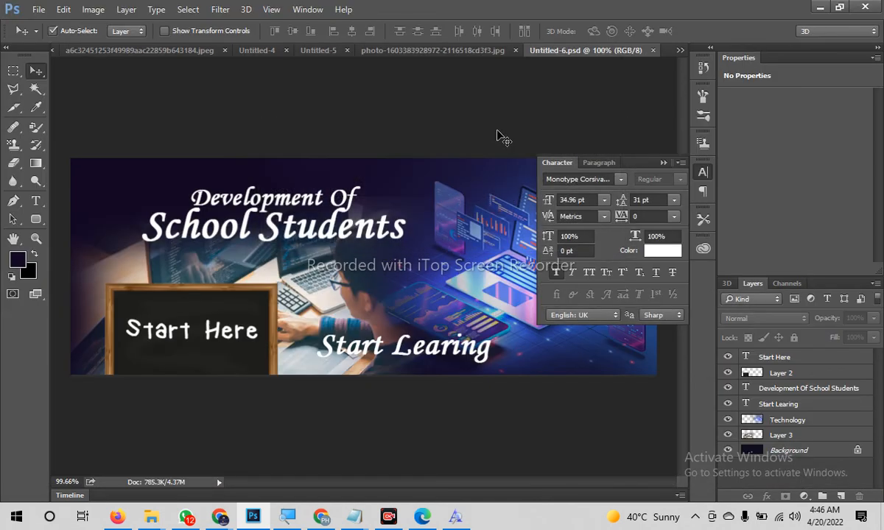
Try moving the school board up and towards the banner's middle, and undo the move
key(ctrl+1)
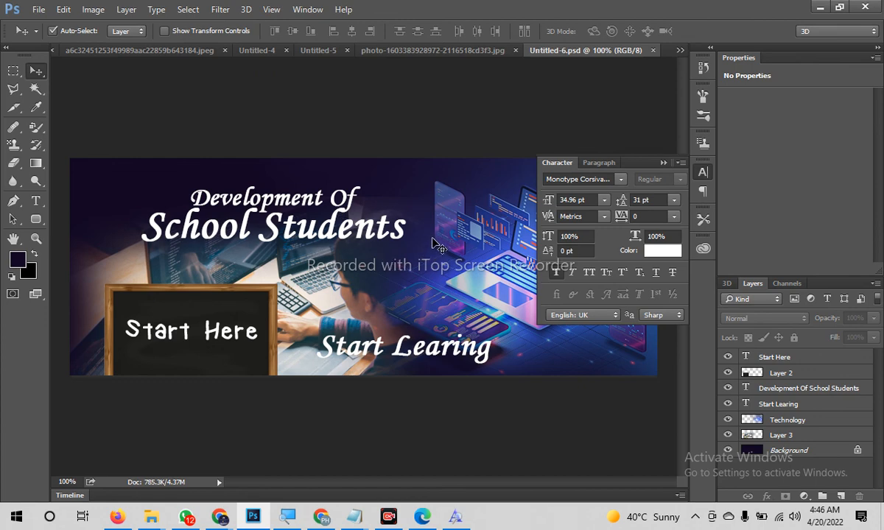
drag(440, 244, 353, 277)
drag(205, 309, 274, 289)
key(ctrl+z)
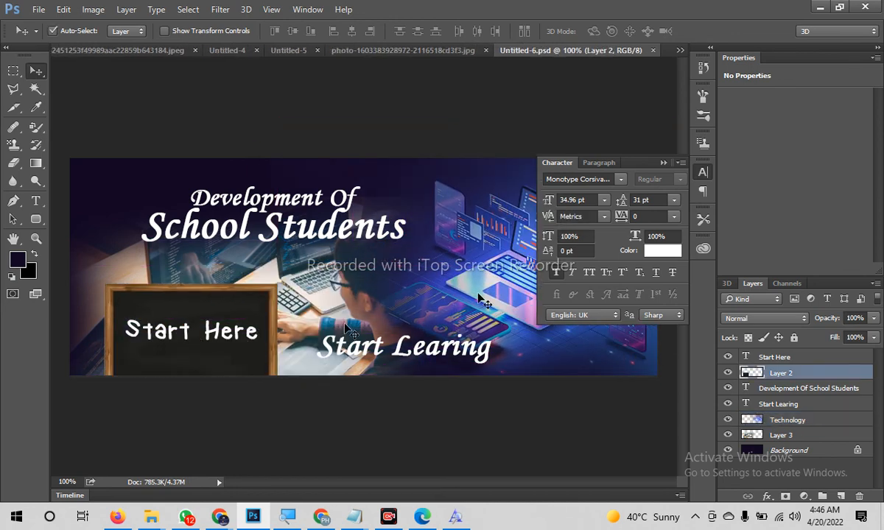